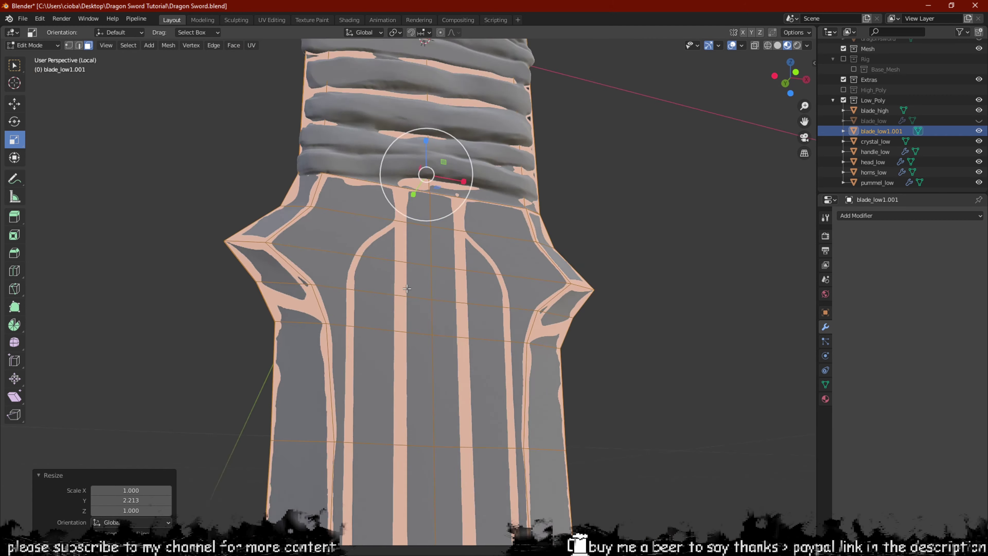
# Inspect how the low-poly blade mesh fits around the wrapped section between the blade and the guard from several angles.
pyautogui.scroll(-5, 403, 275)
pyautogui.keyDown('shift'); pyautogui.moveTo(463, 412); pyautogui.dragTo(437, 236, button='middle'); pyautogui.keyUp('shift')
pyautogui.scroll(-4, 436, 236)
pyautogui.keyDown('shift'); pyautogui.moveTo(459, 327); pyautogui.dragTo(514, 543, button='middle'); pyautogui.keyUp('shift')
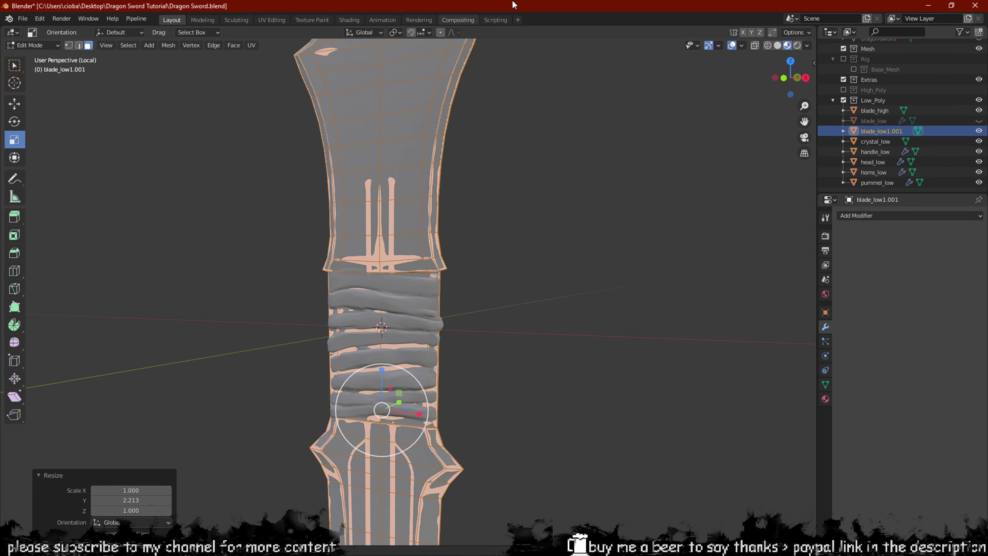
pyautogui.moveTo(416, 315); pyautogui.dragTo(440, 236, button='middle')
pyautogui.scroll(2, 394, 282)
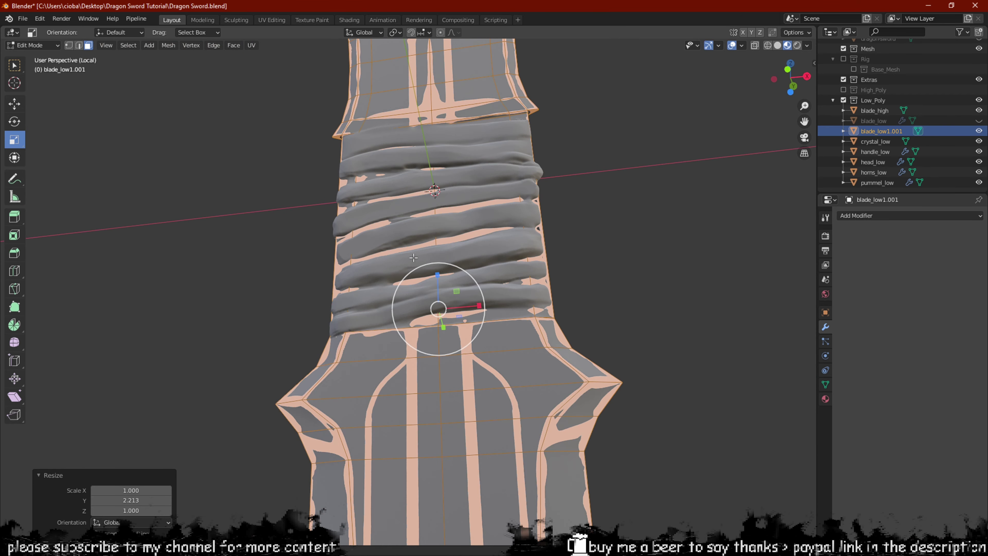
pyautogui.moveTo(492, 254); pyautogui.dragTo(502, 286, button='middle')
pyautogui.press('KP_1')
pyautogui.scroll(1, 471, 273)
pyautogui.keyDown('shift'); pyautogui.moveTo(505, 364); pyautogui.dragTo(452, 269, button='middle'); pyautogui.keyUp('shift')
pyautogui.scroll(4, 404, 203)
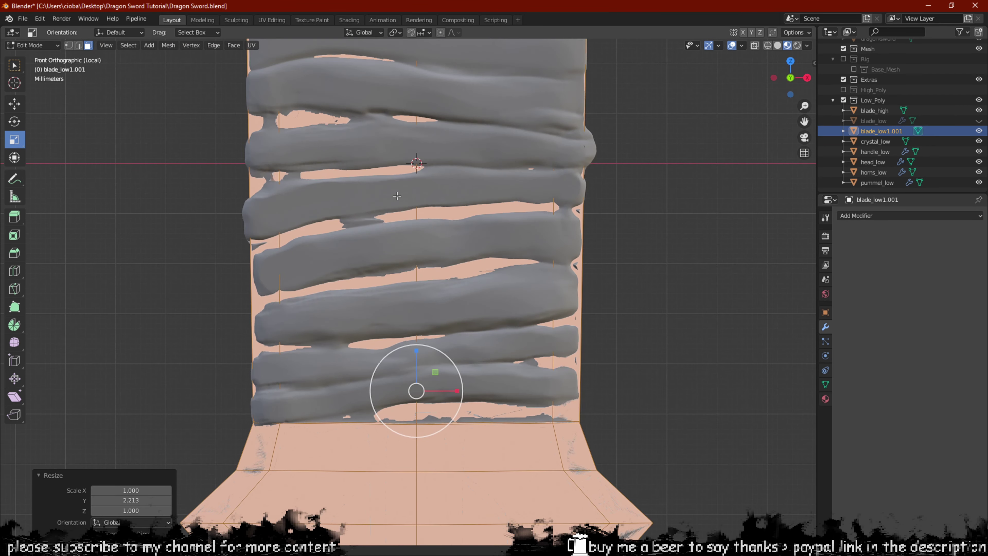
pyautogui.moveTo(411, 170); pyautogui.dragTo(464, 203, button='middle')
pyautogui.scroll(-4, 459, 172)
pyautogui.moveTo(464, 203); pyautogui.dragTo(529, 223, button='middle')
# Enable X-ray and, in front view, add a loop cut across the upper wrap bands with a slide factor of about 0.73.
pyautogui.hotkey('alt', 'z')
pyautogui.press('KP_1')
pyautogui.scroll(1, 529, 223)
pyautogui.scroll(1, 529, 223)
pyautogui.scroll(2, 472, 259)
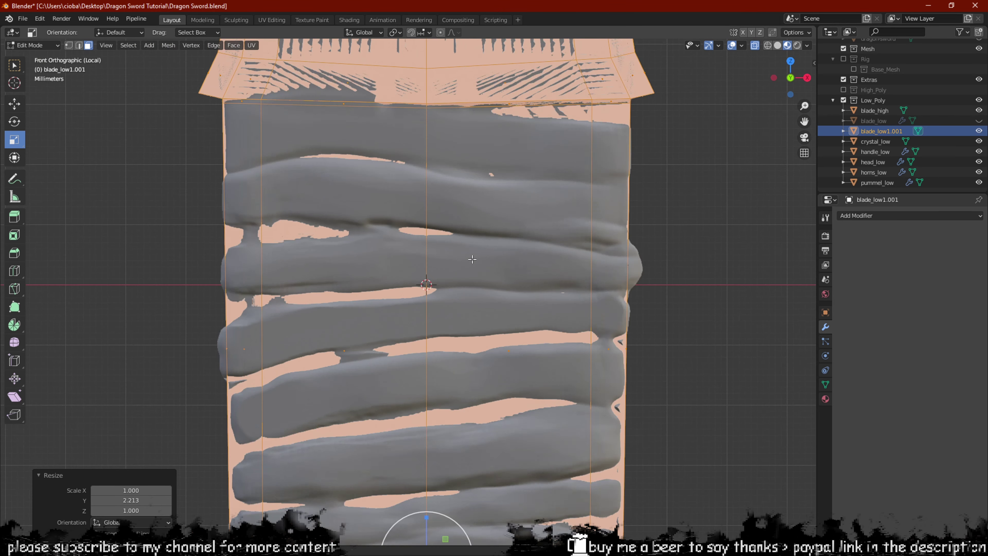
pyautogui.hotkey('ctrl', 'r')
pyautogui.click(446, 302)
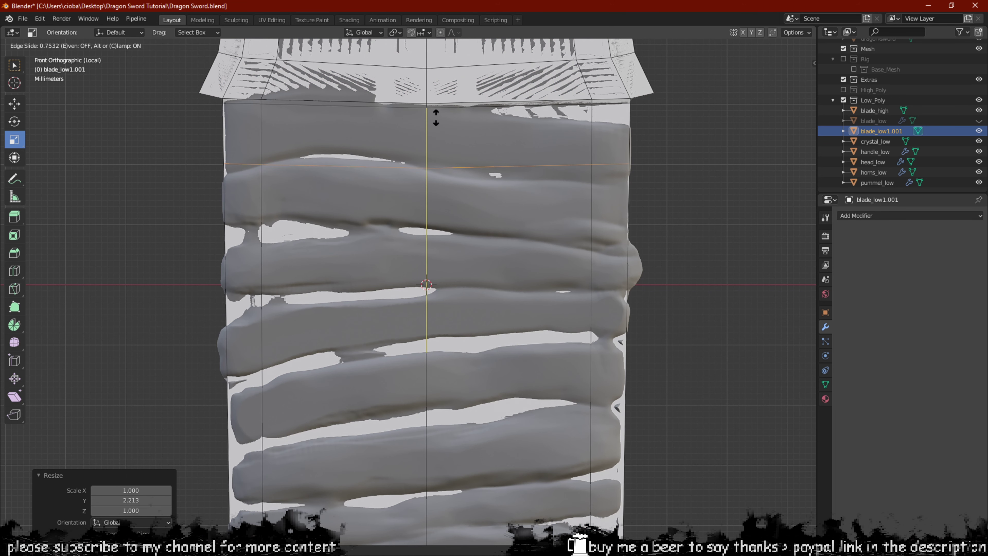
pyautogui.click(440, 123)
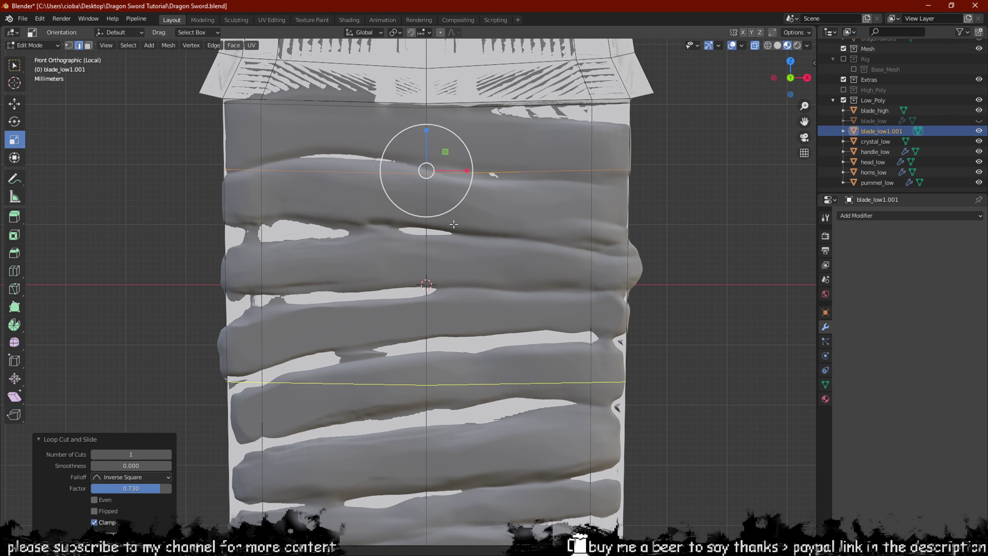
# Add two more loop cuts along the next wrap gaps below, sliding the first of them to about 0.727.
pyautogui.click(440, 265)
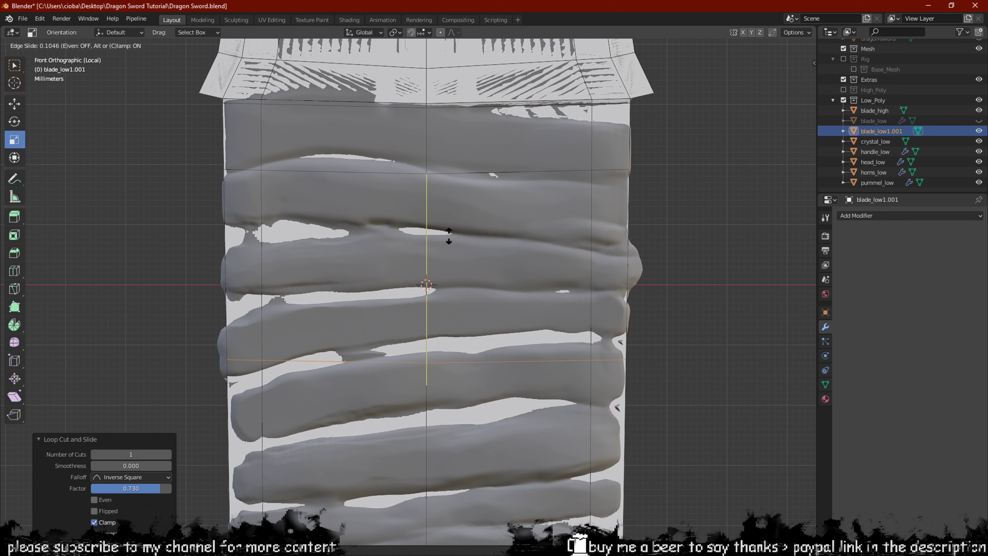
pyautogui.click(459, 111)
pyautogui.press('g')
pyautogui.press('g')
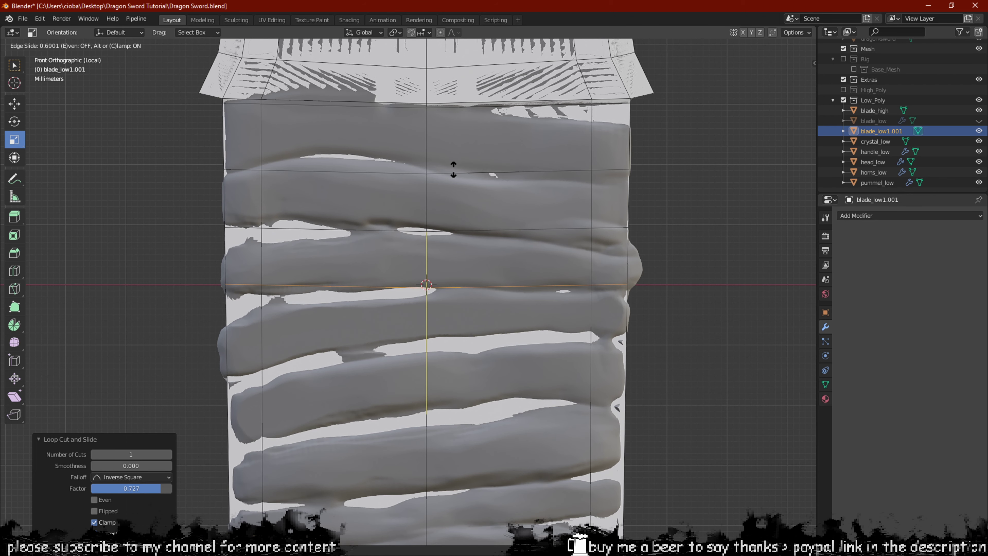
pyautogui.click(456, 251)
pyautogui.press('1')
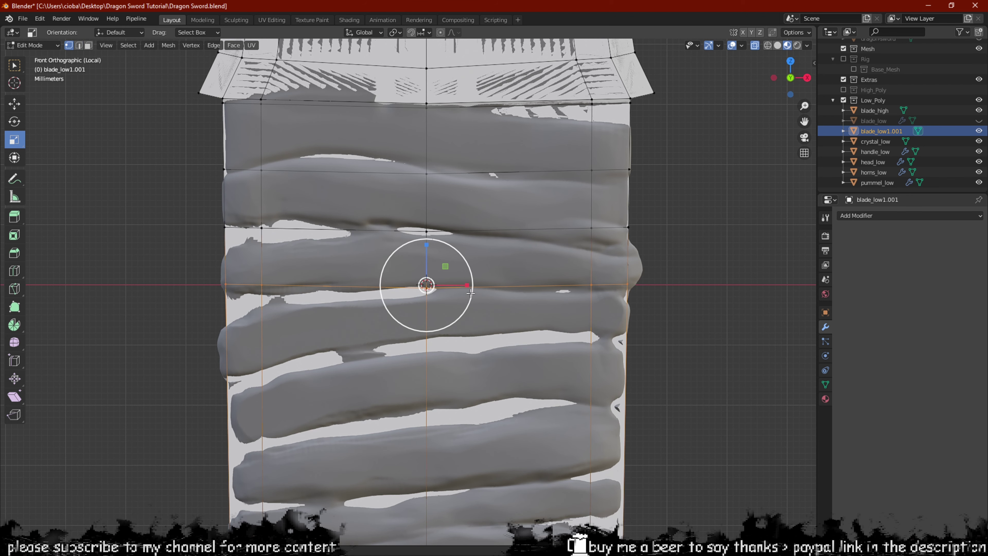
pyautogui.press('2')
pyautogui.click(332, 290)
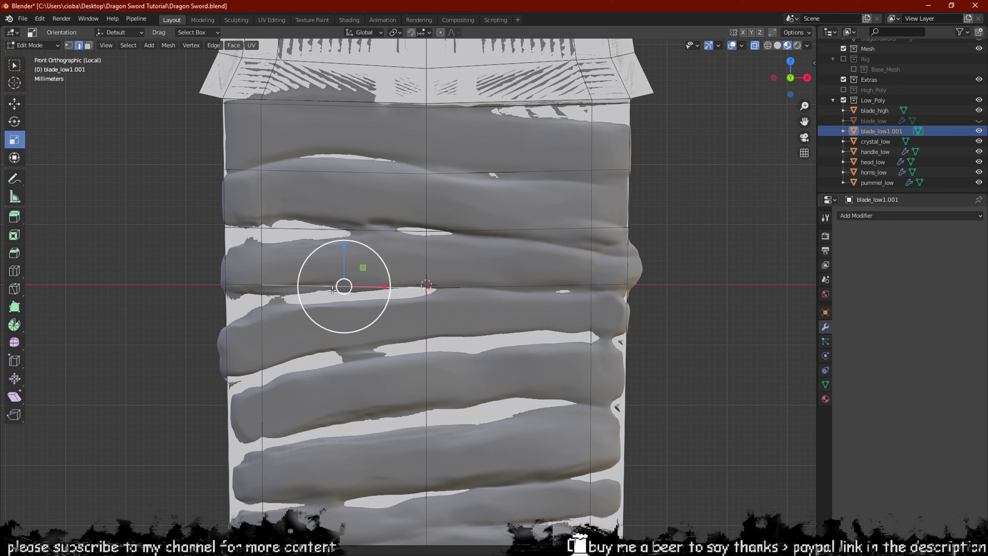
pyautogui.keyDown('alt'); pyautogui.click(415, 284); pyautogui.keyUp('alt')
pyautogui.moveTo(394, 249); pyautogui.dragTo(428, 301, button='middle')
pyautogui.press('w')
pyautogui.press('s')
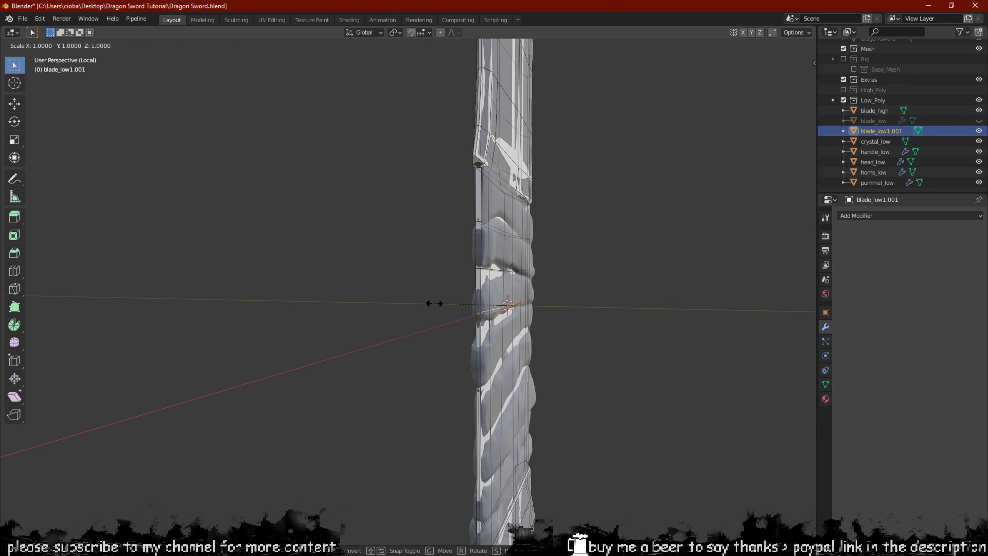
pyautogui.press('x')
pyautogui.press('y')
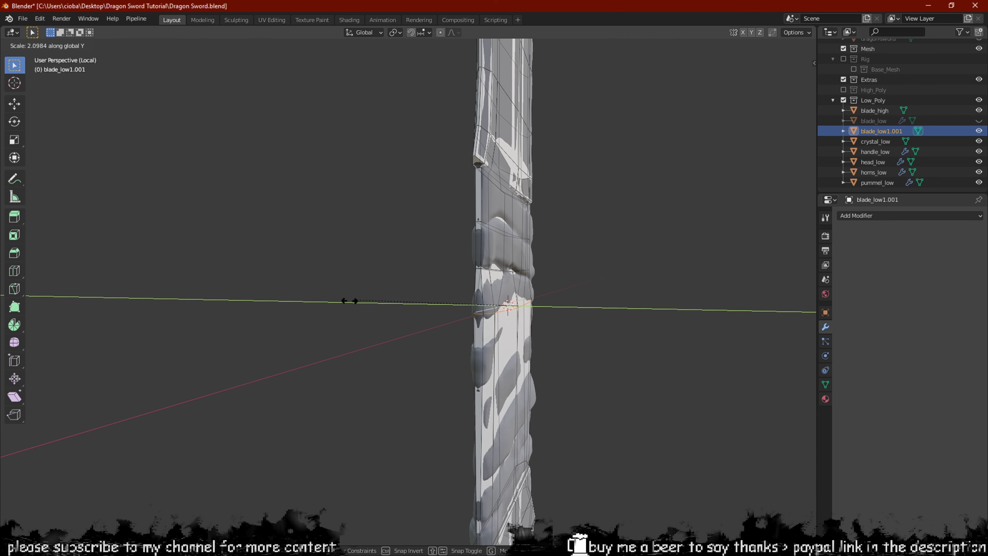
pyautogui.rightClick(332, 299)
# In front view, add two loop cuts along the middle wrap gaps with slide factors of about 0.431 and 0.664.
pyautogui.moveTo(332, 299); pyautogui.dragTo(328, 254, button='middle')
pyautogui.press('KP_1')
pyautogui.moveTo(327, 254); pyautogui.dragTo(326, 252, button='middle')
pyautogui.scroll(1, 374, 316)
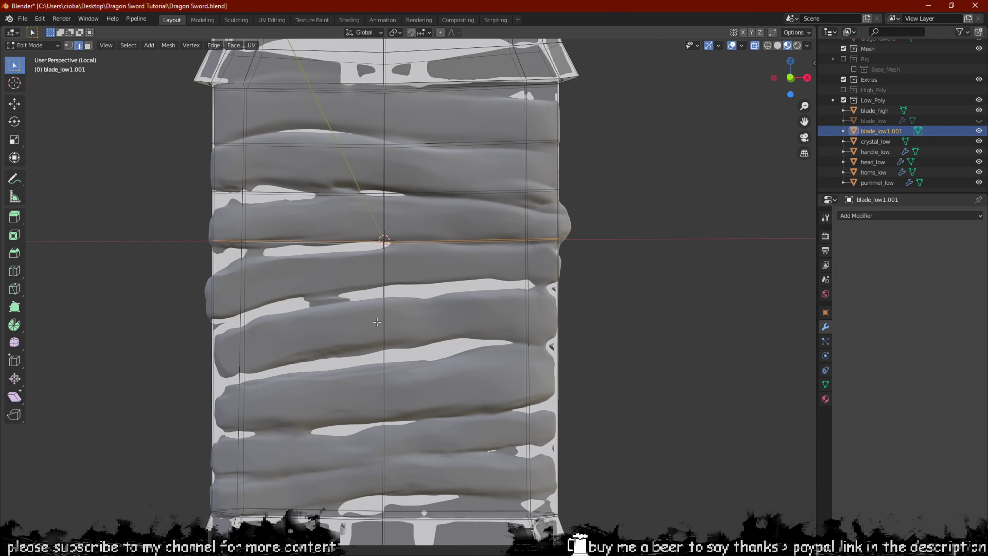
pyautogui.keyDown('shift'); pyautogui.moveTo(374, 315); pyautogui.dragTo(390, 328, button='middle'); pyautogui.keyUp('shift')
pyautogui.press('Tab')
pyautogui.press('Tab')
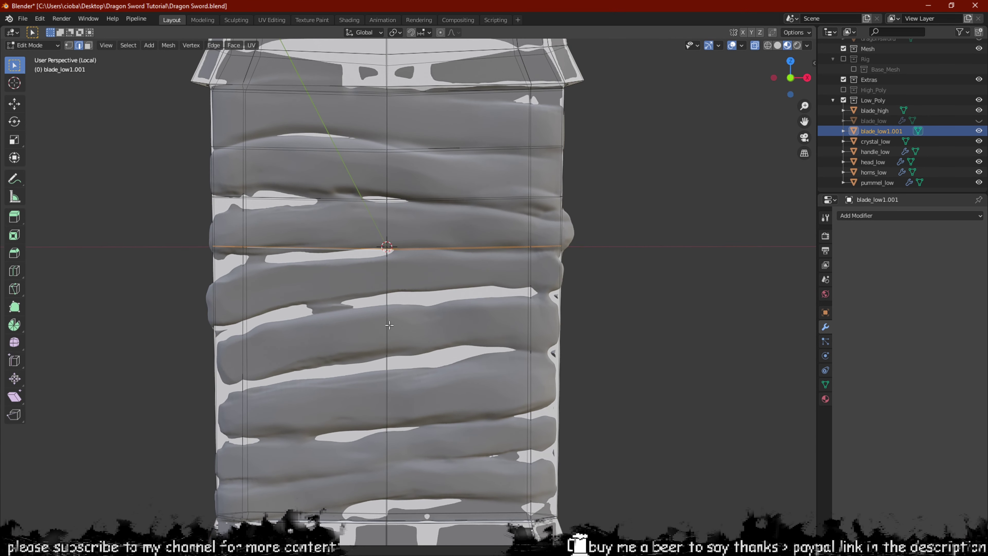
pyautogui.press('KP_1')
pyautogui.press('g')
pyautogui.press('g')
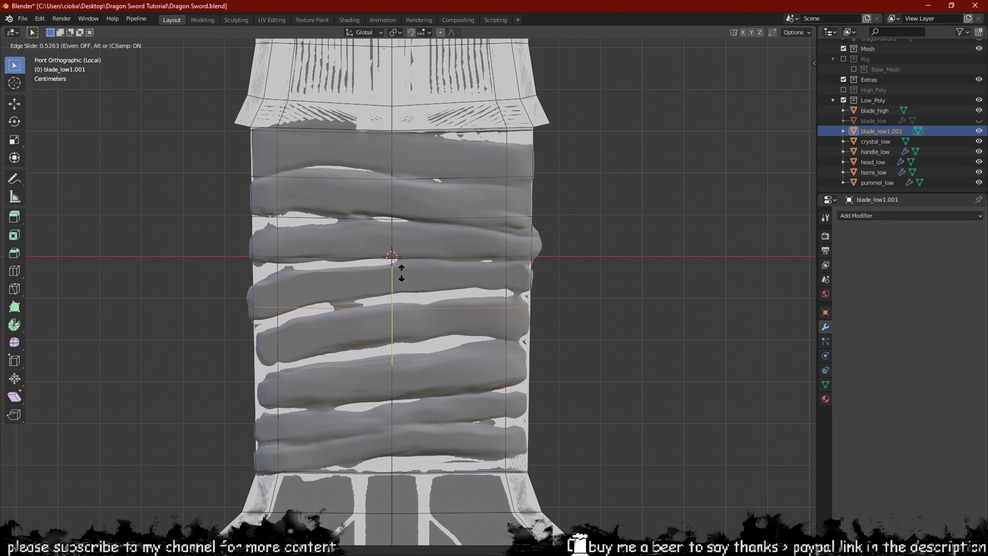
pyautogui.click(398, 283)
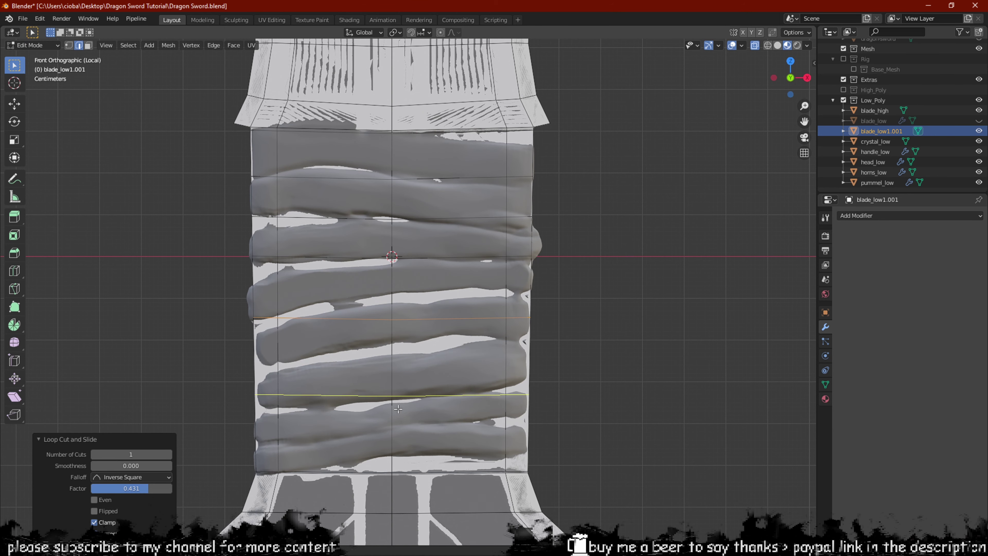
pyautogui.click(398, 409)
pyautogui.click(405, 356)
# On the upper of the two middle loops, raise the inner left vertex and lower the outer left vertex along Z to follow the gap.
pyautogui.scroll(2, 375, 321)
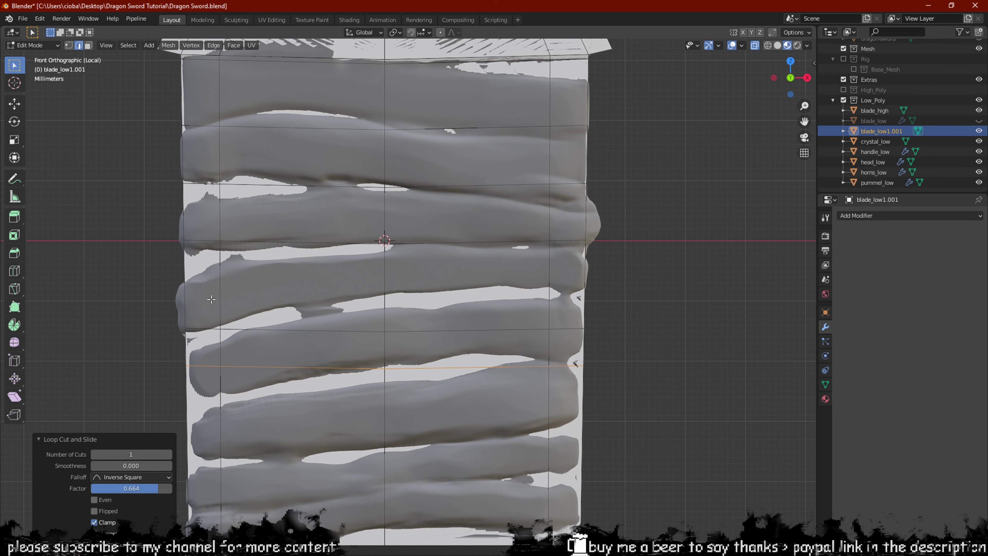
pyautogui.press('1')
pyautogui.click(219, 318)
pyautogui.press('g')
pyautogui.rightClick(220, 312)
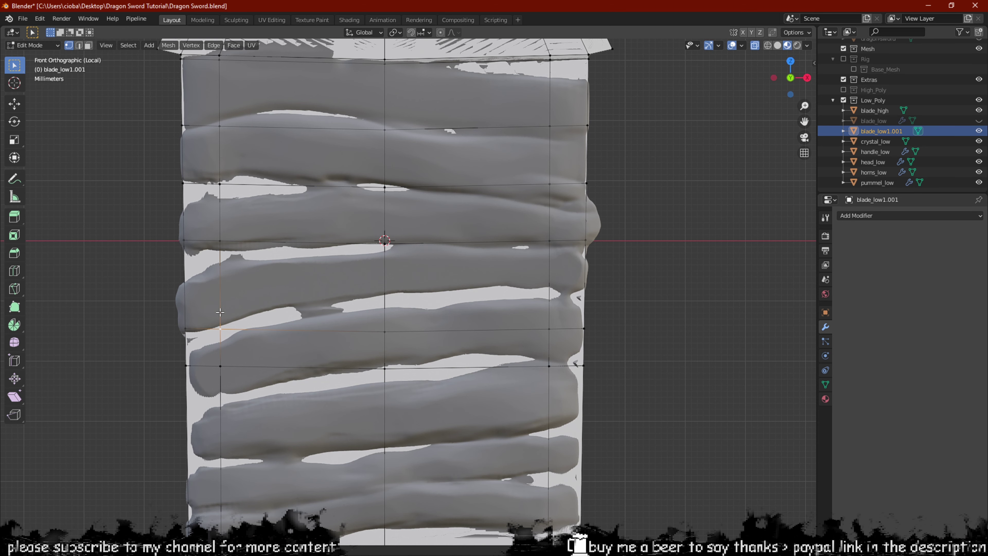
pyautogui.press('g')
pyautogui.press('z')
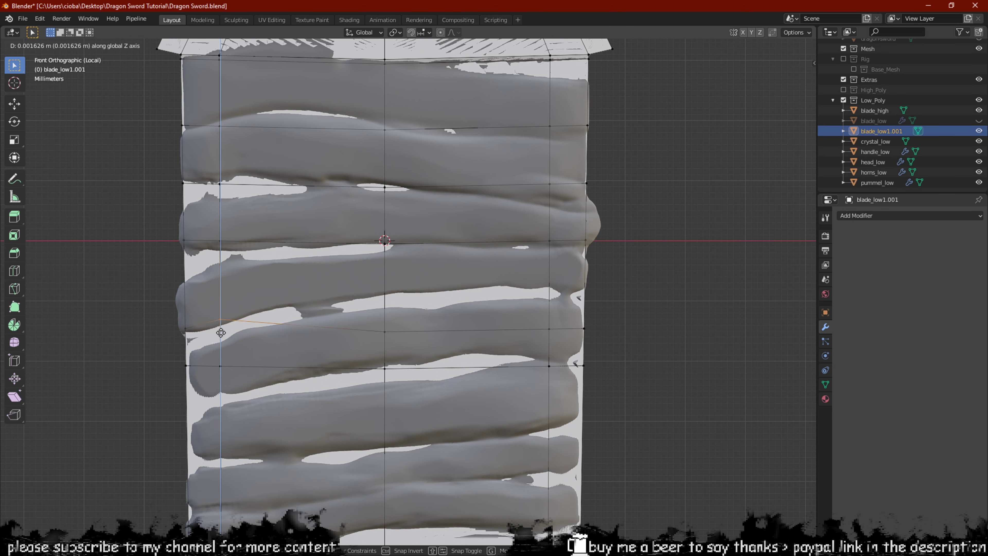
pyautogui.click(221, 333)
pyautogui.click(184, 331)
pyautogui.press('g')
pyautogui.press('z')
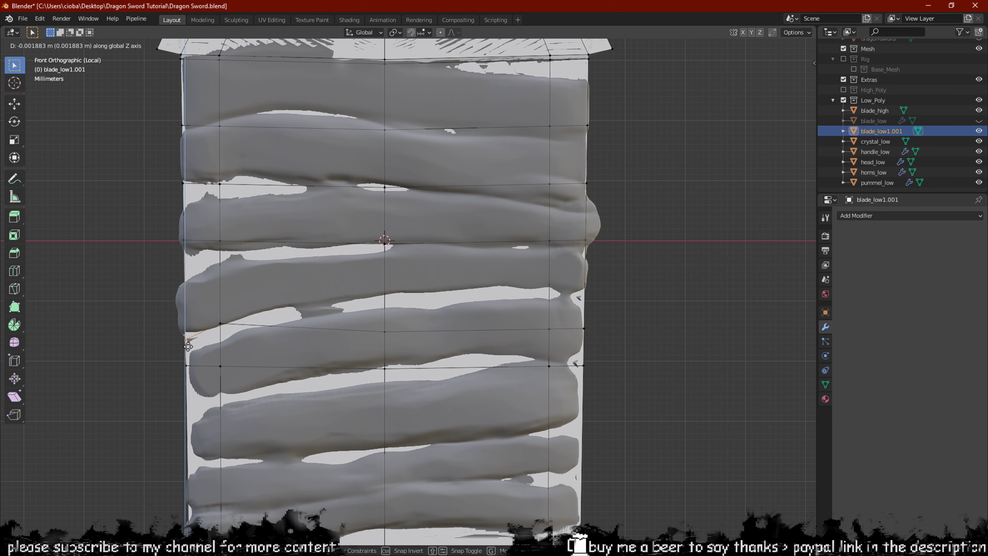
pyautogui.click(187, 346)
# Raise the same loop's centre vertex about 0.006 m along Z and lift its two right-hand vertices to match the slanted wrap gap.
pyautogui.click(385, 332)
pyautogui.press('g')
pyautogui.press('z')
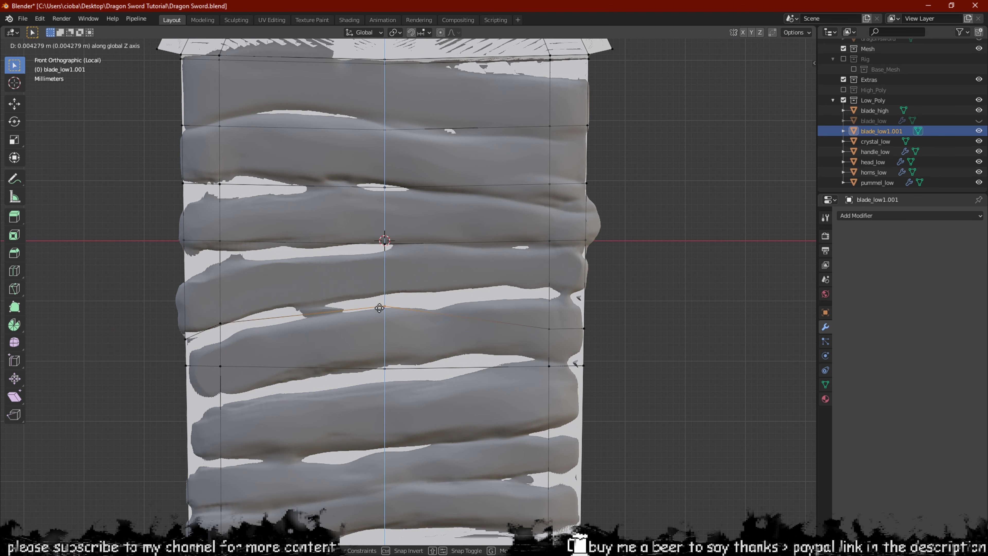
pyautogui.click(383, 301)
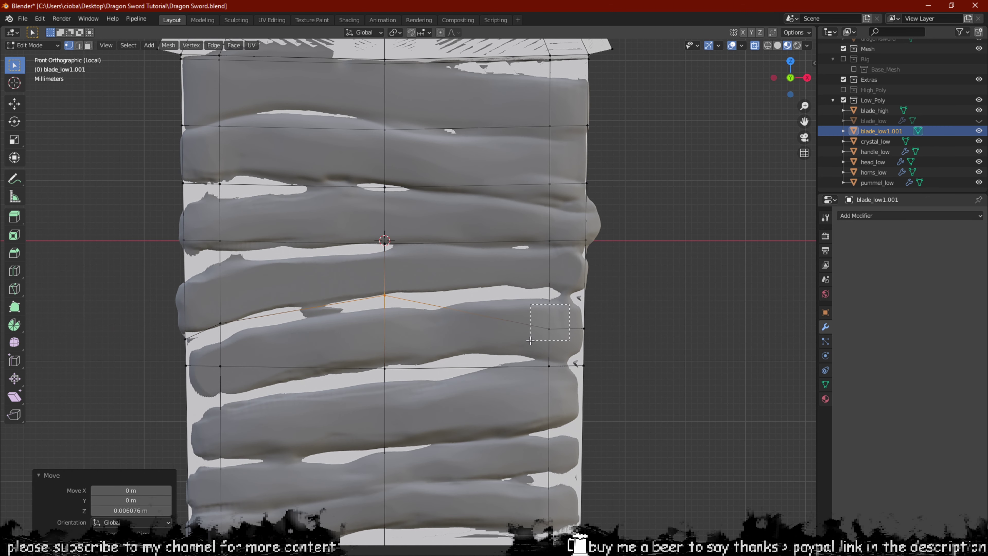
pyautogui.moveTo(530, 341); pyautogui.dragTo(530, 341)
pyautogui.press('g')
pyautogui.press('z')
pyautogui.click(534, 296)
pyautogui.moveTo(627, 310); pyautogui.dragTo(569, 393)
pyautogui.press('g')
pyautogui.press('z')
pyautogui.click(582, 299)
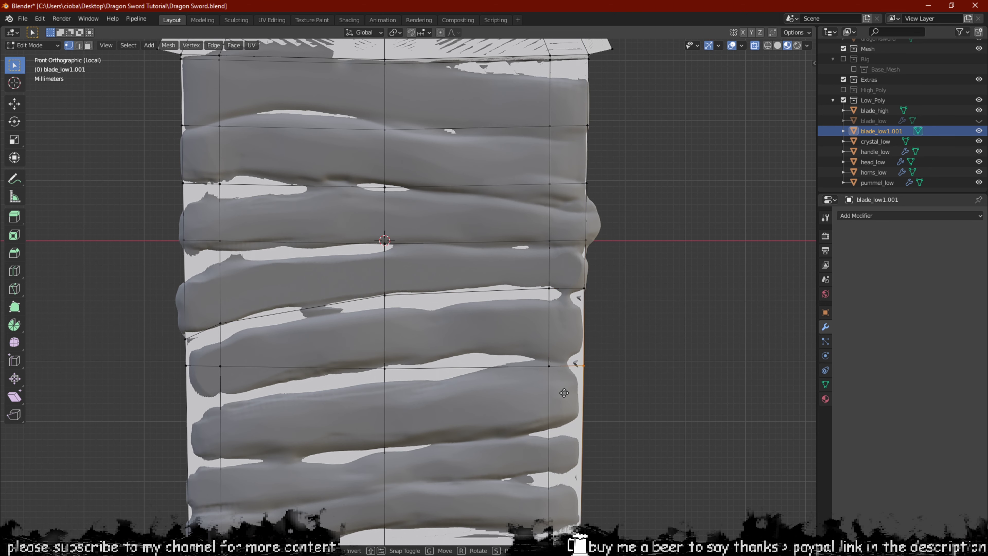
# Raise the outer and inner right vertices of the next loop down along Z to follow its wrap gap.
pyautogui.press('g')
pyautogui.press('z')
pyautogui.click(564, 377)
pyautogui.moveTo(563, 354); pyautogui.dragTo(530, 399)
pyautogui.press('g')
pyautogui.press('z')
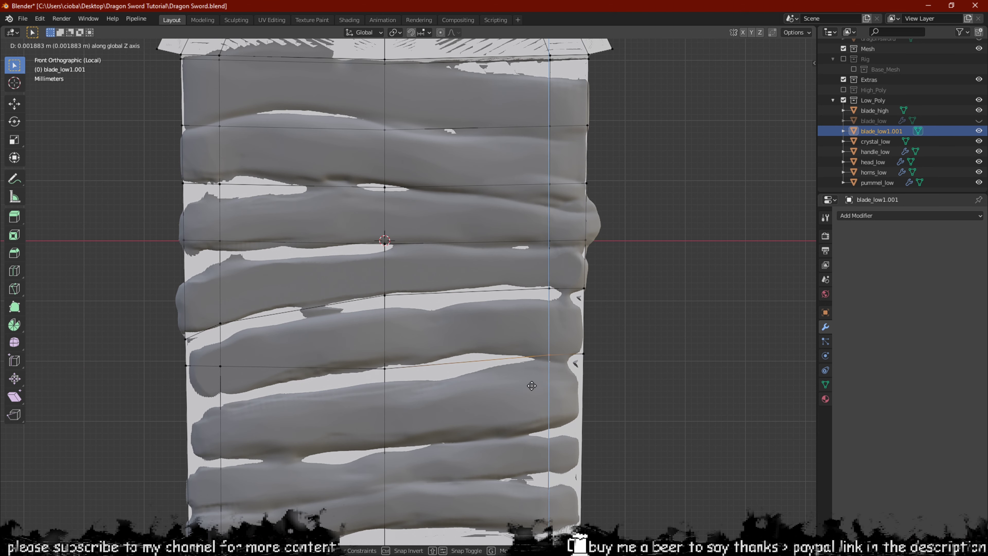
pyautogui.click(532, 385)
# Lower that loop's two left vertices about 0.005 m along Z, and raise the inner one back by about 0.001 m.
pyautogui.moveTo(396, 354); pyautogui.dragTo(327, 379)
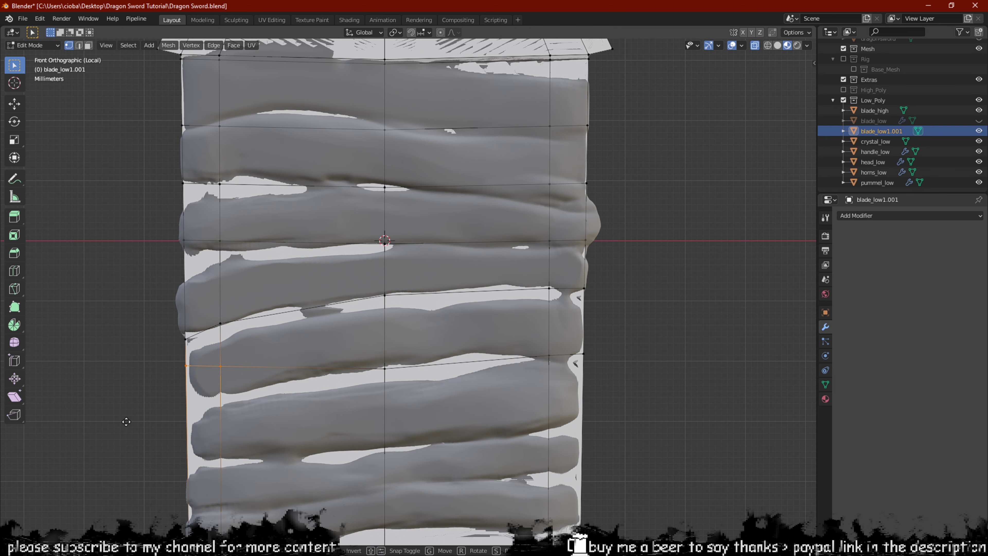
pyautogui.moveTo(233, 340); pyautogui.dragTo(25, 478)
pyautogui.press('g')
pyautogui.press('z')
pyautogui.click(141, 466)
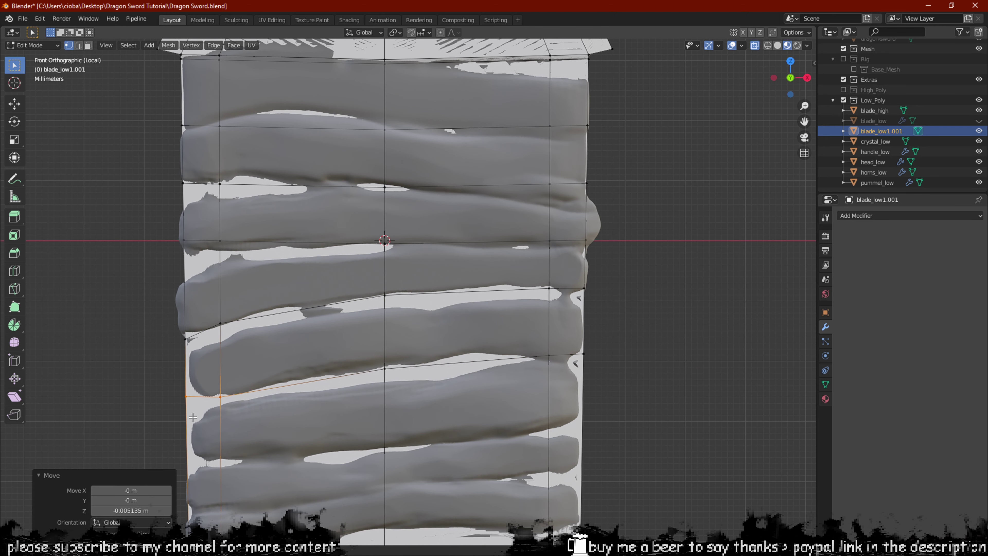
pyautogui.moveTo(201, 439); pyautogui.dragTo(203, 435)
pyautogui.press('g')
pyautogui.press('z')
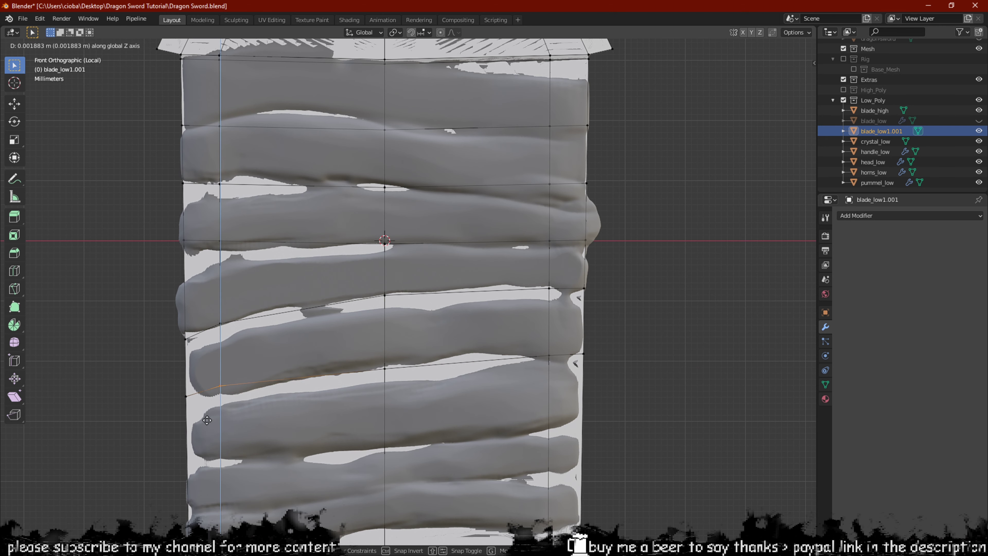
pyautogui.click(210, 425)
# Add a loop cut along the wrap gap below the last adjusted loop.
pyautogui.keyDown('shift'); pyautogui.moveTo(350, 444); pyautogui.dragTo(385, 312, button='middle'); pyautogui.keyUp('shift')
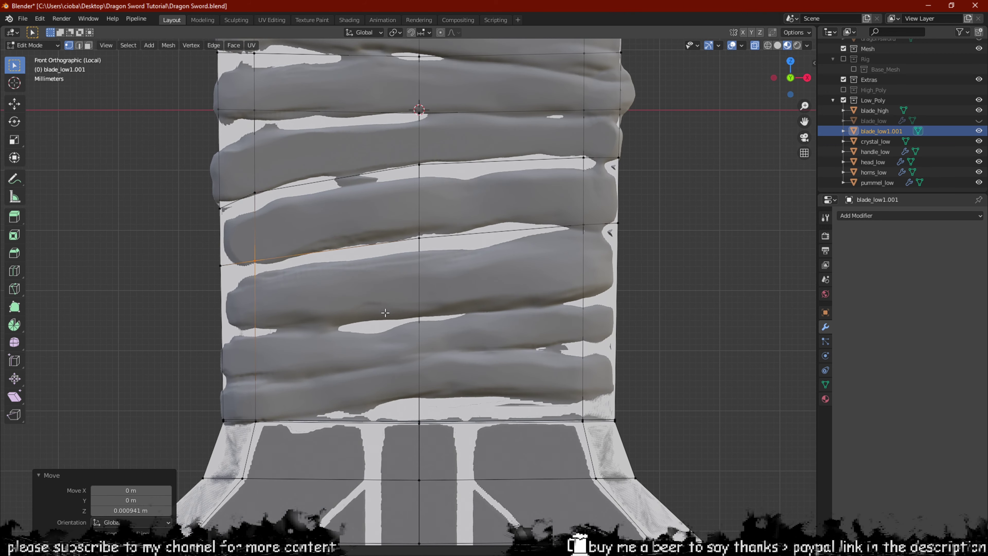
pyautogui.click(418, 314)
pyautogui.click(533, 306)
# Raise the new loop's outer right vertex, its inner right vertex by about 0.002 m and its outer left vertex by about 0.0012 m along Z.
pyautogui.click(617, 307)
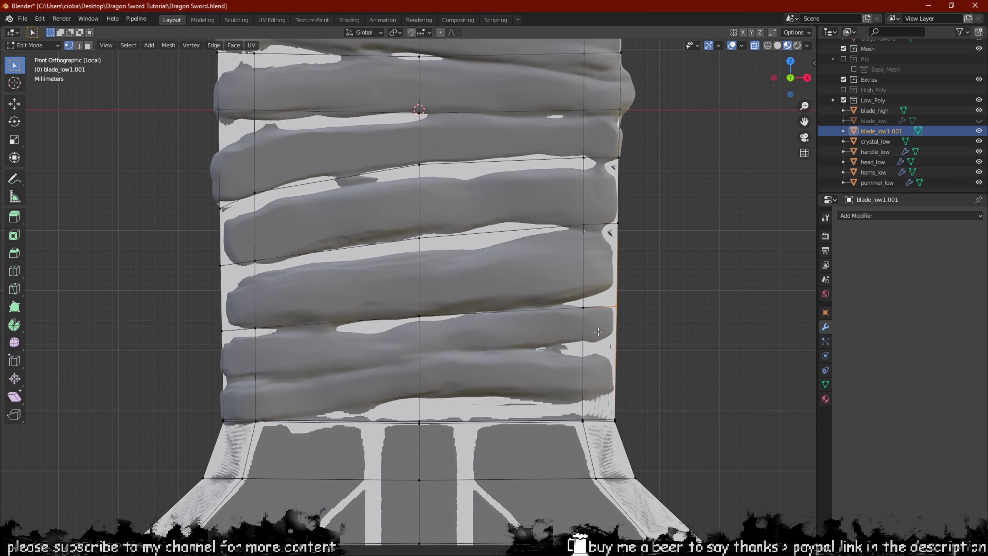
pyautogui.press('g')
pyautogui.press('z')
pyautogui.click(599, 311)
pyautogui.click(562, 334)
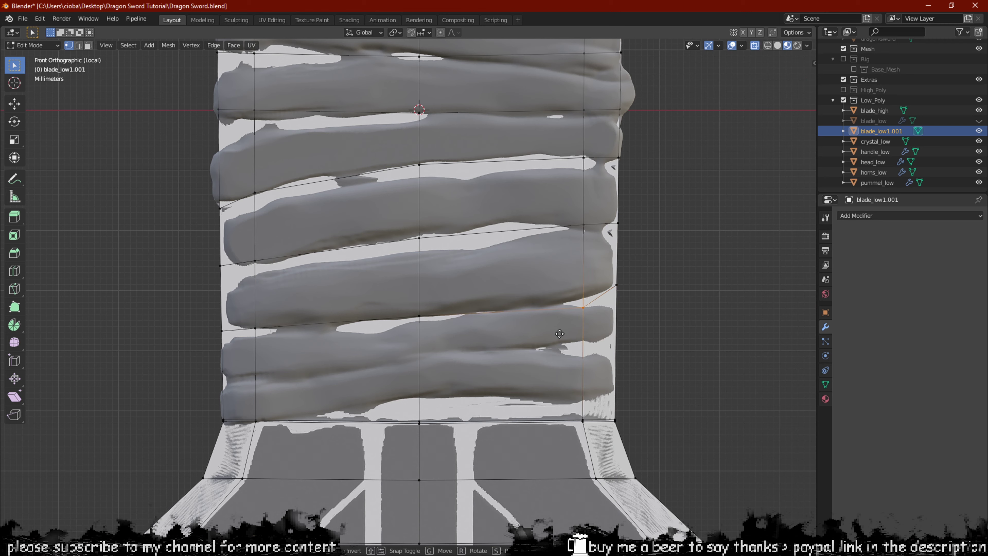
pyautogui.press('g')
pyautogui.press('z')
pyautogui.click(562, 322)
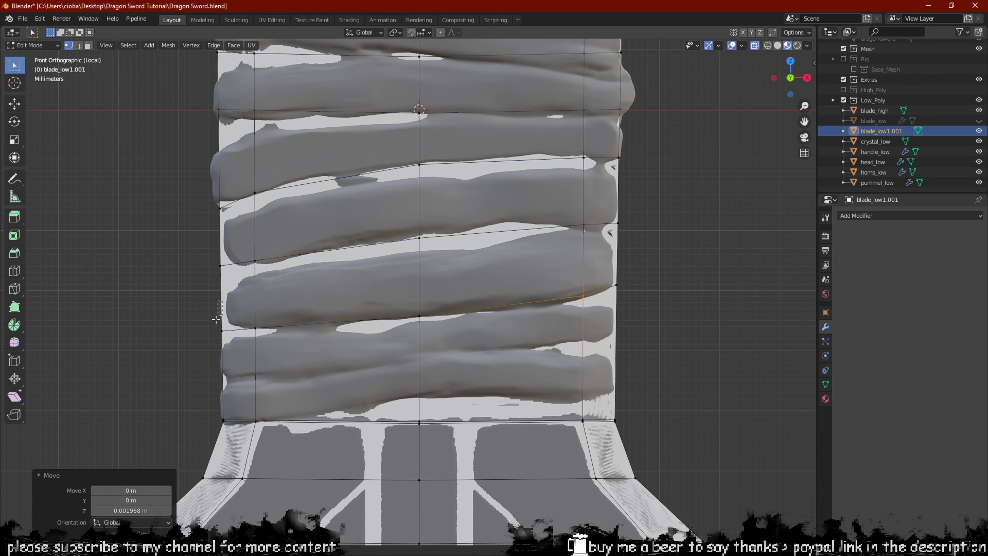
pyautogui.moveTo(216, 320); pyautogui.dragTo(226, 343)
pyautogui.press('g')
pyautogui.press('z')
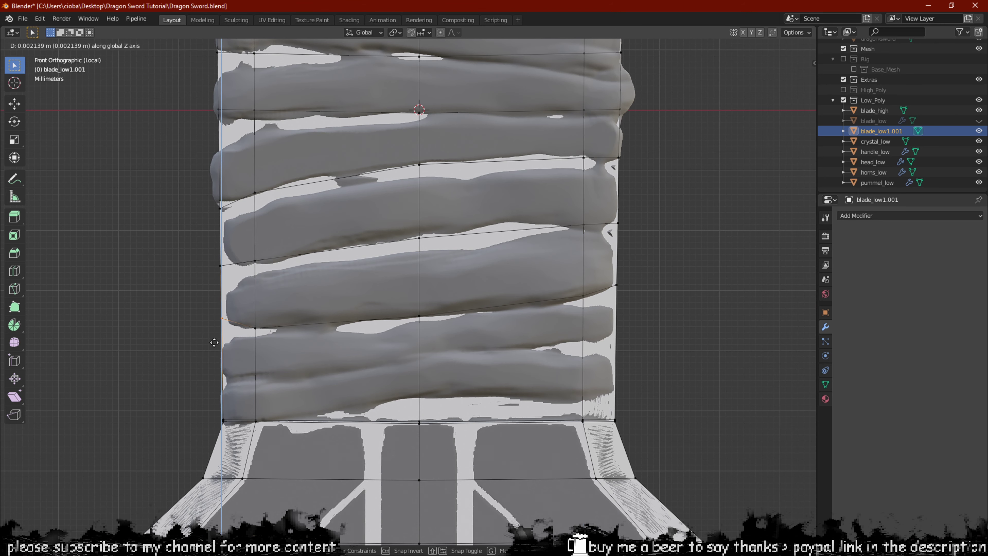
pyautogui.click(244, 365)
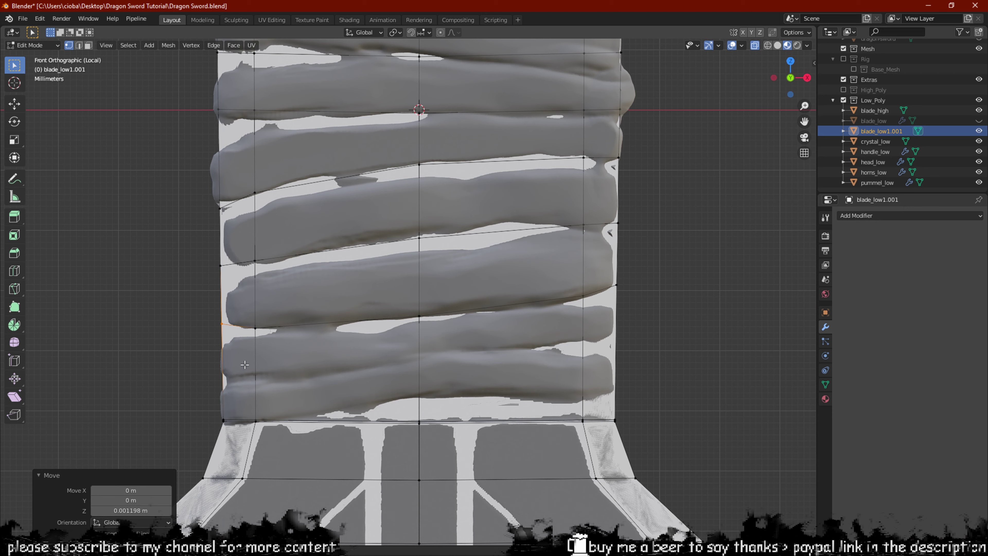
# Add a loop cut along the lowest wrap gap and raise its middle vertex along Z to follow the gap.
pyautogui.click(260, 379)
pyautogui.click(265, 386)
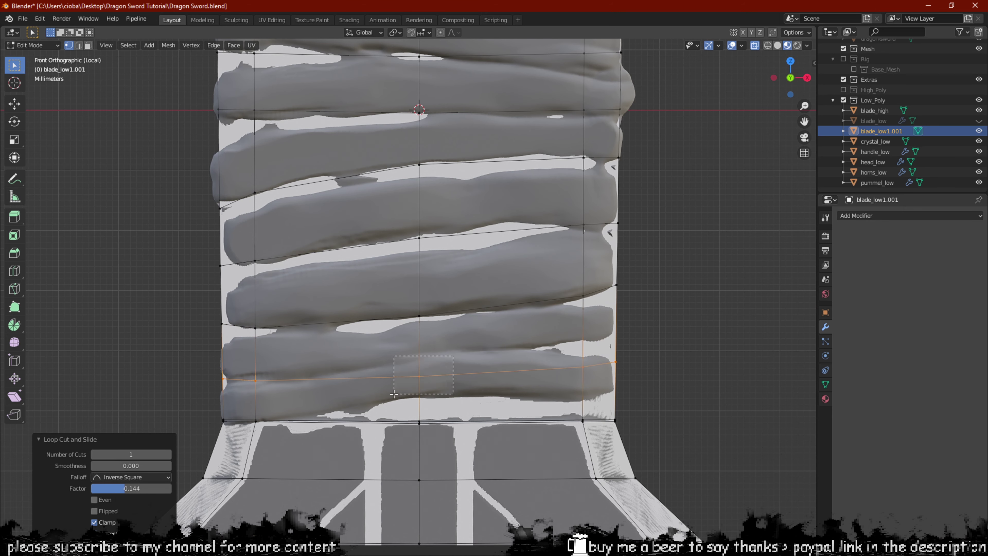
pyautogui.moveTo(394, 394); pyautogui.dragTo(394, 393)
pyautogui.press('g')
pyautogui.press('z')
pyautogui.click(517, 359)
# Raise the lowest gap loop's inner right vertex along Z and its outer right vertex by about 0.0044 m.
pyautogui.moveTo(597, 352); pyautogui.dragTo(553, 375)
pyautogui.press('g')
pyautogui.press('z')
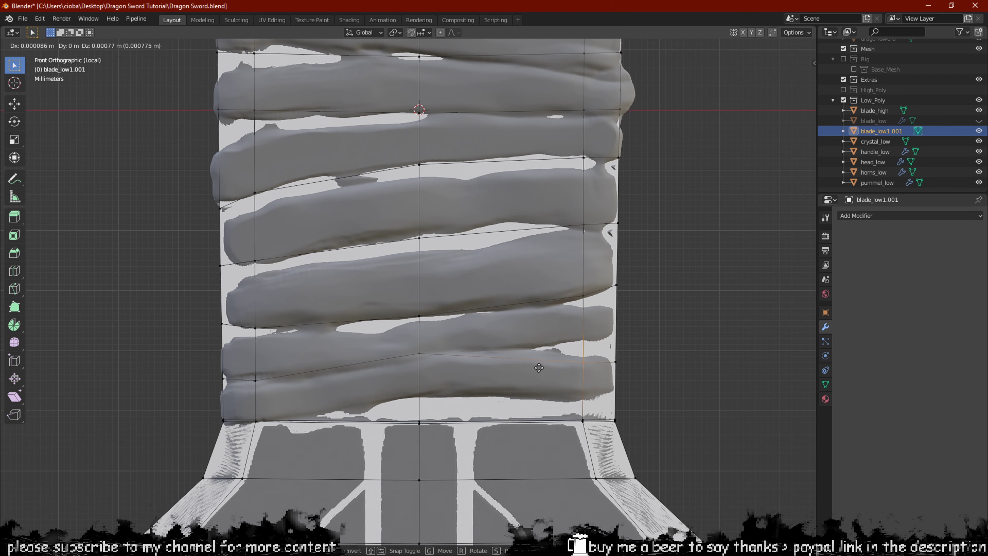
pyautogui.click(551, 348)
pyautogui.moveTo(650, 348); pyautogui.dragTo(603, 388)
pyautogui.press('g')
pyautogui.press('z')
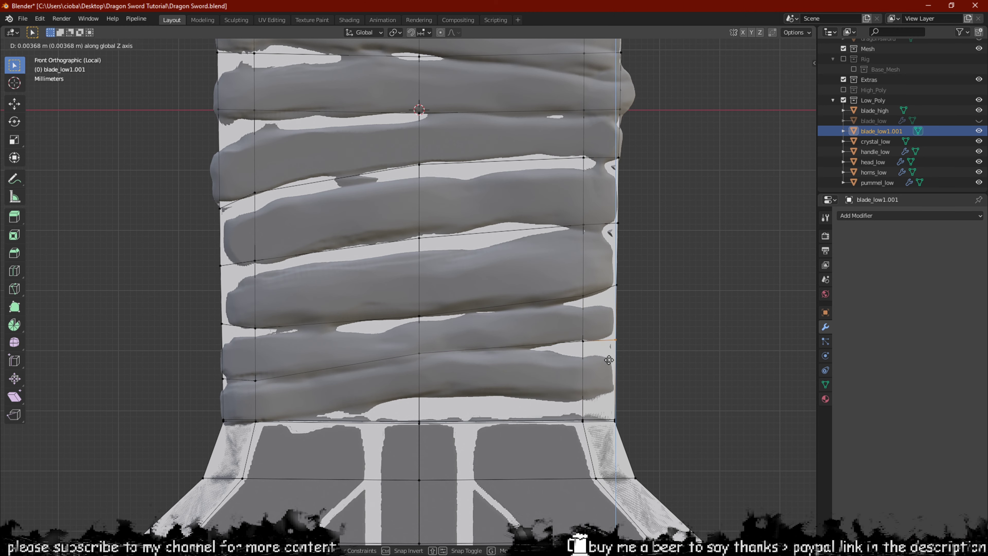
pyautogui.click(611, 357)
# Raise the middle vertex of the second wrap loop below the guard by about 0.0015 m along Z.
pyautogui.keyDown('shift'); pyautogui.moveTo(535, 234); pyautogui.dragTo(536, 337, button='middle'); pyautogui.keyUp('shift')
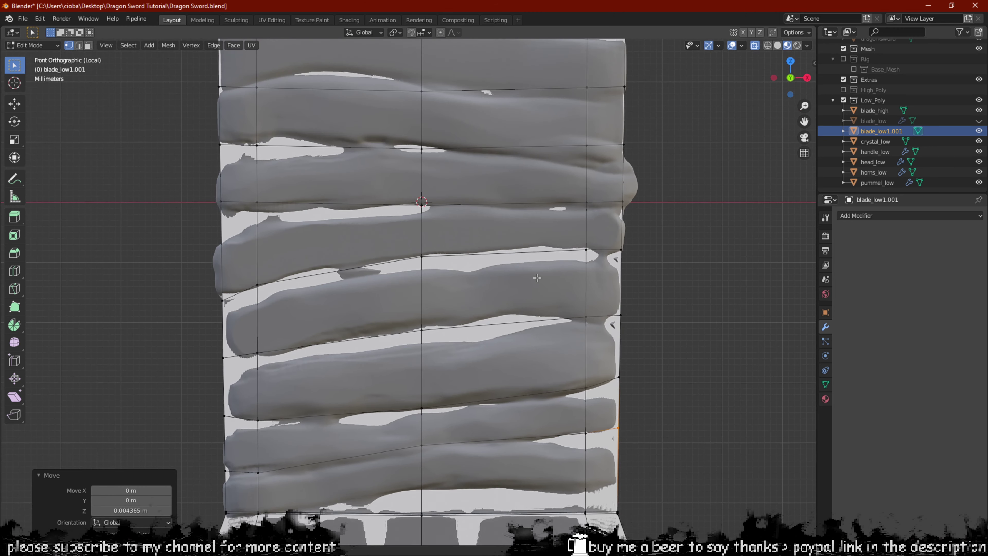
pyautogui.keyDown('shift'); pyautogui.moveTo(537, 277); pyautogui.dragTo(509, 353, button='middle'); pyautogui.keyUp('shift')
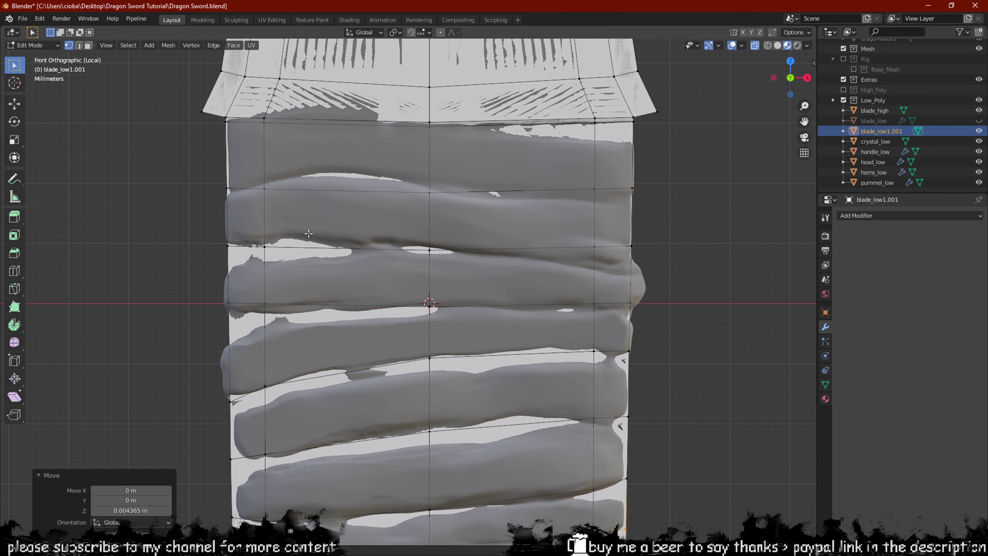
pyautogui.keyDown('shift'); pyautogui.moveTo(309, 233); pyautogui.dragTo(309, 304, button='middle'); pyautogui.keyUp('shift')
pyautogui.moveTo(276, 359); pyautogui.dragTo(276, 359)
pyautogui.moveTo(357, 299); pyautogui.dragTo(325, 336)
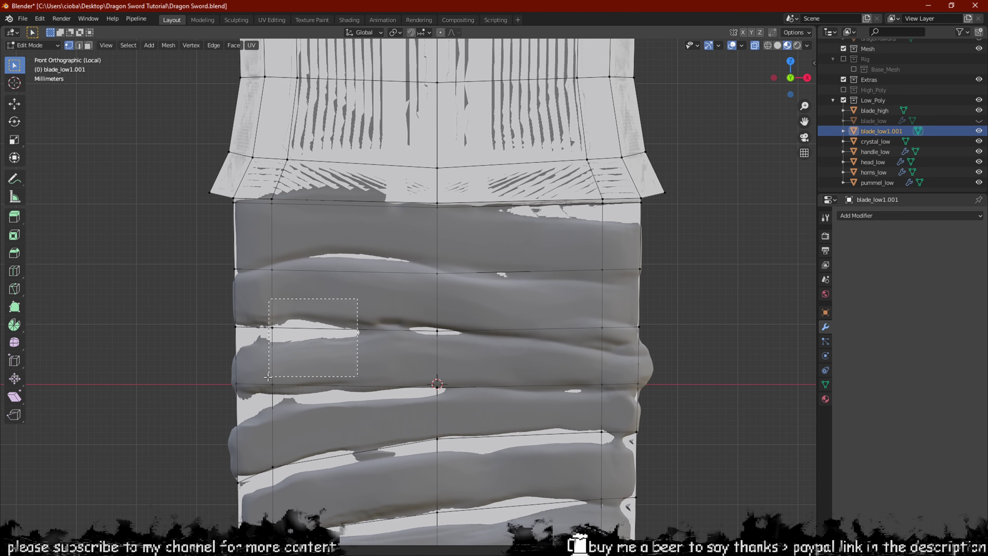
pyautogui.moveTo(268, 376); pyautogui.dragTo(268, 376)
pyautogui.press('g')
pyautogui.press('z')
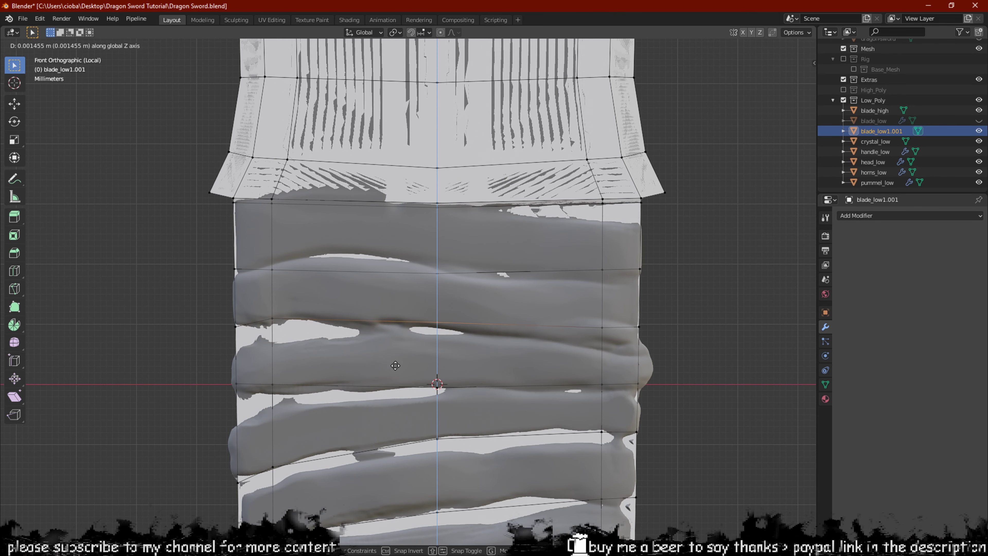
pyautogui.click(396, 366)
# Lower the inner right vertex of the second loop below the guard by about 0.0026 m along Z.
pyautogui.moveTo(608, 310); pyautogui.dragTo(583, 349)
pyautogui.press('g')
pyautogui.press('z')
pyautogui.click(583, 366)
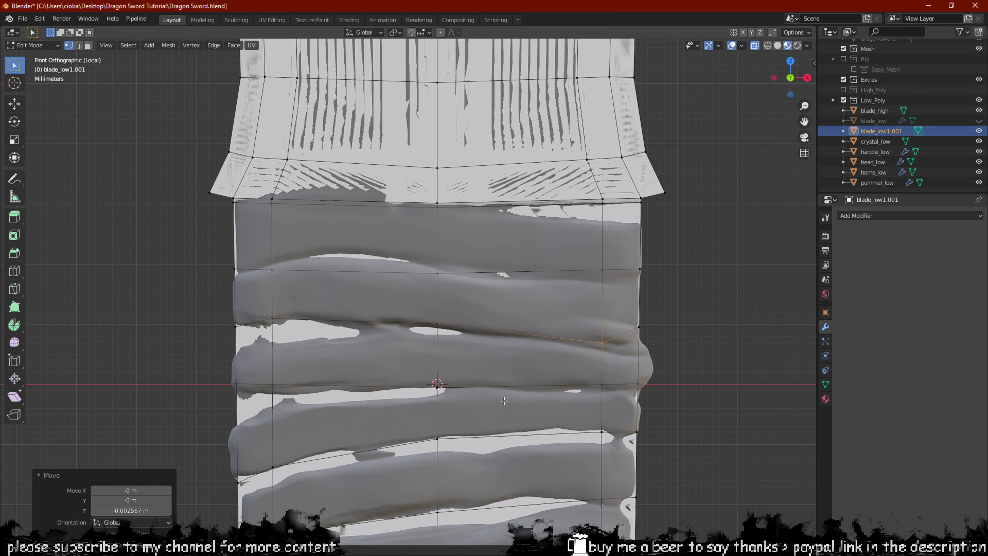
# Add a loop cut just below the second wrap loop, with a slide factor of about 0.468.
pyautogui.keyDown('shift'); pyautogui.moveTo(453, 372); pyautogui.dragTo(452, 355, button='middle'); pyautogui.keyUp('shift')
pyautogui.hotkey('ctrl', 'r')
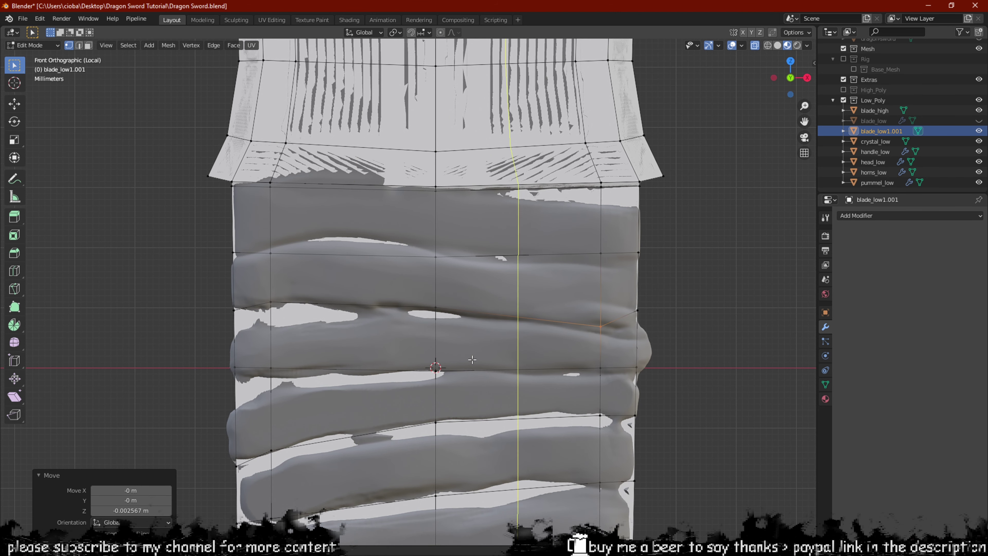
pyautogui.click(437, 357)
pyautogui.click(390, 313)
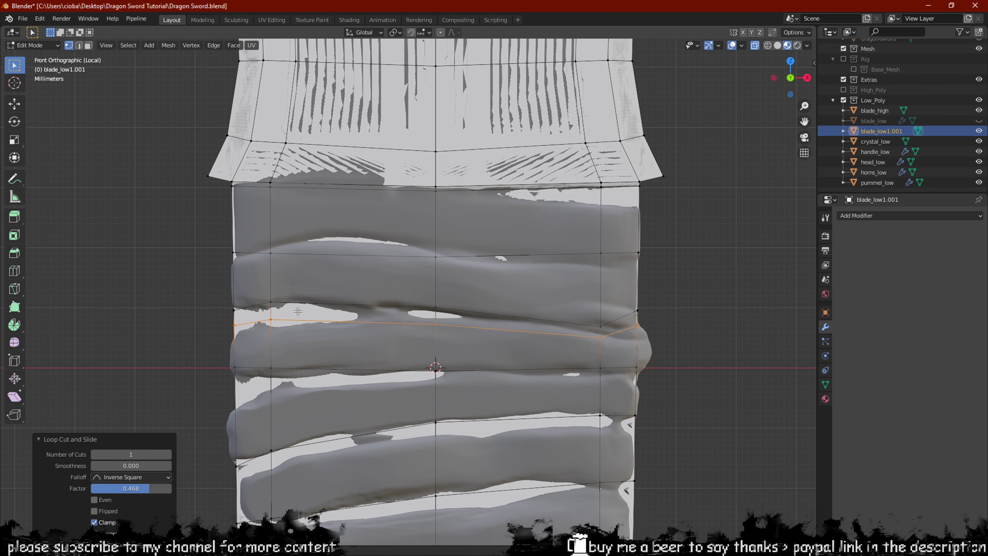
# Lower the new loop's inner left vertex along Z and its outer left vertex by about 0.0013 m.
pyautogui.moveTo(298, 311); pyautogui.dragTo(217, 352)
pyautogui.press('g')
pyautogui.press('z')
pyautogui.click(253, 330)
pyautogui.press('g')
pyautogui.press('x')
pyautogui.rightClick(223, 354)
pyautogui.press('g')
pyautogui.press('z')
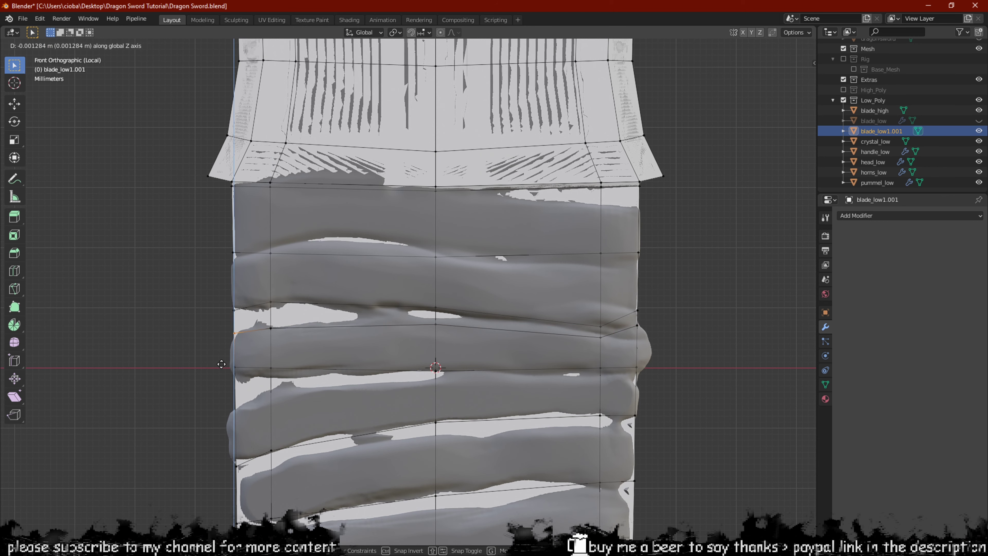
pyautogui.click(254, 367)
# Raise the new loop's middle vertex about 0.0012 m along Z to meet the small wrap gap.
pyautogui.moveTo(449, 314); pyautogui.dragTo(412, 341)
pyautogui.press('g')
pyautogui.press('x')
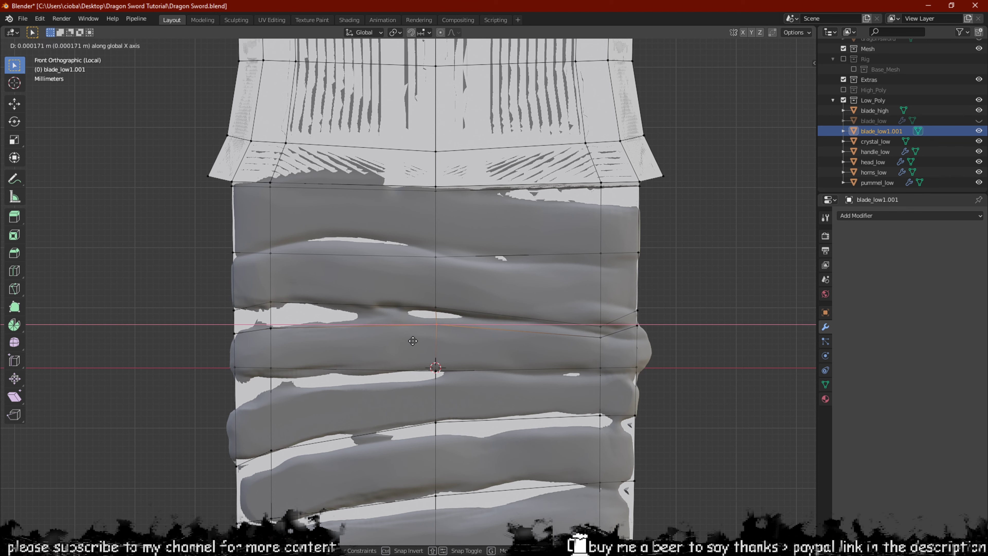
pyautogui.press('z')
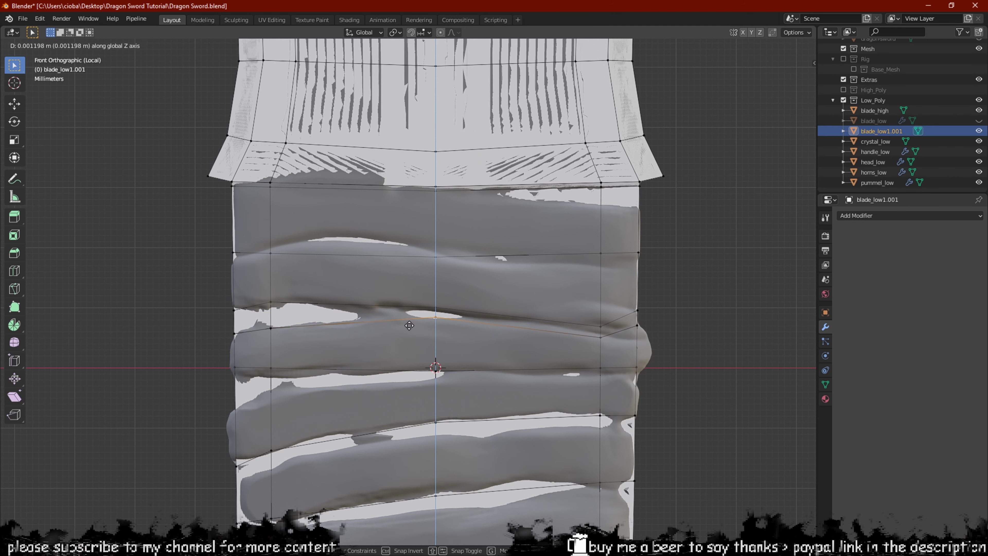
pyautogui.click(409, 326)
# Raise the topmost wrap loop's inner left vertex by about 0.0012 m and its middle vertex by about 0.002 m along Z.
pyautogui.moveTo(257, 285); pyautogui.dragTo(257, 286)
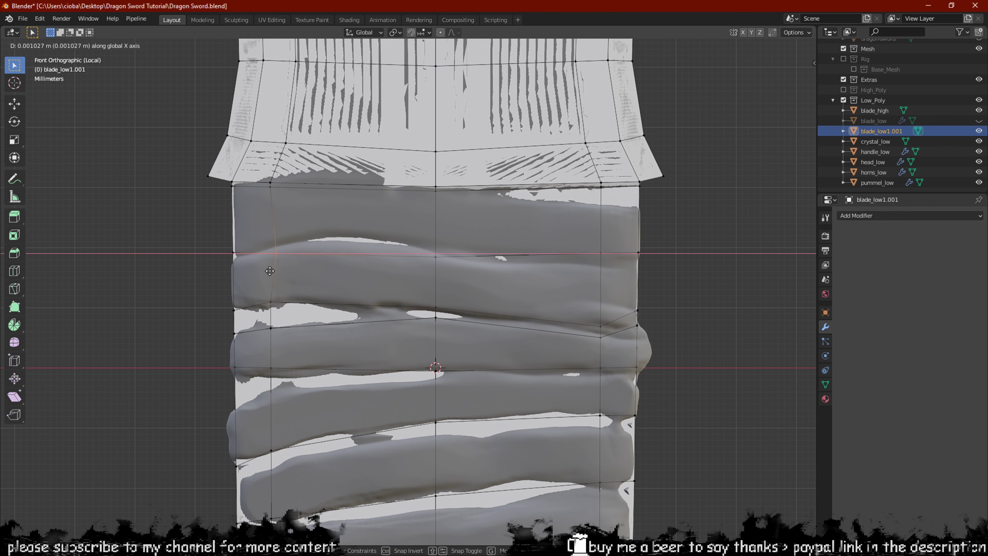
pyautogui.press('g')
pyautogui.press('z')
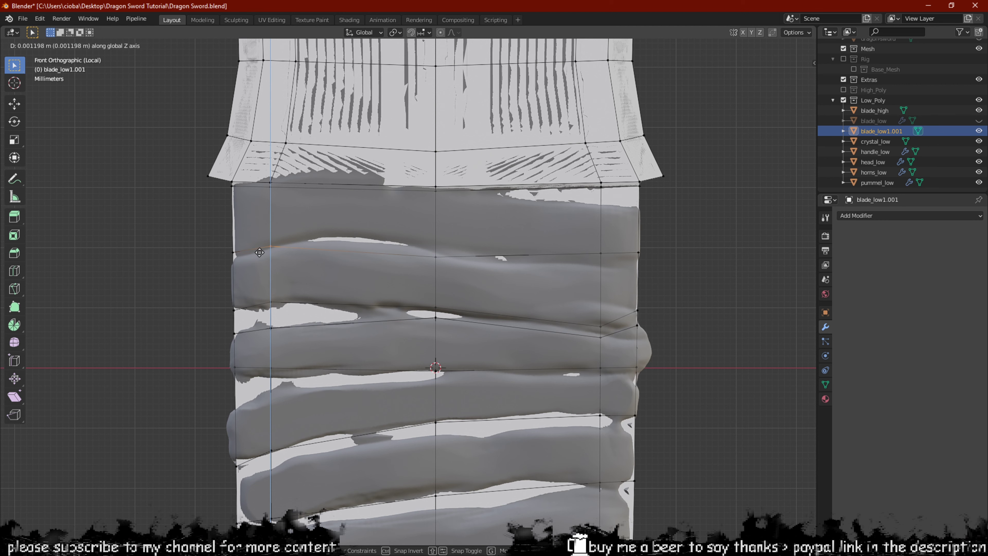
pyautogui.click(259, 252)
pyautogui.moveTo(491, 227); pyautogui.dragTo(403, 280)
pyautogui.press('g')
pyautogui.press('z')
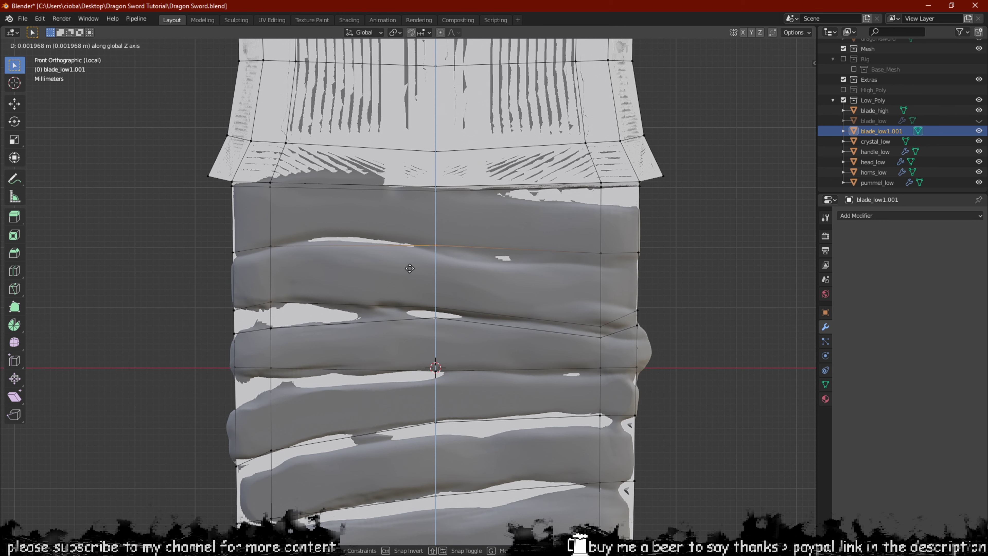
pyautogui.click(409, 270)
# Lower the topmost wrap loop's inner right vertex along Z and its outer right vertex by about 0.0019 m.
pyautogui.moveTo(618, 245); pyautogui.dragTo(570, 286)
pyautogui.press('g')
pyautogui.press('x')
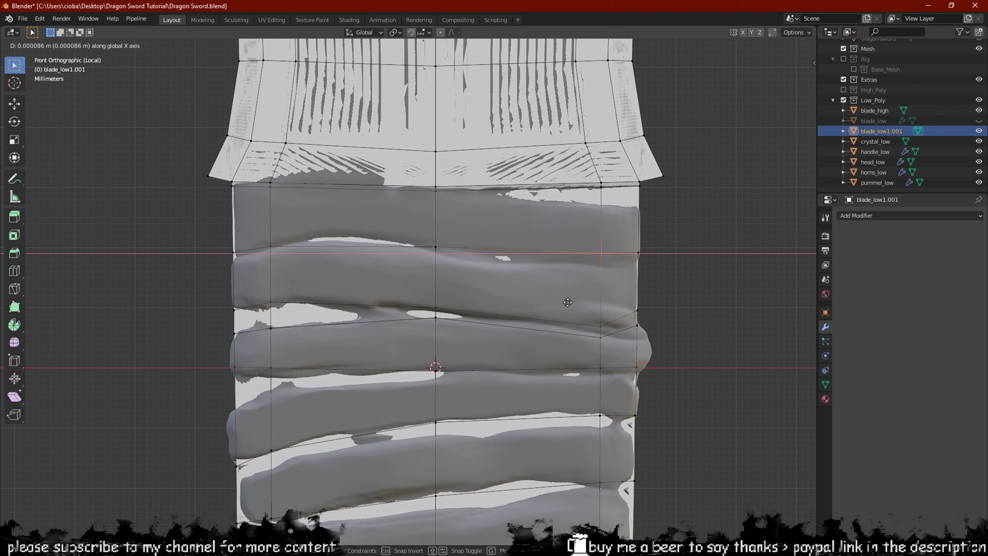
pyautogui.rightClick(568, 302)
pyautogui.press('g')
pyautogui.click(575, 317)
pyautogui.press('g')
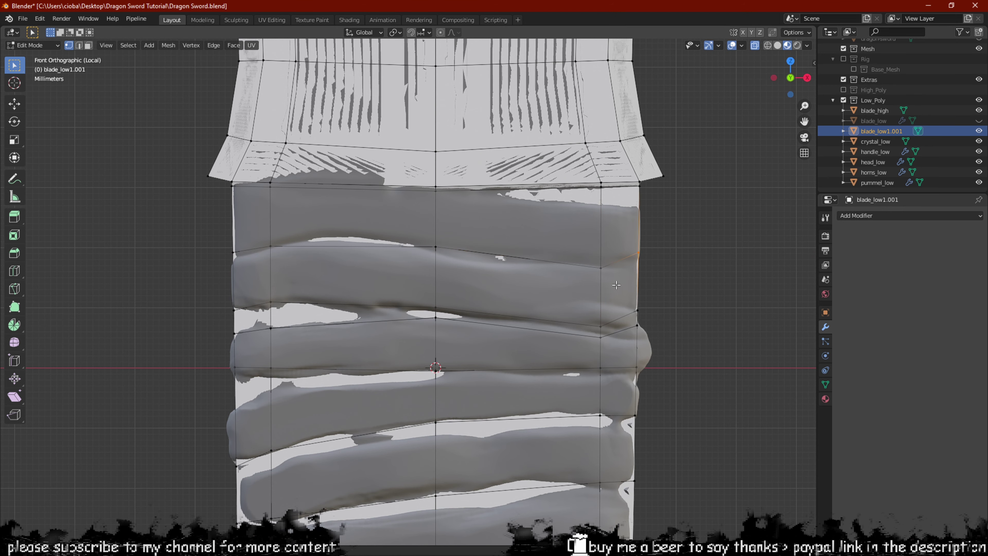
pyautogui.press('x')
pyautogui.press('z')
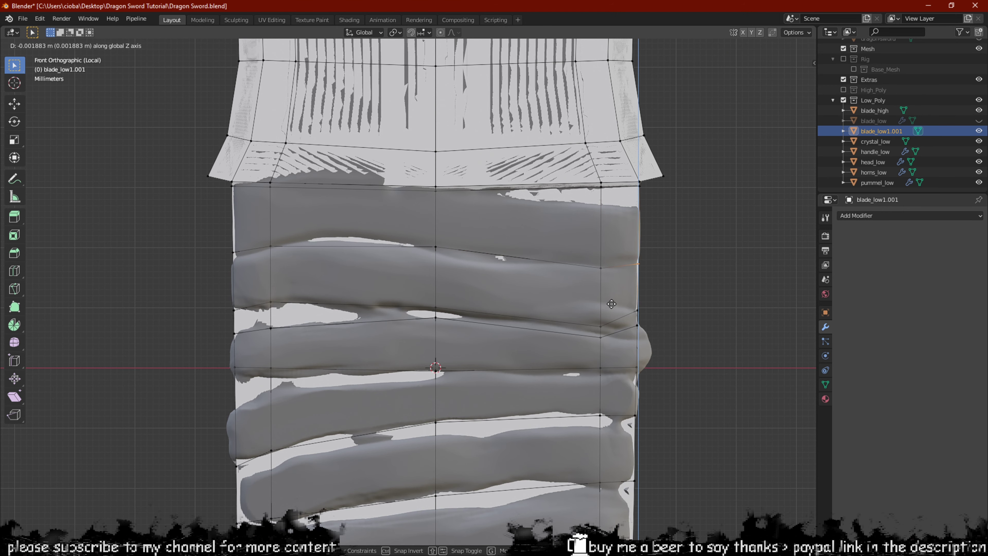
pyautogui.click(612, 304)
# Lower the middle vertex of the second-lowest gap loop by about 0.0006 m along Z.
pyautogui.scroll(-5, 462, 206)
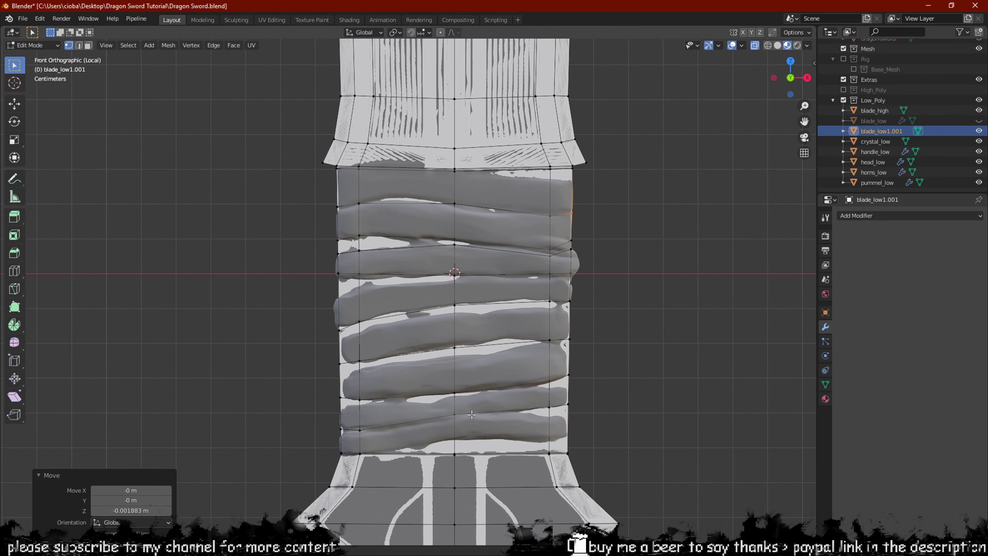
pyautogui.scroll(4, 472, 415)
pyautogui.click(459, 339)
pyautogui.press('g')
pyautogui.press('x')
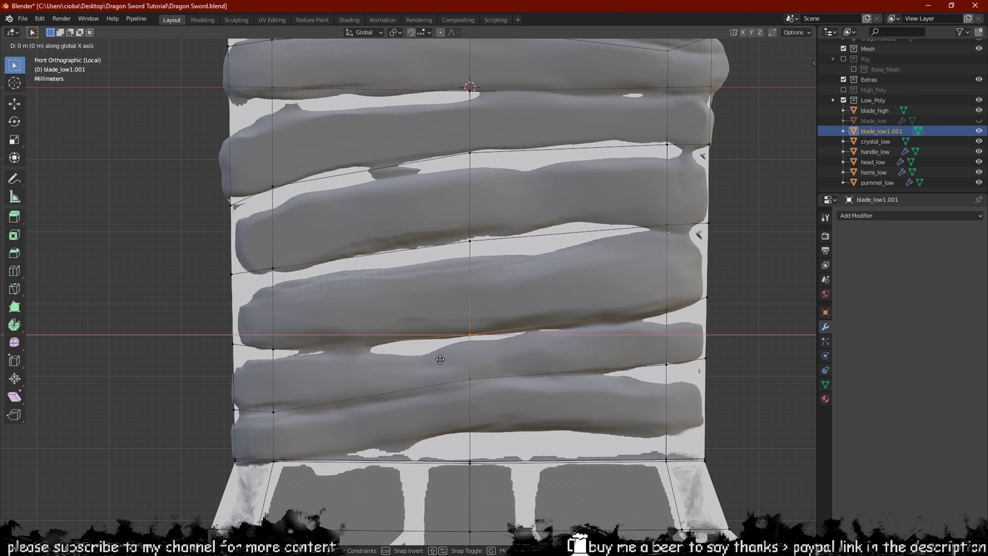
pyautogui.press('x')
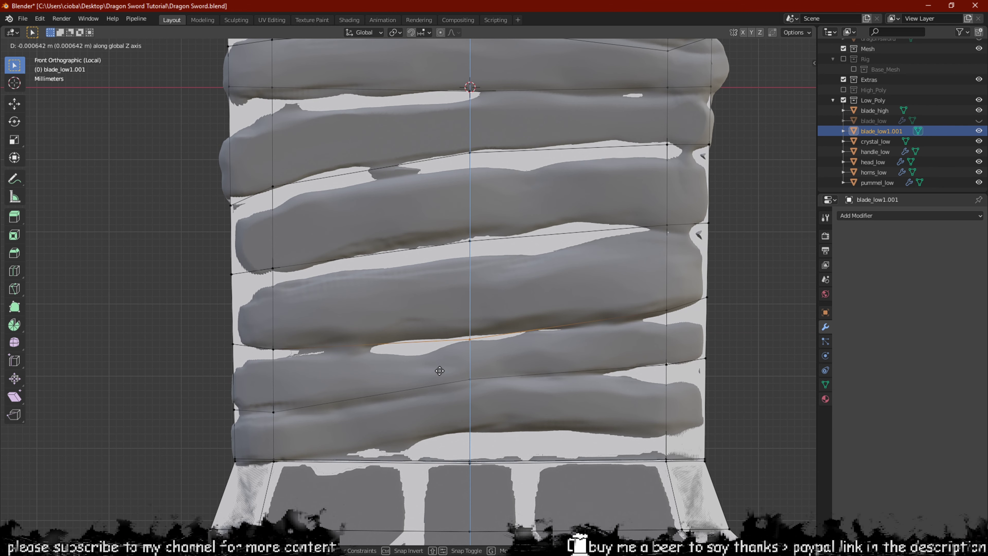
pyautogui.click(443, 373)
# Lower the second-lowest gap loop's inner left vertex by about 0.0006 m and its outer left vertex by about 0.0011 m along Z.
pyautogui.click(268, 373)
pyautogui.press('z')
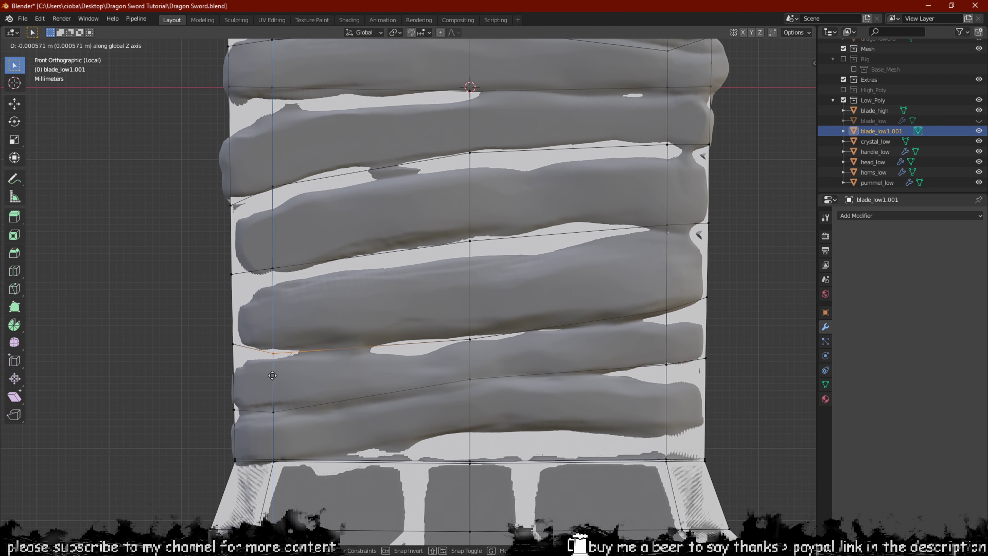
pyautogui.click(269, 376)
pyautogui.click(220, 368)
pyautogui.press('g')
pyautogui.press('z')
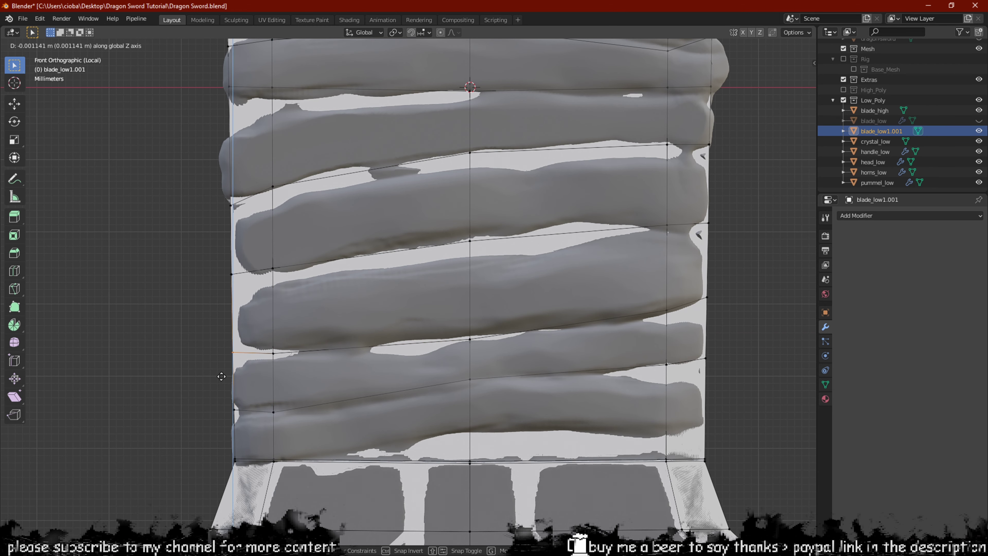
pyautogui.click(222, 375)
# Switch to face selection and select all faces around the third wrap band from the bottom.
pyautogui.moveTo(222, 349); pyautogui.dragTo(424, 271, button='middle')
pyautogui.moveTo(507, 281)
pyautogui.mouseDown(button='middle')
pyautogui.moveTo(459, 290)
pyautogui.moveTo(524, 290)
pyautogui.mouseUp(button='middle')
pyautogui.moveTo(635, 297)
pyautogui.mouseDown(button='middle')
pyautogui.moveTo(590, 330)
pyautogui.moveTo(632, 293)
pyautogui.moveTo(625, 299)
pyautogui.mouseUp(button='middle')
pyautogui.press('3')
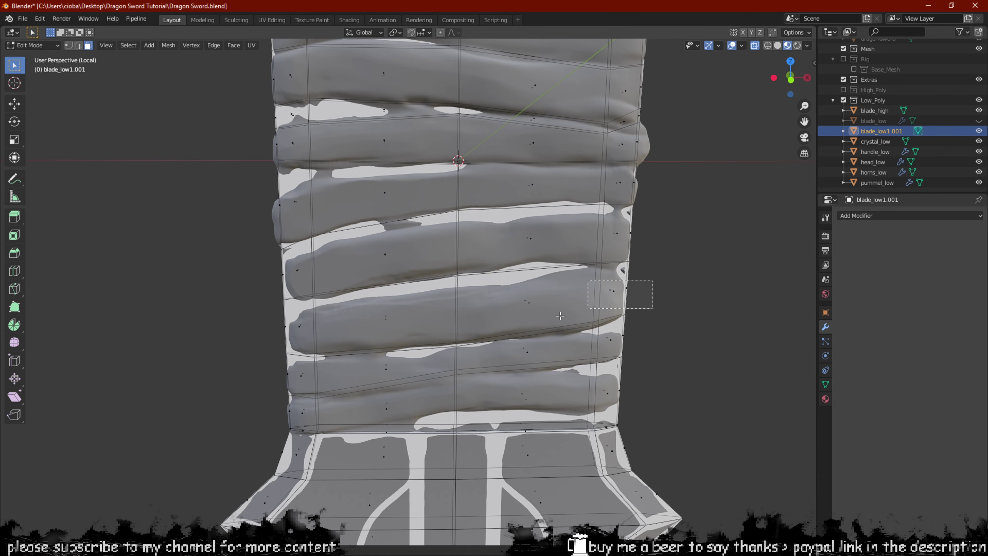
pyautogui.moveTo(560, 316); pyautogui.dragTo(292, 341)
pyautogui.moveTo(424, 311); pyautogui.dragTo(470, 295, button='middle')
pyautogui.press('KP_1')
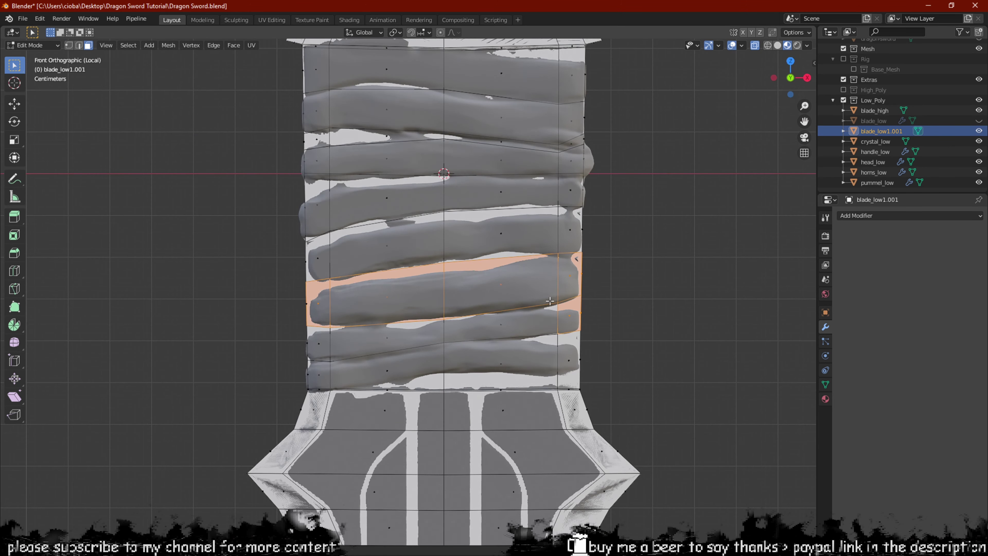
pyautogui.moveTo(551, 292); pyautogui.dragTo(552, 291)
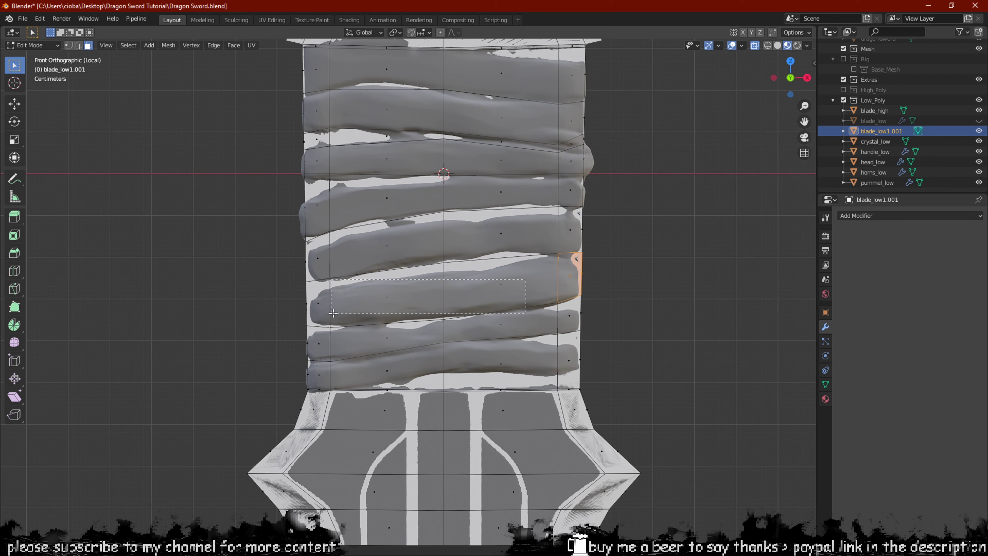
pyautogui.moveTo(333, 313); pyautogui.dragTo(360, 306)
pyautogui.keyDown('shift'); pyautogui.moveTo(293, 320); pyautogui.dragTo(293, 320); pyautogui.keyUp('shift')
pyautogui.moveTo(338, 292); pyautogui.dragTo(483, 301, button='middle')
# Try scaling the selected band of faces outward along the global Y axis.
pyautogui.press('s')
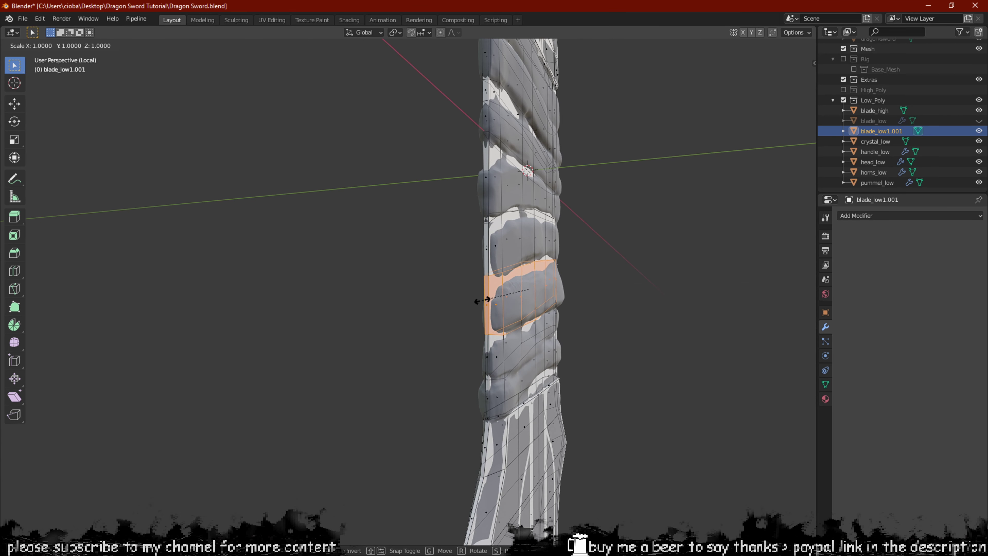
pyautogui.press('y')
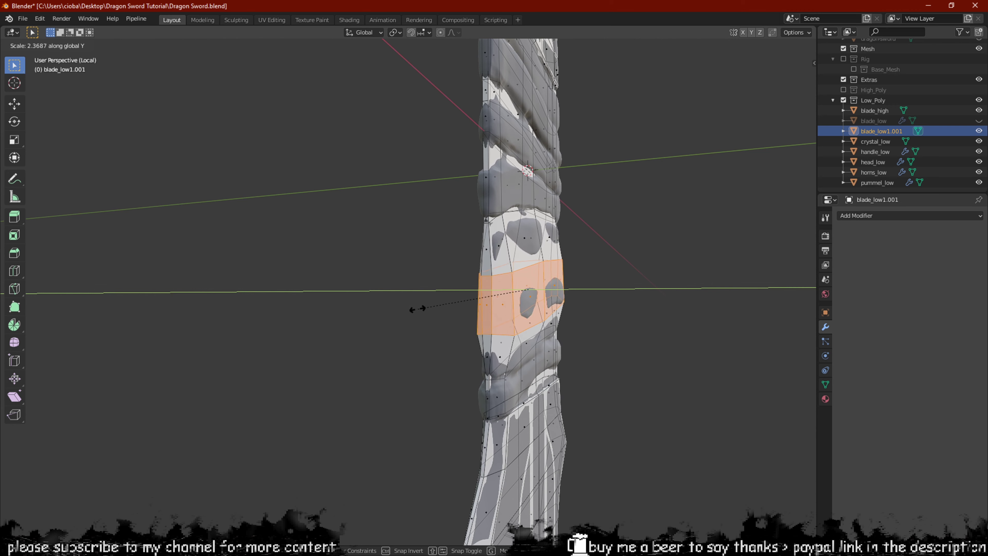
pyautogui.click(437, 310)
# Add a loop cut close above the upper edge loop of the third band from the bottom, with a factor of about -0.889.
pyautogui.scroll(6, 556, 309)
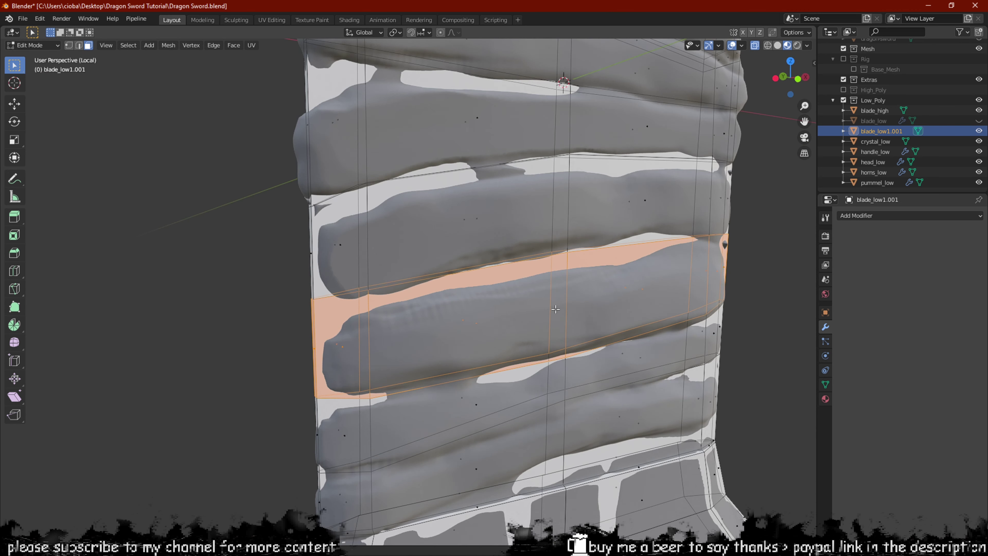
pyautogui.scroll(-1, 556, 309)
pyautogui.moveTo(414, 253); pyautogui.dragTo(381, 261, button='middle')
pyautogui.scroll(-1, 382, 261)
pyautogui.scroll(2, 280, 256)
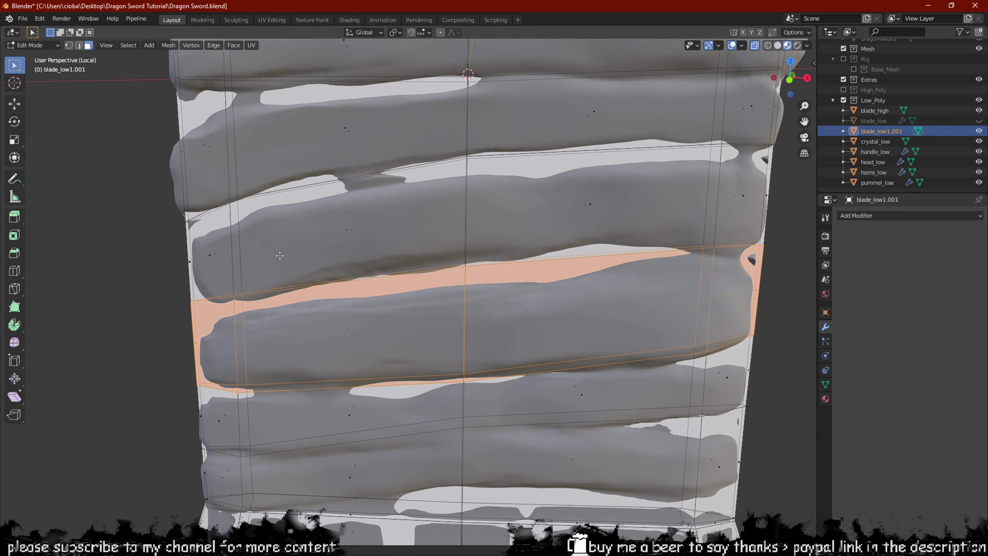
pyautogui.hotkey('ctrl', 'r')
pyautogui.click(245, 277)
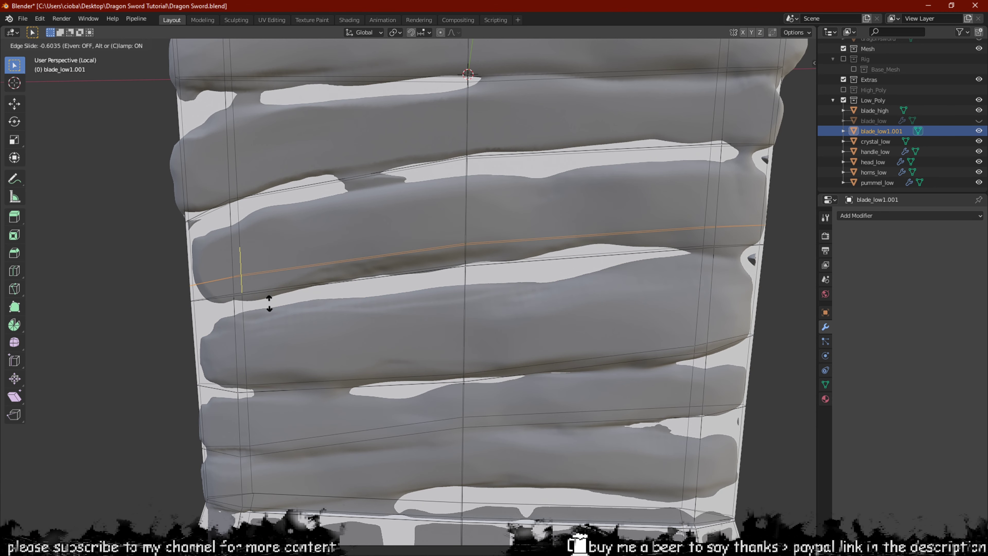
pyautogui.click(281, 316)
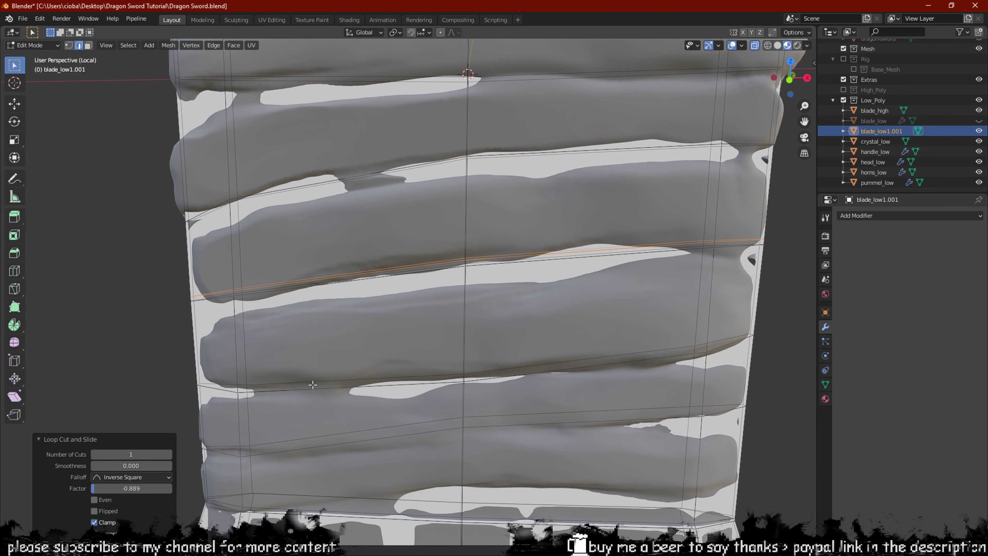
# Add a loop cut close below the lower edge loop of that same band, with a factor of about 0.909.
pyautogui.hotkey('ctrl', 'r')
pyautogui.click(462, 395)
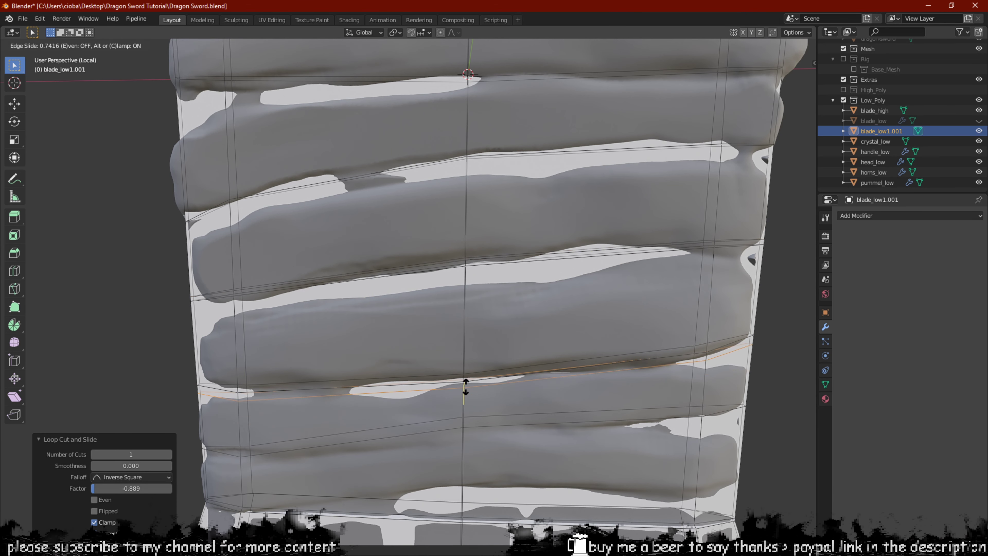
pyautogui.click(467, 384)
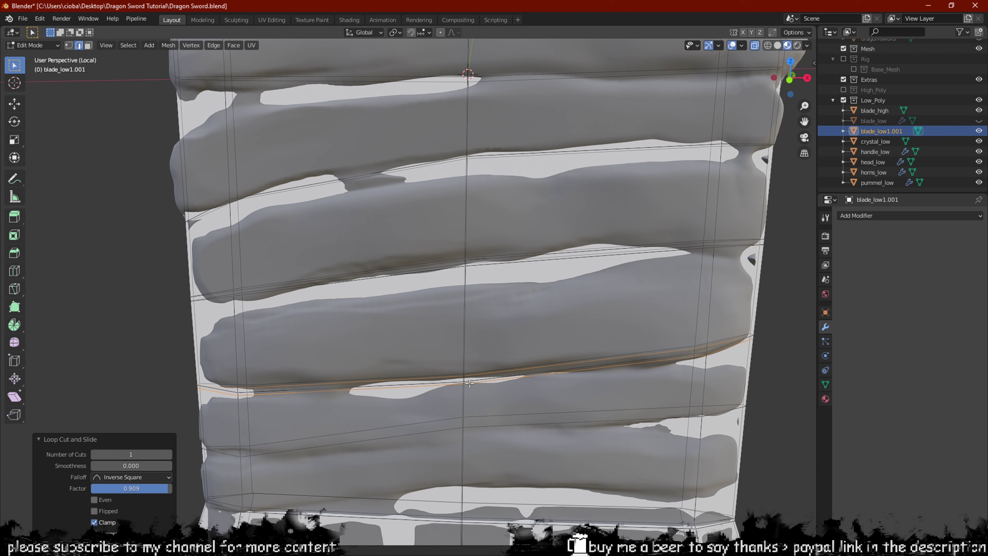
# Select all faces around the third wrap band from the bottom and scale them outward along the global Y axis.
pyautogui.press('KP_1')
pyautogui.press('3')
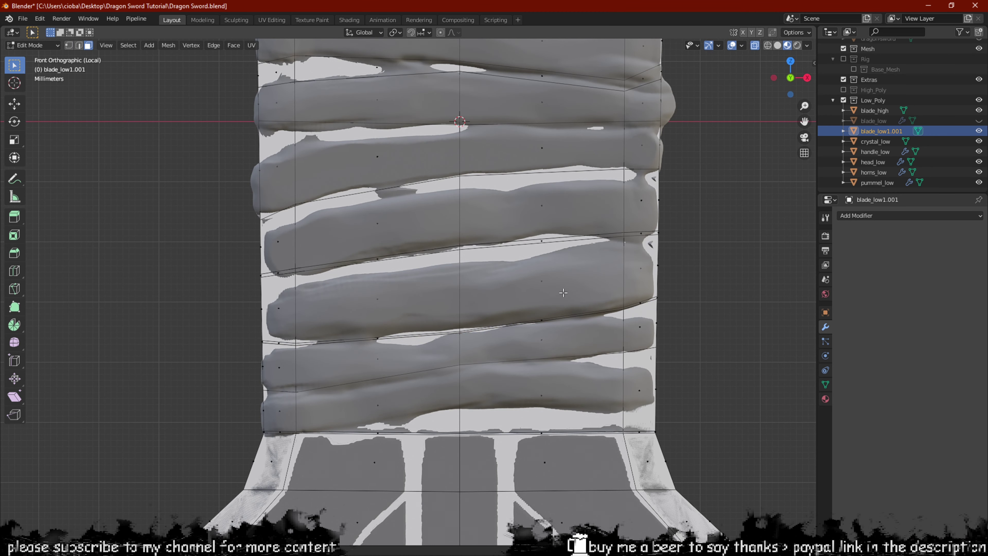
pyautogui.moveTo(508, 294); pyautogui.dragTo(507, 294)
pyautogui.keyDown('shift'); pyautogui.moveTo(427, 289); pyautogui.dragTo(234, 321); pyautogui.keyUp('shift')
pyautogui.keyDown('shift'); pyautogui.moveTo(643, 275); pyautogui.dragTo(642, 276); pyautogui.keyUp('shift')
pyautogui.moveTo(642, 276); pyautogui.dragTo(621, 275, button='middle')
pyautogui.press('s')
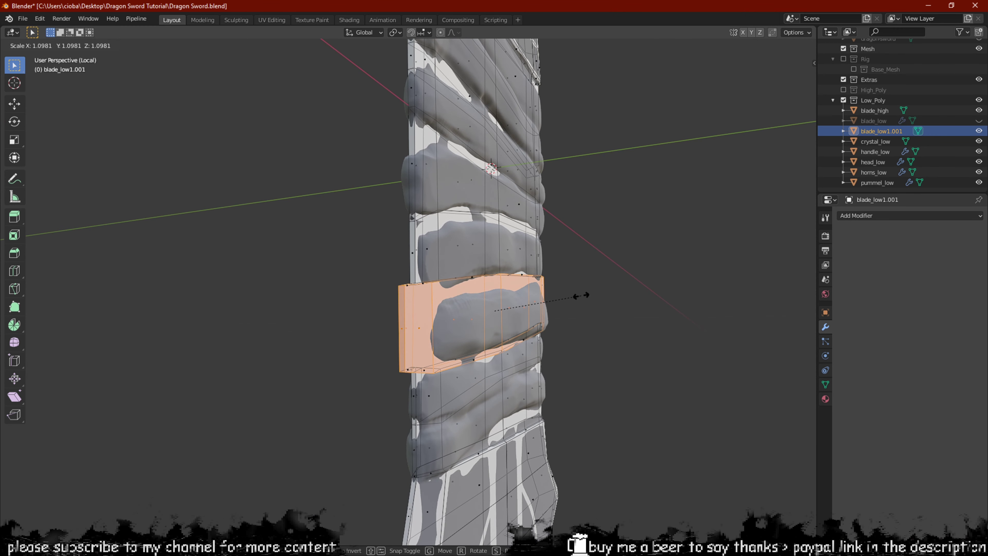
pyautogui.press('y')
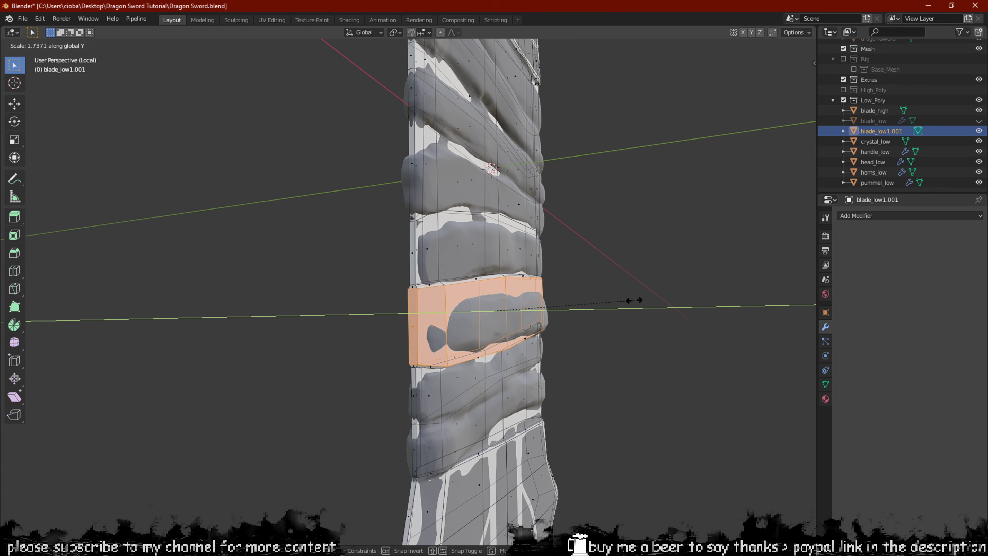
pyautogui.click(651, 304)
# Examine how the scaled band fits the high-poly wraps, with and without the wireframe, from the front and at an angle.
pyautogui.moveTo(650, 305); pyautogui.dragTo(524, 258, button='middle')
pyautogui.scroll(-4, 547, 270)
pyautogui.press('Tab')
pyautogui.scroll(3, 385, 227)
pyautogui.scroll(2, 411, 222)
pyautogui.scroll(-2, 488, 255)
pyautogui.scroll(-2, 454, 248)
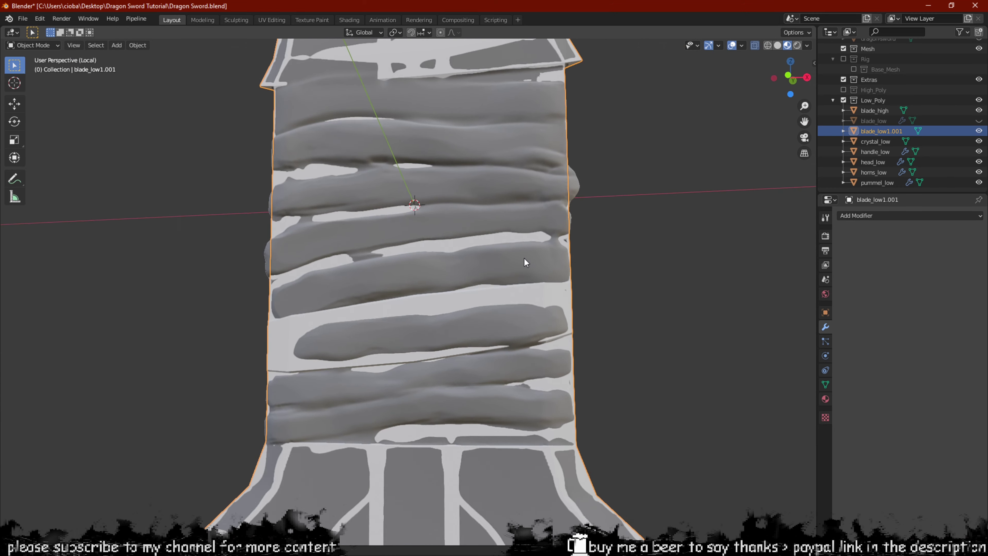
pyautogui.press('KP_1')
pyautogui.scroll(-3, 526, 261)
pyautogui.press('Tab')
pyautogui.scroll(-3, 533, 257)
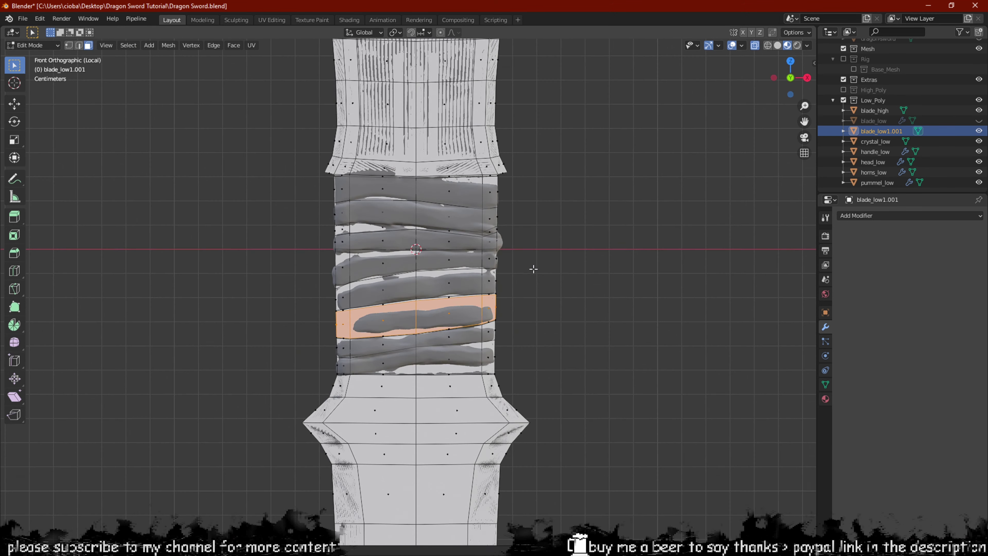
pyautogui.scroll(2, 543, 243)
pyautogui.scroll(1, 499, 227)
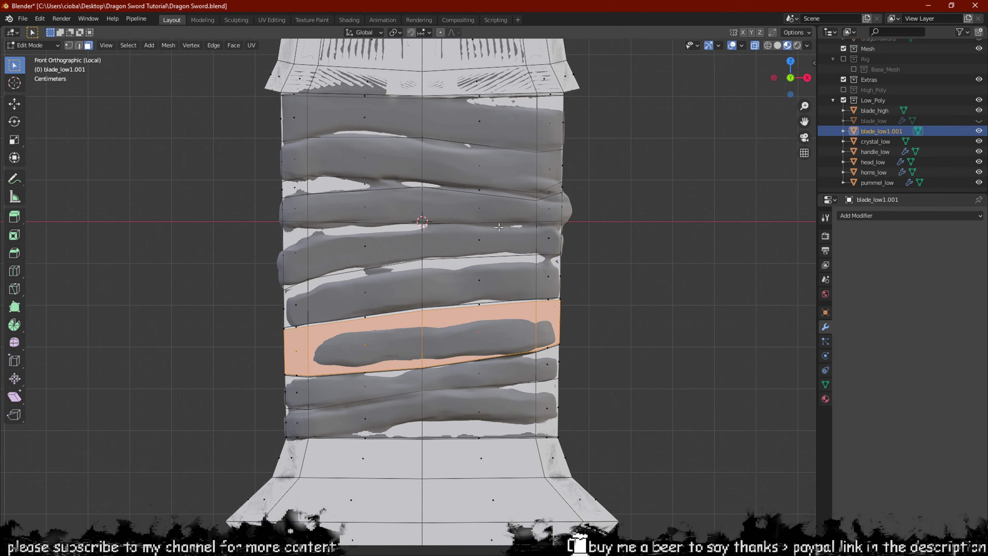
pyautogui.moveTo(499, 227); pyautogui.dragTo(467, 299, button='middle')
pyautogui.scroll(3, 505, 300)
pyautogui.scroll(2, 501, 304)
pyautogui.scroll(-4, 501, 304)
pyautogui.scroll(-2, 466, 299)
pyautogui.press('KP_1')
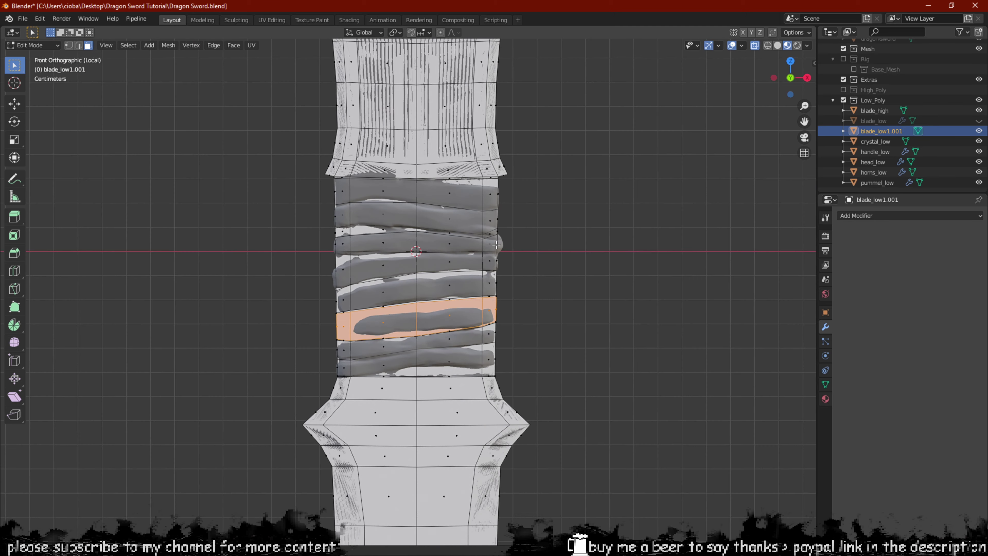
pyautogui.scroll(4, 490, 249)
pyautogui.scroll(-5, 489, 250)
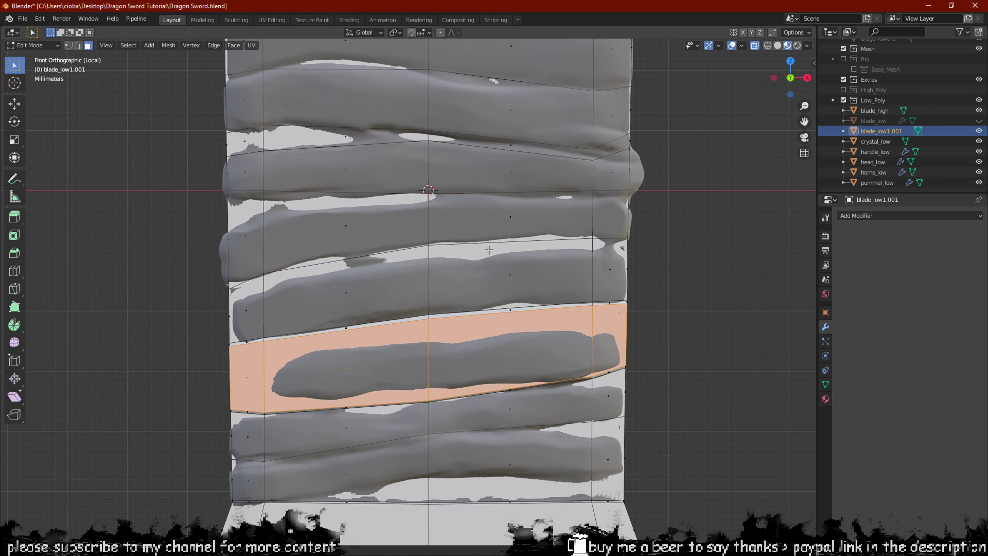
pyautogui.scroll(2, 474, 257)
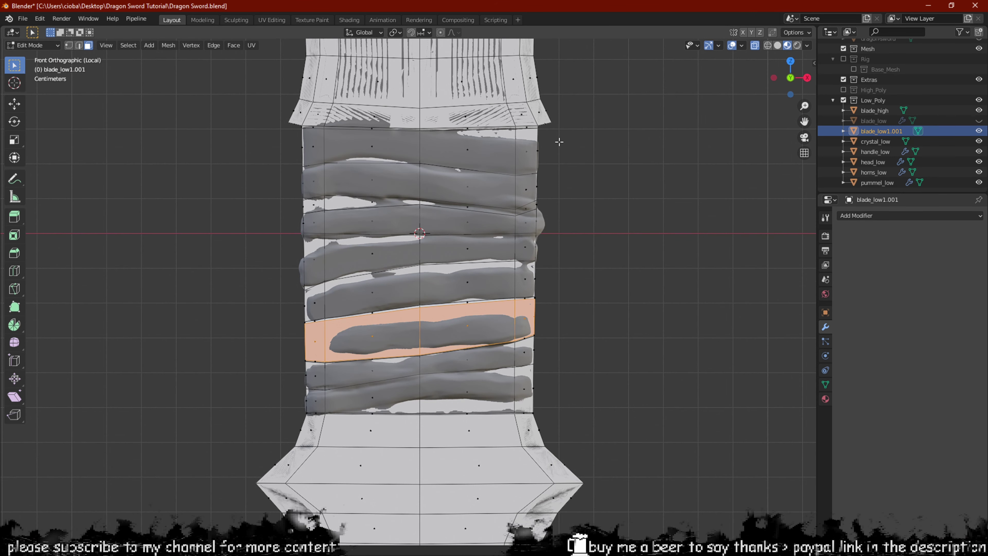
# Select all faces of the wrapped section between the two flared parts and separate them into their own object.
pyautogui.moveTo(560, 142); pyautogui.dragTo(252, 399)
pyautogui.keyDown('shift'); pyautogui.moveTo(312, 384); pyautogui.dragTo(278, 412); pyautogui.keyUp('shift')
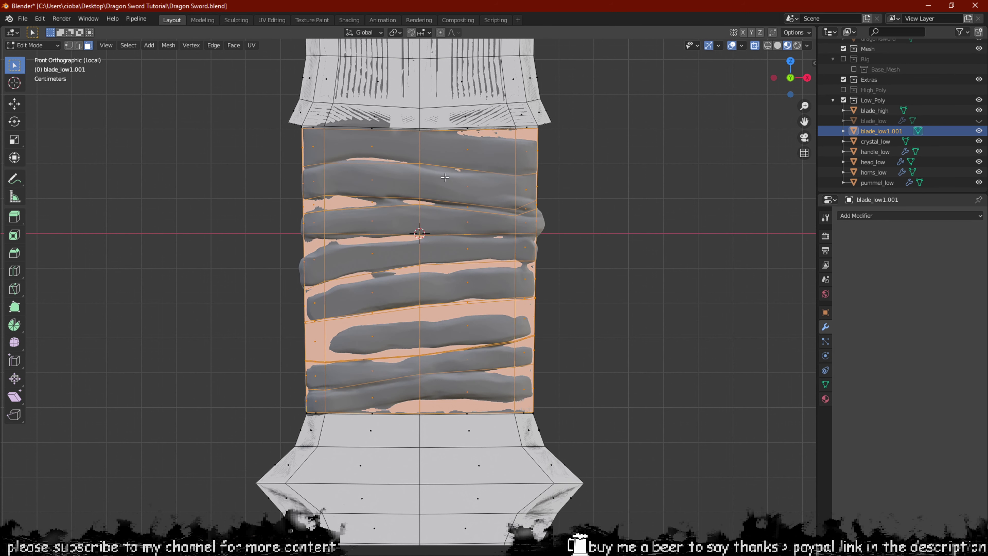
pyautogui.press('p')
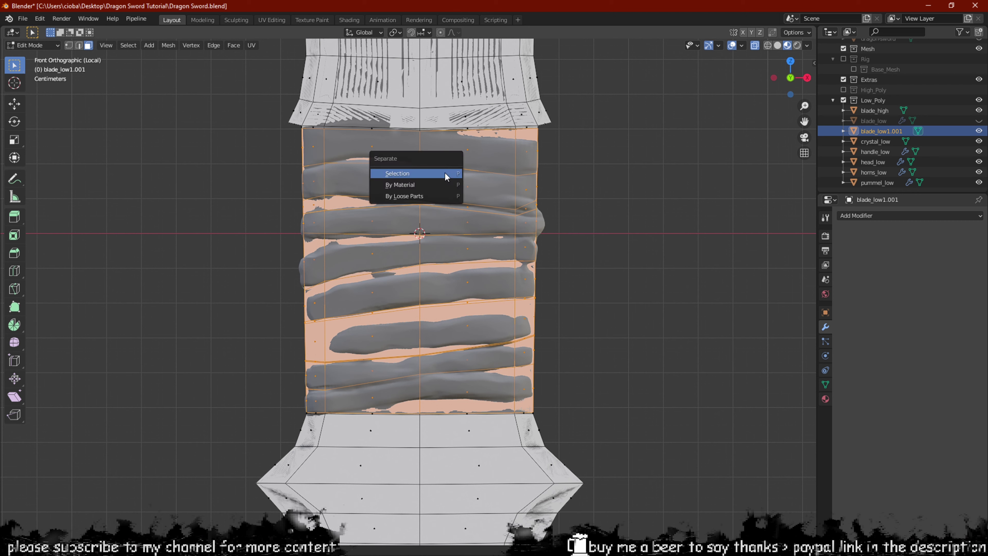
pyautogui.click(437, 176)
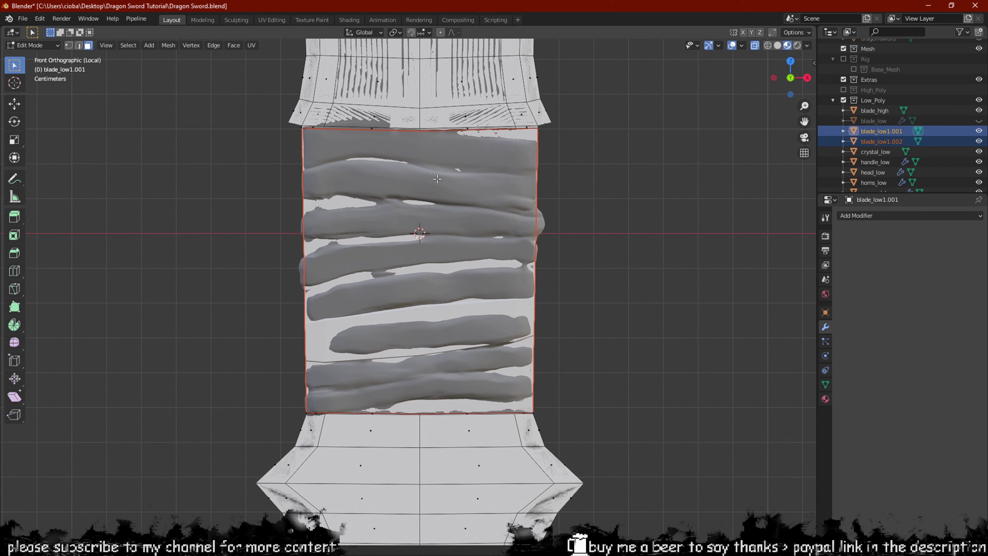
# Make the separated wrap object blade_low1.002 active and inspect its mesh in Edit Mode.
pyautogui.click(865, 142)
pyautogui.press('Tab')
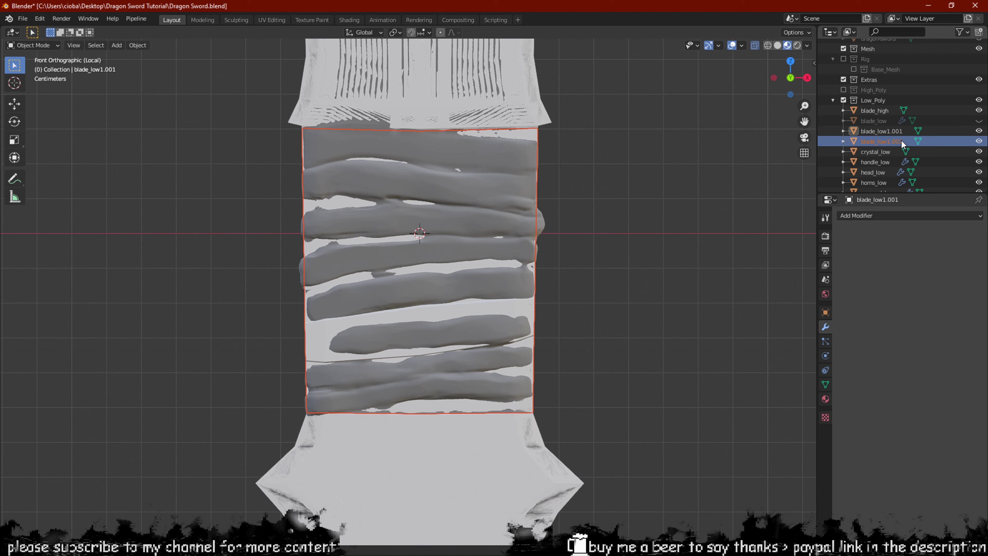
pyautogui.click(875, 142)
pyautogui.press('Tab')
pyautogui.press('Tab')
pyautogui.scroll(1, 437, 242)
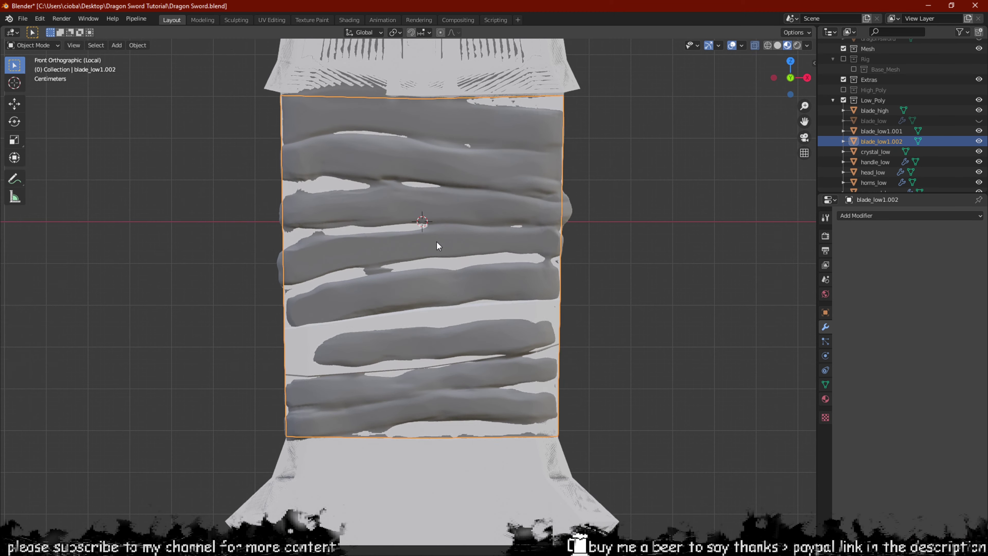
pyautogui.press('Tab')
pyautogui.moveTo(437, 242); pyautogui.dragTo(478, 301, button='middle')
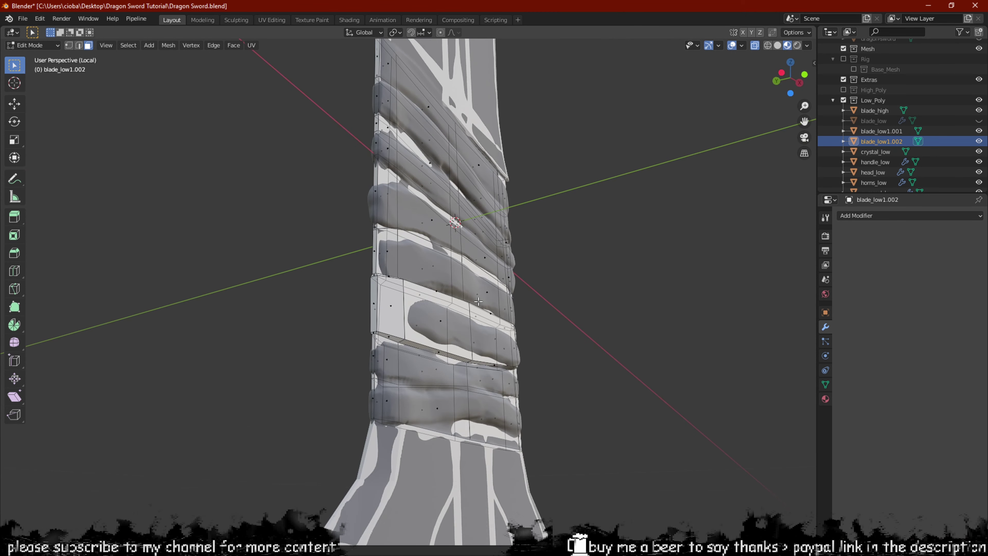
pyautogui.scroll(1, 478, 301)
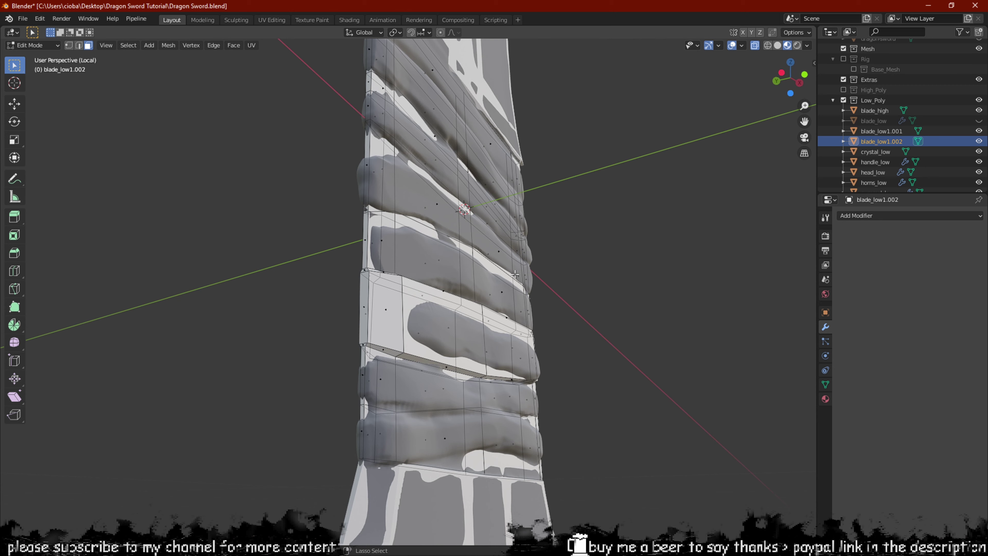
pyautogui.press('Tab')
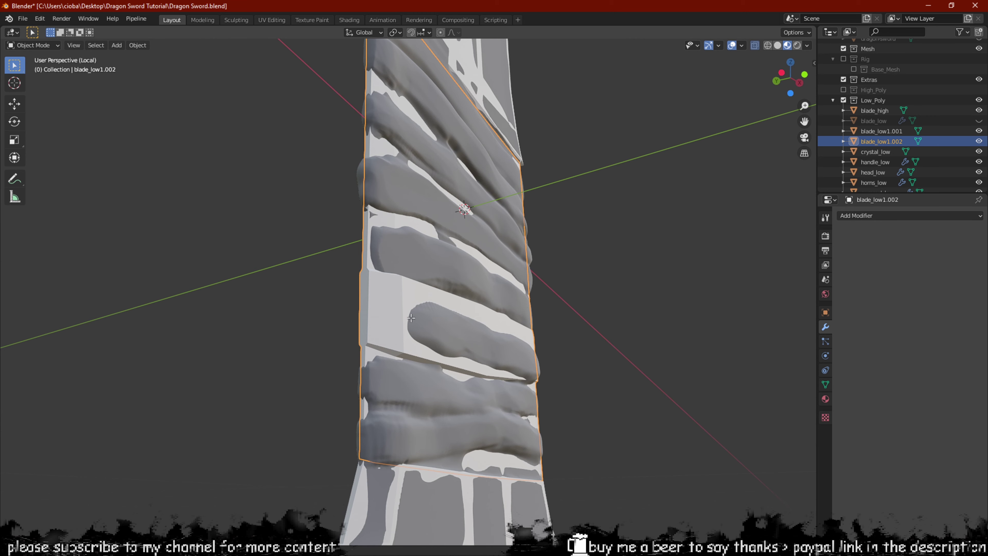
# Undo the wrap separation, the band scaling and the extra loop cuts around the third wrap band.
pyautogui.hotkey('ctrl', 'z')
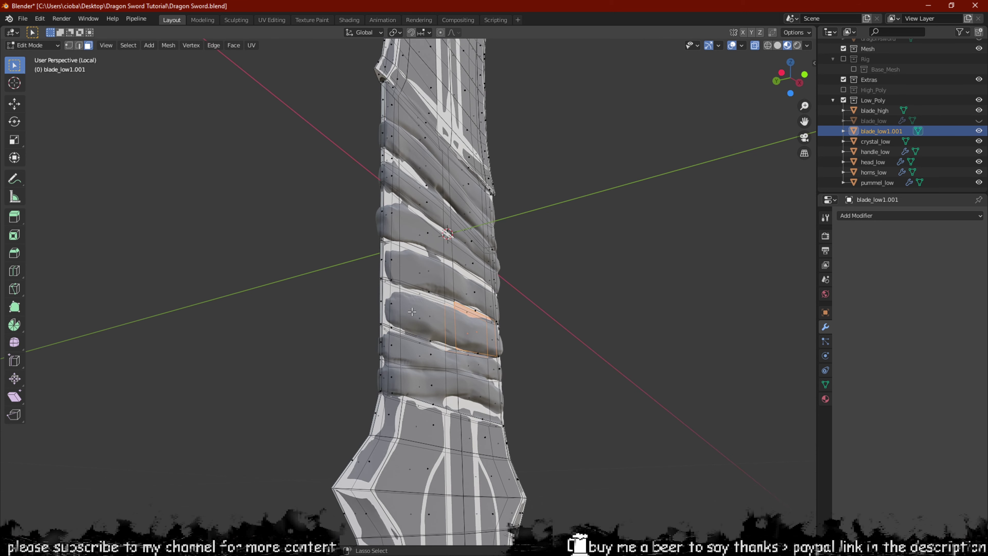
pyautogui.moveTo(434, 314); pyautogui.dragTo(367, 338, button='middle')
pyautogui.scroll(2, 367, 338)
pyautogui.hotkey('ctrl', 'z')
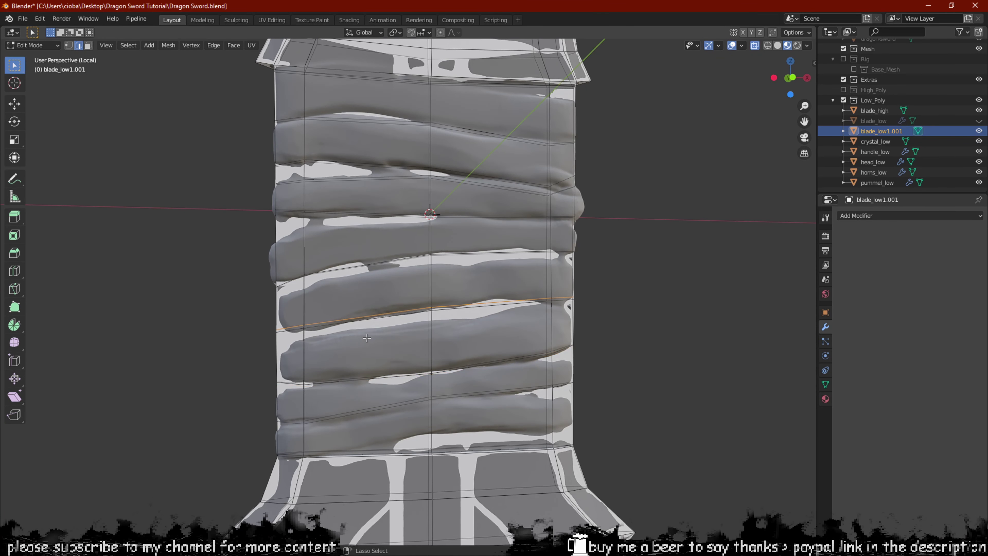
pyautogui.keyDown('alt'); pyautogui.click(367, 338); pyautogui.keyUp('alt')
pyautogui.hotkey('ctrl', 'z')
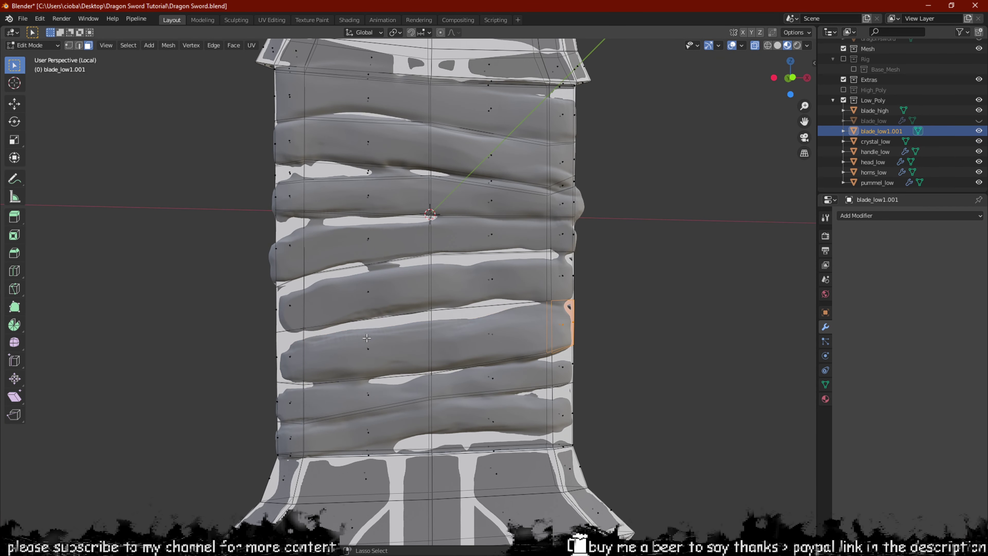
pyautogui.scroll(2, 365, 338)
pyautogui.hotkey('ctrl', 'z')
pyautogui.hotkey('ctrl', 'z')
pyautogui.hotkey('ctrl', 'z')
pyautogui.hotkey('ctrl', 'z')
pyautogui.hotkey('ctrl', 'z')
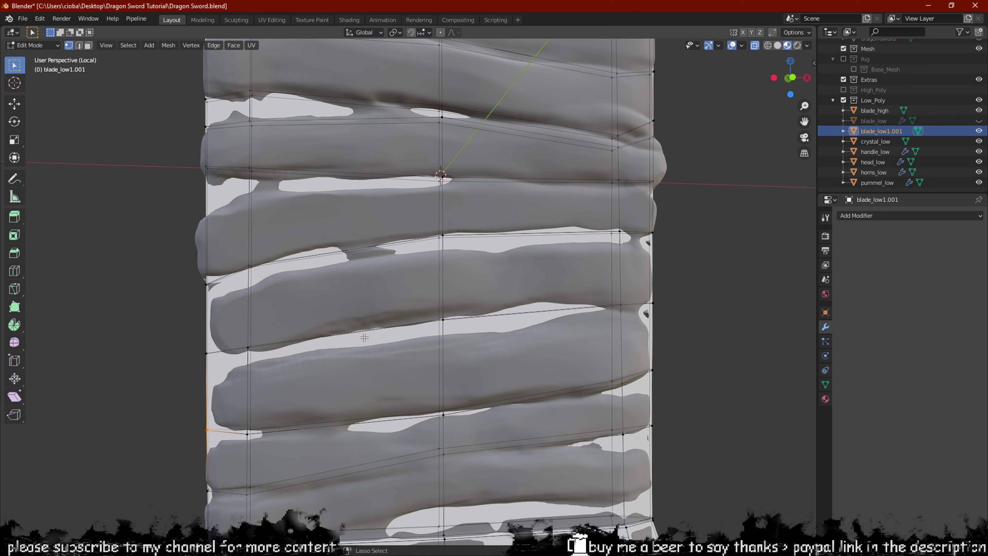
pyautogui.hotkey('ctrl', 'z')
# Select all faces of the wrapped section in front view and separate the selection into its own object.
pyautogui.scroll(-5, 420, 353)
pyautogui.press('KP_1')
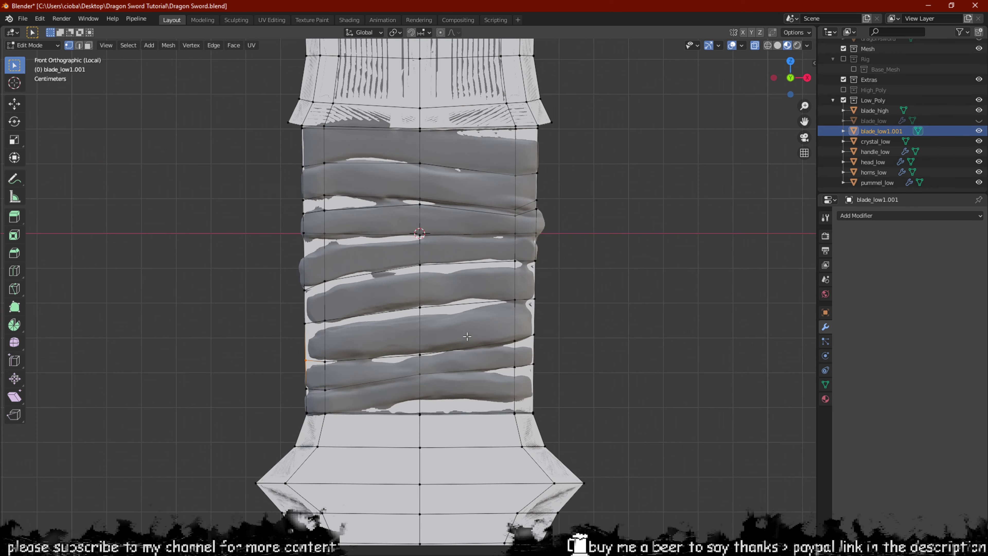
pyautogui.press('3')
pyautogui.moveTo(535, 185); pyautogui.dragTo(253, 376)
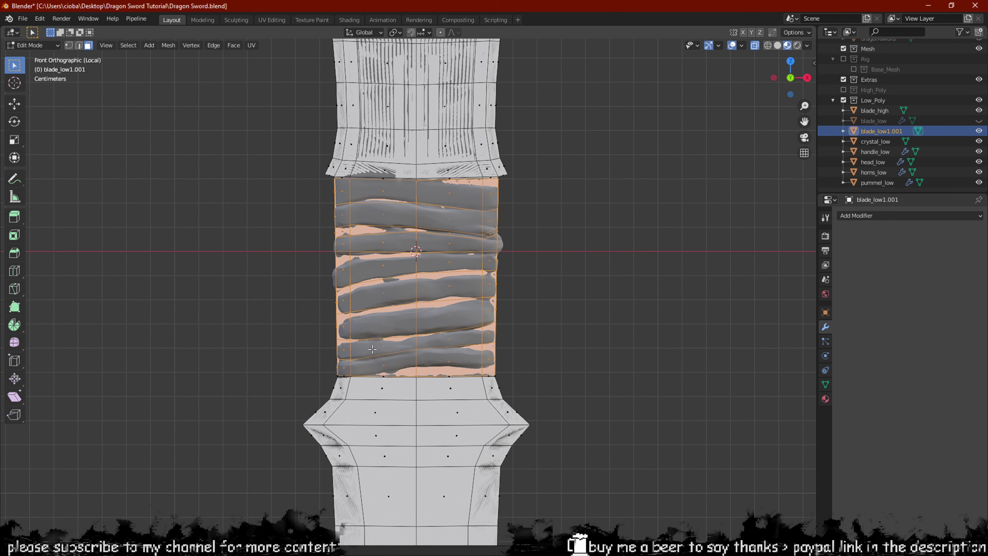
pyautogui.press('p')
pyautogui.click(428, 295)
# Return to Object Mode and select only the separated wrap object blade_low1.002.
pyautogui.moveTo(428, 295); pyautogui.dragTo(590, 220, button='middle')
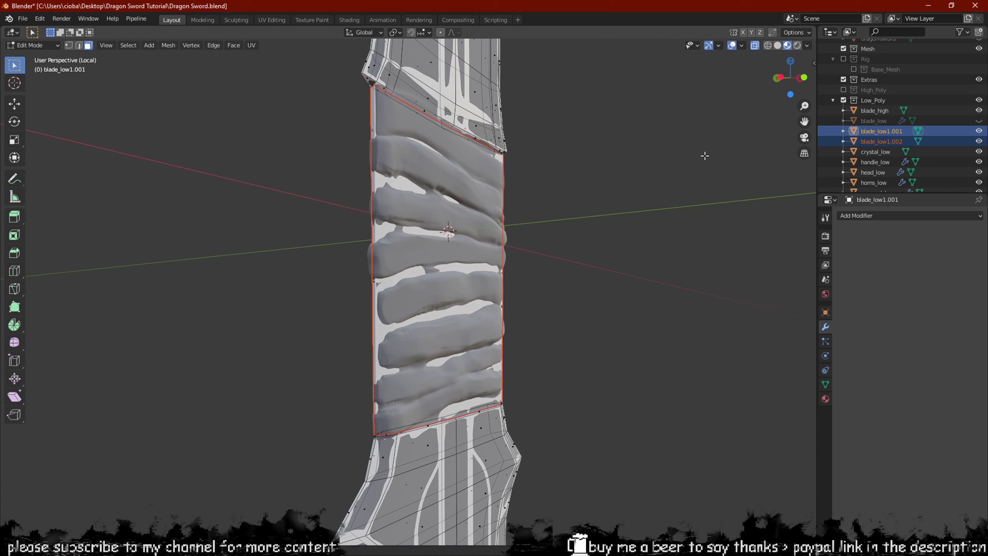
pyautogui.press('Tab')
pyautogui.click(881, 141)
pyautogui.moveTo(469, 240); pyautogui.dragTo(323, 297, button='middle')
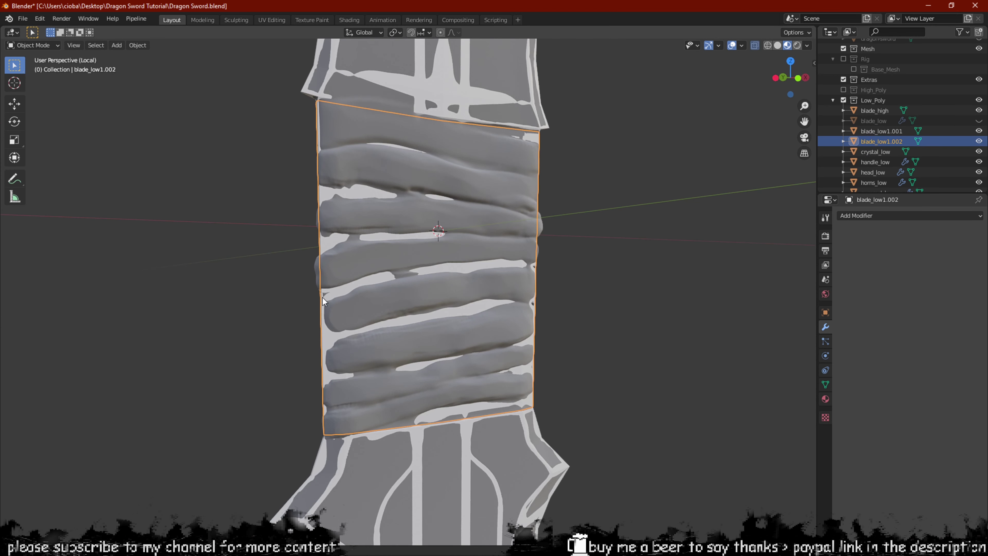
pyautogui.moveTo(419, 219)
pyautogui.mouseDown(button='middle')
pyautogui.moveTo(530, 223)
pyautogui.moveTo(431, 228)
pyautogui.mouseUp(button='middle')
pyautogui.scroll(-1, 432, 233)
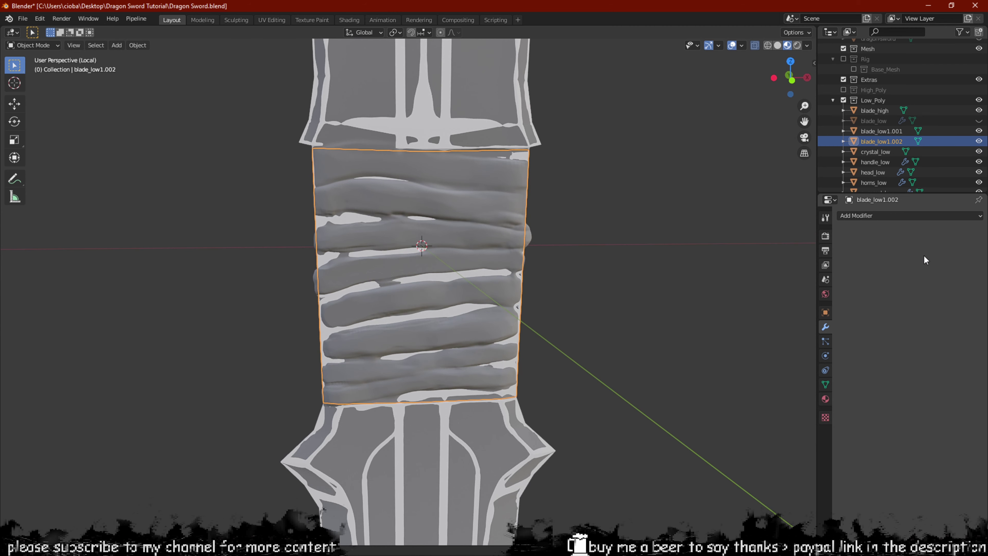
# Add a Subdivision Surface modifier to the wrap object and set its type to Simple.
pyautogui.click(919, 214)
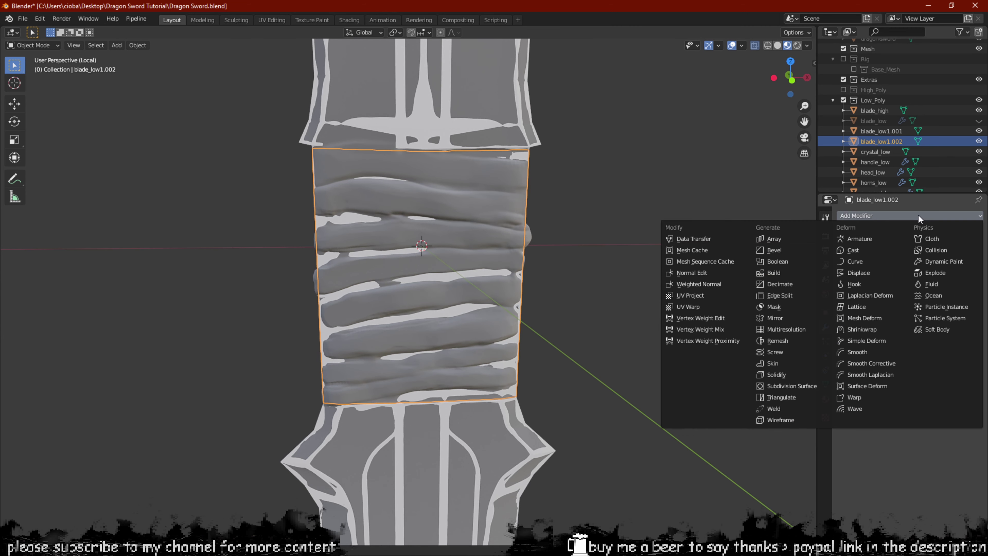
pyautogui.click(788, 386)
pyautogui.moveTo(549, 259); pyautogui.dragTo(484, 218, button='middle')
pyautogui.click(946, 248)
pyautogui.moveTo(759, 201); pyautogui.dragTo(467, 219, button='middle')
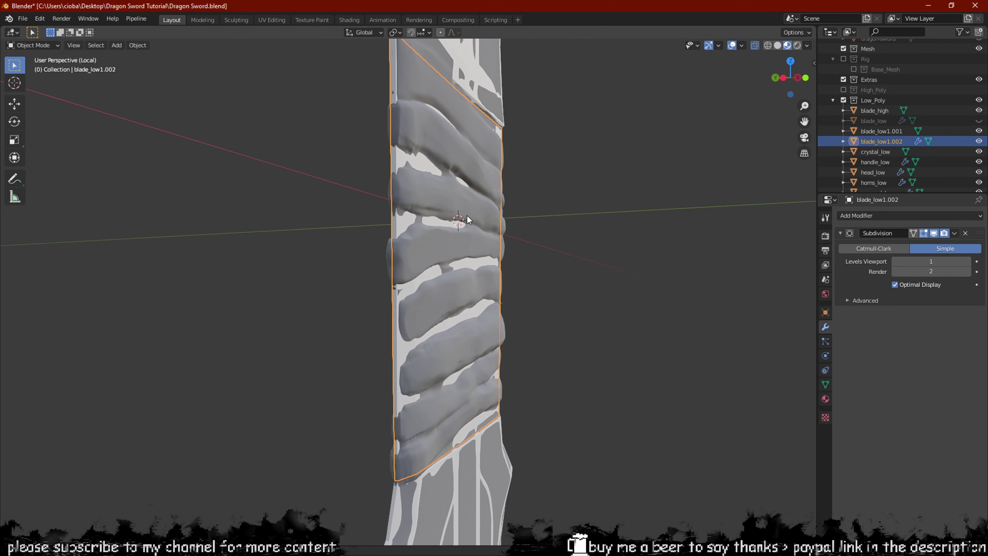
# Add a Shrinkwrap modifier to the wrap object with blade_high as its target.
pyautogui.click(874, 215)
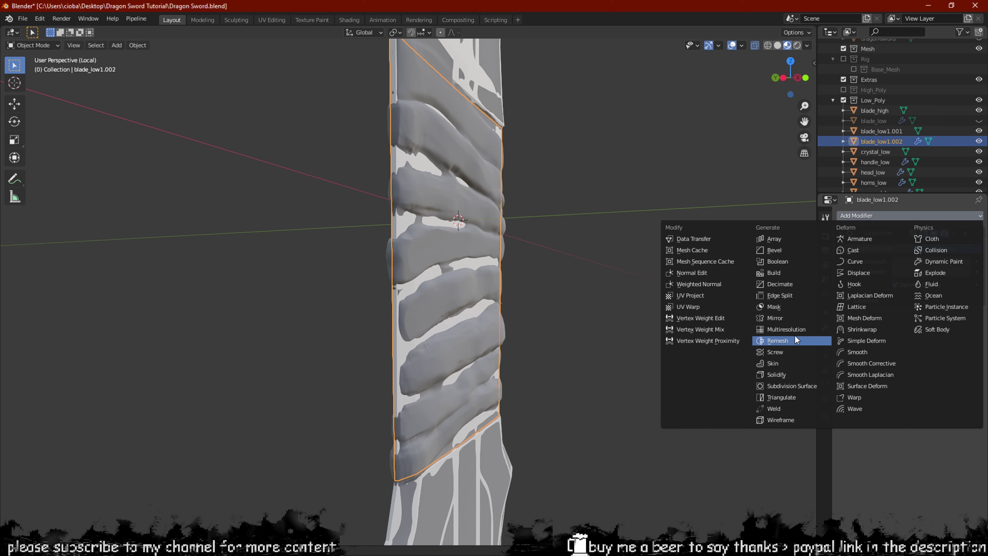
pyautogui.click(877, 329)
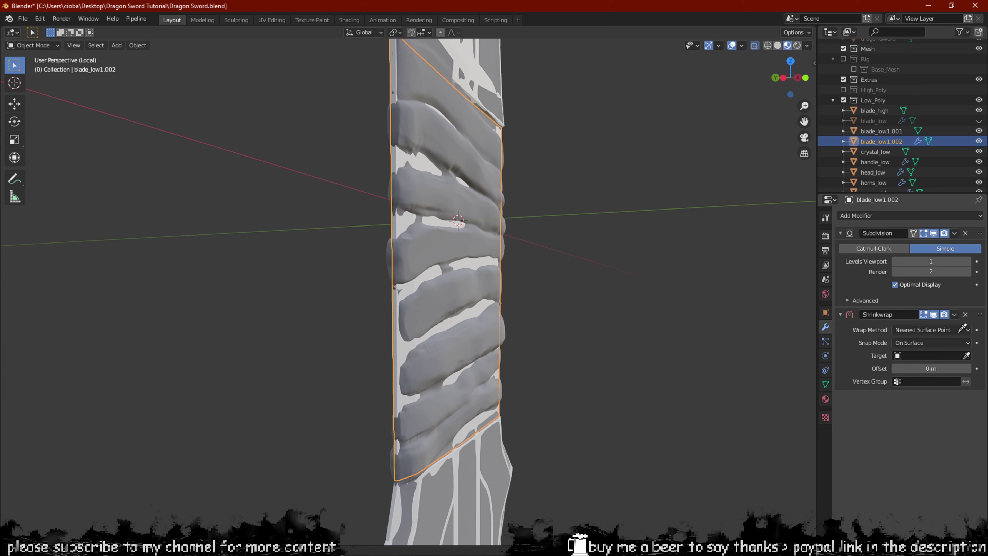
pyautogui.click(880, 109)
pyautogui.moveTo(716, 189); pyautogui.dragTo(642, 180, button='middle')
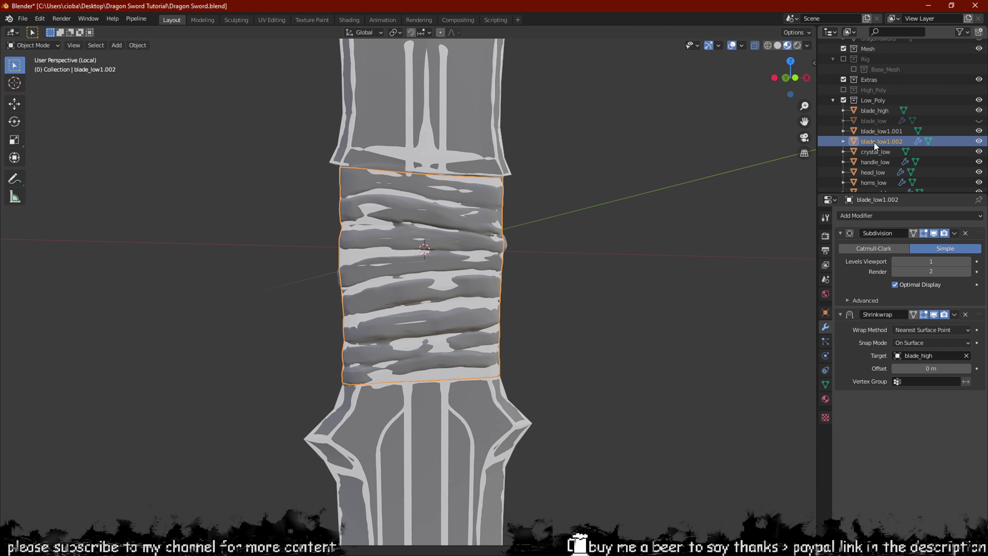
# Exit local view with the wrap object and blade_high selected, and clear the selection.
pyautogui.keyDown('ctrl'); pyautogui.click(871, 111); pyautogui.keyUp('ctrl')
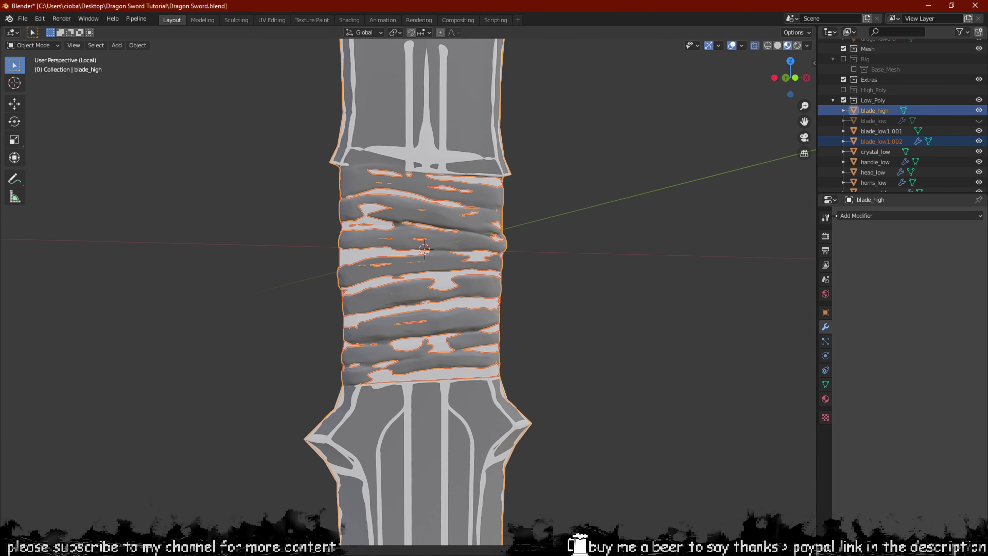
pyautogui.click(630, 179)
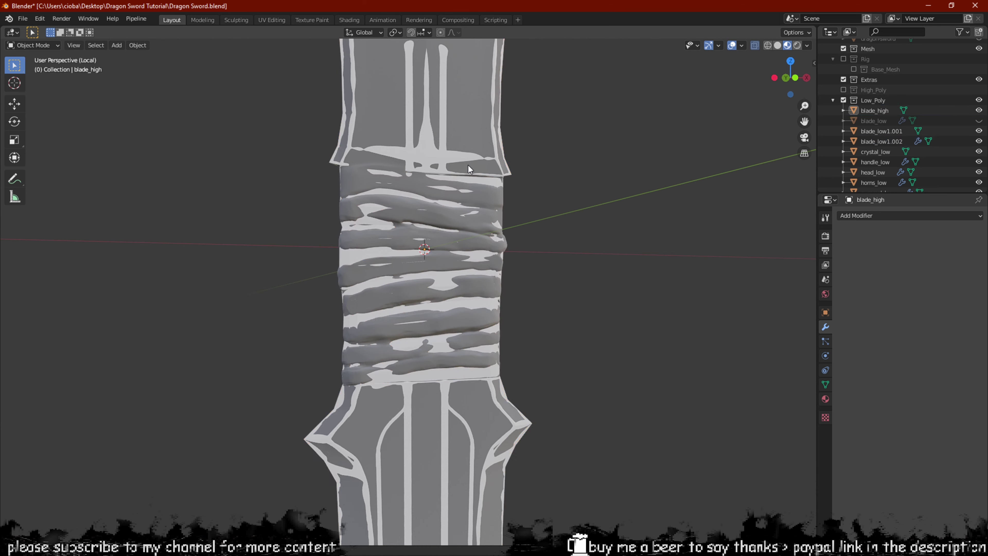
pyautogui.click(468, 165)
pyautogui.moveTo(587, 222); pyautogui.dragTo(308, 279)
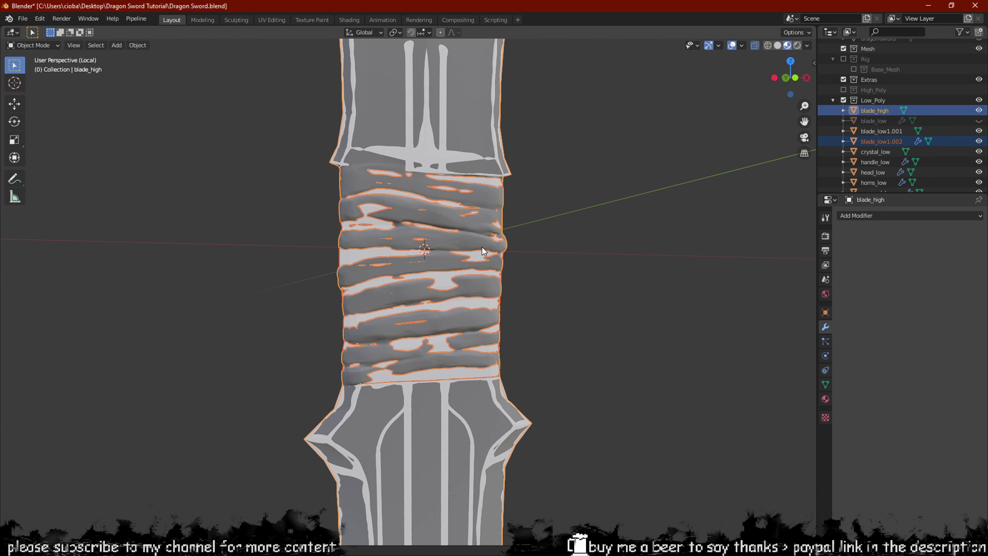
pyautogui.press('KP_Divide')
pyautogui.moveTo(482, 247); pyautogui.dragTo(479, 277, button='middle')
pyautogui.click(535, 288)
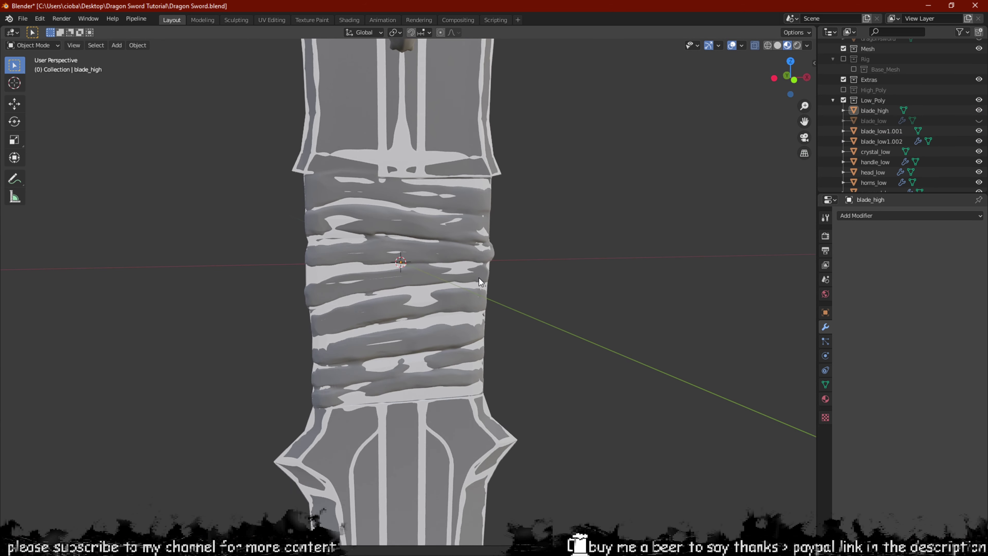
# Isolate the wrap object, blade_high and crystal_low in local view.
pyautogui.click(861, 152)
pyautogui.keyDown('shift'); pyautogui.moveTo(565, 210); pyautogui.dragTo(382, 314); pyautogui.keyUp('shift')
pyautogui.press('KP_Divide')
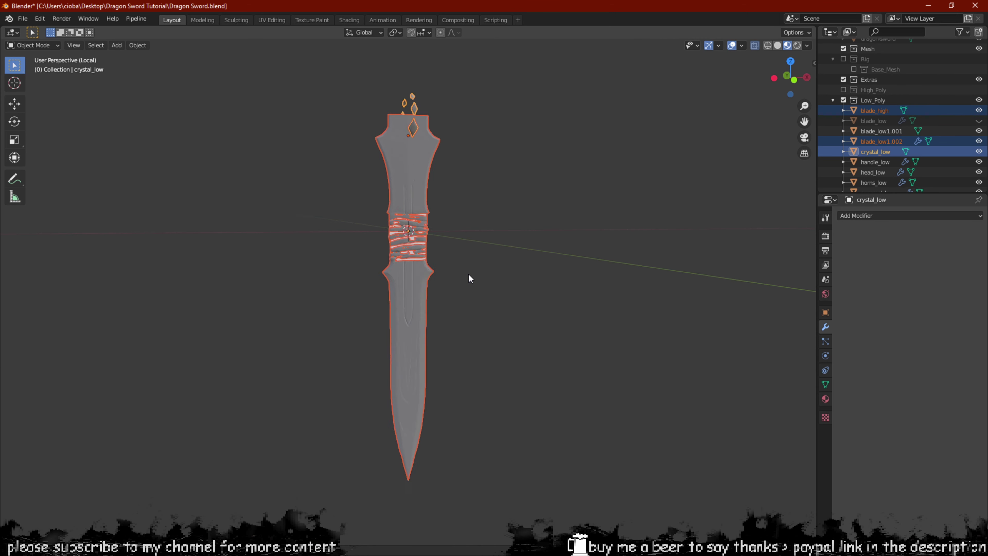
pyautogui.scroll(4, 434, 239)
pyautogui.scroll(6, 442, 223)
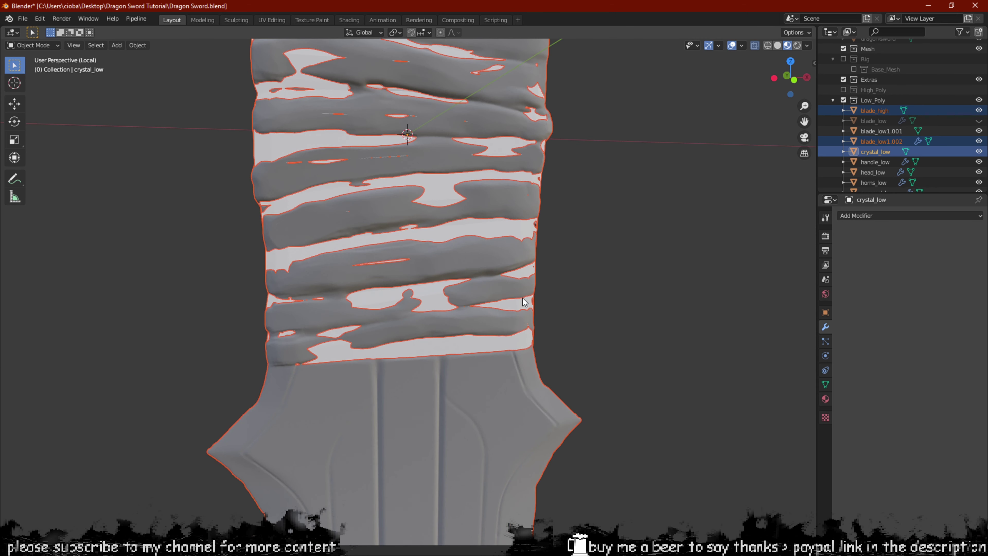
# Enter Edit Mode on the wrap object, enable on-cage display for its Subdivision and Shrinkwrap modifiers, and return to Object Mode.
pyautogui.click(450, 349)
pyautogui.moveTo(449, 348); pyautogui.dragTo(482, 322, button='middle')
pyautogui.press('Tab')
pyautogui.keyDown('shift'); pyautogui.moveTo(482, 321); pyautogui.dragTo(484, 446, button='middle'); pyautogui.keyUp('shift')
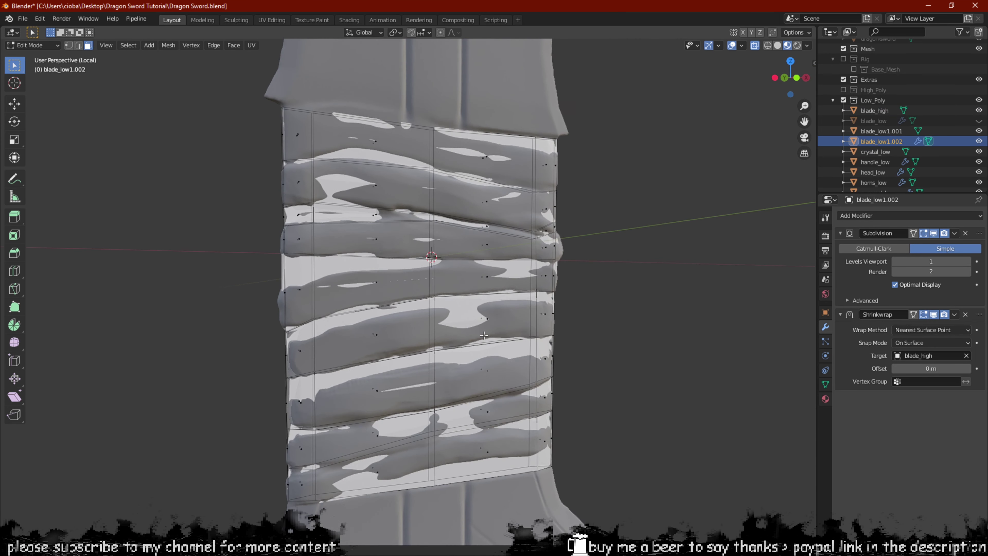
pyautogui.click(914, 239)
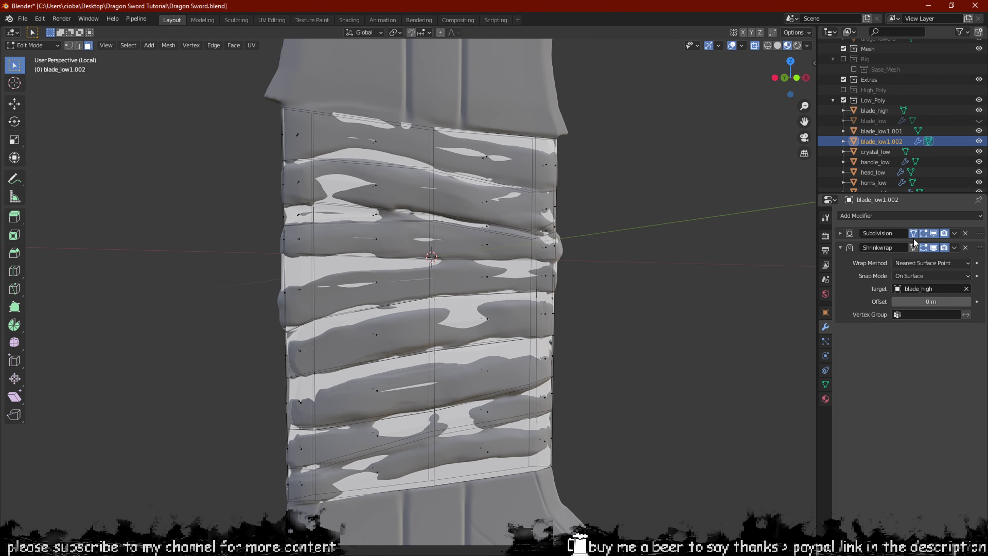
pyautogui.click(916, 249)
pyautogui.scroll(-1, 477, 252)
pyautogui.moveTo(444, 253); pyautogui.dragTo(593, 258, button='middle')
pyautogui.press('Tab')
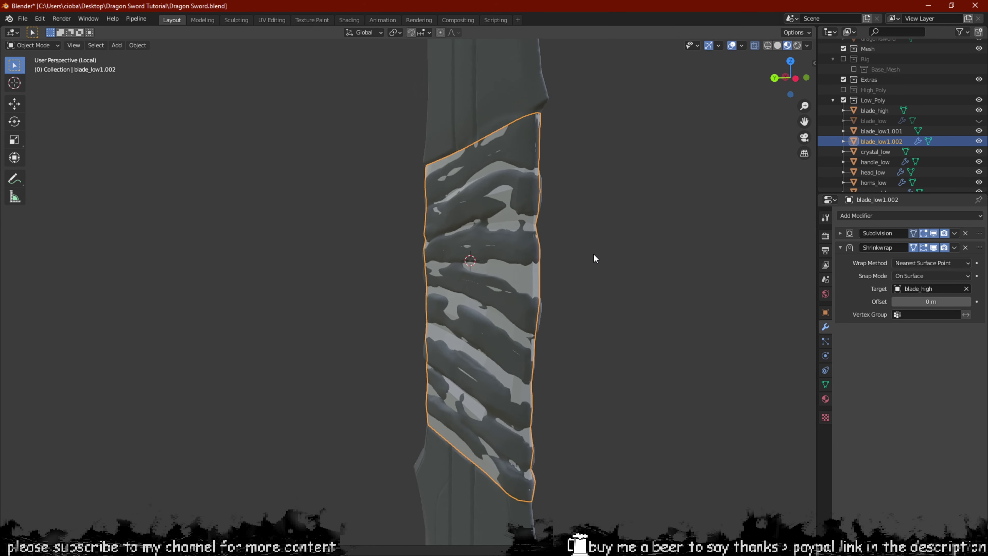
# Set the wrap object's Subdivision viewport level to 2 and view the result in Object Mode.
pyautogui.press('Tab')
pyautogui.scroll(2, 594, 258)
pyautogui.moveTo(518, 255); pyautogui.dragTo(463, 256, button='middle')
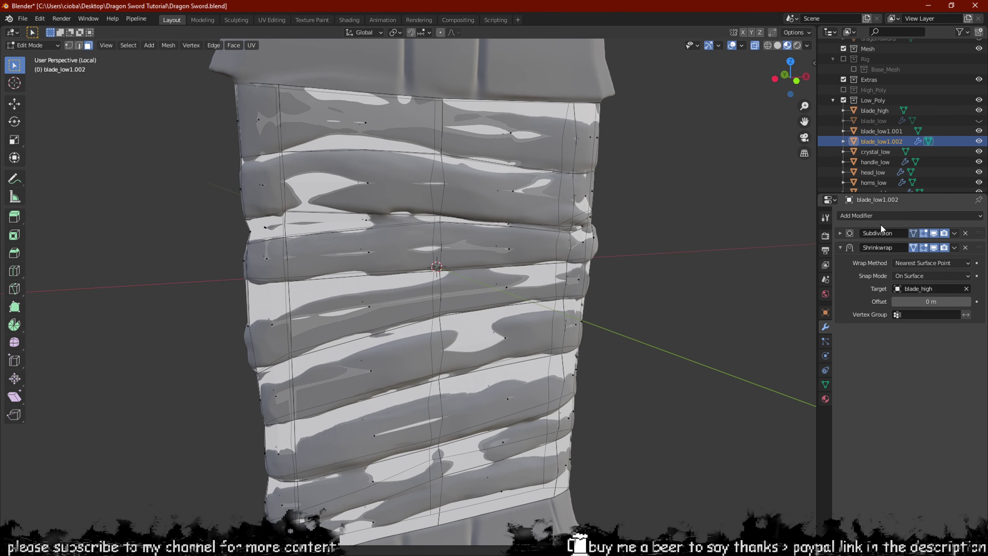
pyautogui.click(841, 234)
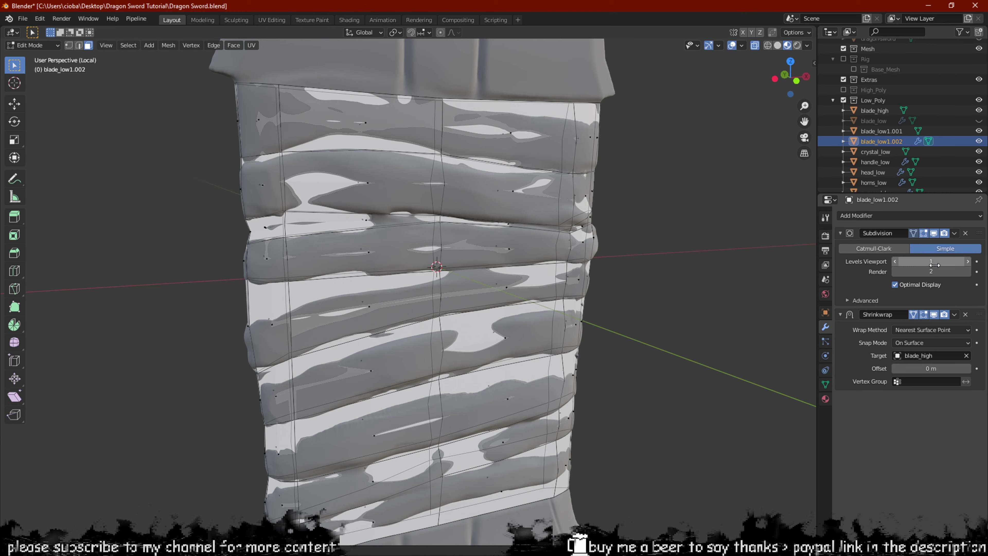
pyautogui.click(961, 264)
pyautogui.scroll(-2, 591, 191)
pyautogui.press('Tab')
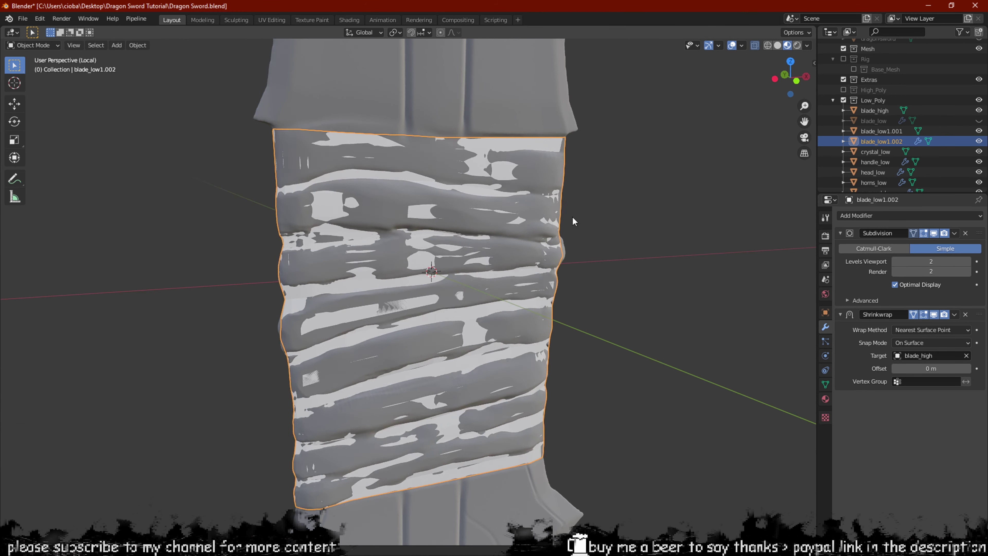
pyautogui.moveTo(580, 218); pyautogui.dragTo(563, 187, button='middle')
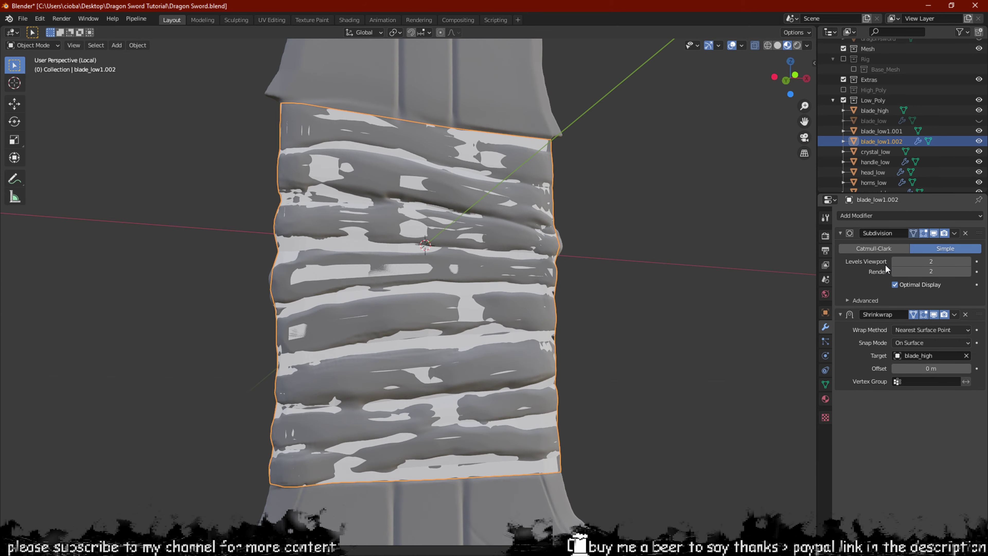
# Try applying the Subdivision modifier and compare the denser wrap mesh in Edit Mode and Object Mode.
pyautogui.hotkey('ctrl', 'a')
pyautogui.press('Tab')
pyautogui.moveTo(560, 268); pyautogui.dragTo(516, 277, button='middle')
pyautogui.press('Tab')
pyautogui.press('Tab')
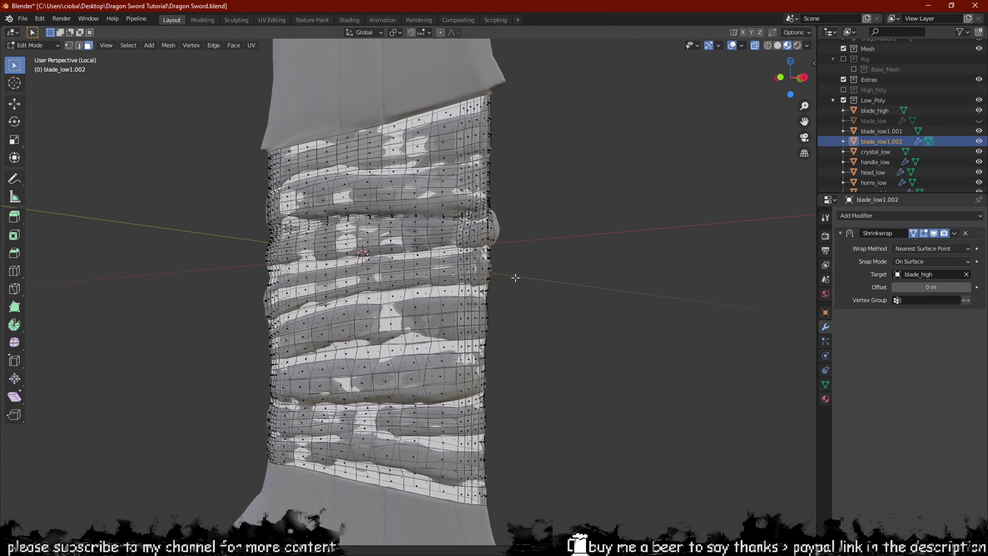
pyautogui.press('Tab')
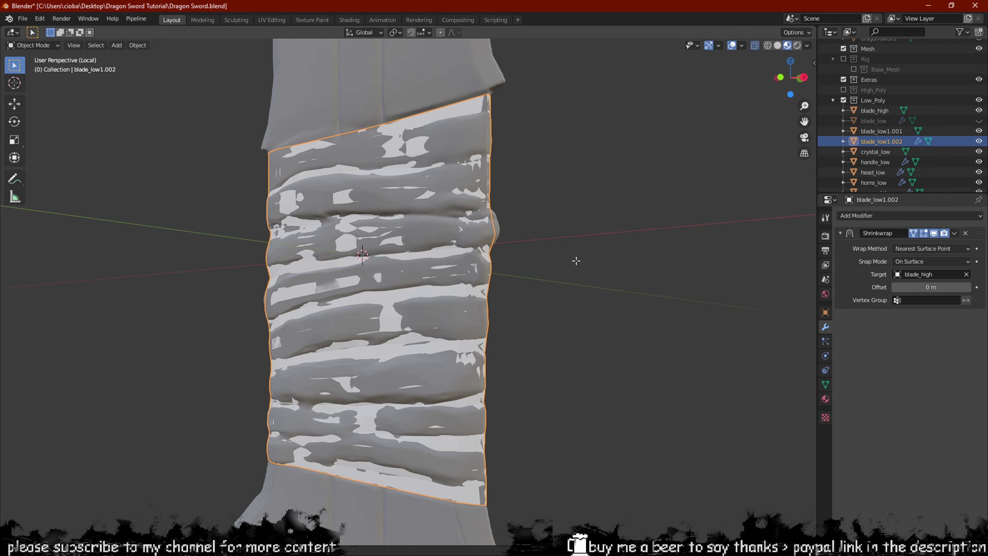
pyautogui.press('Tab')
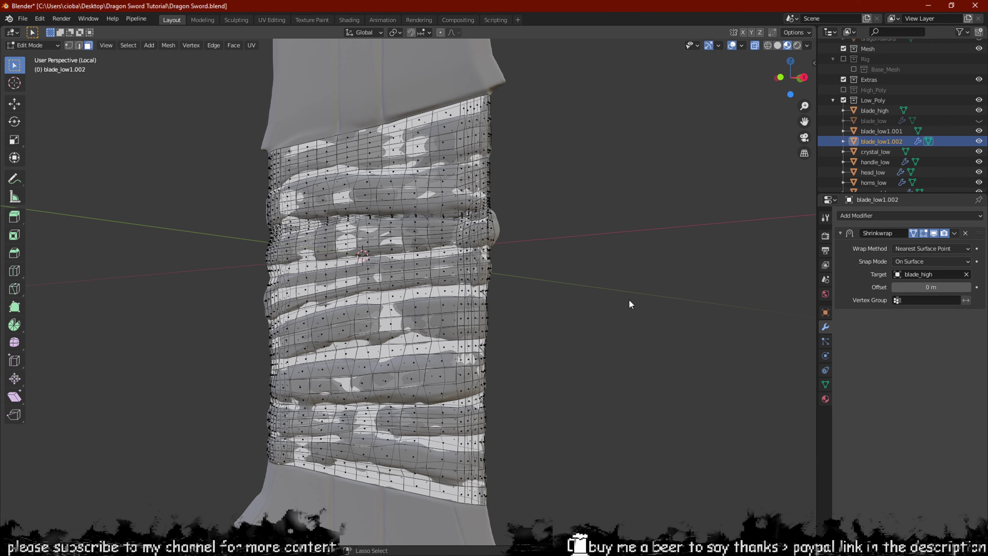
pyautogui.press('Tab')
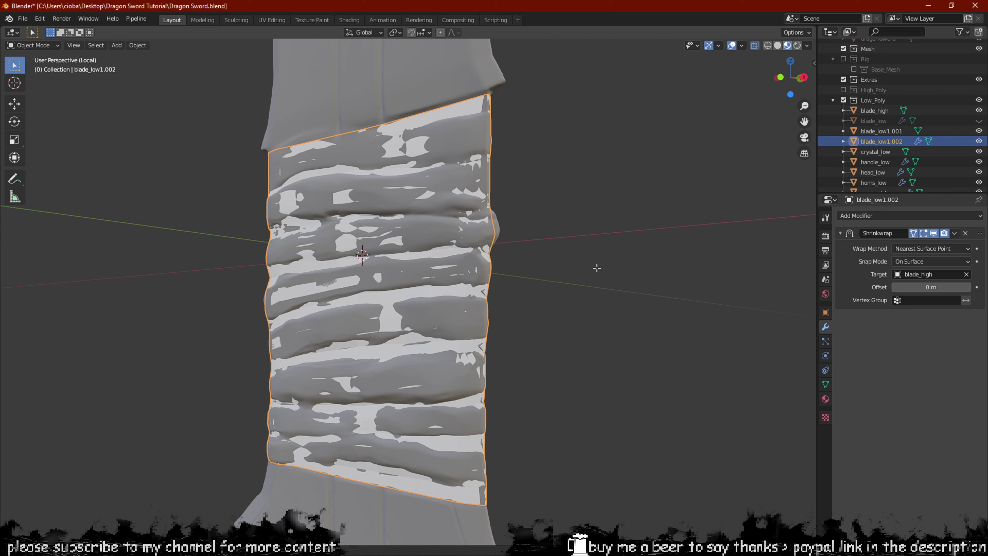
pyautogui.press('Tab')
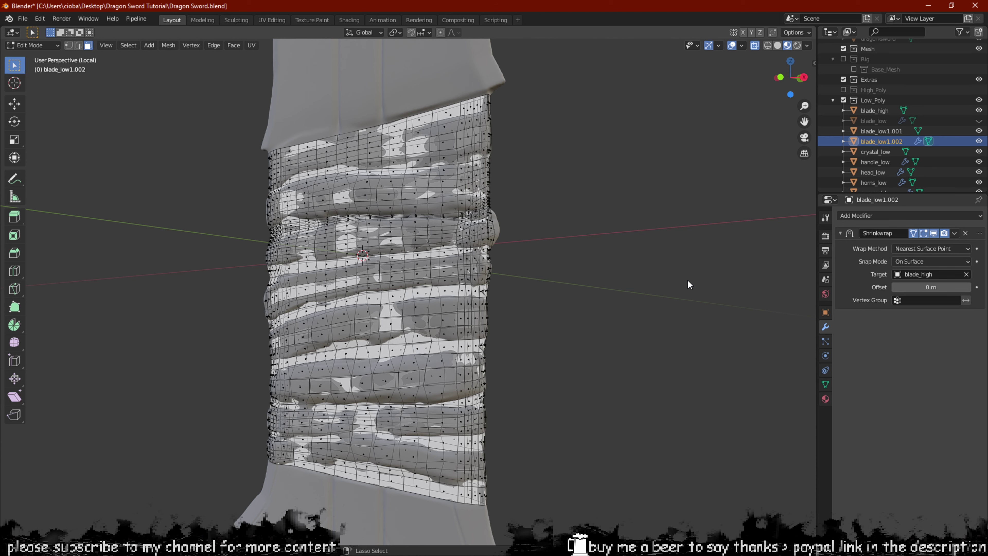
pyautogui.press('Tab')
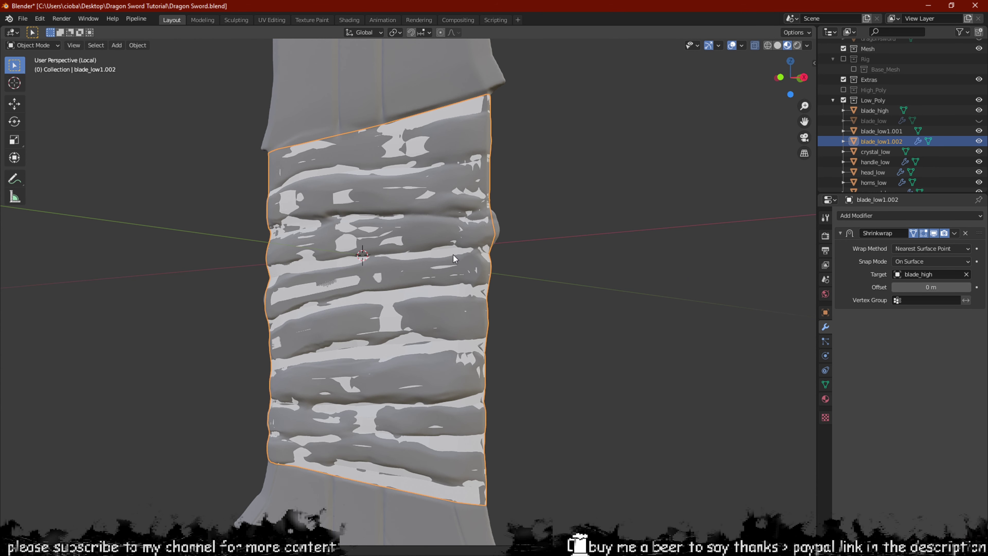
# Restore the wrap's unapplied Subdivision modifier at viewport level 1 and set its render level to 1.
pyautogui.hotkey('ctrl', '1')
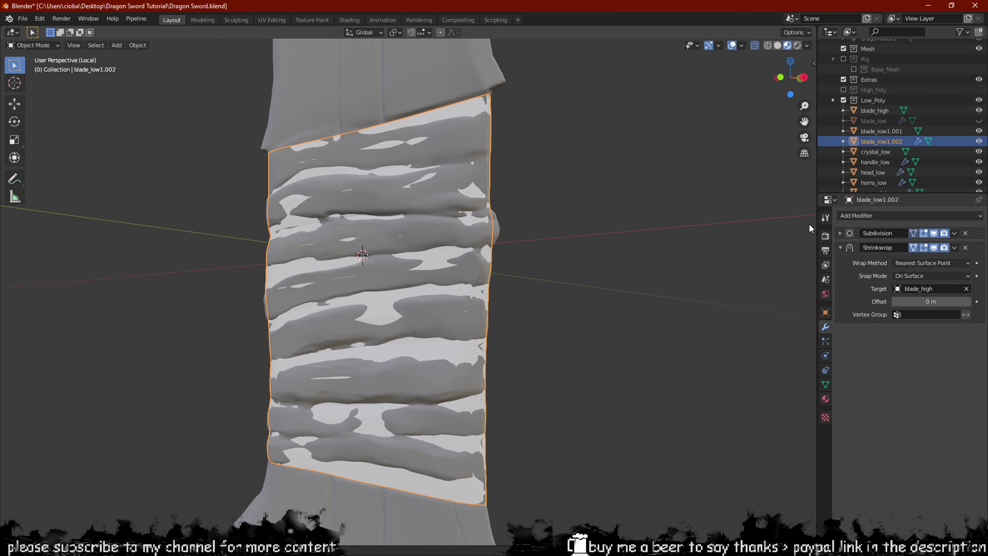
pyautogui.click(841, 233)
pyautogui.moveTo(596, 254); pyautogui.dragTo(612, 264, button='middle')
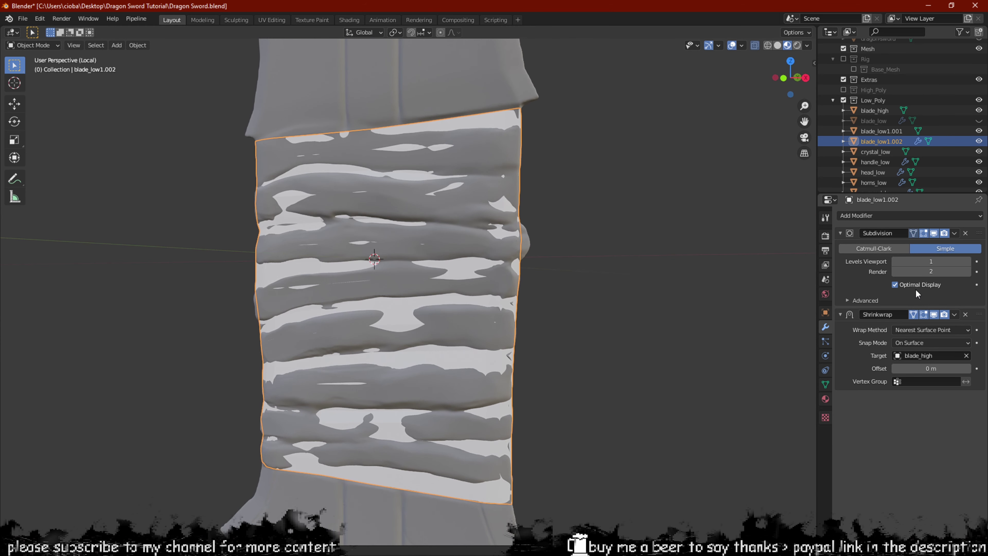
pyautogui.click(894, 272)
pyautogui.press('Tab')
pyautogui.press('Tab')
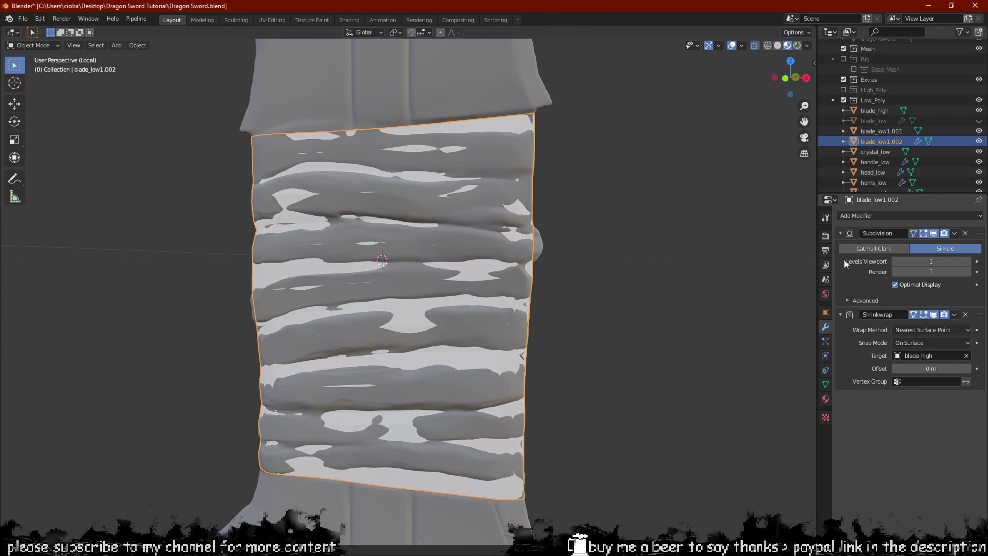
# Apply the wrap object's Subdivision modifier and enter Edit Mode near the protruding side bulge.
pyautogui.hotkey('ctrl', 'a')
pyautogui.press('Tab')
pyautogui.moveTo(494, 290); pyautogui.dragTo(575, 329, button='middle')
pyautogui.scroll(1, 546, 276)
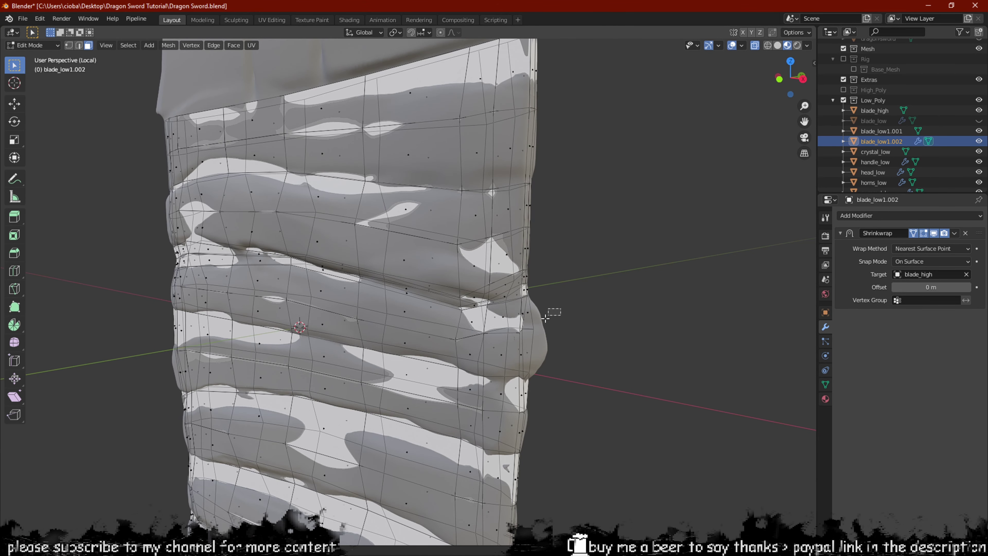
# Select the wrap face beside the high-poly side bulge and move it outward along X to meet the bulge.
pyautogui.moveTo(546, 317); pyautogui.dragTo(511, 363)
pyautogui.moveTo(518, 359); pyautogui.dragTo(571, 337, button='middle')
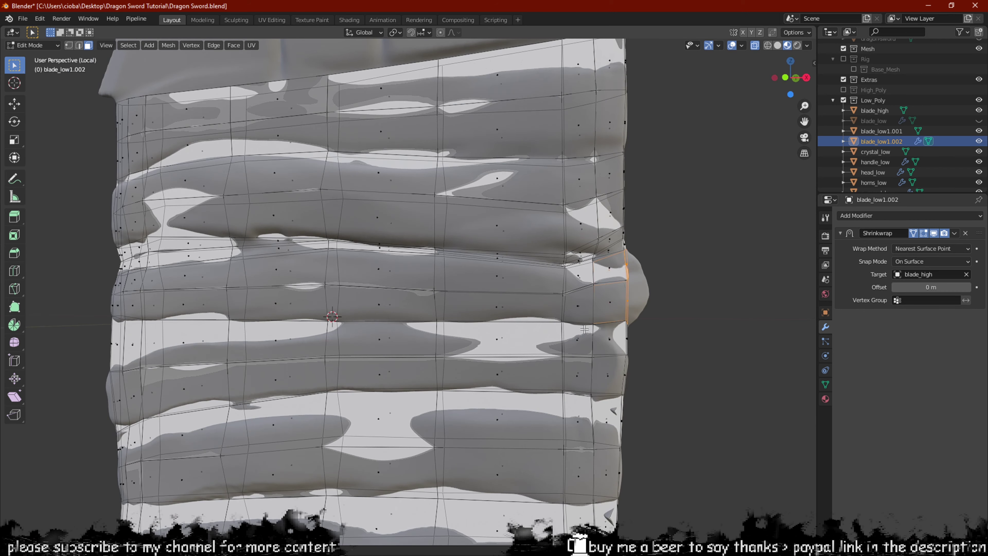
pyautogui.press('g')
pyautogui.press('x')
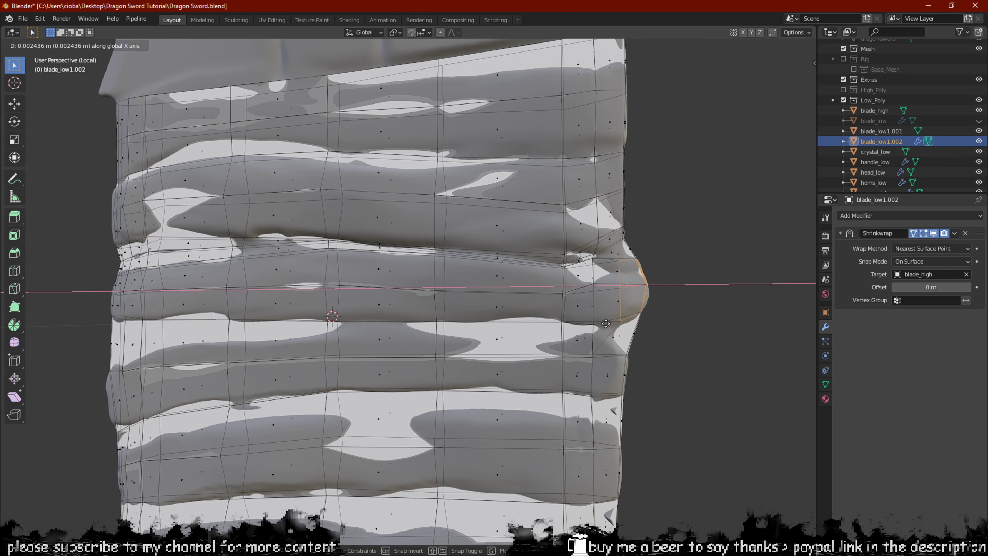
pyautogui.click(619, 329)
pyautogui.moveTo(625, 342); pyautogui.dragTo(618, 345)
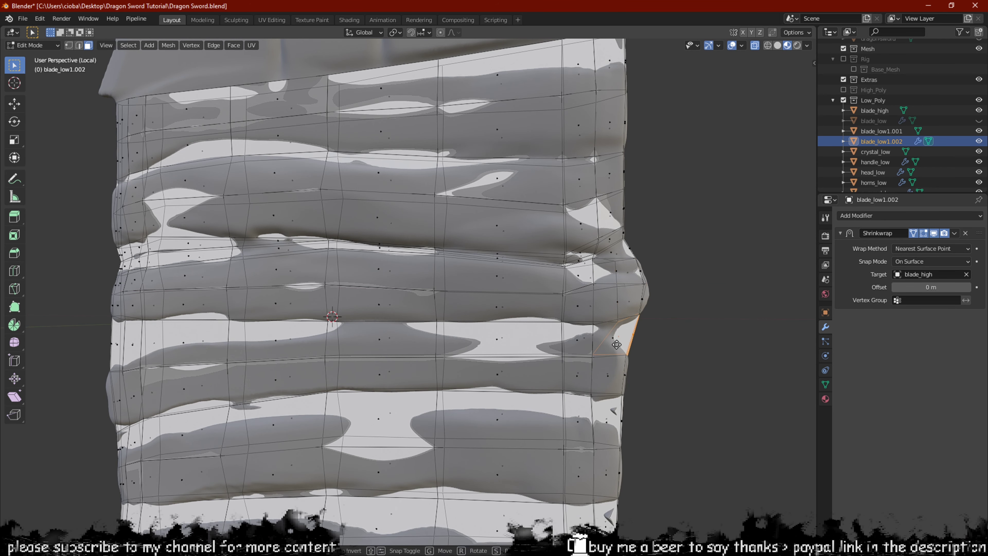
pyautogui.press('g')
pyautogui.press('x')
pyautogui.rightClick(612, 344)
# Switch to vertex selection, clear the selection, and add one centred loop cut around the wrap just below the side bulge.
pyautogui.press('1')
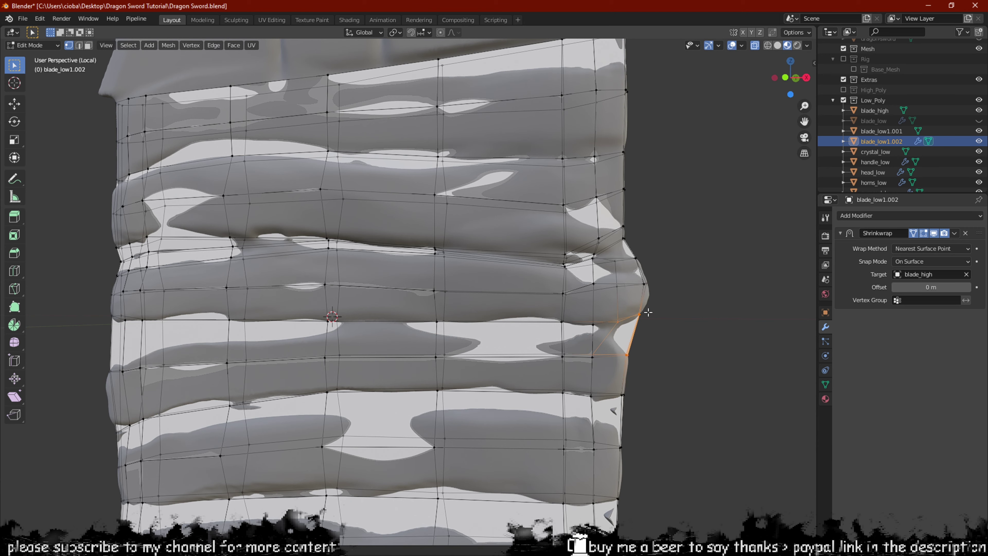
pyautogui.hotkey('alt', 'a')
pyautogui.scroll(2, 649, 333)
pyautogui.keyDown('shift'); pyautogui.moveTo(649, 334); pyautogui.dragTo(662, 312, button='middle'); pyautogui.keyUp('shift')
pyautogui.scroll(-1, 619, 343)
pyautogui.hotkey('ctrl', 'r')
pyautogui.click(614, 326)
pyautogui.rightClick(614, 326)
pyautogui.scroll(-3, 598, 314)
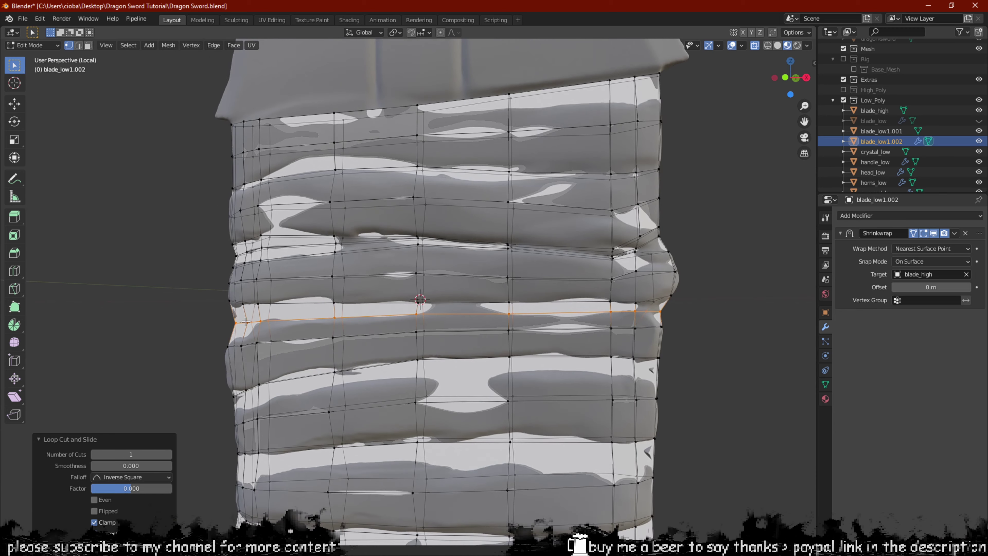
# In front view, add one centred loop cut around the lower half of the wrap, with no slide.
pyautogui.press('KP_1')
pyautogui.keyDown('shift'); pyautogui.moveTo(324, 279); pyautogui.dragTo(342, 305, button='middle'); pyautogui.keyUp('shift')
pyautogui.scroll(-2, 389, 370)
pyautogui.keyDown('shift'); pyautogui.moveTo(430, 437); pyautogui.dragTo(413, 308, button='middle'); pyautogui.keyUp('shift')
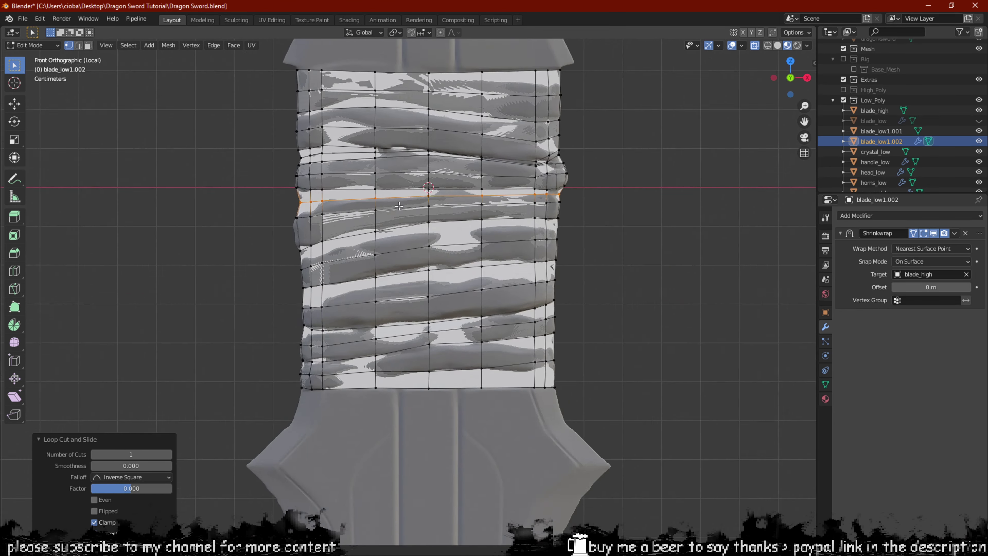
pyautogui.scroll(2, 412, 308)
pyautogui.scroll(1, 295, 280)
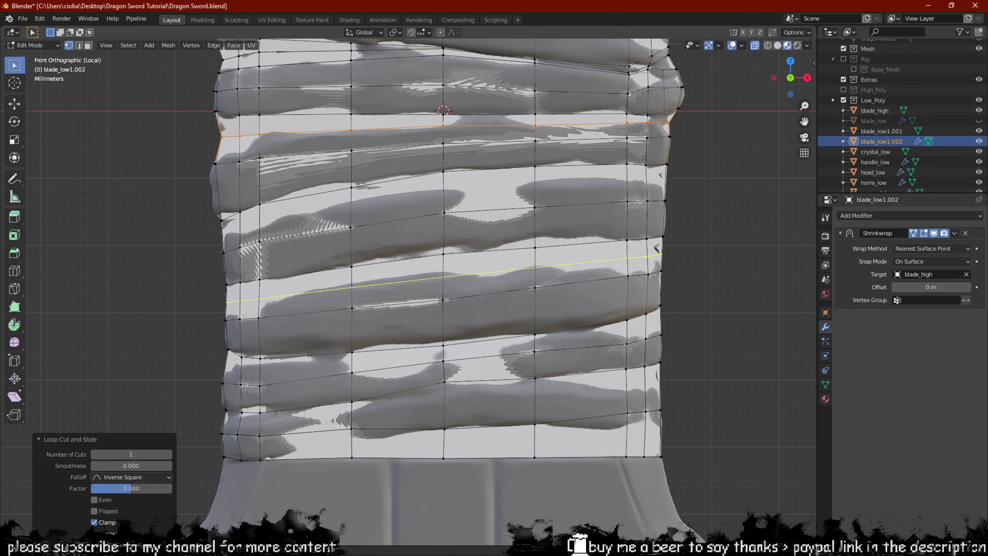
pyautogui.hotkey('ctrl', 'r')
pyautogui.click(250, 299)
pyautogui.rightClick(249, 299)
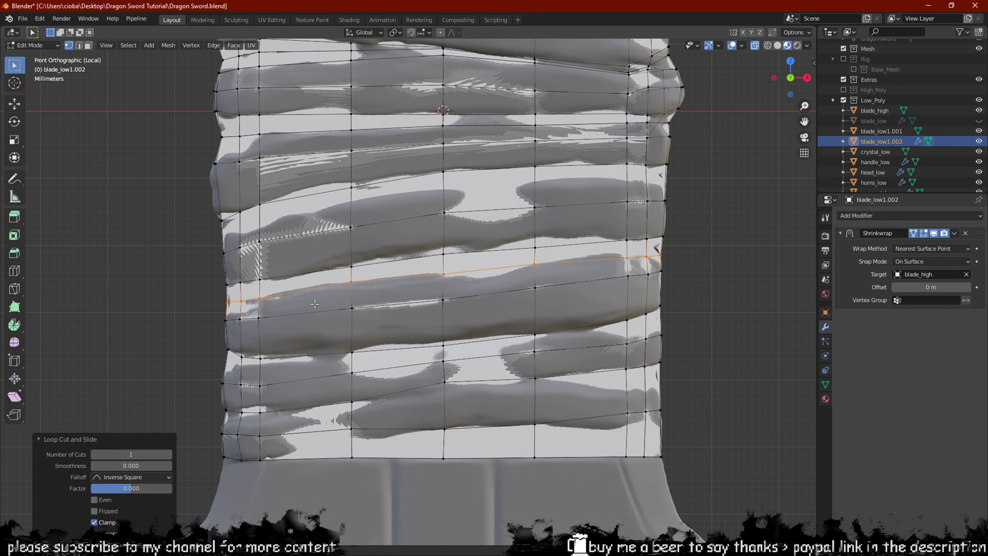
# Return to Object Mode and apply the wrap object's Shrinkwrap modifier.
pyautogui.scroll(-2, 317, 303)
pyautogui.keyDown('shift'); pyautogui.moveTo(435, 162); pyautogui.dragTo(452, 276, button='middle'); pyautogui.keyUp('shift')
pyautogui.scroll(-2, 452, 275)
pyautogui.press('Tab')
pyautogui.press('Tab')
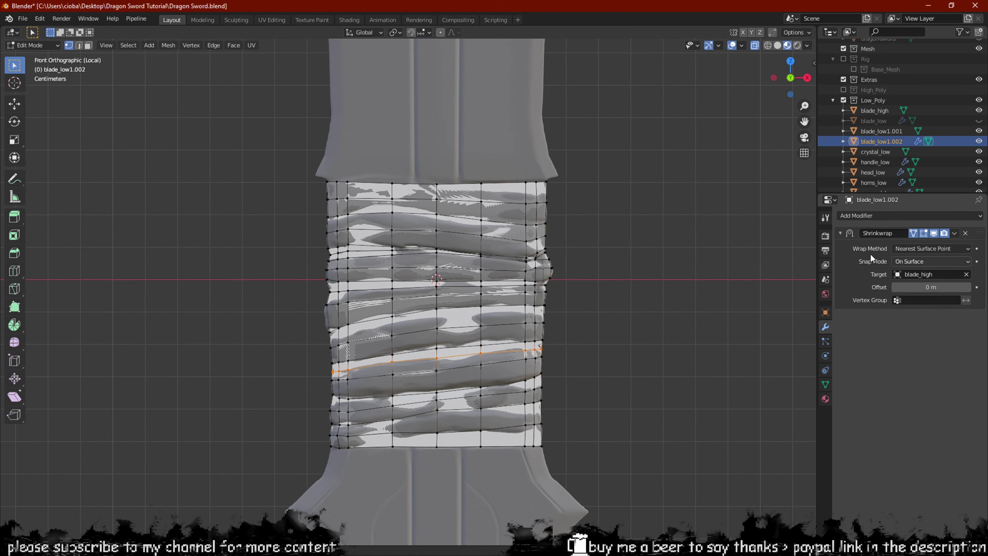
pyautogui.press('Tab')
pyautogui.hotkey('ctrl', 'a')
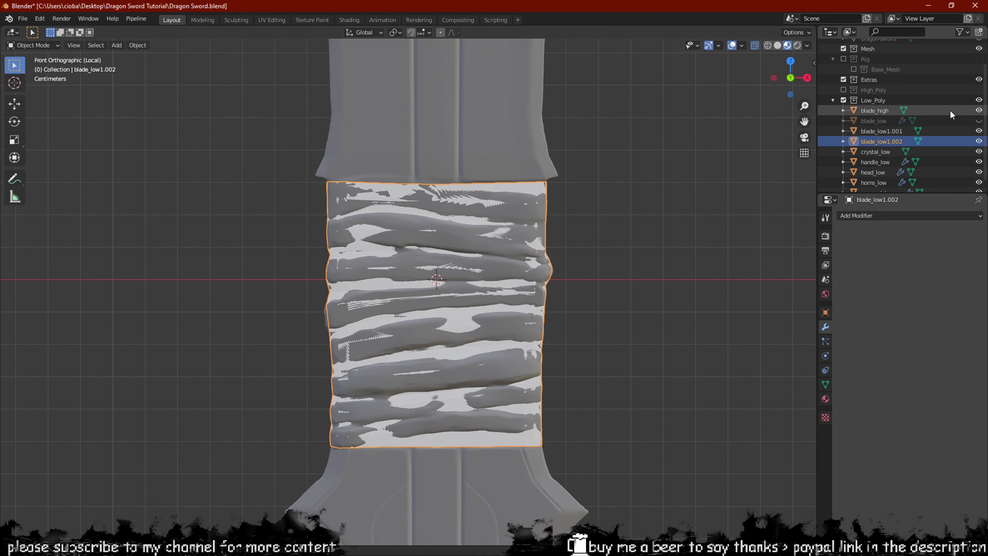
# Hide blade_high and exit local view to show the wrap with the rest of the low-poly blade.
pyautogui.click(978, 111)
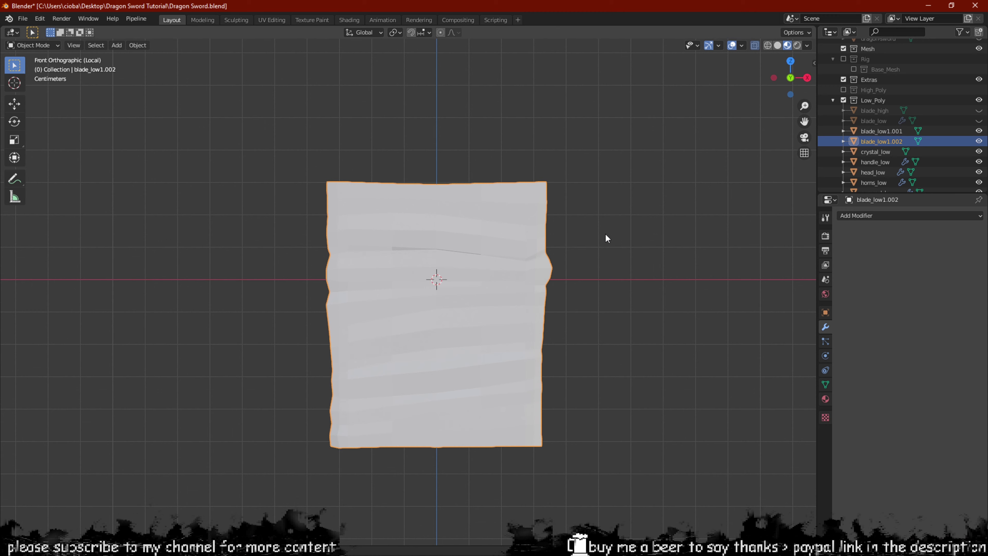
pyautogui.press('KP_Divide')
pyautogui.scroll(3, 467, 249)
pyautogui.scroll(-1, 436, 259)
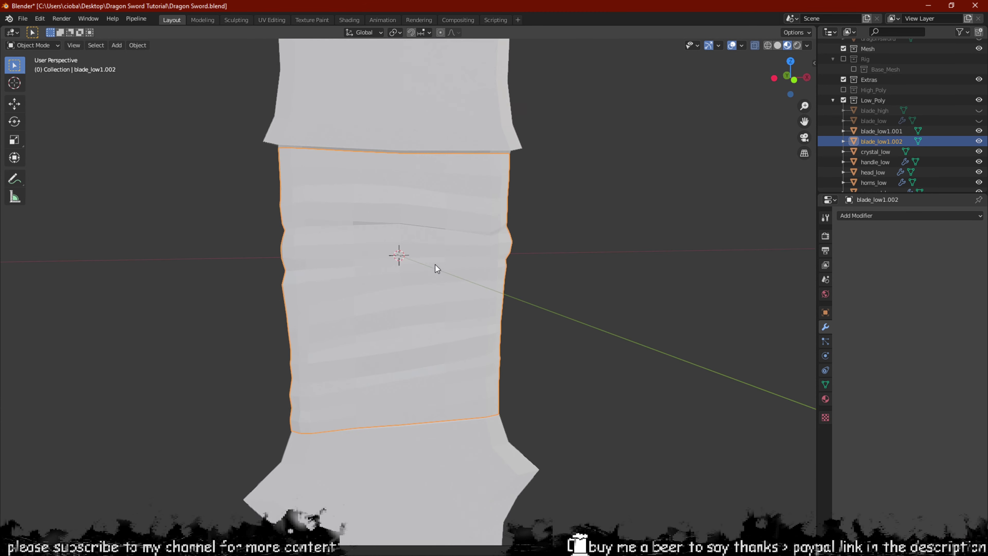
# Try to apply Shade Smooth to the wrap object.
pyautogui.moveTo(408, 262); pyautogui.dragTo(207, 78, button='middle')
pyautogui.click(135, 40)
pyautogui.click(140, 46)
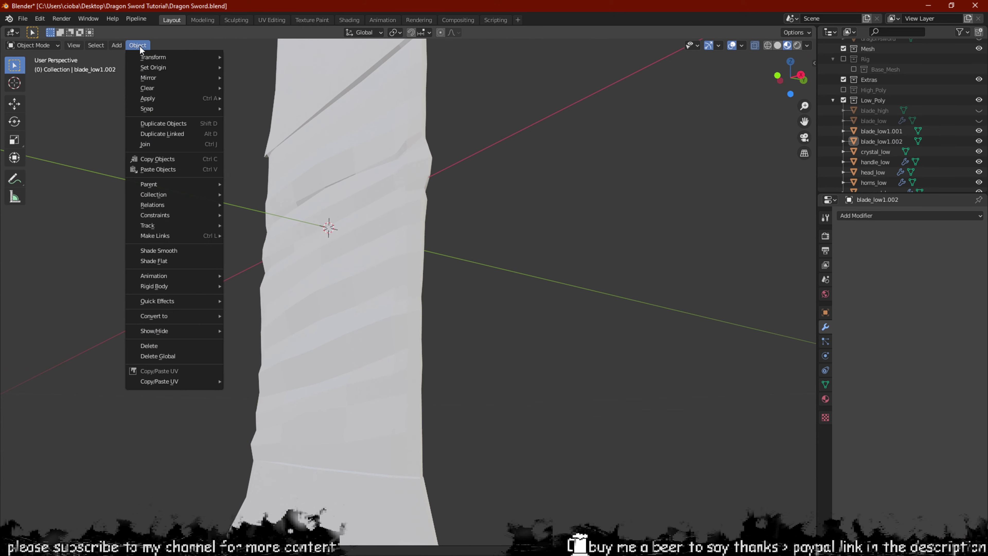
pyautogui.click(167, 252)
pyautogui.scroll(-1, 506, 284)
pyautogui.moveTo(506, 284); pyautogui.dragTo(539, 270, button='middle')
# Select the wrap object and examine its mesh around the upper crease in Edit Mode, ending in Object Mode.
pyautogui.click(419, 271)
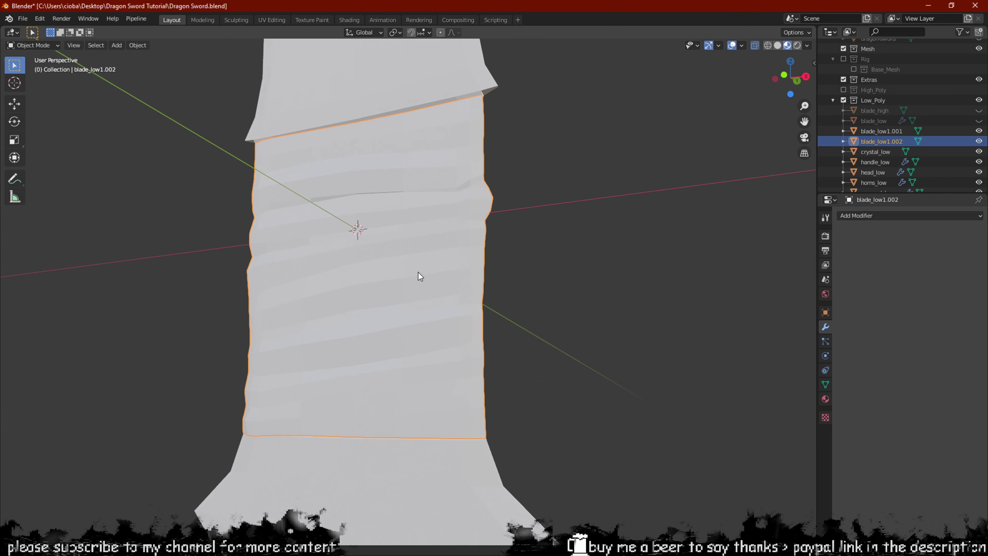
pyautogui.press('Tab')
pyautogui.moveTo(419, 272)
pyautogui.mouseDown(button='middle')
pyautogui.moveTo(414, 260)
pyautogui.moveTo(453, 260)
pyautogui.moveTo(428, 268)
pyautogui.mouseUp(button='middle')
pyautogui.moveTo(428, 269)
pyautogui.keyDown('shift'); pyautogui.mouseDown(button='middle')
pyautogui.moveTo(456, 371)
pyautogui.moveTo(556, 338)
pyautogui.moveTo(448, 297)
pyautogui.moveTo(432, 276)
pyautogui.mouseUp(button='middle'); pyautogui.keyUp('shift')
pyautogui.scroll(4, 447, 297)
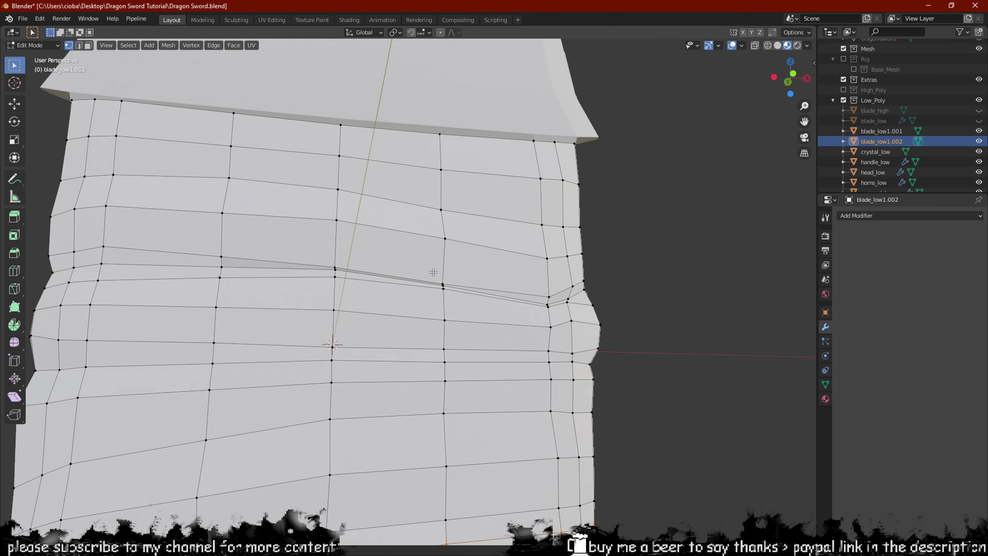
pyautogui.scroll(2, 436, 276)
pyautogui.scroll(-5, 453, 288)
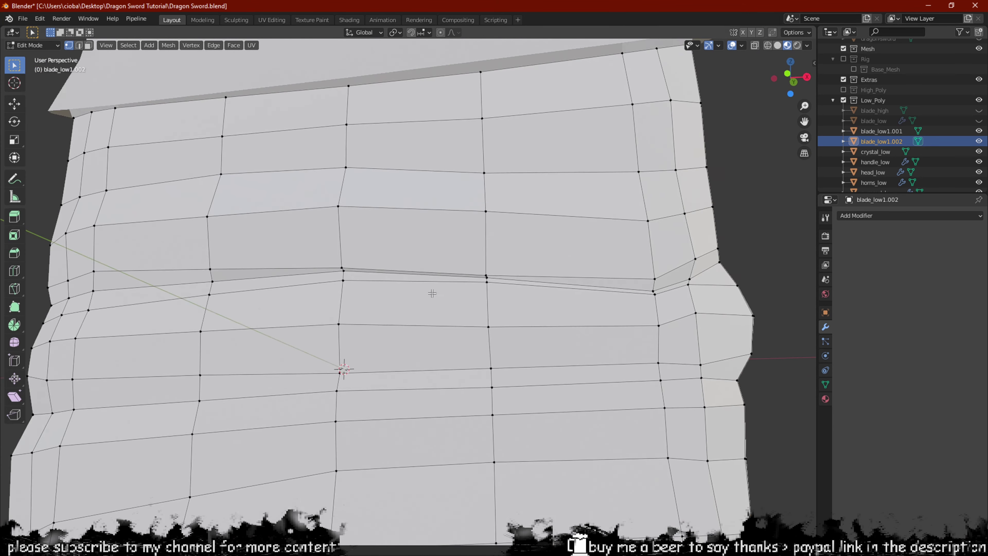
pyautogui.press('Tab')
pyautogui.moveTo(437, 294); pyautogui.dragTo(392, 268, button='middle')
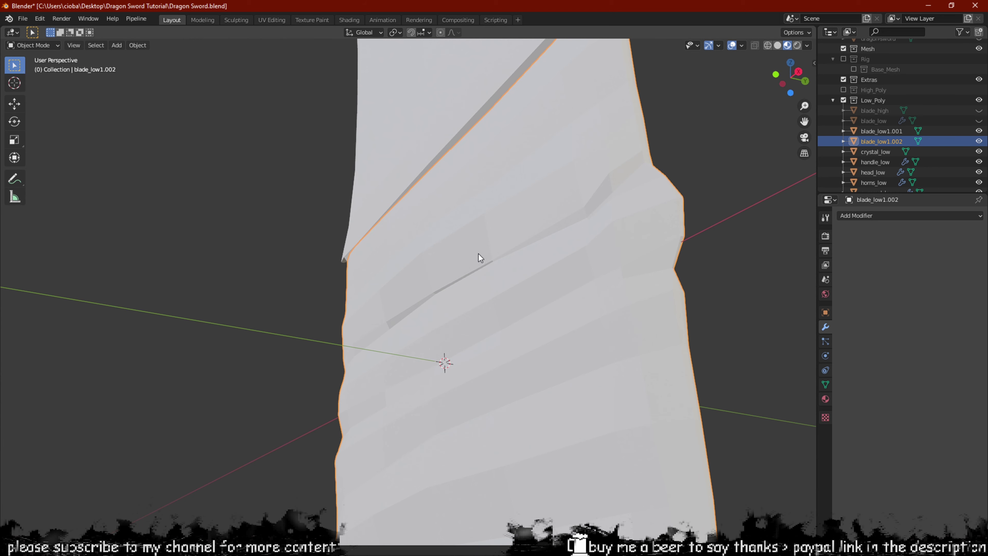
# Apply Shade Smooth to the selected wrap object and check its mesh in Edit Mode.
pyautogui.click(140, 46)
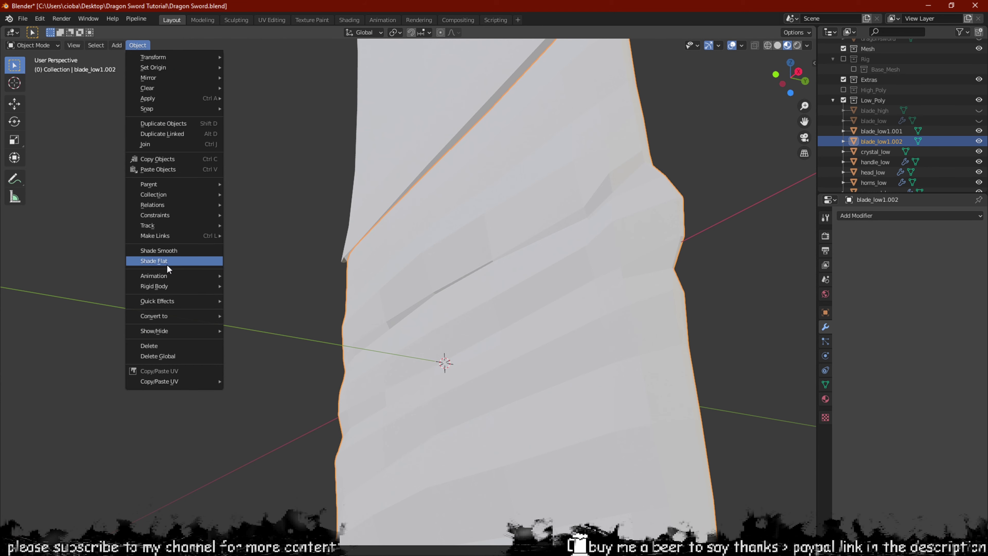
pyautogui.click(167, 252)
pyautogui.moveTo(487, 310); pyautogui.dragTo(428, 326, button='middle')
pyautogui.press('Tab')
pyautogui.moveTo(446, 286); pyautogui.dragTo(534, 292, button='middle')
pyautogui.press('Tab')
# Select the main blade object, blade_low1.001, and apply Shade Smooth to it.
pyautogui.keyDown('shift'); pyautogui.moveTo(568, 188); pyautogui.dragTo(548, 259, button='middle'); pyautogui.keyUp('shift')
pyautogui.scroll(3, 508, 332)
pyautogui.click(532, 165)
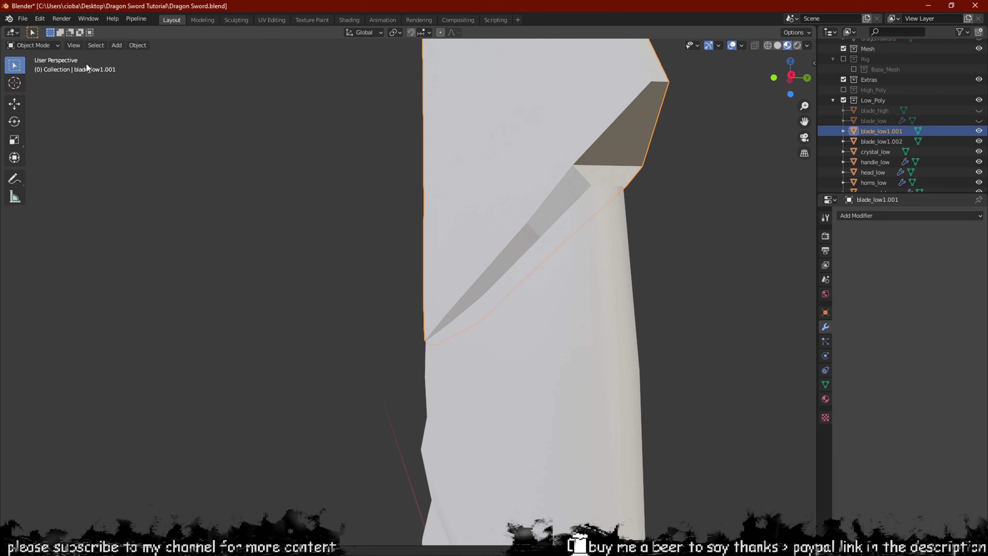
pyautogui.click(138, 46)
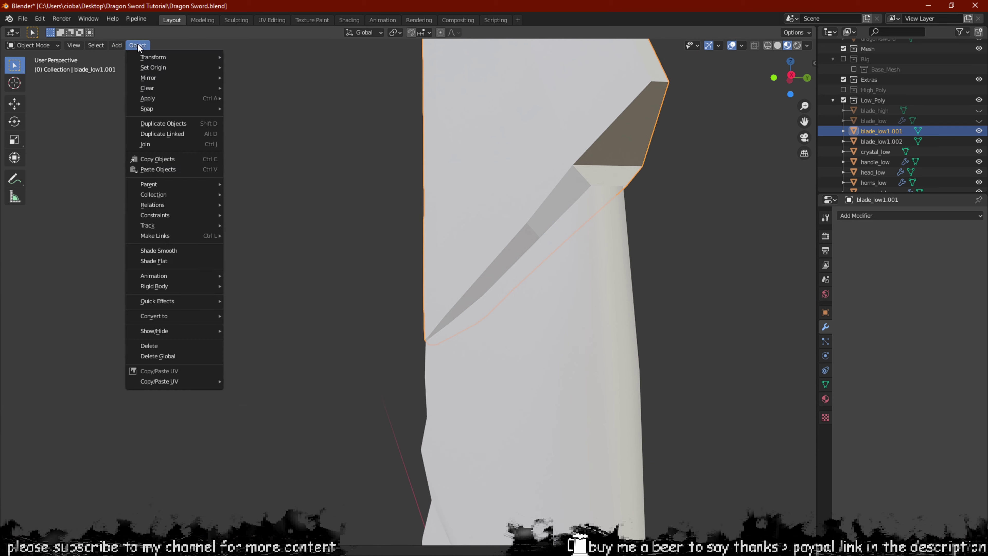
pyautogui.click(163, 251)
pyautogui.scroll(-5, 397, 281)
pyautogui.scroll(5, 514, 270)
pyautogui.moveTo(453, 308); pyautogui.dragTo(511, 295, button='middle')
# Switch to editing the wrap mesh, blade_low1.002, where it meets the upper blade section.
pyautogui.press('Tab')
pyautogui.scroll(1, 581, 215)
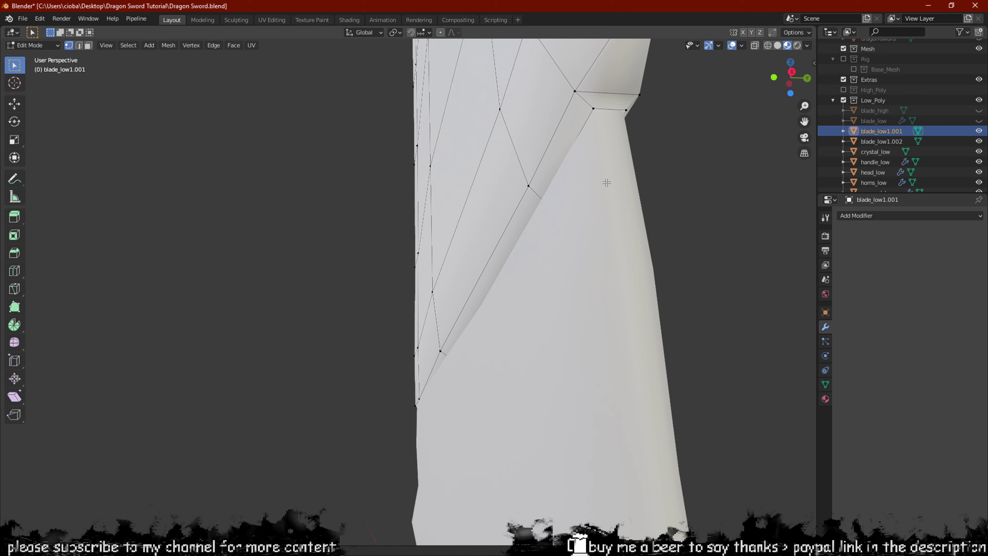
pyautogui.press('Tab')
pyautogui.click(612, 209)
pyautogui.press('Tab')
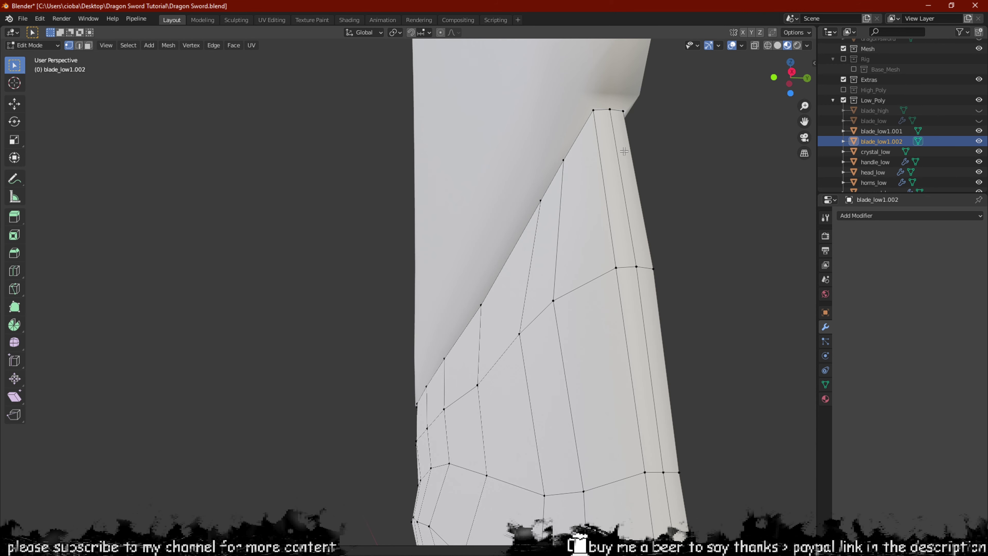
pyautogui.scroll(3, 642, 140)
pyautogui.moveTo(623, 134); pyautogui.dragTo(666, 187, button='middle')
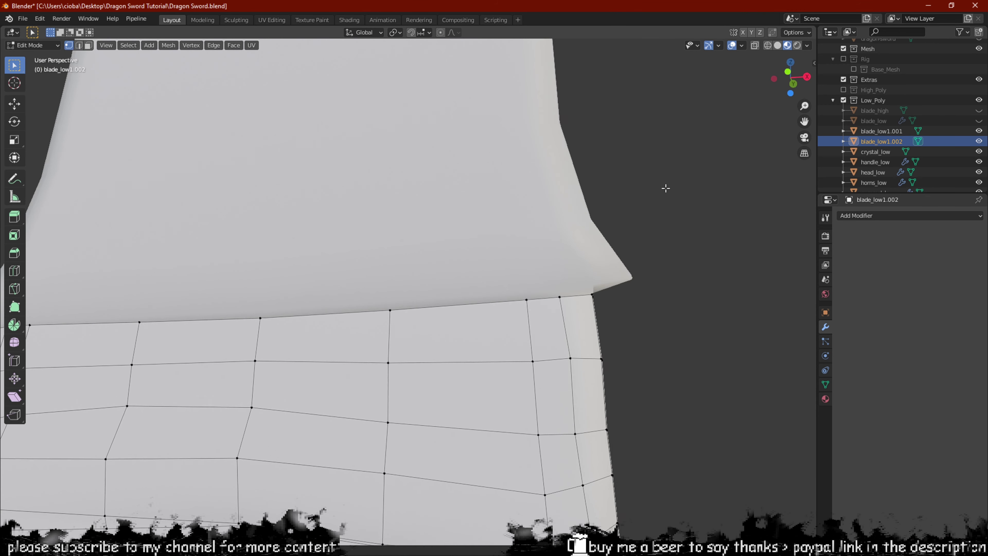
# In front view, select the wrap's top boundary vertices and move them up about 0.0011 m along Z.
pyautogui.press('KP_1')
pyautogui.scroll(-3, 664, 203)
pyautogui.scroll(-3, 616, 226)
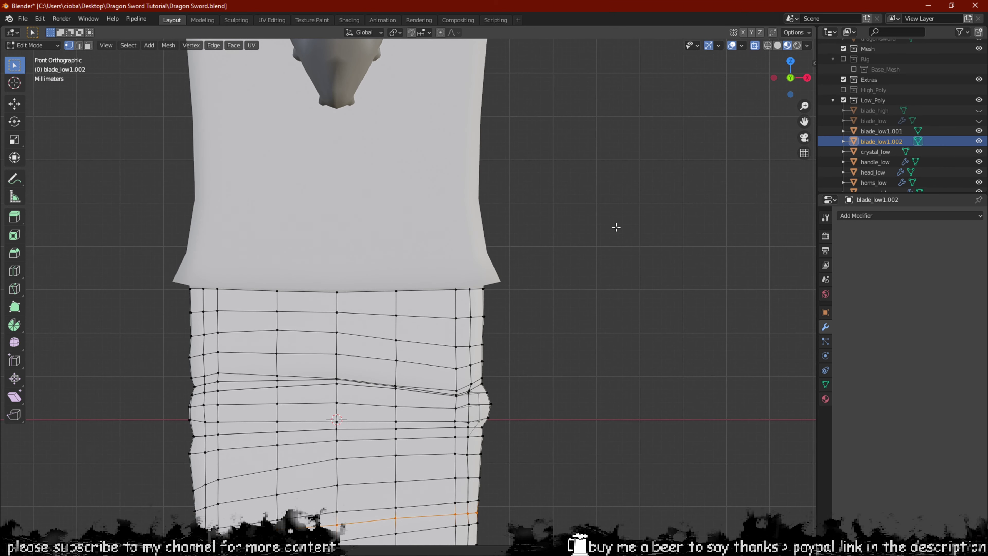
pyautogui.moveTo(613, 191); pyautogui.dragTo(210, 283)
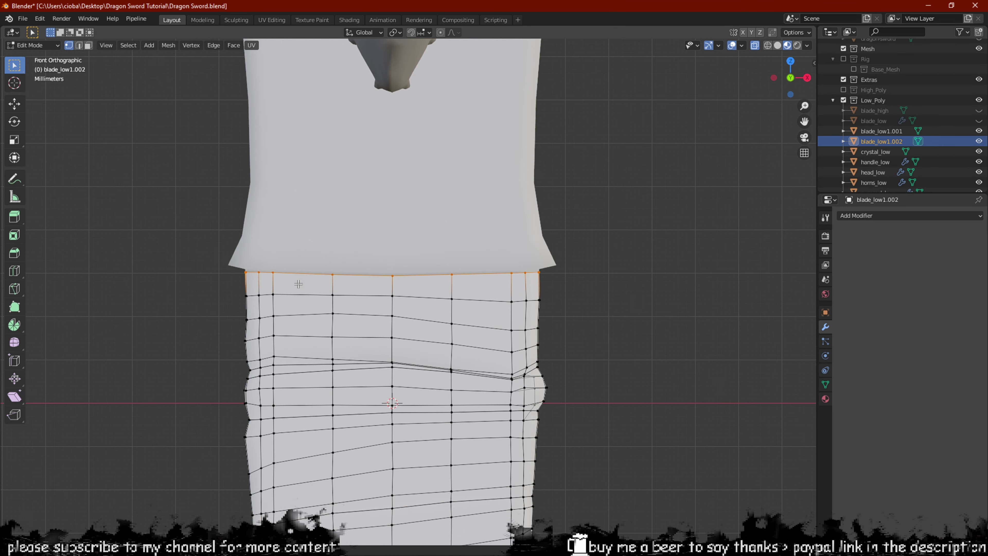
pyautogui.moveTo(210, 283); pyautogui.dragTo(335, 262, button='middle')
pyautogui.press('g')
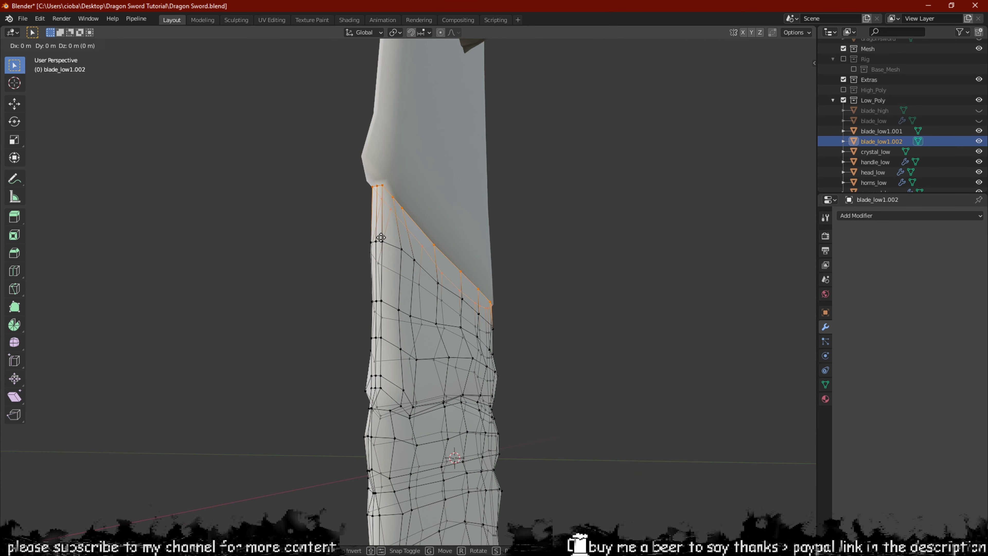
pyautogui.press('z')
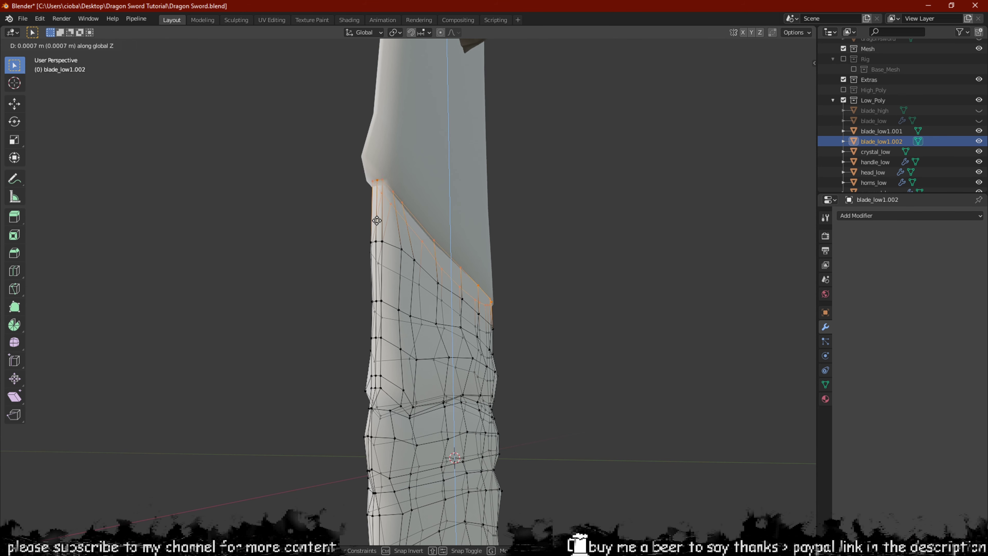
pyautogui.click(380, 218)
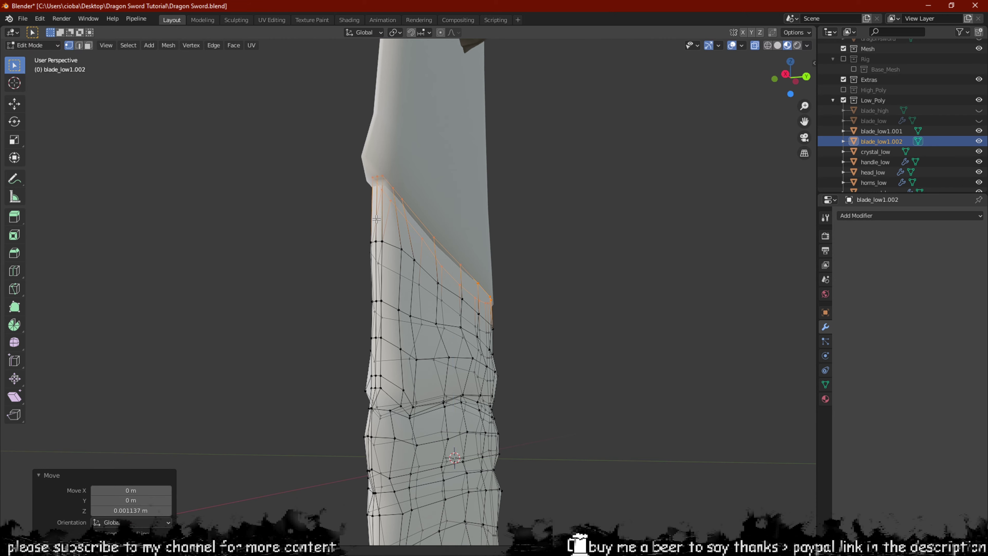
pyautogui.moveTo(379, 218); pyautogui.dragTo(555, 267, button='middle')
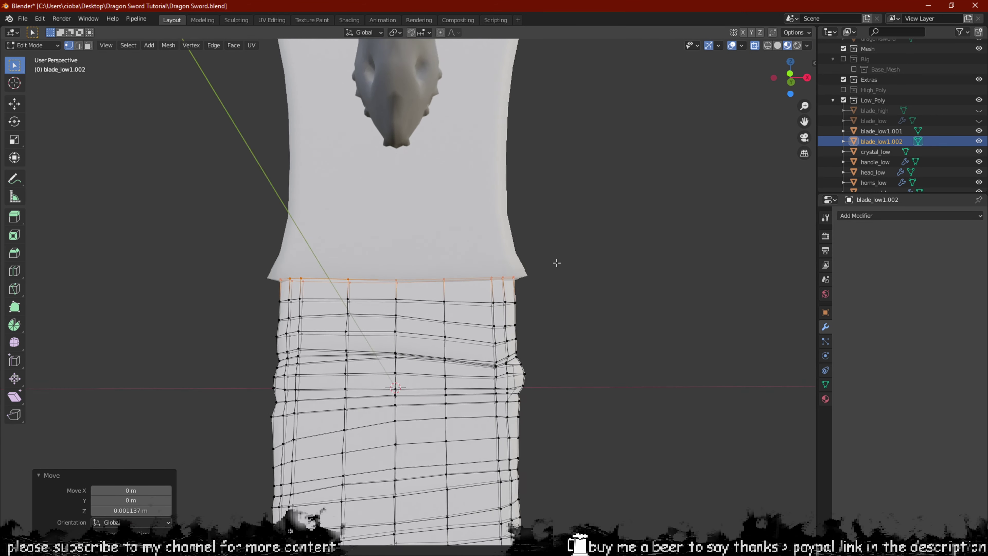
# In front view, select the wrap's bottom boundary vertices, move them down about 0.0017 m along Z, and return to Object Mode.
pyautogui.press('KP_1')
pyautogui.keyDown('shift'); pyautogui.moveTo(520, 518); pyautogui.dragTo(498, 243, button='middle'); pyautogui.keyUp('shift')
pyautogui.scroll(1, 498, 243)
pyautogui.scroll(3, 498, 243)
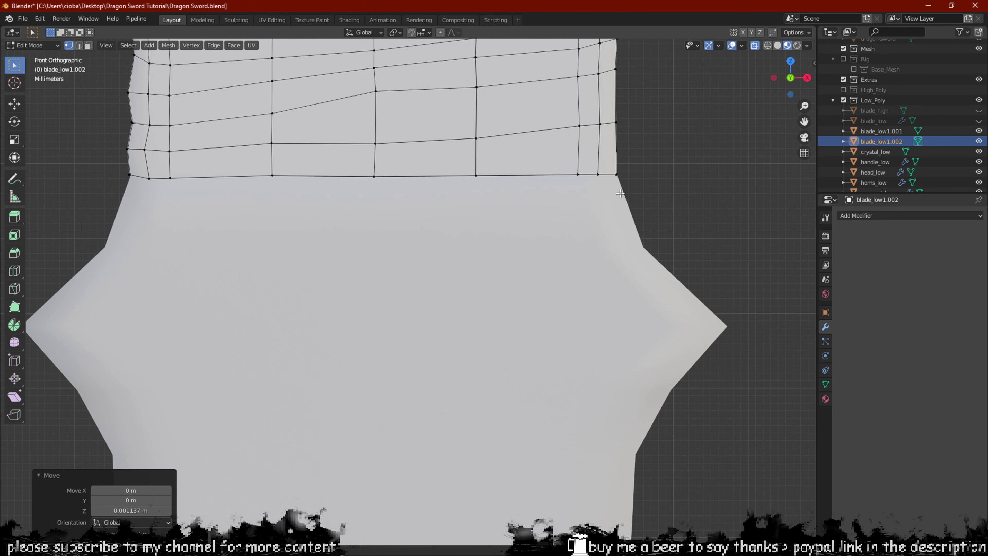
pyautogui.moveTo(88, 264); pyautogui.dragTo(88, 264)
pyautogui.moveTo(282, 234); pyautogui.dragTo(201, 259, button='middle')
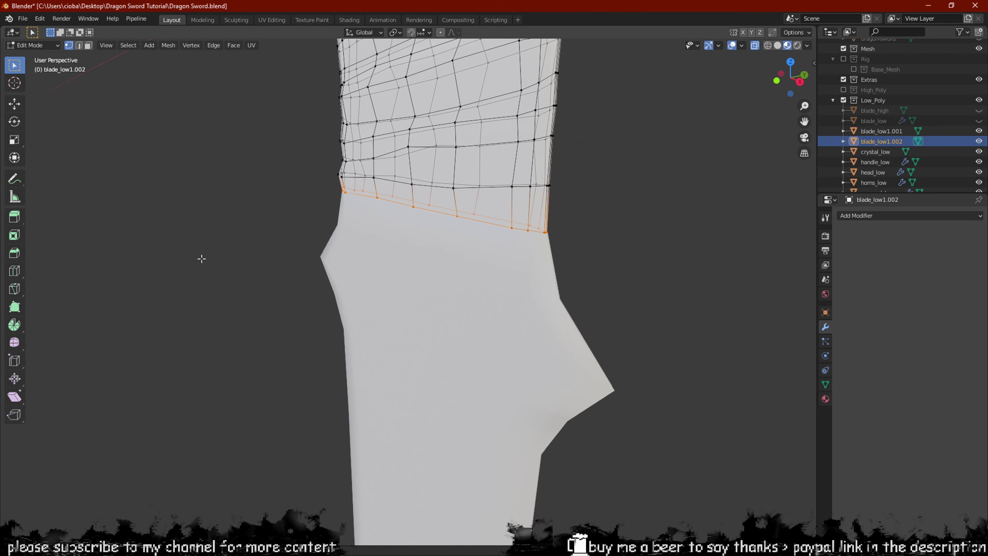
pyautogui.press('g')
pyautogui.press('z')
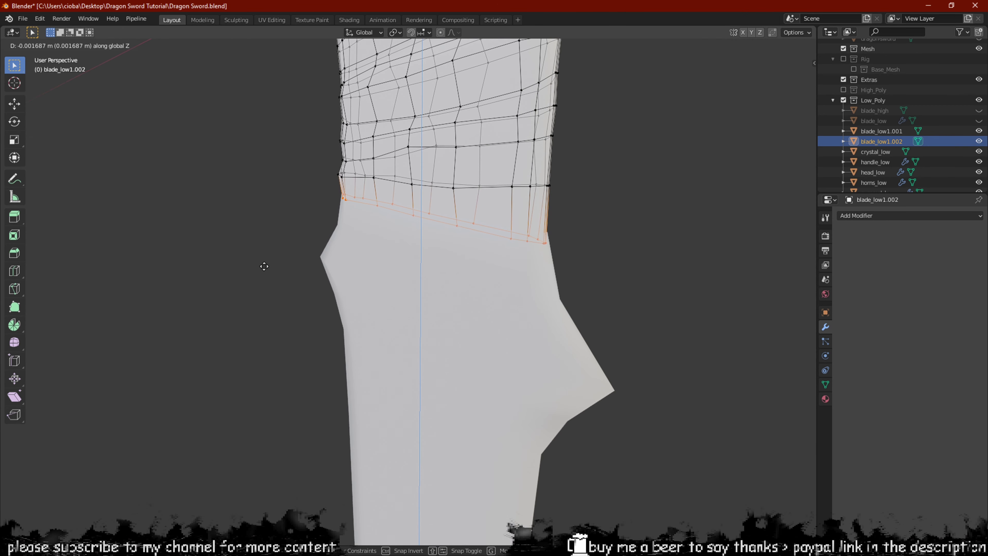
pyautogui.click(264, 266)
pyautogui.moveTo(264, 258); pyautogui.dragTo(386, 227, button='middle')
pyautogui.press('Tab')
pyautogui.moveTo(283, 204); pyautogui.dragTo(452, 298, button='middle')
# Select the main blade object and unhide blade_high.
pyautogui.scroll(-2, 514, 152)
pyautogui.click(515, 150)
pyautogui.moveTo(516, 148); pyautogui.dragTo(526, 282, button='middle')
pyautogui.click(979, 111)
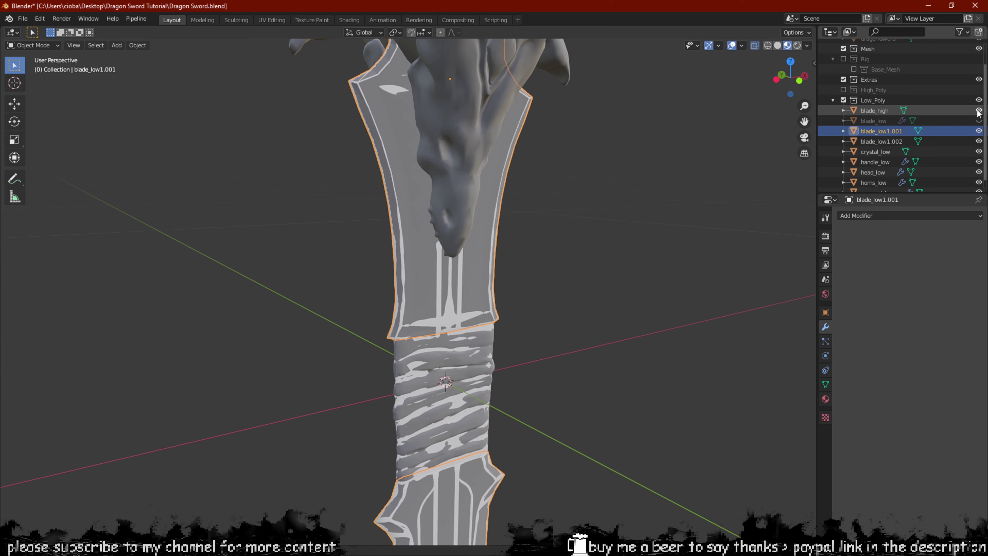
# Examine how closely the low-poly blade and wrap match the overlapping blade_high from several angles.
pyautogui.moveTo(611, 162); pyautogui.dragTo(571, 154, button='middle')
pyautogui.scroll(4, 570, 155)
pyautogui.scroll(-5, 507, 207)
pyautogui.moveTo(478, 191); pyautogui.dragTo(525, 203, button='middle')
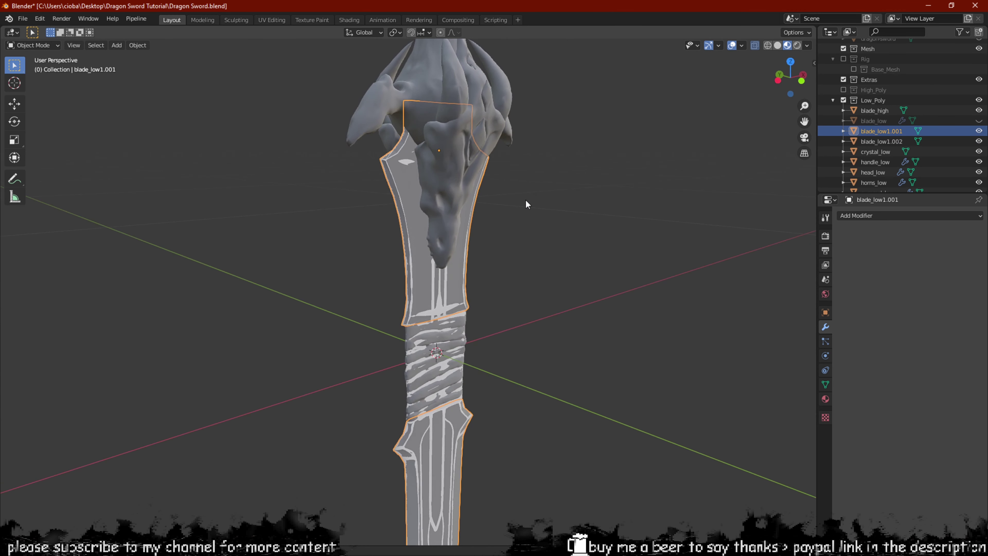
pyautogui.keyDown('shift'); pyautogui.moveTo(481, 350); pyautogui.dragTo(493, 222, button='middle'); pyautogui.keyUp('shift')
pyautogui.keyDown('shift'); pyautogui.moveTo(371, 220); pyautogui.dragTo(414, 221, button='middle'); pyautogui.keyUp('shift')
pyautogui.keyDown('shift'); pyautogui.moveTo(463, 59); pyautogui.dragTo(444, 227, button='middle'); pyautogui.keyUp('shift')
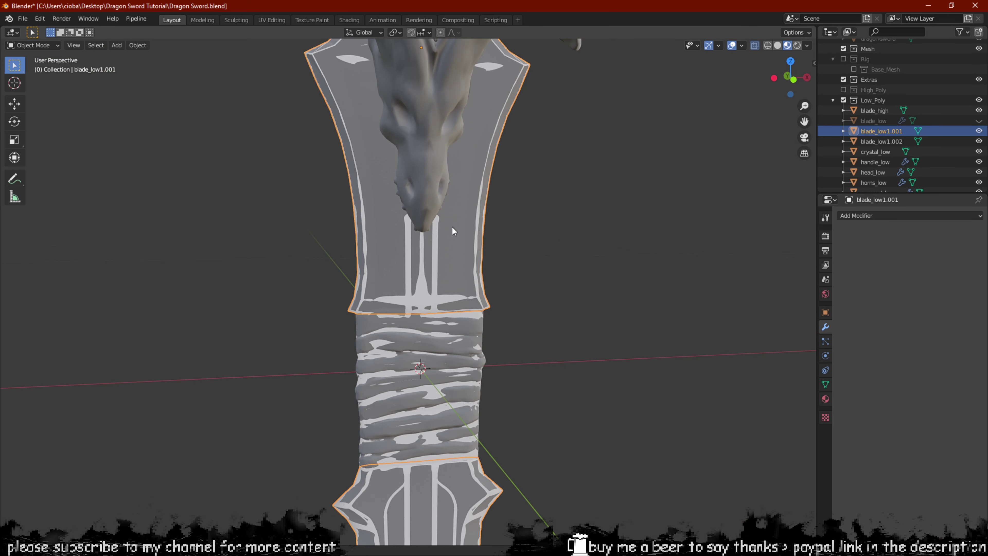
pyautogui.moveTo(678, 384); pyautogui.dragTo(378, 287, button='middle')
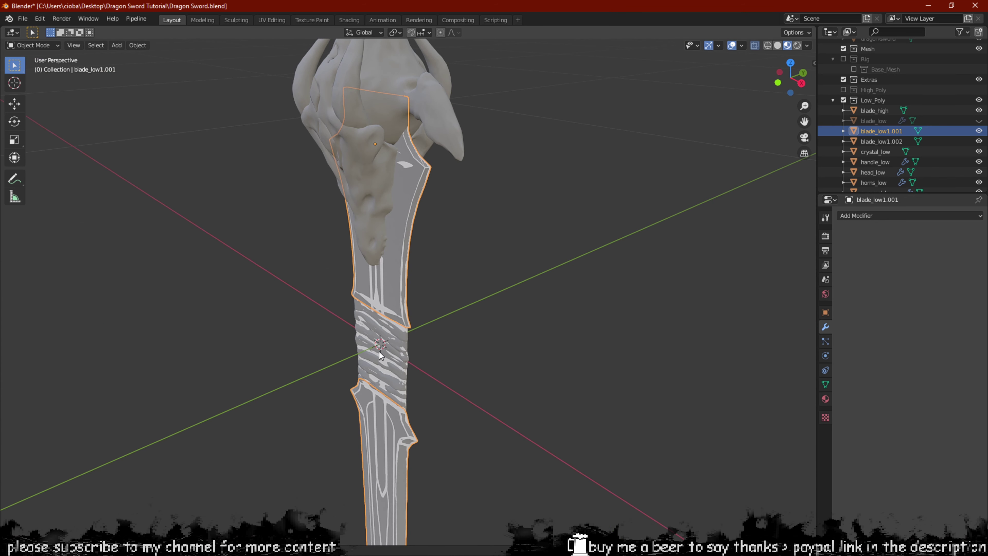
# Isolate blade_low1.001 in local view and show its upper section in Edit Mode from the right orthographic view.
pyautogui.click(876, 144)
pyautogui.press('KP_Decimal')
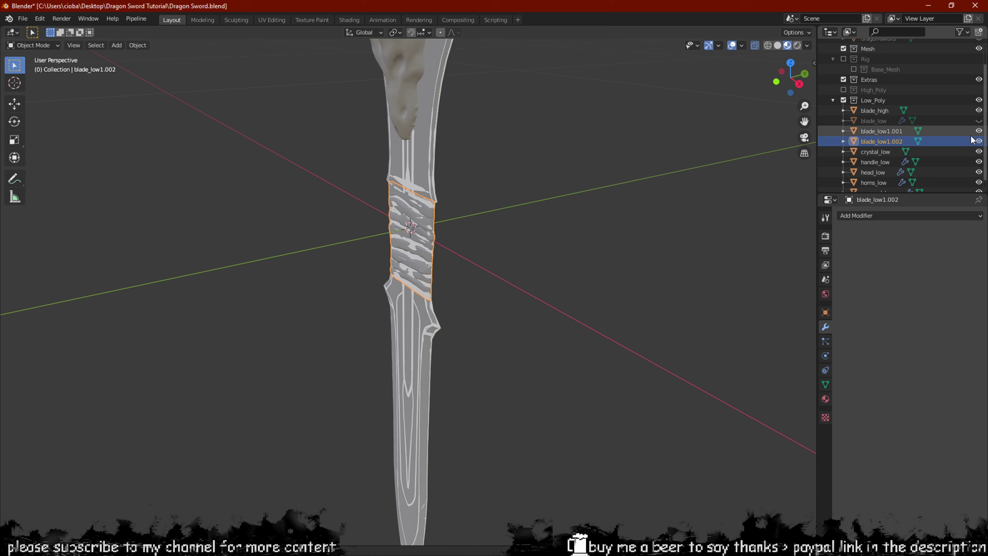
pyautogui.moveTo(561, 216); pyautogui.dragTo(552, 206, button='middle')
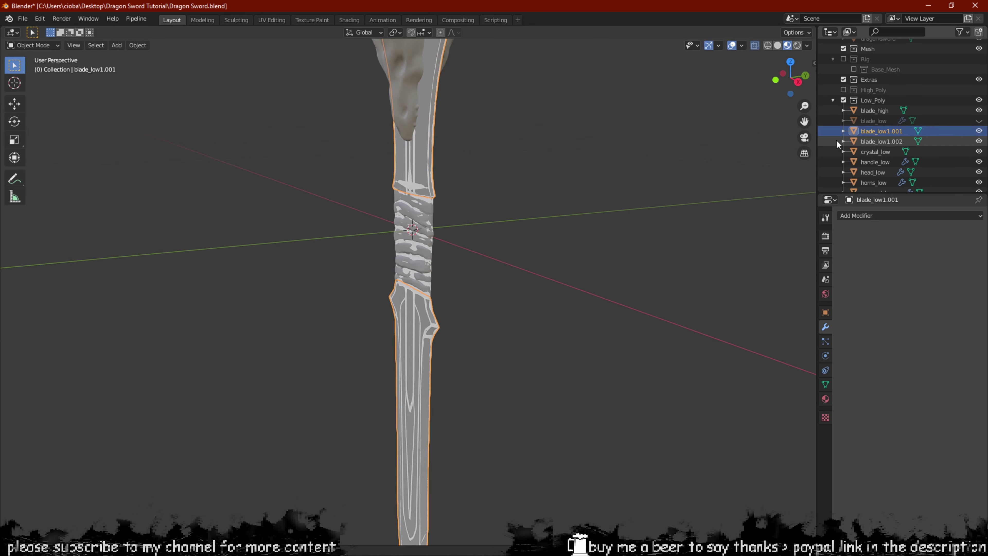
pyautogui.moveTo(560, 159); pyautogui.dragTo(546, 153, button='middle')
pyautogui.press('KP_Divide')
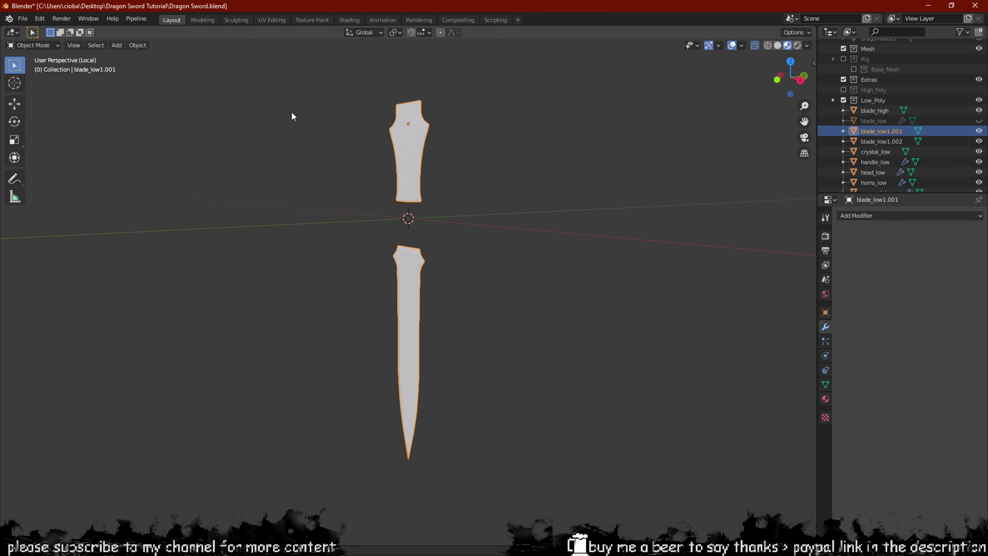
pyautogui.press('Tab')
pyautogui.press('KP_3')
pyautogui.scroll(6, 445, 195)
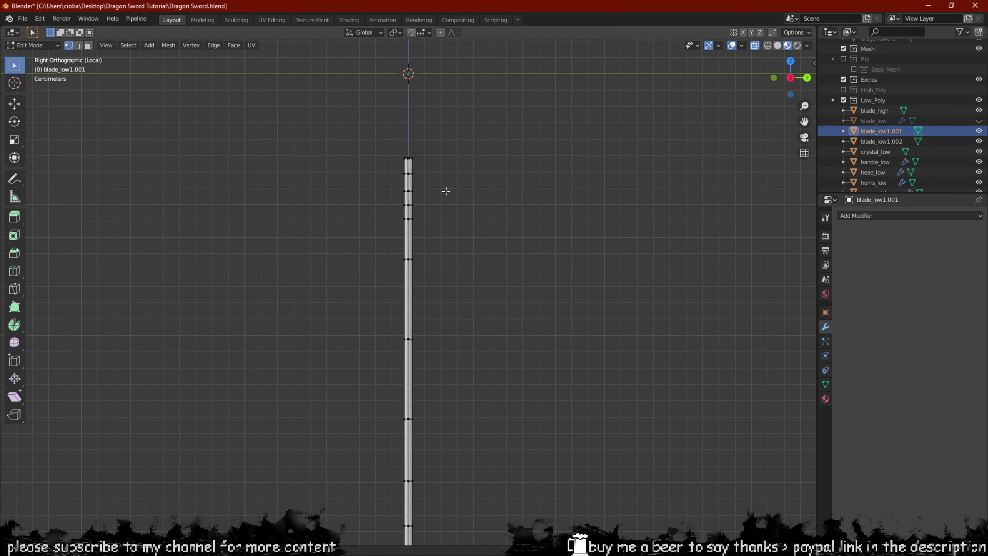
pyautogui.keyDown('shift'); pyautogui.moveTo(445, 191); pyautogui.dragTo(420, 362, button='middle'); pyautogui.keyUp('shift')
pyautogui.scroll(-3, 446, 279)
pyautogui.keyDown('shift'); pyautogui.moveTo(447, 275); pyautogui.dragTo(449, 348, button='middle'); pyautogui.keyUp('shift')
pyautogui.scroll(5, 457, 230)
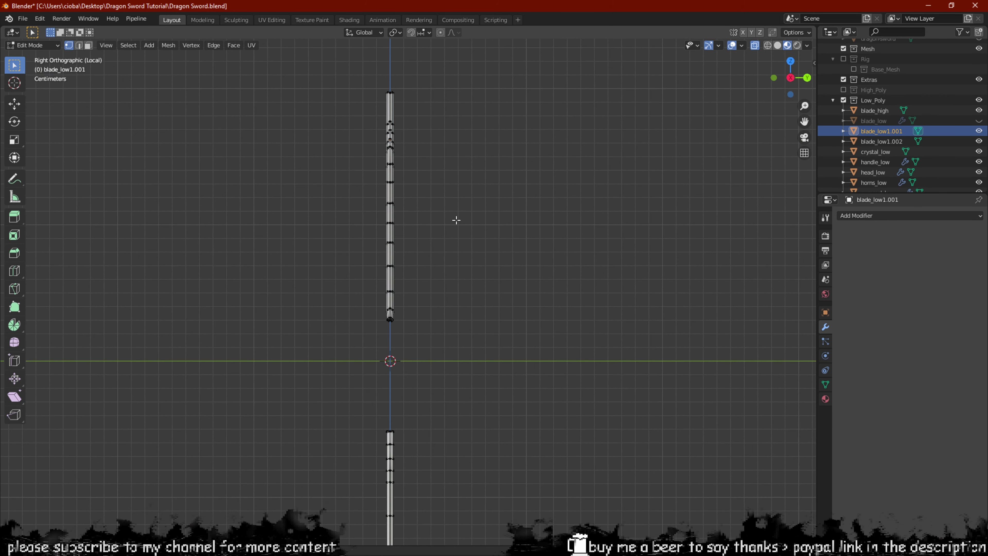
pyautogui.keyDown('shift'); pyautogui.moveTo(446, 225); pyautogui.dragTo(452, 352, button='middle'); pyautogui.keyUp('shift')
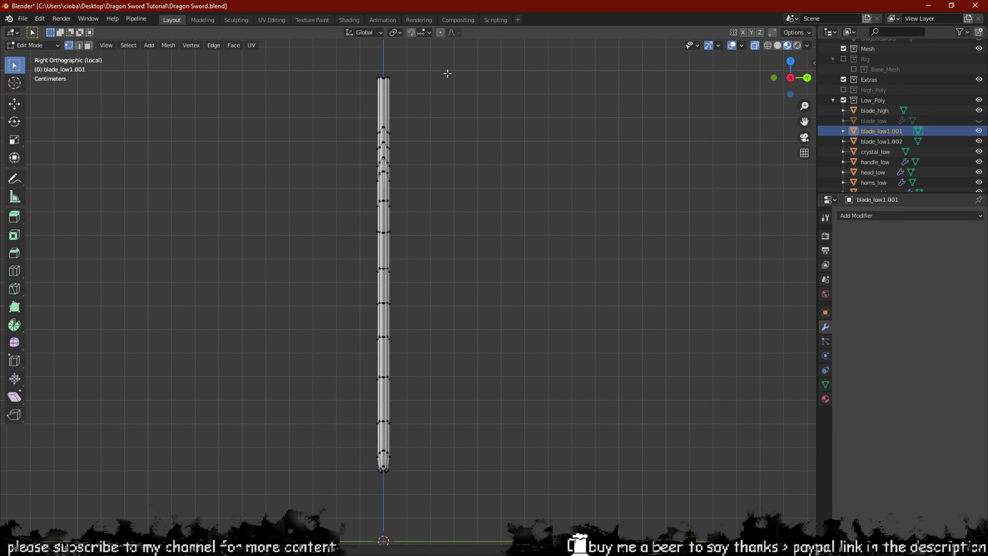
# In face select mode, select the +Y half of the upper blade section with its bottom cap faces and delete them.
pyautogui.press('3')
pyautogui.moveTo(448, 65); pyautogui.dragTo(385, 510)
pyautogui.scroll(3, 383, 190)
pyautogui.scroll(-1, 397, 223)
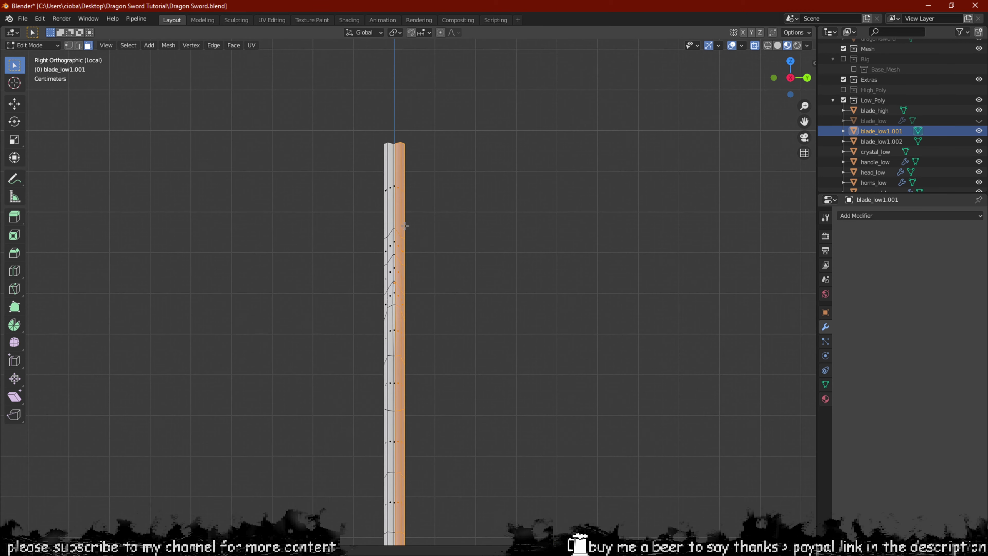
pyautogui.scroll(2, 401, 193)
pyautogui.scroll(3, 401, 193)
pyautogui.scroll(-2, 380, 163)
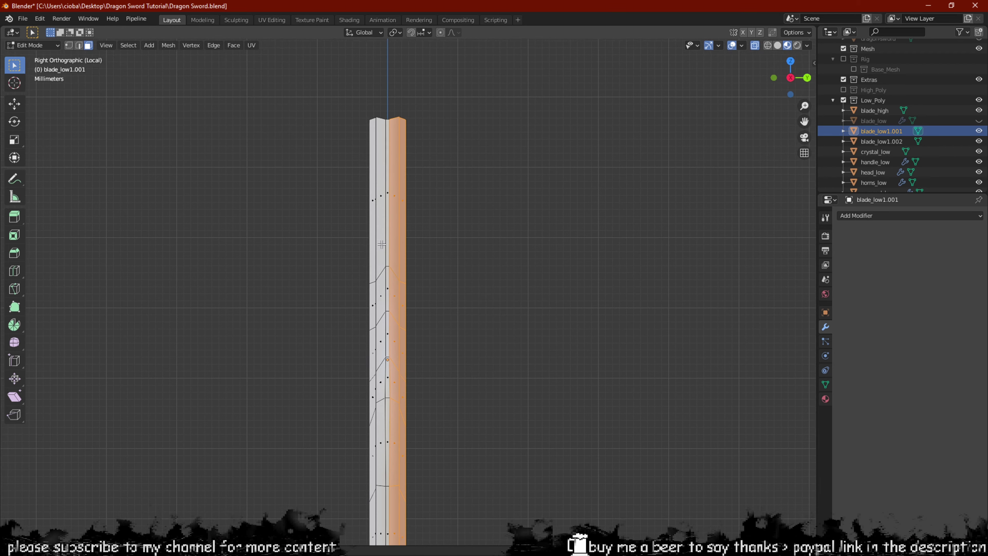
pyautogui.scroll(-3, 432, 351)
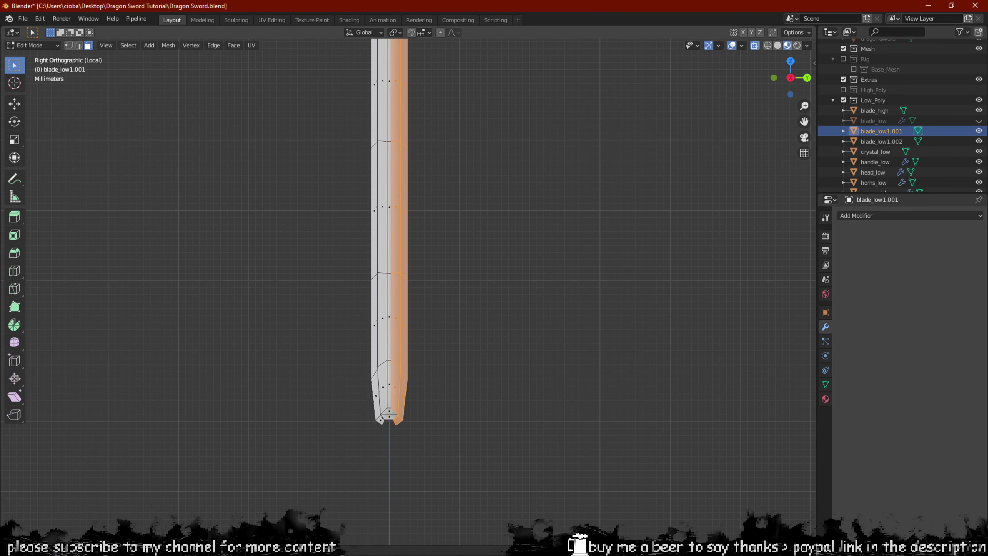
pyautogui.scroll(7, 447, 393)
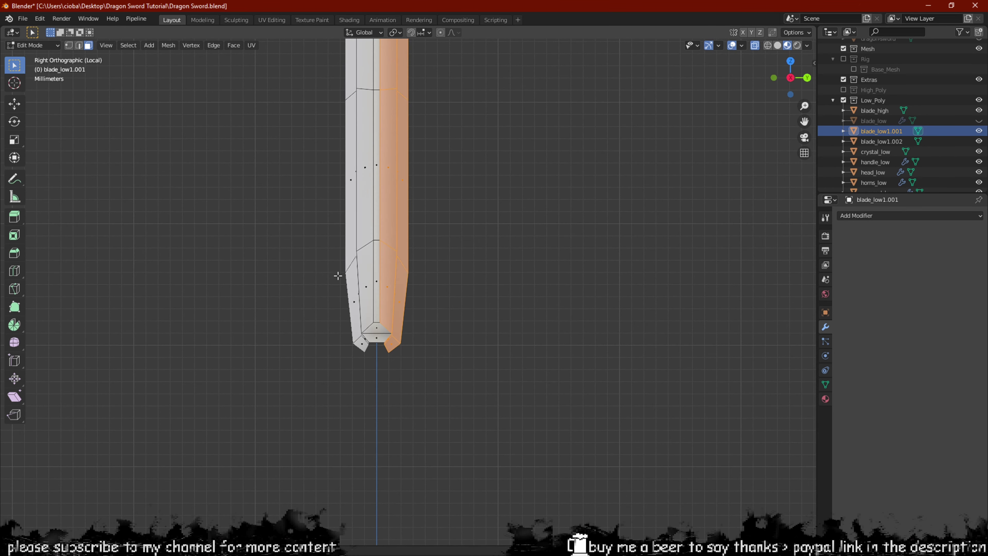
pyautogui.scroll(5, 357, 362)
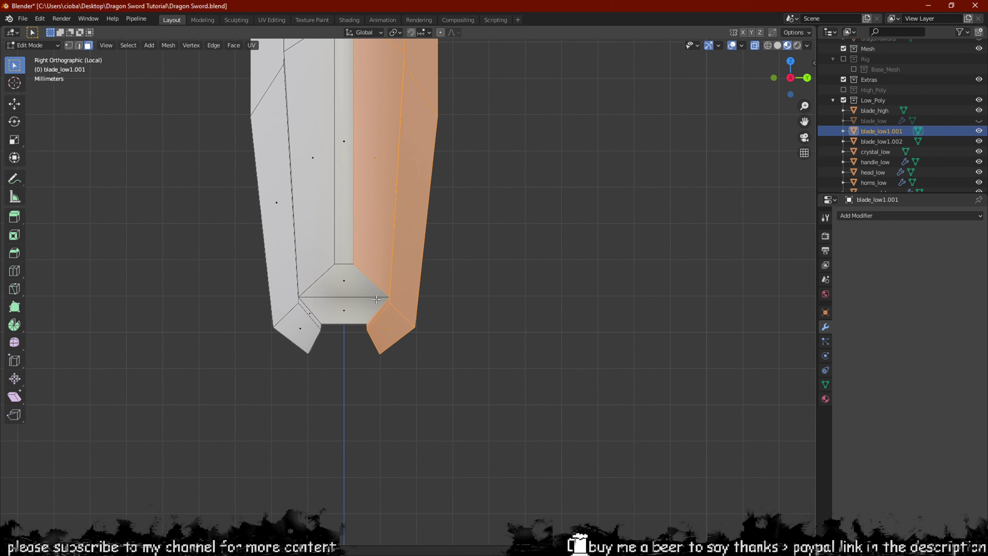
pyautogui.keyDown('shift'); pyautogui.click(326, 284); pyautogui.keyUp('shift')
pyautogui.keyDown('shift'); pyautogui.click(332, 314); pyautogui.keyUp('shift')
pyautogui.scroll(-1, 331, 317)
pyautogui.press('x')
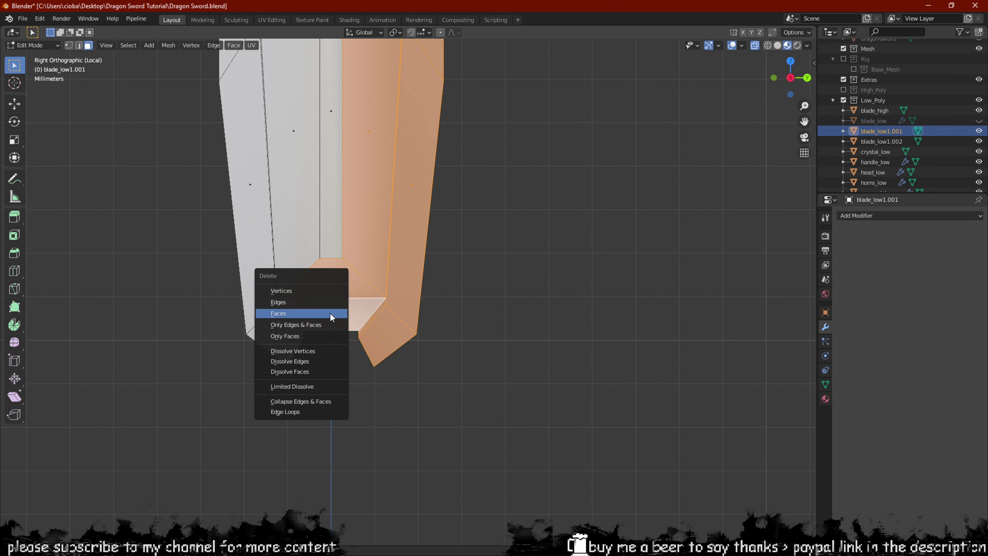
pyautogui.click(331, 315)
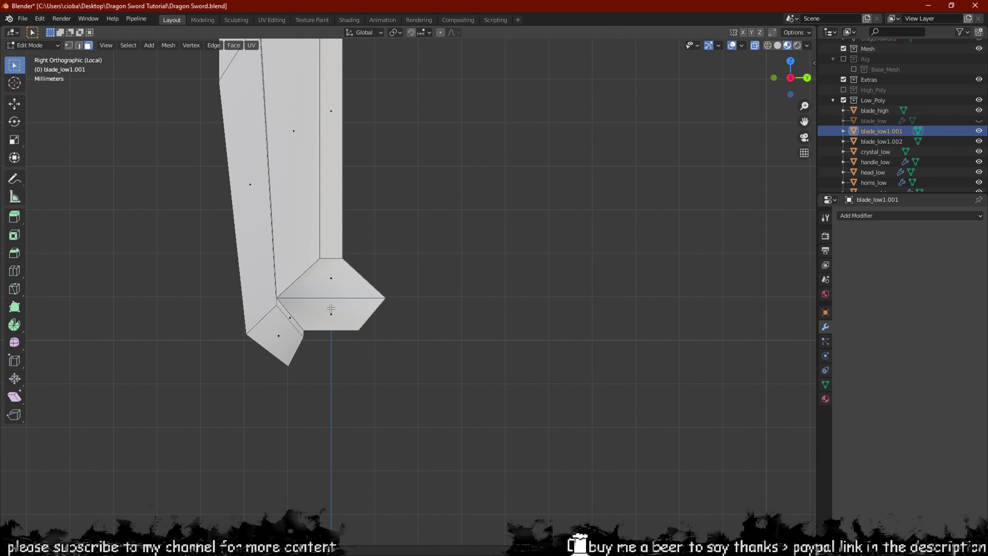
pyautogui.press('x')
pyautogui.click(345, 318)
# Try to select the faces on the +Y half of the lower blade section.
pyautogui.scroll(-5, 346, 319)
pyautogui.keyDown('shift'); pyautogui.moveTo(423, 167); pyautogui.dragTo(426, 440, button='middle'); pyautogui.keyUp('shift')
pyautogui.keyDown('shift'); pyautogui.moveTo(431, 253); pyautogui.dragTo(431, 459, button='middle'); pyautogui.keyUp('shift')
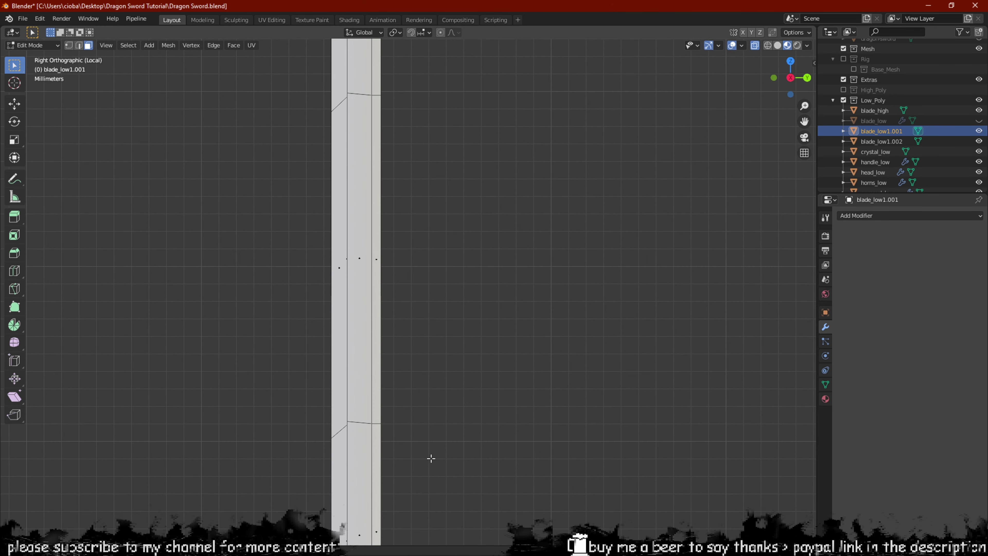
pyautogui.scroll(-6, 431, 458)
pyautogui.scroll(-4, 451, 172)
pyautogui.keyDown('shift'); pyautogui.moveTo(451, 171); pyautogui.dragTo(455, 470, button='middle'); pyautogui.keyUp('shift')
pyautogui.keyDown('shift'); pyautogui.moveTo(445, 400); pyautogui.dragTo(420, 155, button='middle'); pyautogui.keyUp('shift')
pyautogui.keyDown('shift'); pyautogui.moveTo(396, 227); pyautogui.dragTo(412, 275, button='middle'); pyautogui.keyUp('shift')
pyautogui.scroll(1, 412, 275)
pyautogui.keyDown('shift'); pyautogui.moveTo(399, 440); pyautogui.dragTo(405, 78, button='middle'); pyautogui.keyUp('shift')
pyautogui.keyDown('shift'); pyautogui.moveTo(393, 494); pyautogui.dragTo(392, 158, button='middle'); pyautogui.keyUp('shift')
pyautogui.scroll(-2, 386, 365)
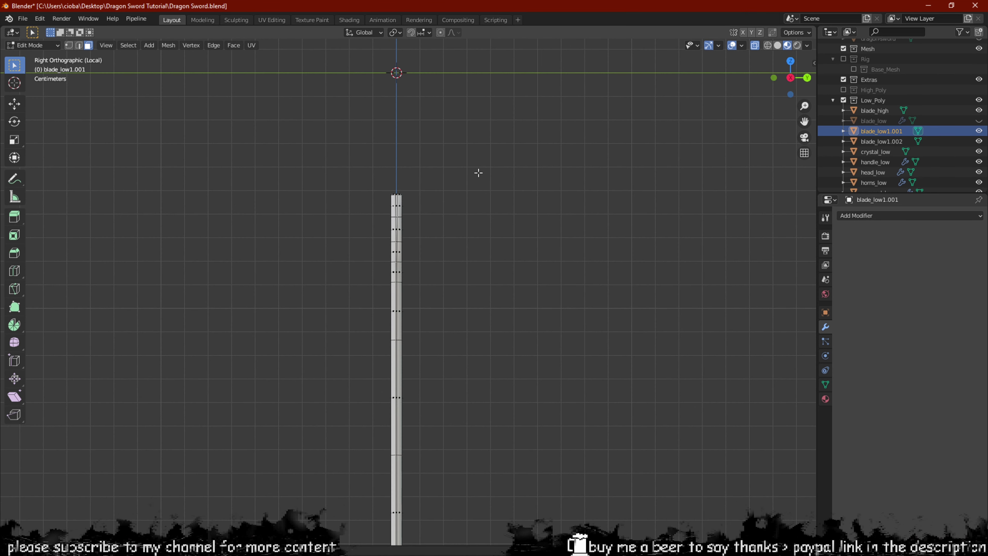
pyautogui.moveTo(481, 169); pyautogui.dragTo(399, 525)
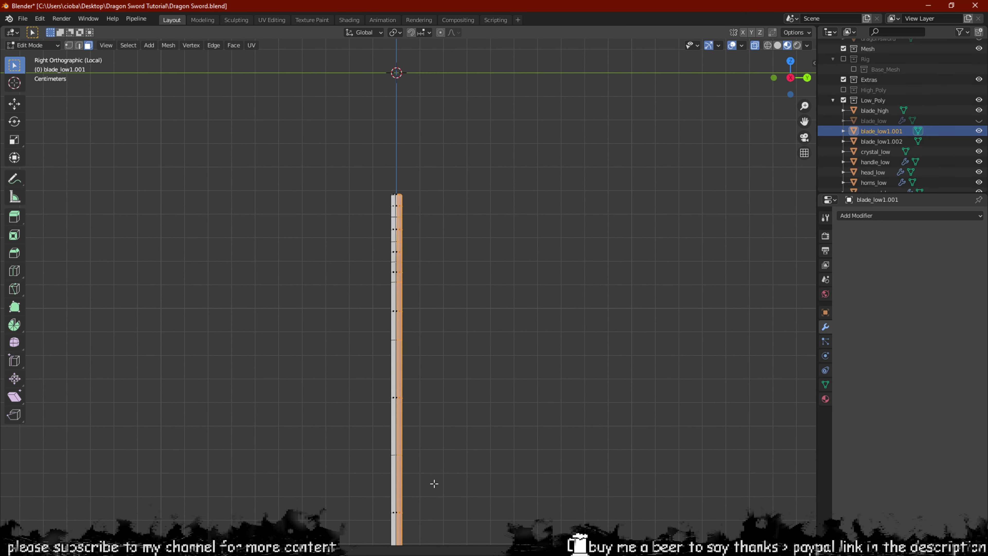
pyautogui.scroll(6, 457, 203)
pyautogui.keyDown('shift'); pyautogui.moveTo(448, 133); pyautogui.dragTo(443, 310, button='middle'); pyautogui.keyUp('shift')
pyautogui.moveTo(434, 136); pyautogui.dragTo(365, 483)
pyautogui.keyDown('shift'); pyautogui.moveTo(432, 452); pyautogui.dragTo(429, 397, button='middle'); pyautogui.keyUp('shift')
pyautogui.scroll(5, 380, 354)
pyautogui.click(429, 316)
pyautogui.scroll(-1, 338, 282)
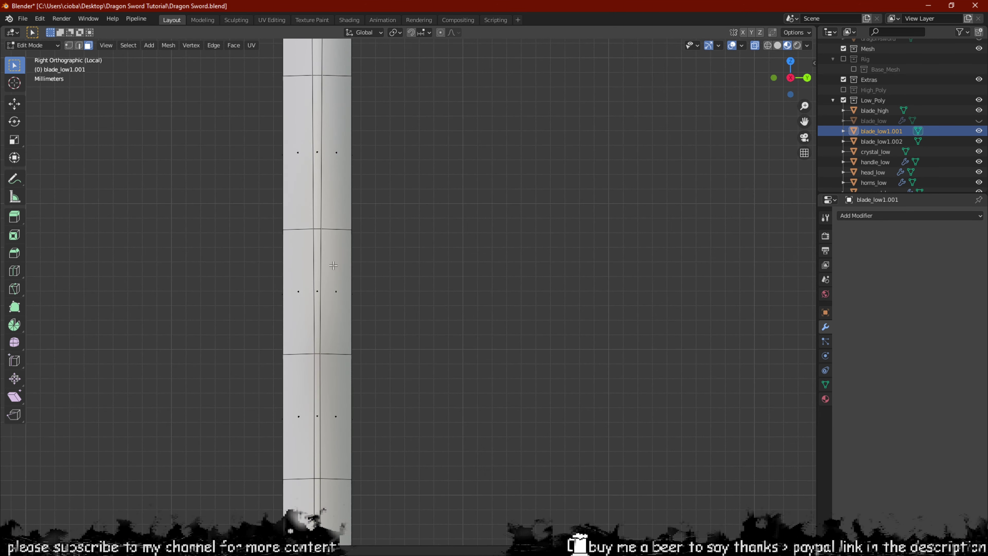
# Undo the recent selections and the face deletion on the upper blade section.
pyautogui.keyDown('shift'); pyautogui.moveTo(344, 217); pyautogui.dragTo(368, 299, button='middle'); pyautogui.keyUp('shift')
pyautogui.scroll(2, 368, 299)
pyautogui.scroll(-2, 368, 298)
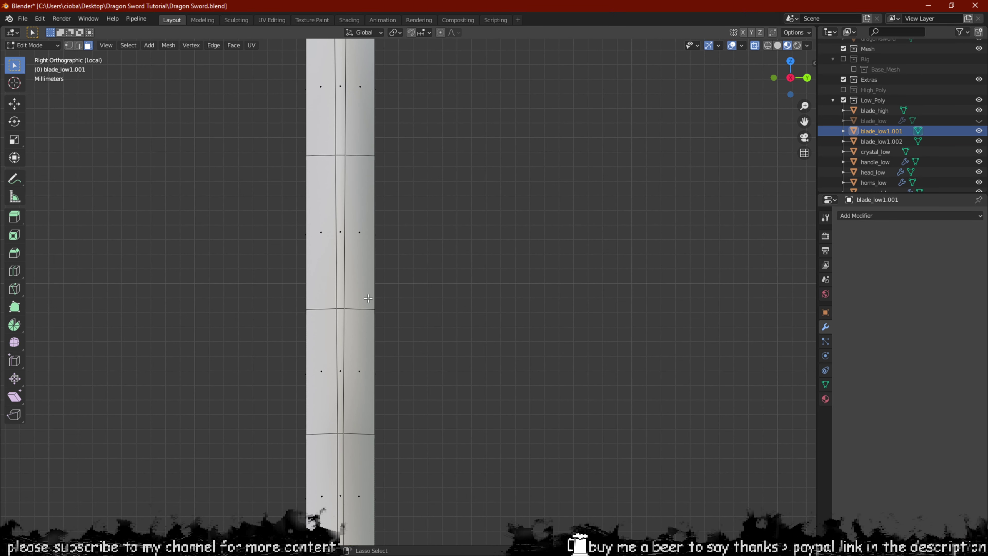
pyautogui.hotkey('ctrl', 'z')
pyautogui.scroll(-3, 368, 298)
pyautogui.keyDown('shift'); pyautogui.moveTo(383, 67); pyautogui.dragTo(426, 300, button='middle'); pyautogui.keyUp('shift')
pyautogui.scroll(-3, 427, 300)
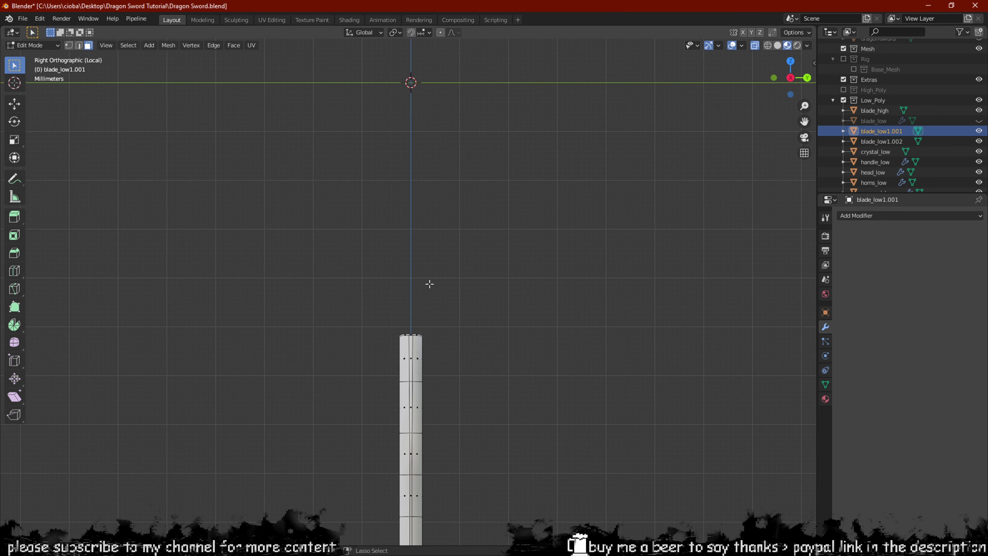
pyautogui.keyDown('shift'); pyautogui.moveTo(444, 193); pyautogui.dragTo(467, 276, button='middle'); pyautogui.keyUp('shift')
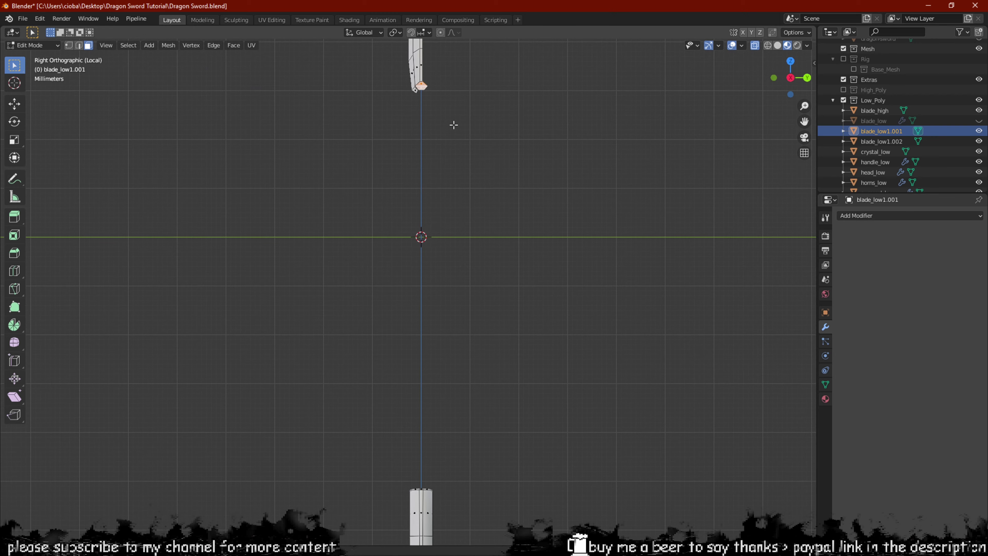
pyautogui.keyDown('shift'); pyautogui.moveTo(452, 124); pyautogui.dragTo(426, 298, button='middle'); pyautogui.keyUp('shift')
pyautogui.scroll(4, 415, 256)
pyautogui.keyDown('shift'); pyautogui.moveTo(416, 255); pyautogui.dragTo(423, 299, button='middle'); pyautogui.keyUp('shift')
pyautogui.scroll(3, 423, 304)
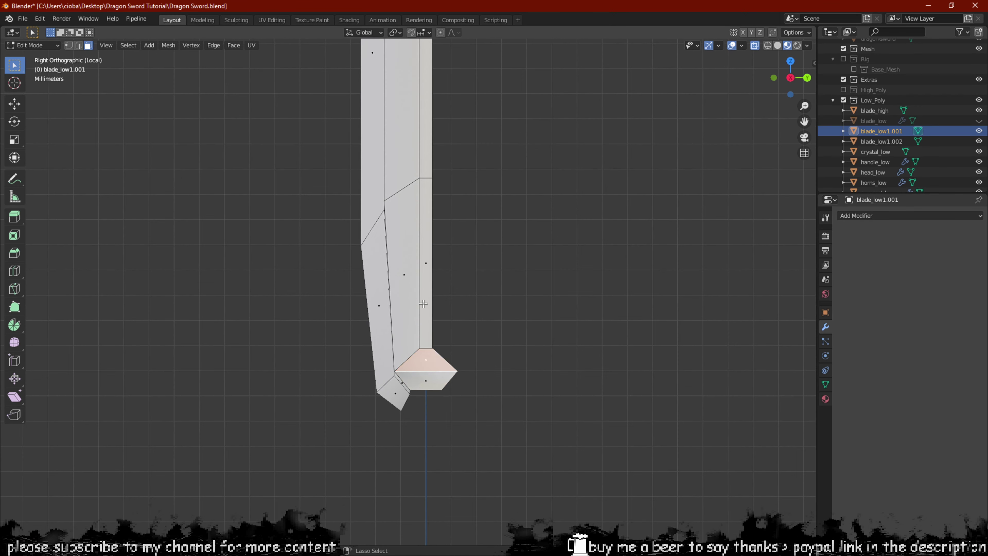
pyautogui.hotkey('ctrl', 'z')
pyautogui.scroll(-4, 425, 312)
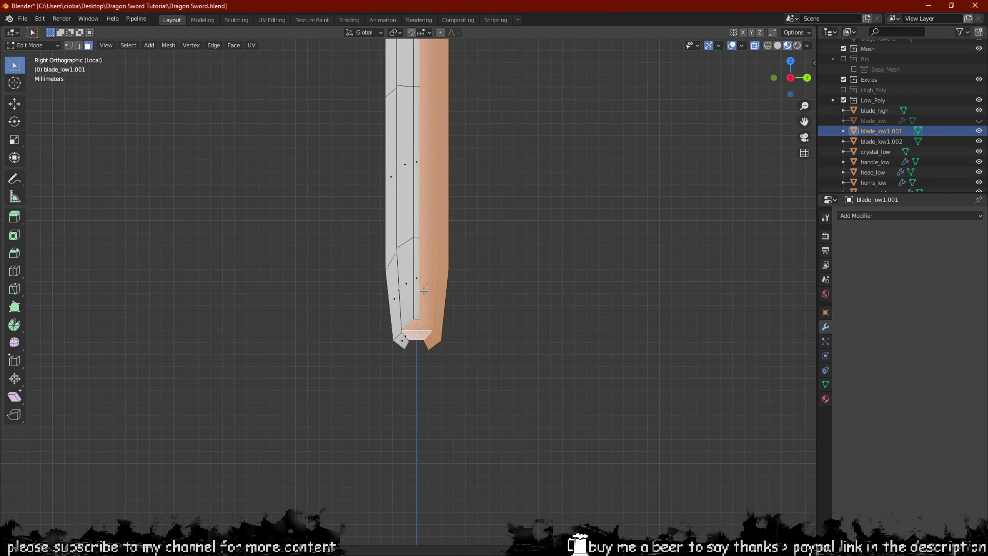
# Add a Mirror modifier to blade_low1.001 using only the Z axis and enable its on-cage display.
pyautogui.moveTo(440, 290)
pyautogui.mouseDown(button='middle')
pyautogui.moveTo(483, 283)
pyautogui.moveTo(423, 289)
pyautogui.mouseUp(button='middle')
pyautogui.scroll(-2, 483, 283)
pyautogui.scroll(6, 434, 290)
pyautogui.scroll(-3, 424, 289)
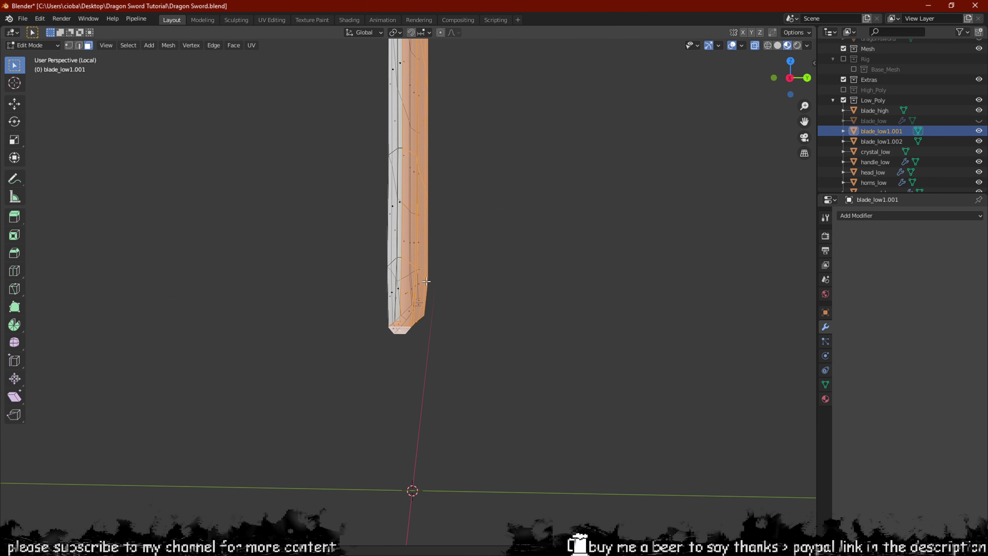
pyautogui.press('Tab')
pyautogui.press('Tab')
pyautogui.moveTo(417, 245); pyautogui.dragTo(442, 235, button='middle')
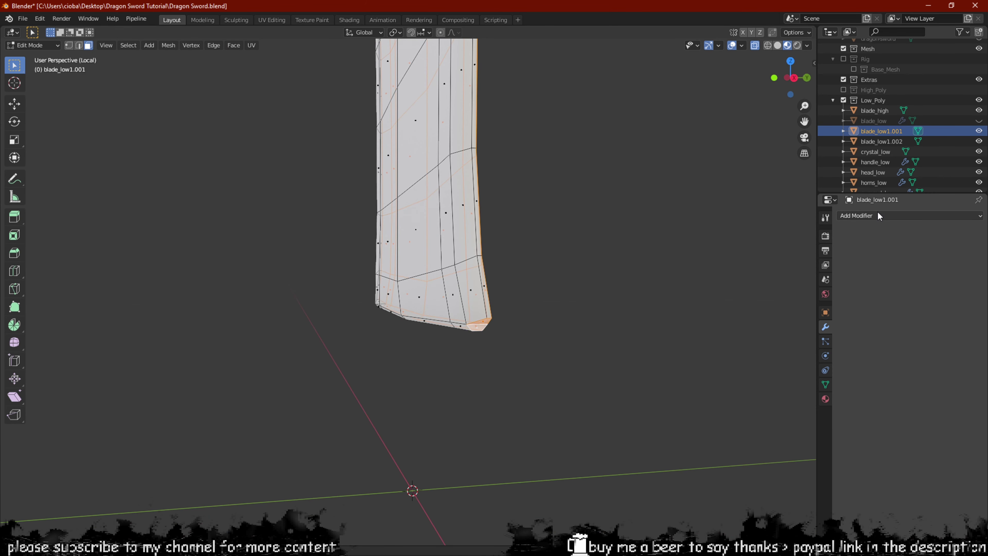
pyautogui.click(878, 215)
pyautogui.click(775, 318)
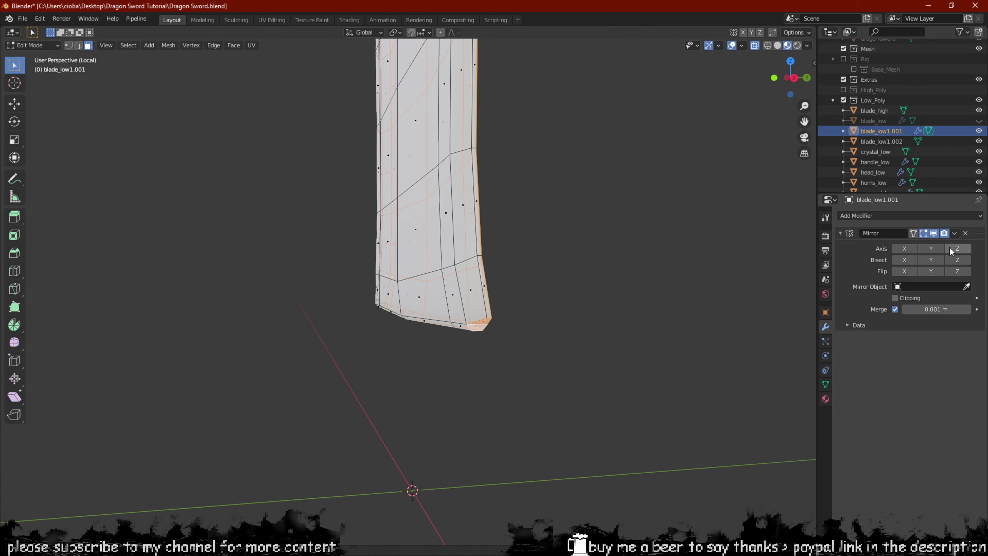
pyautogui.moveTo(739, 225); pyautogui.dragTo(550, 234, button='middle')
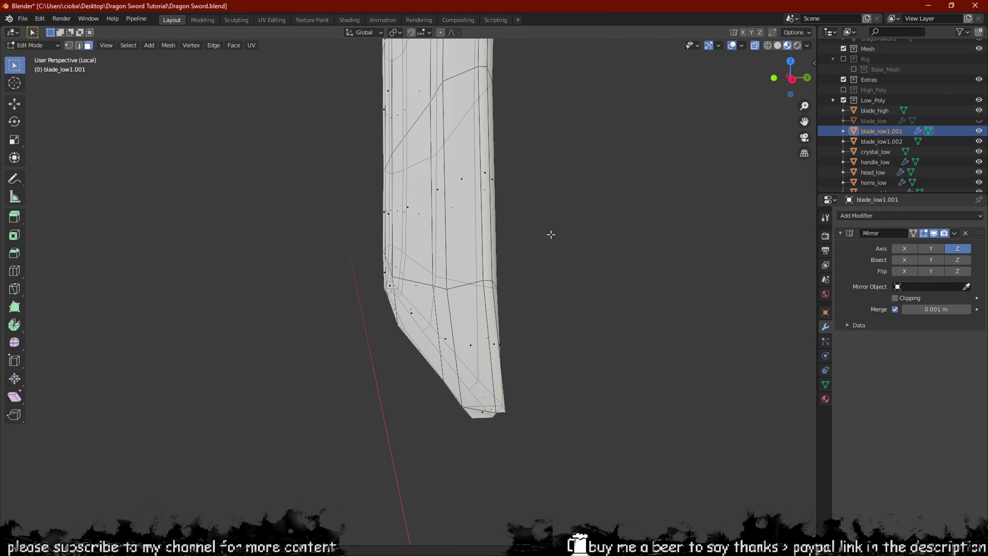
pyautogui.click(921, 232)
# Examine the mirrored blade mesh in Object Mode from the front and from several angles.
pyautogui.press('Tab')
pyautogui.press('Tab')
pyautogui.moveTo(570, 246); pyautogui.dragTo(577, 200, button='middle')
pyautogui.press('Tab')
pyautogui.press('Tab')
pyautogui.press('Tab')
pyautogui.scroll(-2, 572, 249)
pyautogui.scroll(-2, 549, 229)
pyautogui.scroll(-2, 523, 212)
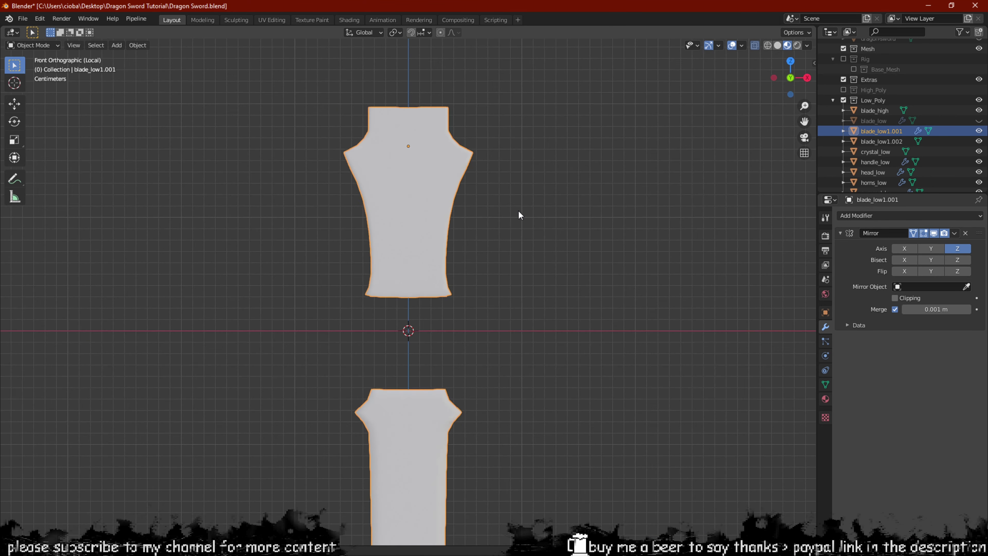
pyautogui.scroll(-1, 554, 293)
pyautogui.moveTo(553, 294); pyautogui.dragTo(298, 268, button='middle')
pyautogui.scroll(5, 384, 247)
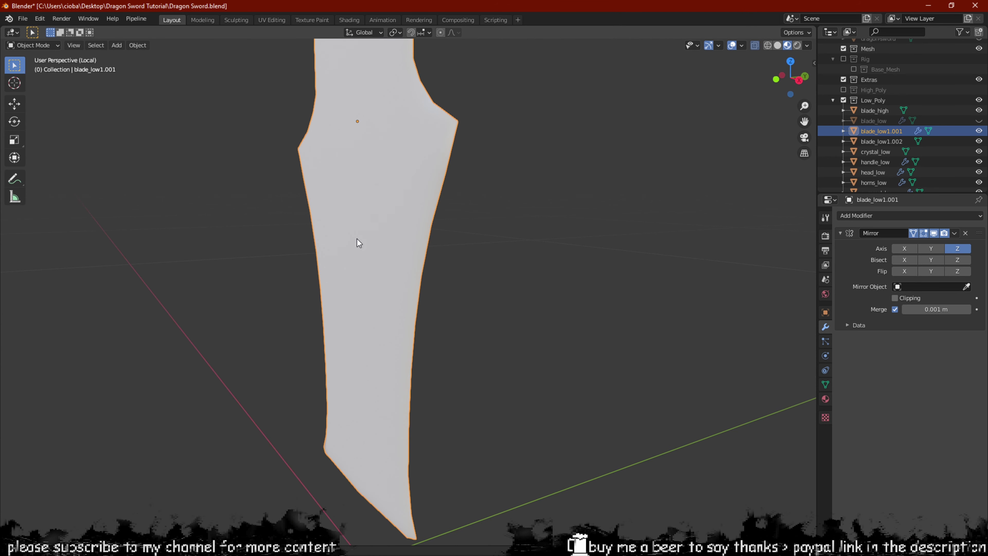
pyautogui.moveTo(357, 238); pyautogui.dragTo(362, 223, button='middle')
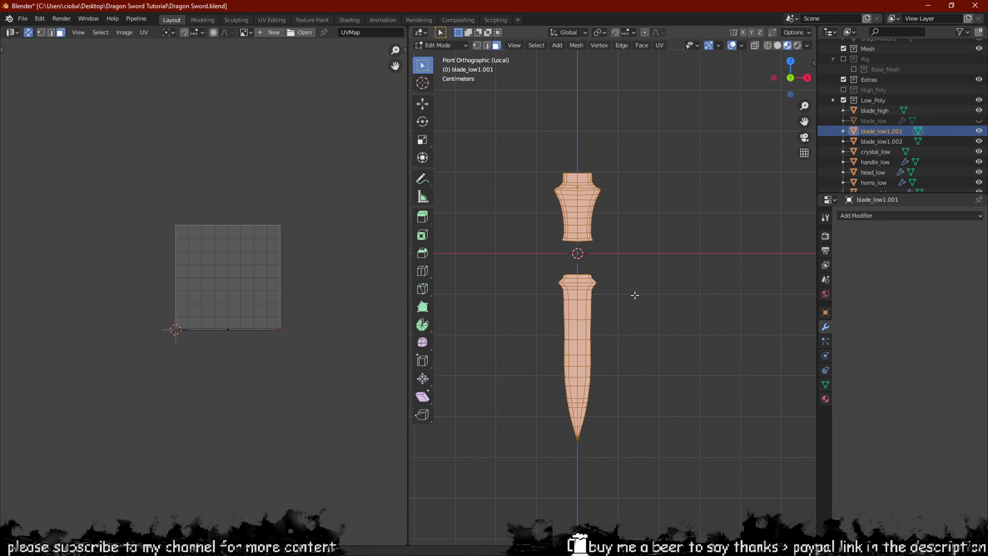
# Try marking all edges of both blade sections as UV seams.
pyautogui.moveTo(589, 249)
pyautogui.mouseDown(button='middle')
pyautogui.moveTo(633, 247)
pyautogui.moveTo(595, 254)
pyautogui.mouseUp(button='middle')
pyautogui.press('KP_1')
pyautogui.moveTo(677, 106); pyautogui.dragTo(482, 531)
pyautogui.scroll(4, 509, 354)
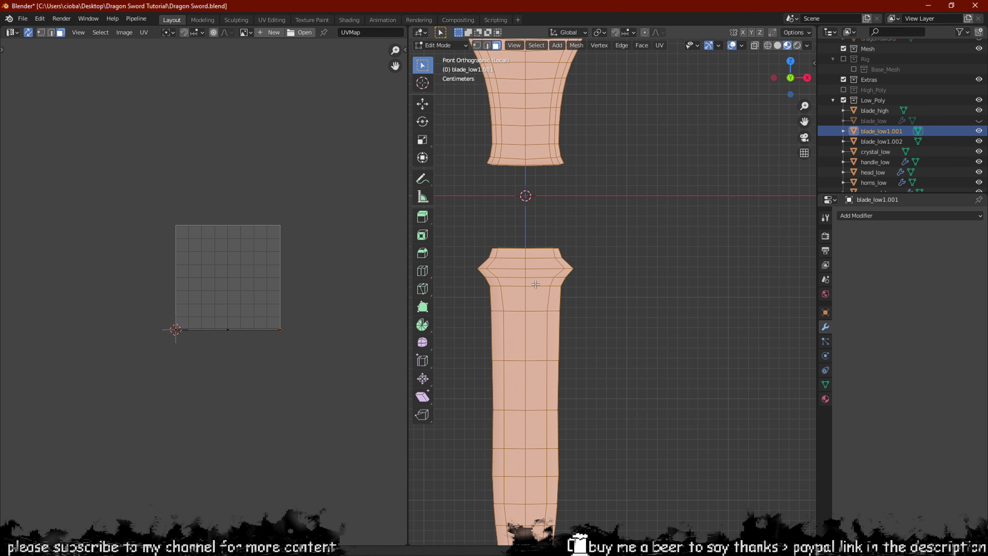
pyautogui.scroll(-1, 535, 284)
pyautogui.press('u')
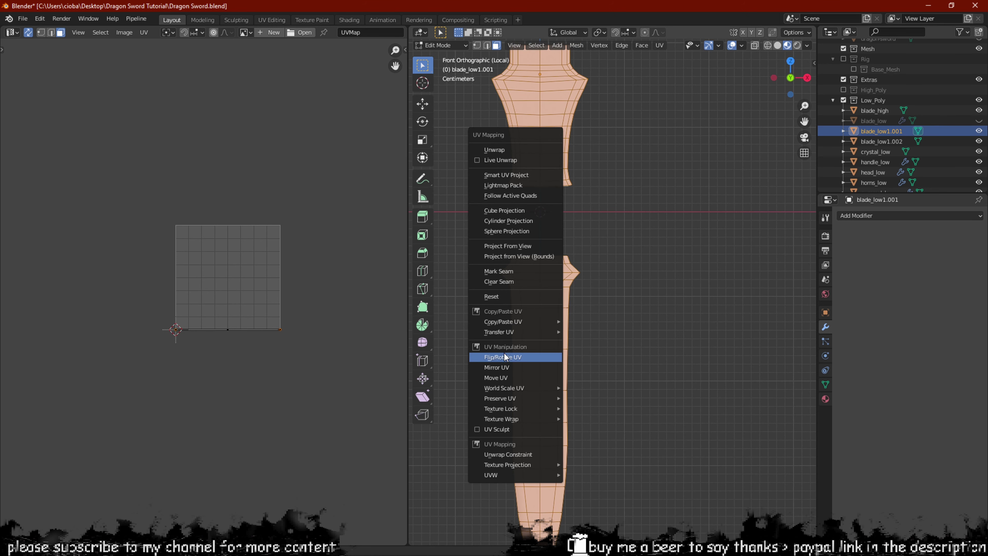
pyautogui.click(505, 271)
pyautogui.scroll(-2, 502, 267)
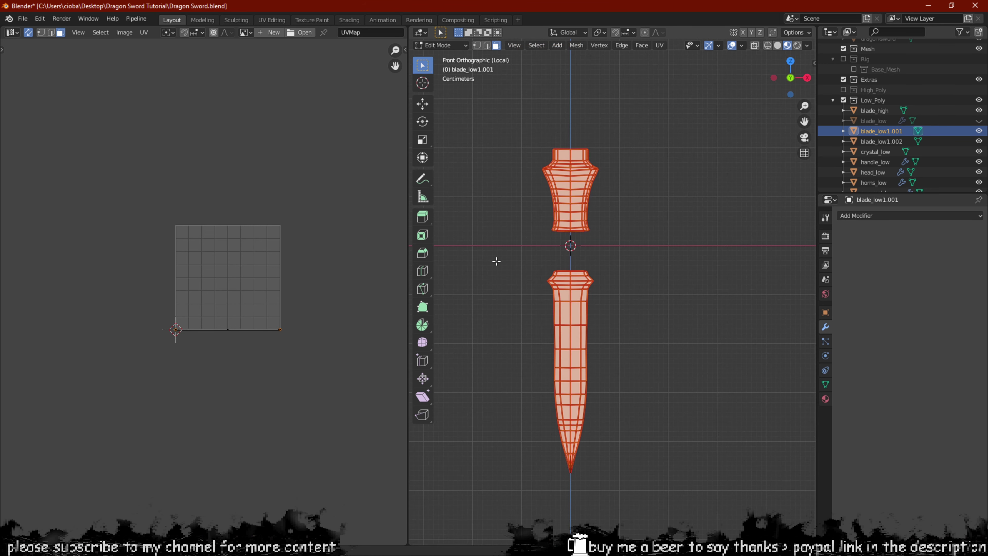
pyautogui.scroll(5, 564, 280)
pyautogui.hotkey('ctrl', 'z')
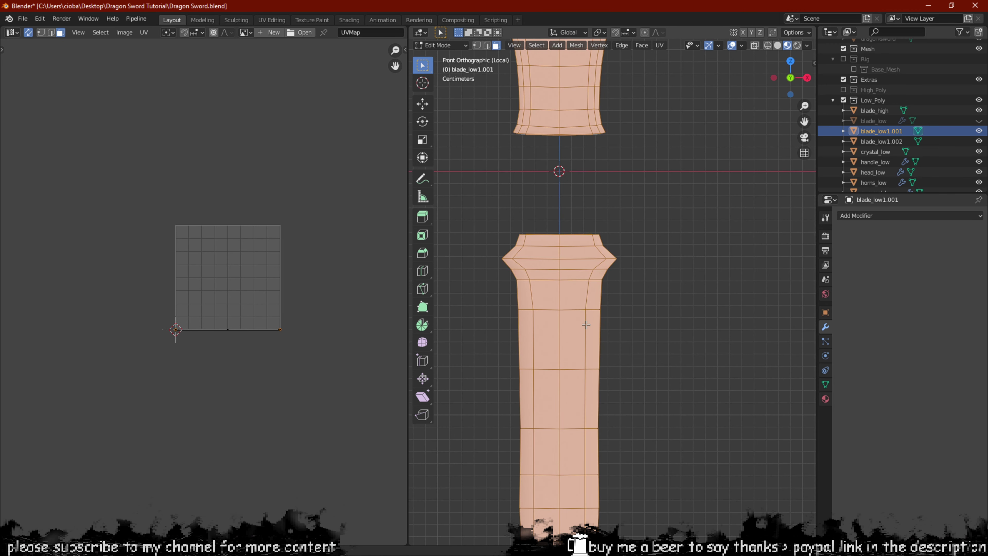
# Try to select the edges along the outer silhouette and top rim of the upper blade section.
pyautogui.scroll(1, 615, 348)
pyautogui.scroll(-2, 621, 354)
pyautogui.press('2')
pyautogui.keyDown('shift'); pyautogui.moveTo(613, 293); pyautogui.dragTo(662, 451, button='middle'); pyautogui.keyUp('shift')
pyautogui.click(689, 302)
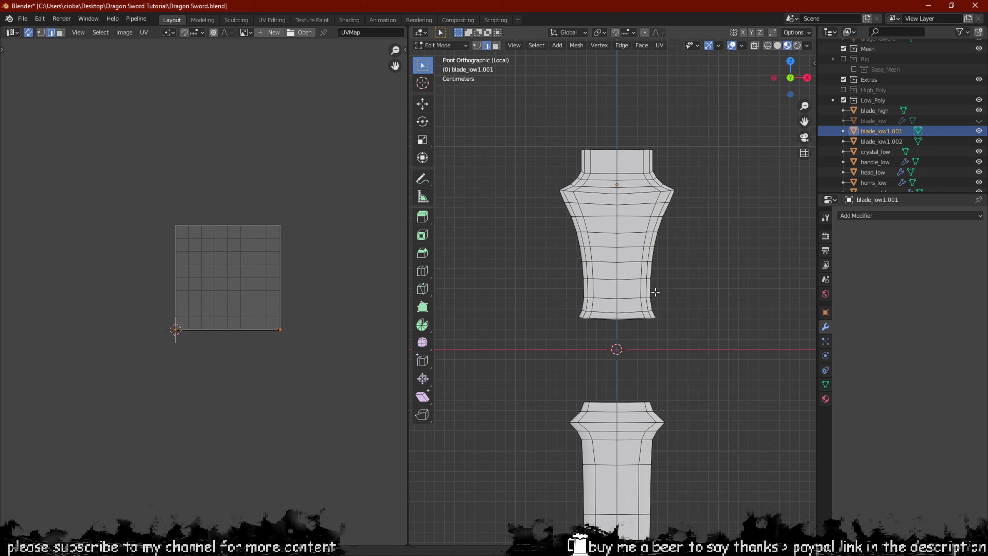
pyautogui.scroll(4, 658, 293)
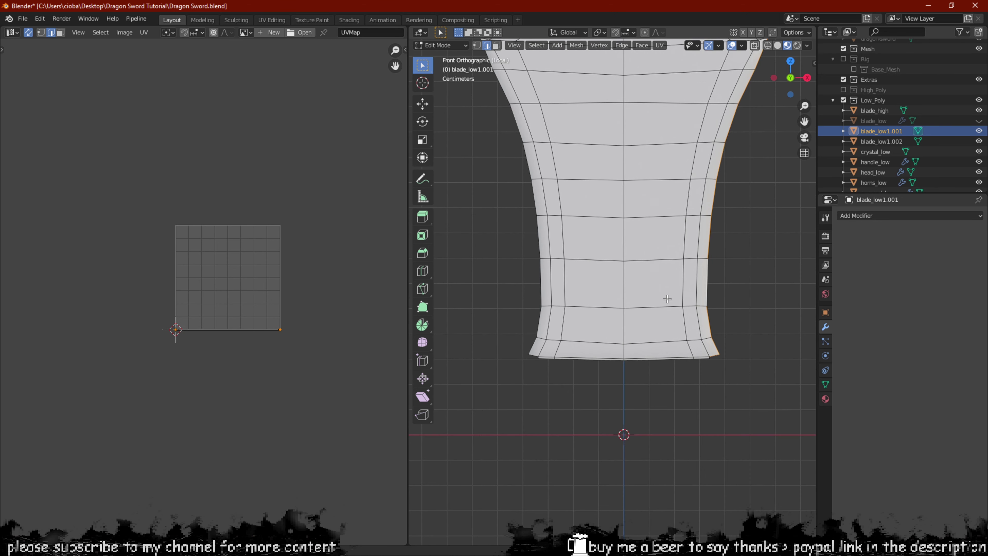
pyautogui.keyDown('shift'); pyautogui.moveTo(565, 185); pyautogui.dragTo(539, 427, button='middle'); pyautogui.keyUp('shift')
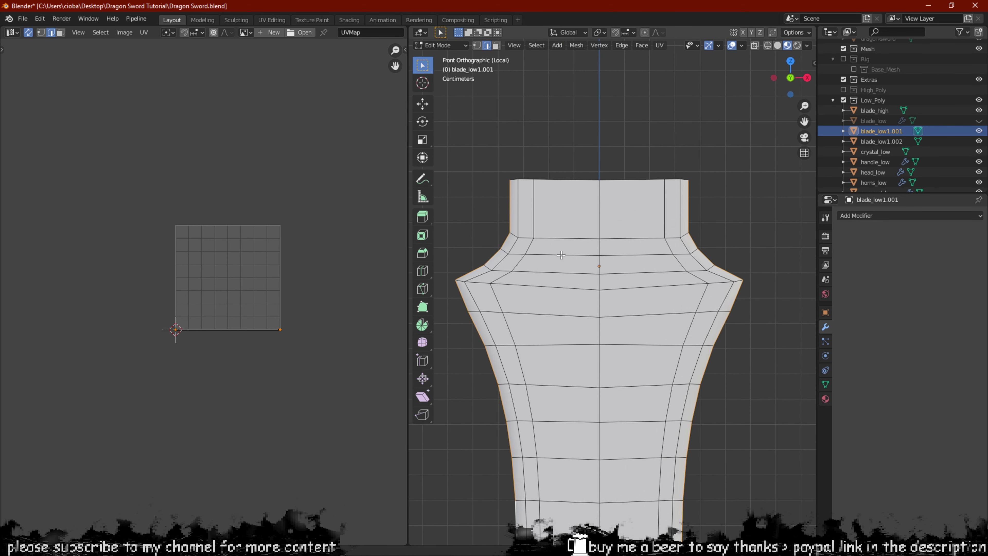
pyautogui.scroll(-3, 625, 201)
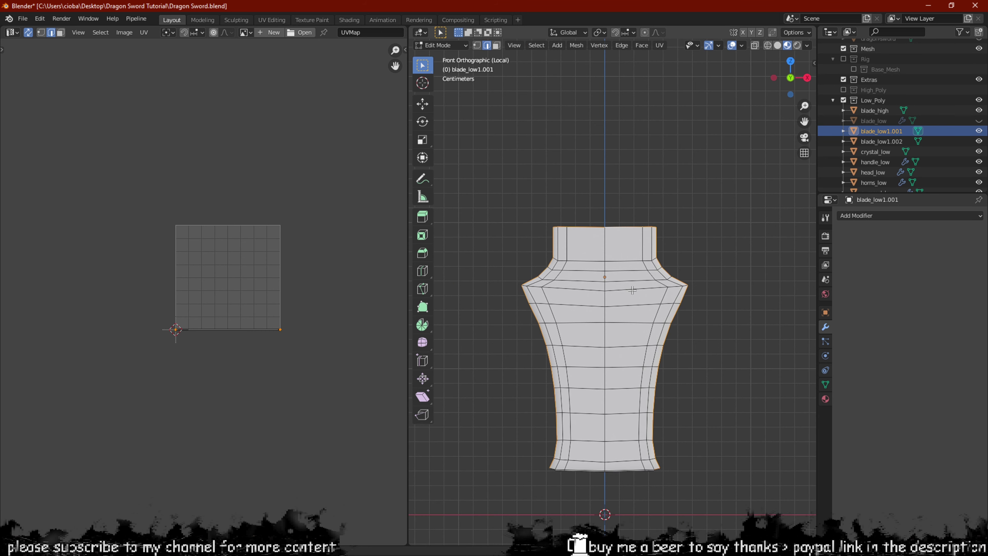
pyautogui.keyDown('shift'); pyautogui.moveTo(633, 290); pyautogui.dragTo(614, 33, button='middle'); pyautogui.keyUp('shift')
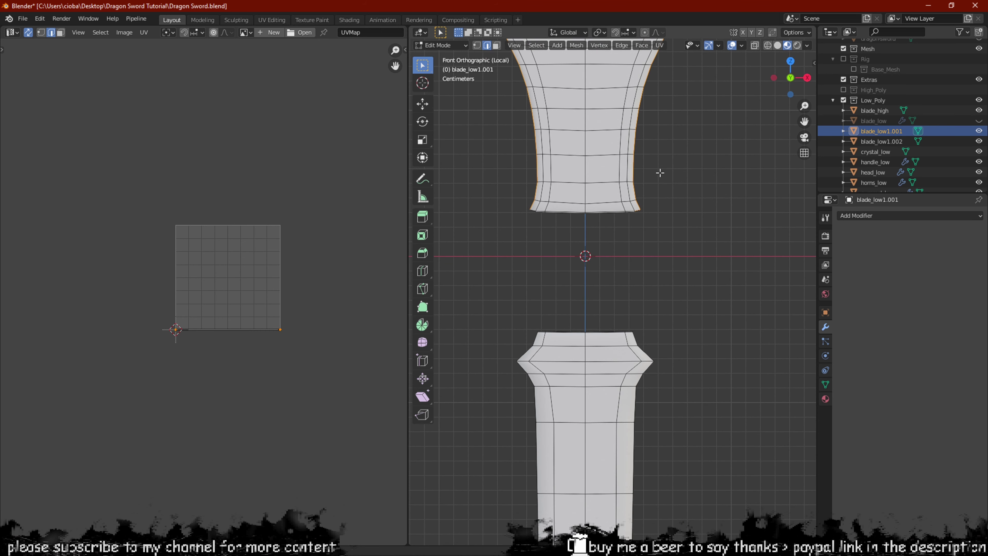
# Extend the edge selection around the lower end and thin sides of the upper blade section.
pyautogui.scroll(7, 646, 256)
pyautogui.moveTo(640, 258); pyautogui.dragTo(650, 277, button='middle')
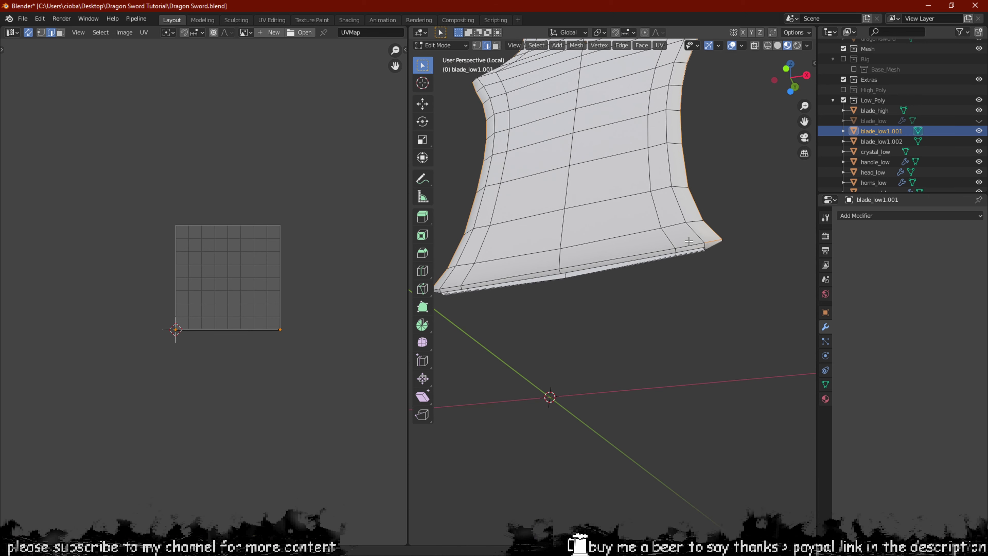
pyautogui.moveTo(688, 241); pyautogui.dragTo(657, 300, button='middle')
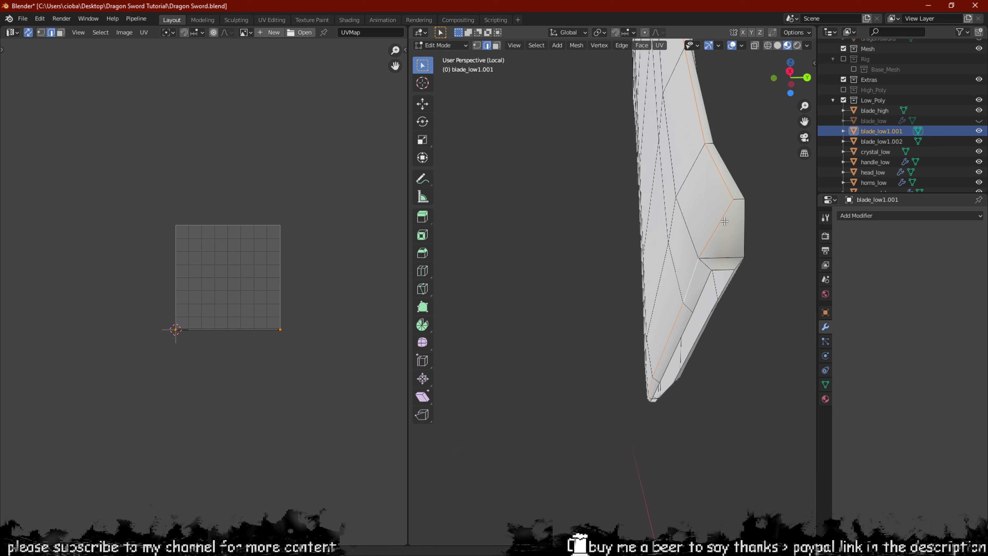
pyautogui.moveTo(740, 204); pyautogui.dragTo(724, 216, button='middle')
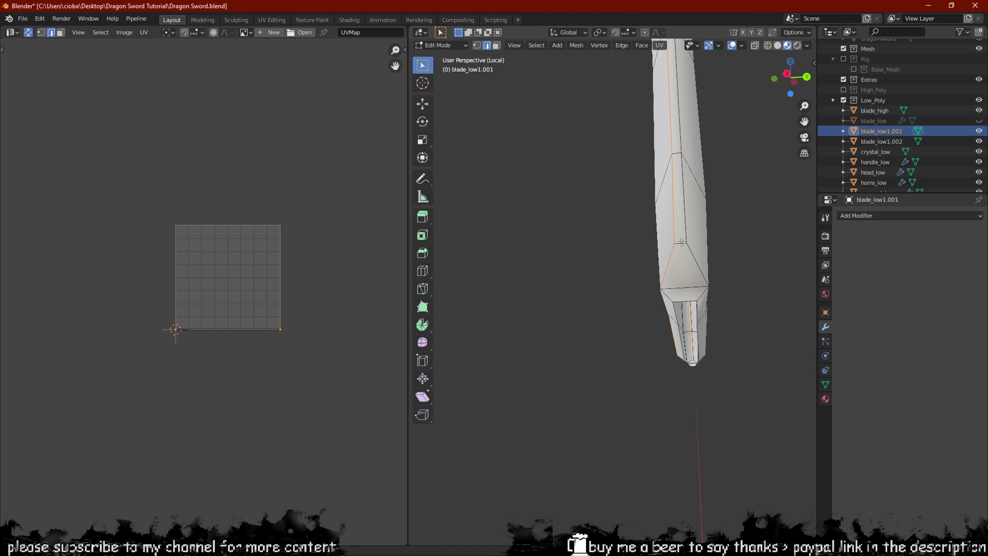
pyautogui.moveTo(683, 219); pyautogui.dragTo(684, 239, button='middle')
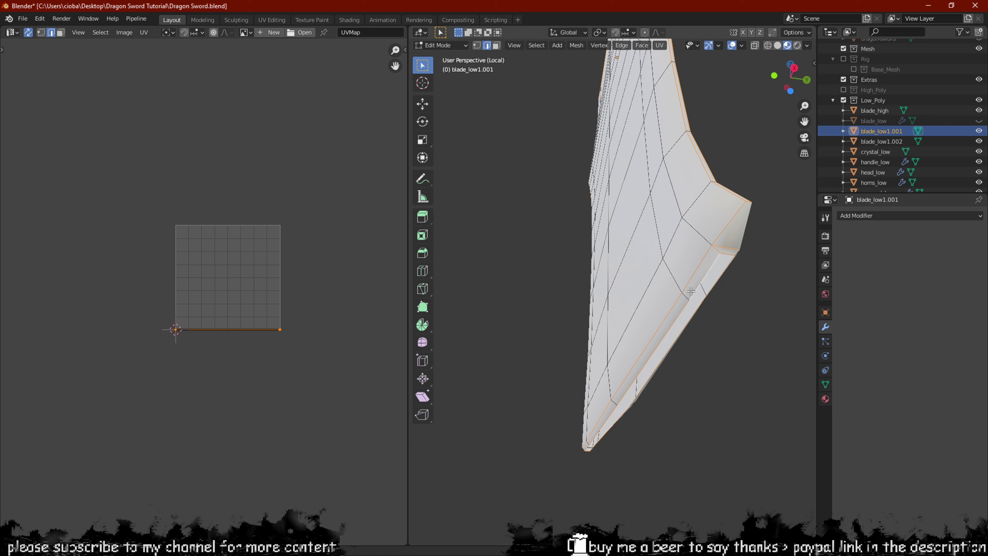
pyautogui.moveTo(691, 291); pyautogui.dragTo(590, 424, button='middle')
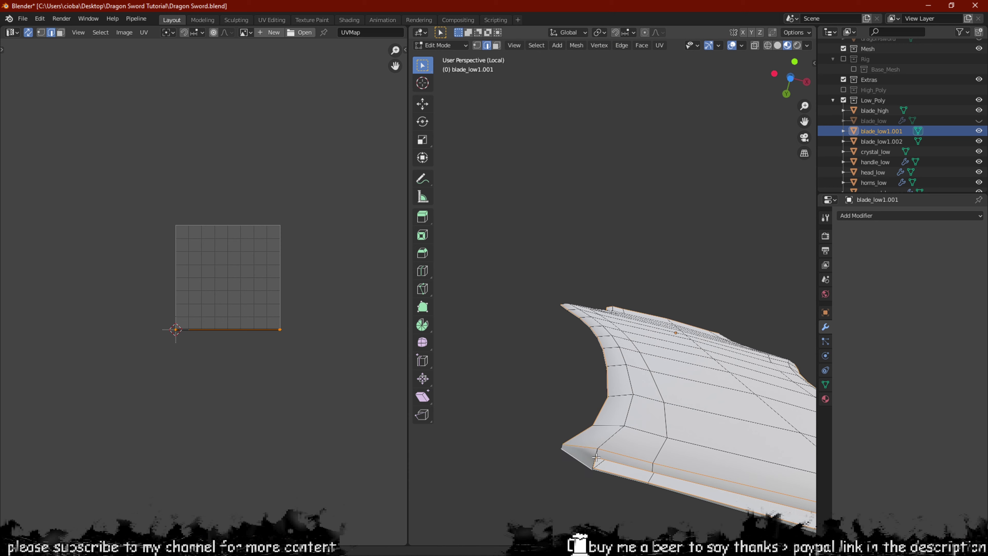
pyautogui.moveTo(609, 449); pyautogui.dragTo(724, 390, button='middle')
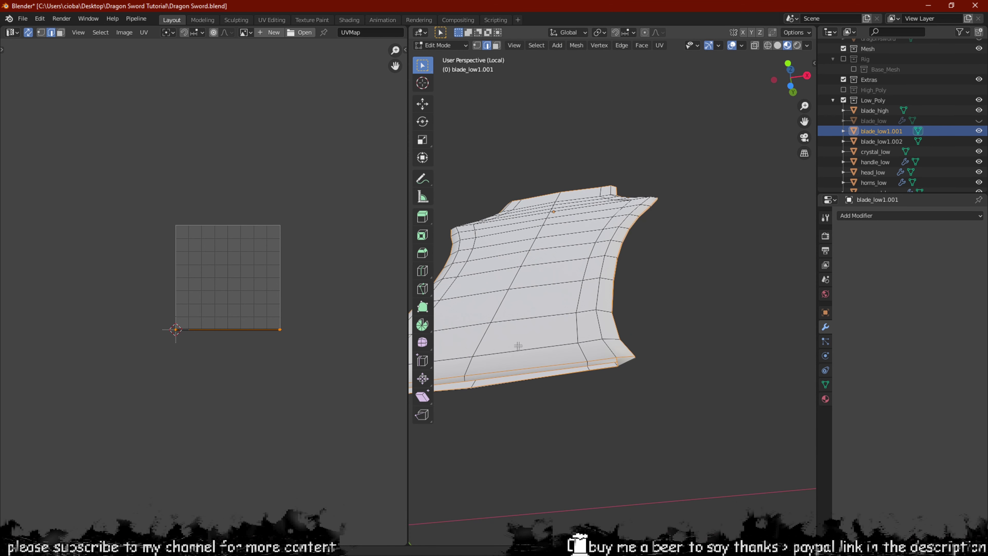
pyautogui.moveTo(517, 347); pyautogui.dragTo(680, 443, button='middle')
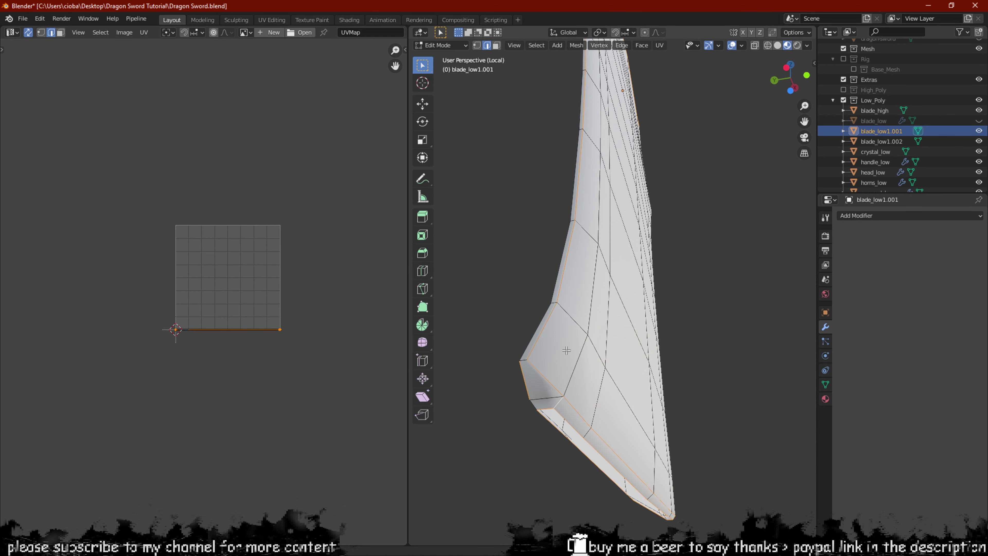
pyautogui.moveTo(566, 351); pyautogui.dragTo(628, 351, button='middle')
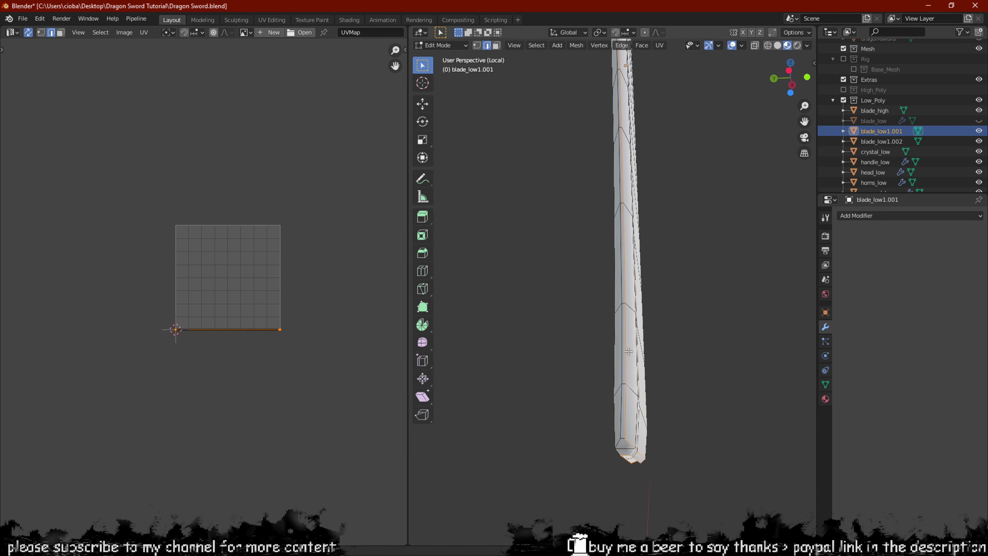
# Add centred lengthwise loop cuts along the thin side rims of the upper blade section.
pyautogui.moveTo(628, 416); pyautogui.dragTo(640, 386, button='middle')
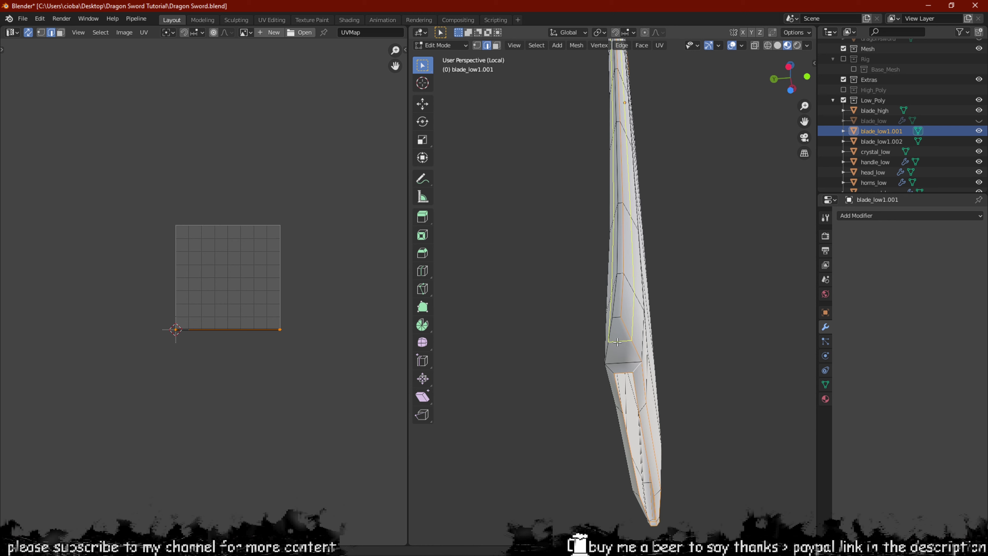
pyautogui.click(618, 360)
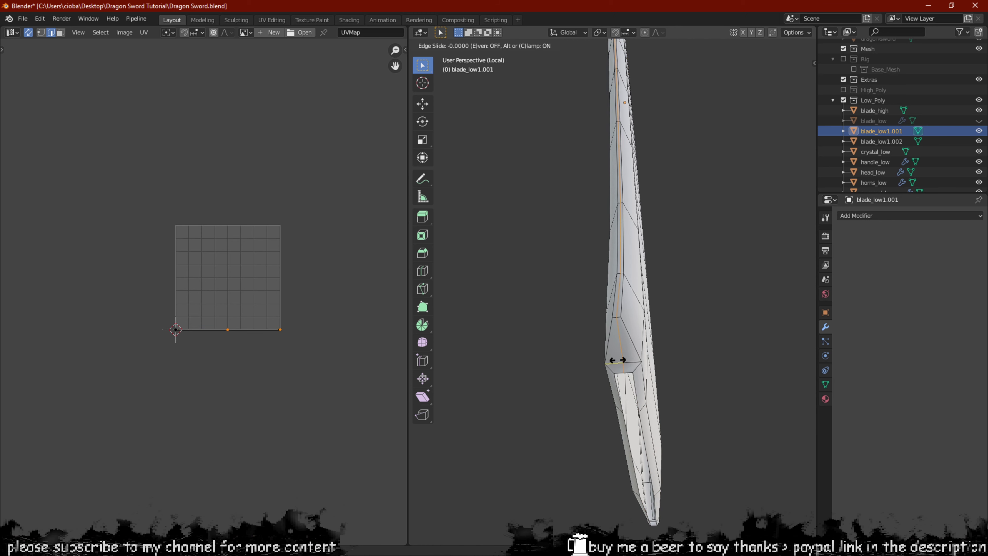
pyautogui.rightClick(618, 360)
pyautogui.moveTo(618, 360); pyautogui.dragTo(427, 362, button='middle')
pyautogui.moveTo(557, 359); pyautogui.dragTo(602, 381, button='middle')
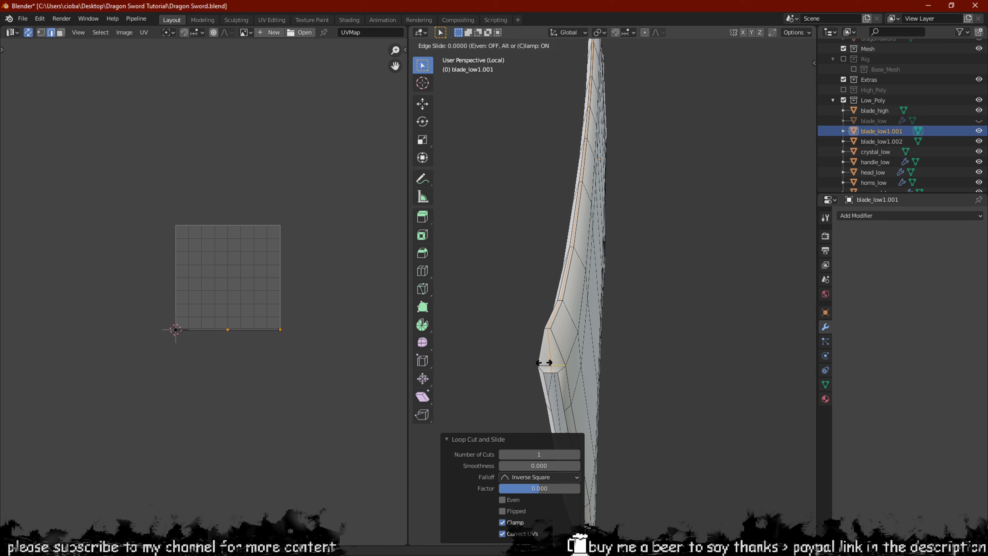
pyautogui.moveTo(547, 363); pyautogui.dragTo(629, 161, button='middle')
# Set up X-ray face selection from the right side and try selecting the +Y half of the upper blade section.
pyautogui.press('KP_3')
pyautogui.scroll(-3, 585, 271)
pyautogui.scroll(4, 684, 254)
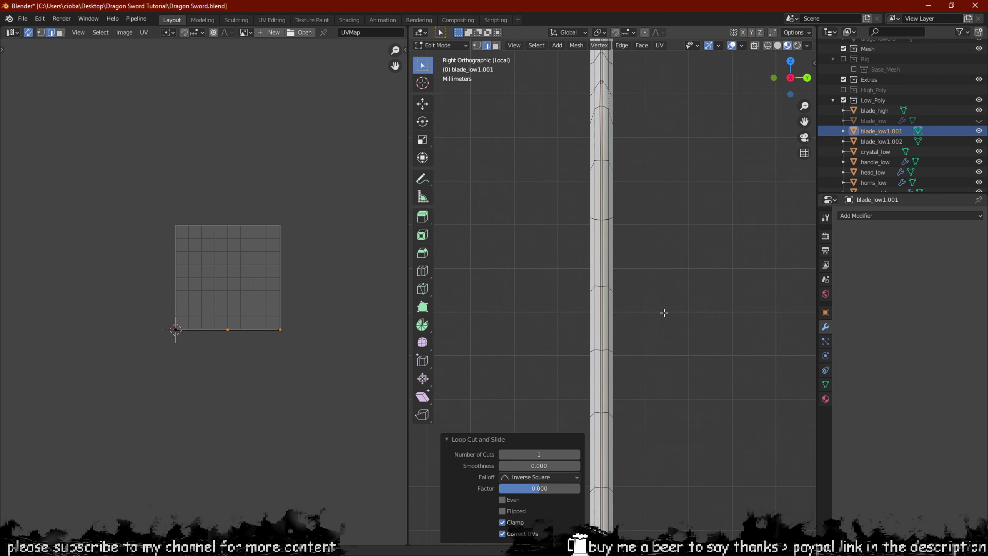
pyautogui.scroll(-6, 663, 309)
pyautogui.press('3')
pyautogui.scroll(2, 650, 275)
pyautogui.keyDown('shift'); pyautogui.moveTo(624, 310); pyautogui.dragTo(664, 298, button='middle'); pyautogui.keyUp('shift')
pyautogui.hotkey('alt', 'z')
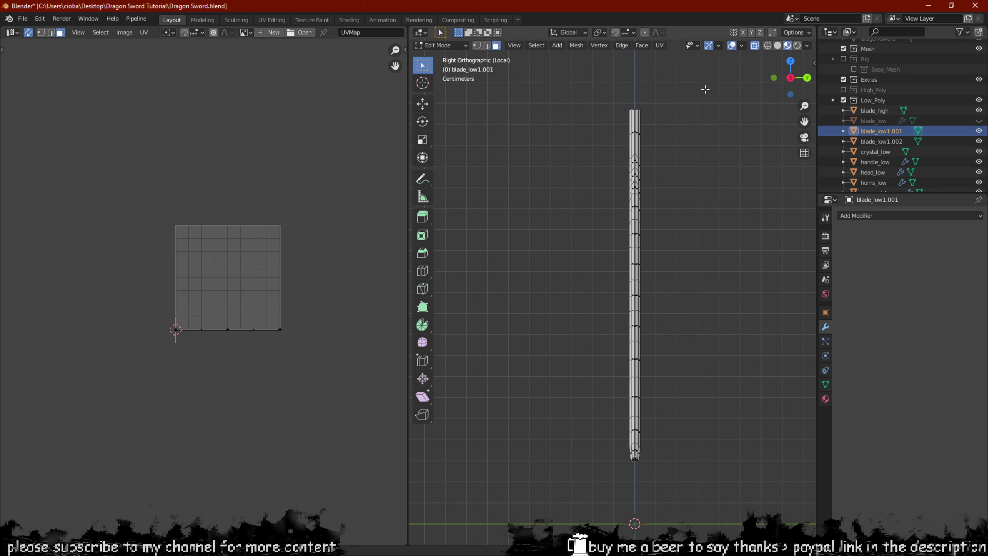
pyautogui.moveTo(708, 98); pyautogui.dragTo(635, 478)
pyautogui.scroll(5, 620, 344)
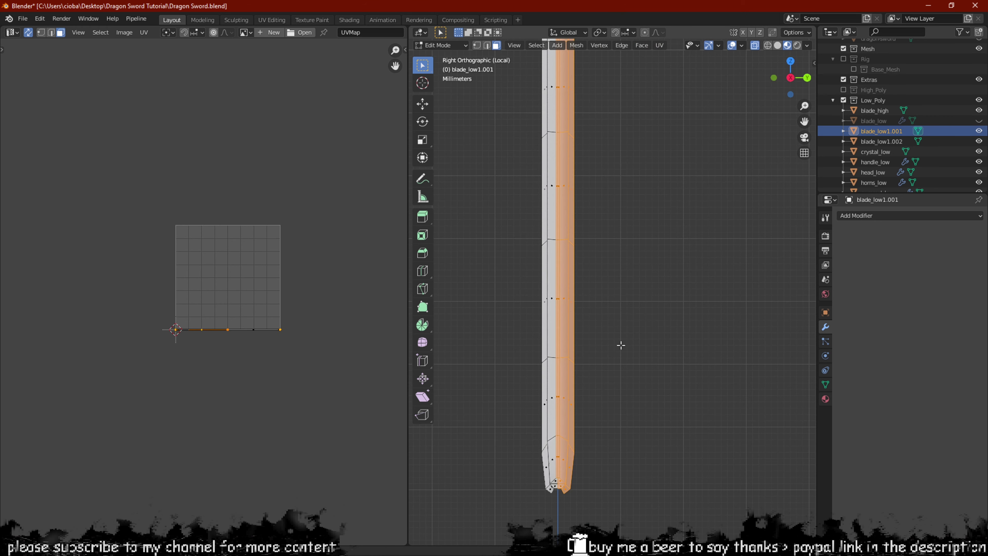
pyautogui.scroll(3, 602, 265)
pyautogui.click(606, 505)
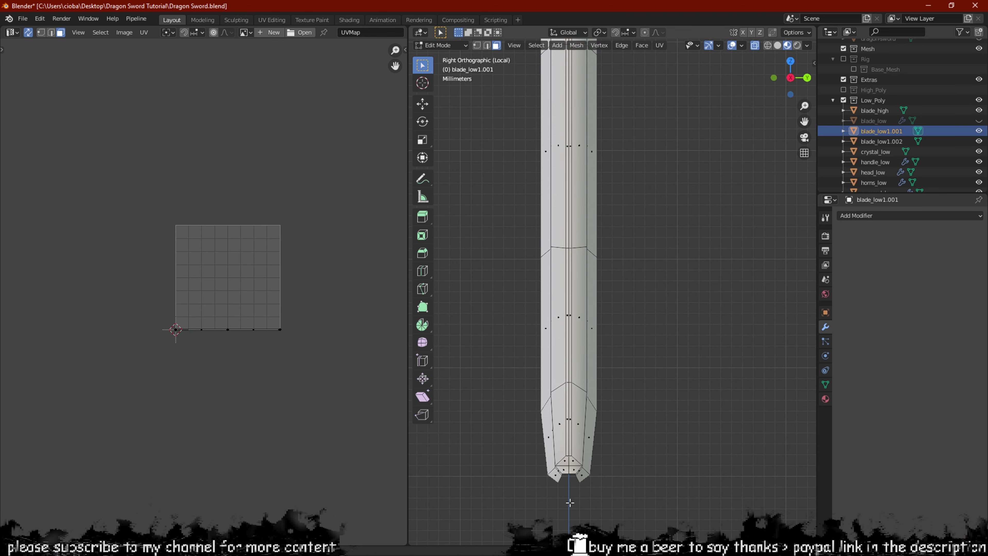
# Select the +Y half of the faces along the lower and middle parts of the upper blade section.
pyautogui.moveTo(591, 424); pyautogui.dragTo(679, 105)
pyautogui.keyDown('shift'); pyautogui.moveTo(618, 156); pyautogui.dragTo(612, 349, button='middle'); pyautogui.keyUp('shift')
pyautogui.moveTo(665, 77); pyautogui.dragTo(567, 382)
pyautogui.keyDown('shift'); pyautogui.moveTo(625, 167); pyautogui.dragTo(693, 553, button='middle'); pyautogui.keyUp('shift')
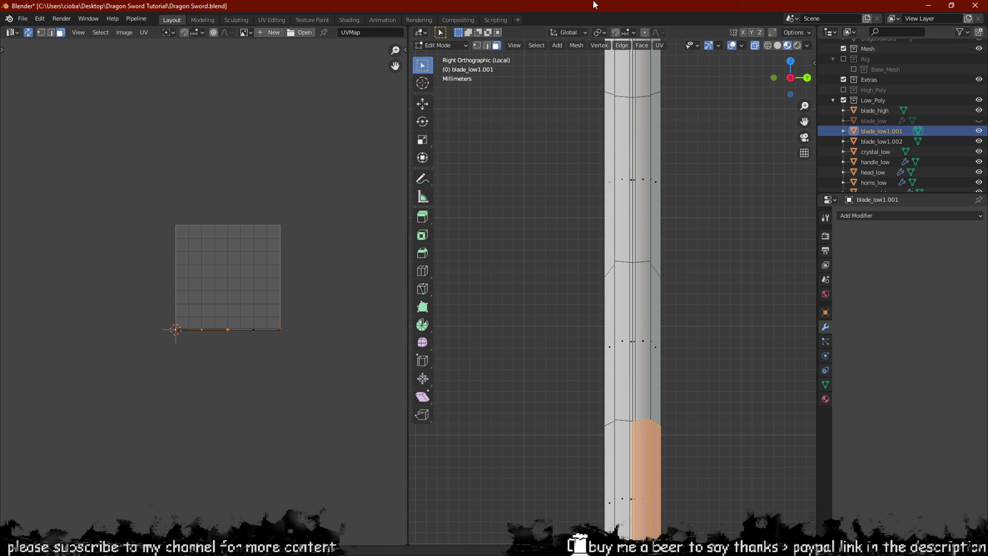
pyautogui.scroll(-2, 719, 231)
pyautogui.keyDown('shift'); pyautogui.moveTo(683, 160); pyautogui.dragTo(638, 319, button='middle'); pyautogui.keyUp('shift')
pyautogui.scroll(-2, 638, 318)
pyautogui.moveTo(675, 166); pyautogui.dragTo(602, 469)
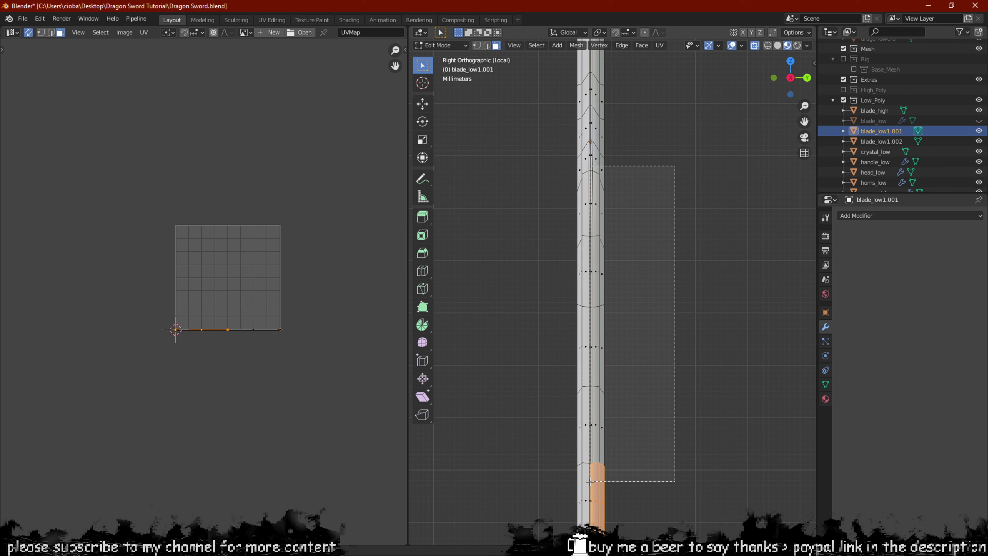
pyautogui.moveTo(591, 482); pyautogui.dragTo(591, 482)
pyautogui.scroll(5, 620, 324)
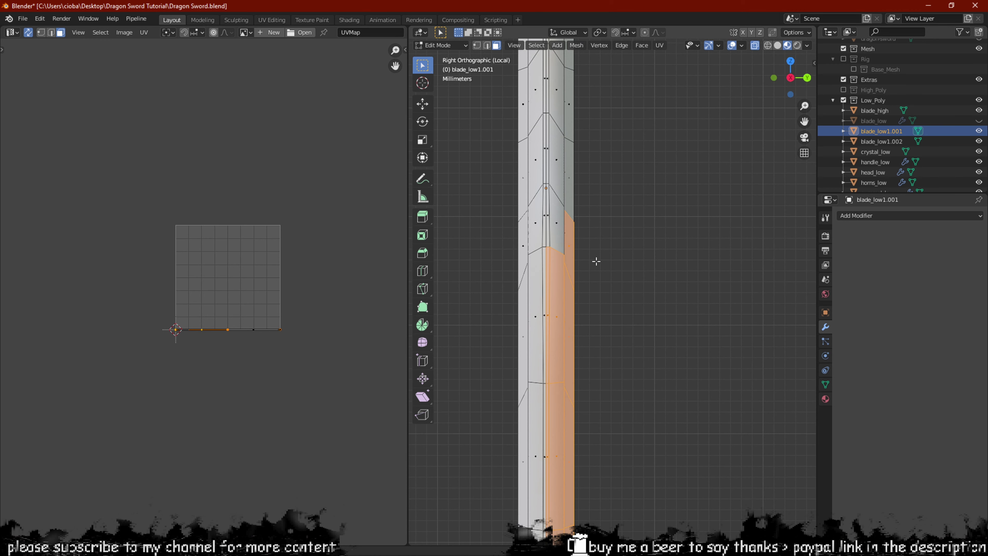
# Add the remaining +Y faces up to the top of the upper blade section to the selection and delete the faces.
pyautogui.scroll(-5, 603, 264)
pyautogui.moveTo(673, 90); pyautogui.dragTo(604, 391)
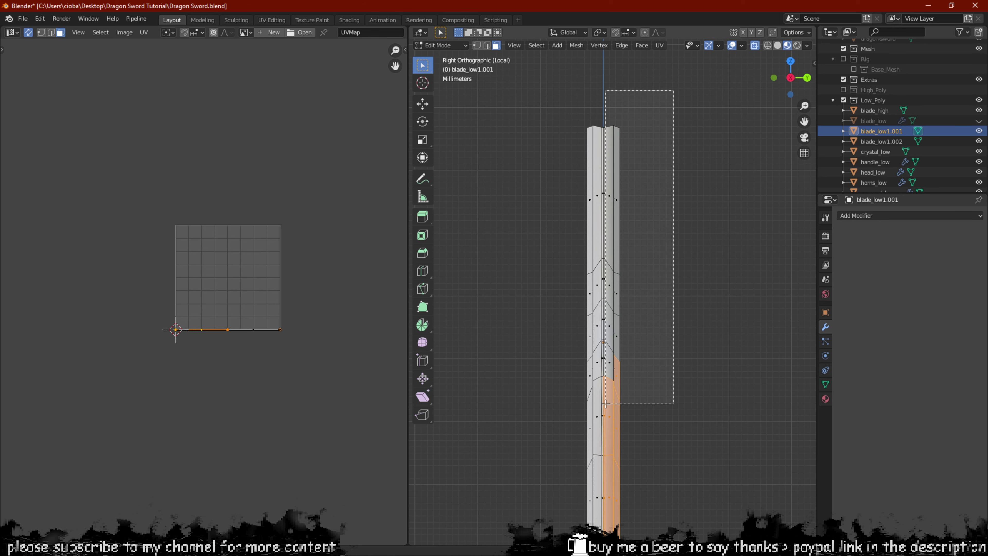
pyautogui.moveTo(604, 403); pyautogui.dragTo(604, 404)
pyautogui.scroll(6, 604, 404)
pyautogui.moveTo(662, 139); pyautogui.dragTo(587, 457)
pyautogui.keyDown('shift'); pyautogui.moveTo(627, 269); pyautogui.dragTo(686, 239, button='middle'); pyautogui.keyUp('shift')
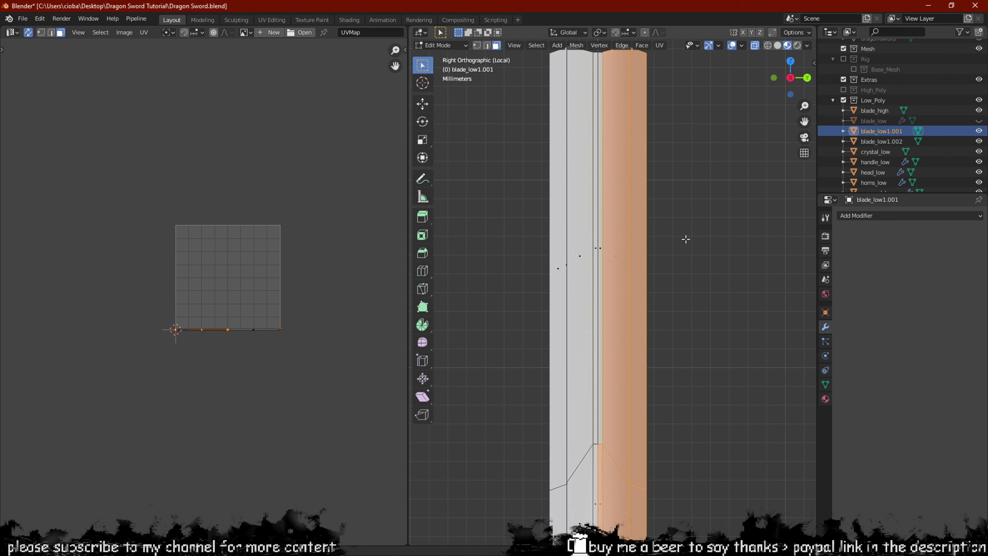
pyautogui.moveTo(667, 114); pyautogui.dragTo(607, 305)
pyautogui.scroll(-3, 607, 300)
pyautogui.press('x')
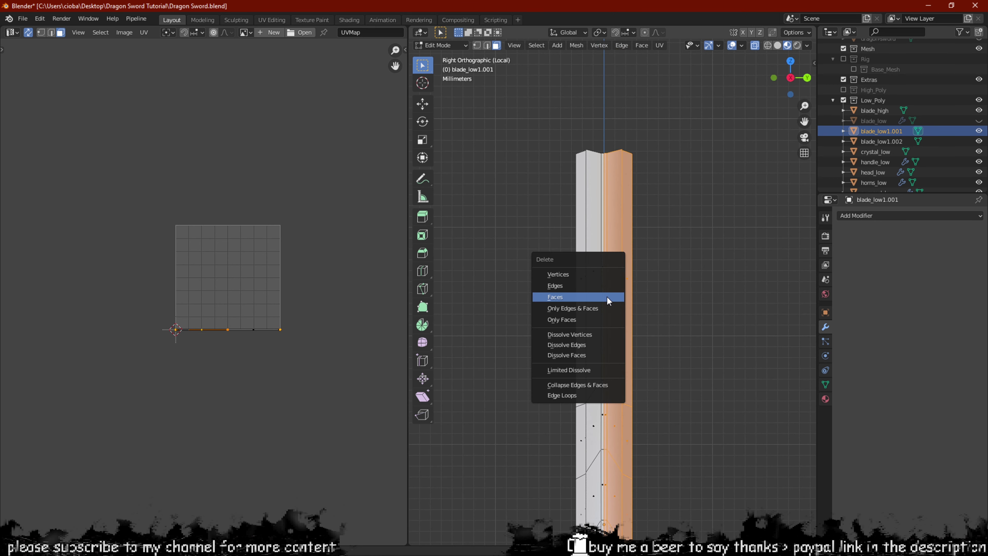
pyautogui.click(607, 297)
# Add centred lengthwise loop cuts along the thin side rims of the lower blade section.
pyautogui.moveTo(607, 297); pyautogui.dragTo(617, 277, button='middle')
pyautogui.keyDown('shift'); pyautogui.moveTo(639, 356); pyautogui.dragTo(596, 131, button='middle'); pyautogui.keyUp('shift')
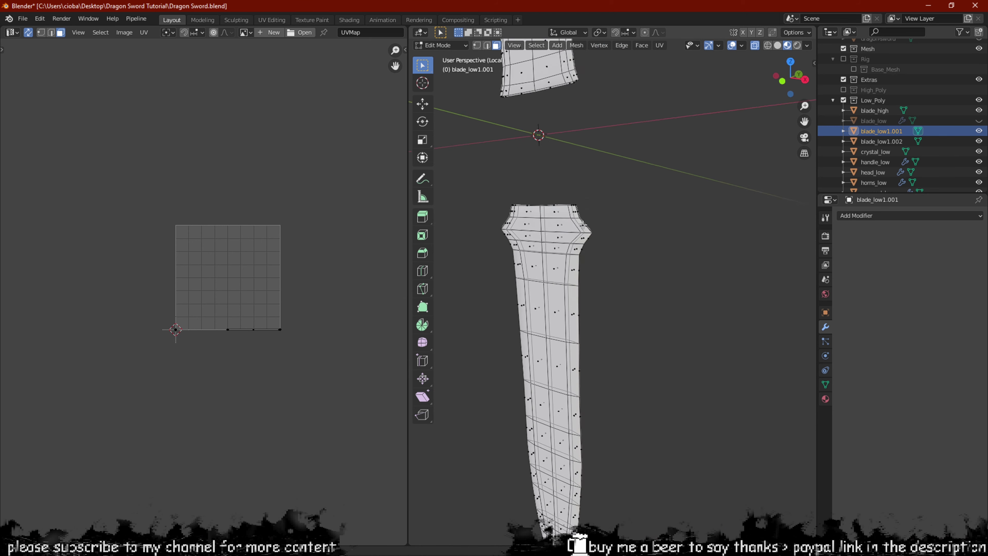
pyautogui.scroll(-1, 607, 288)
pyautogui.keyDown('shift'); pyautogui.moveTo(608, 295); pyautogui.dragTo(600, 134, button='middle'); pyautogui.keyUp('shift')
pyautogui.scroll(1, 596, 290)
pyautogui.moveTo(595, 291); pyautogui.dragTo(587, 286, button='middle')
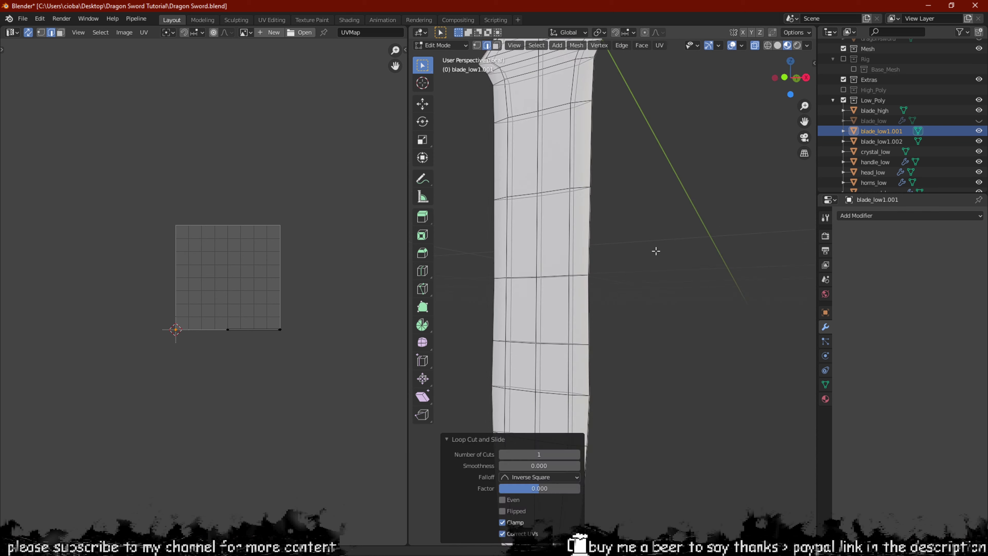
pyautogui.moveTo(684, 258); pyautogui.dragTo(654, 267, button='middle')
pyautogui.scroll(2, 623, 274)
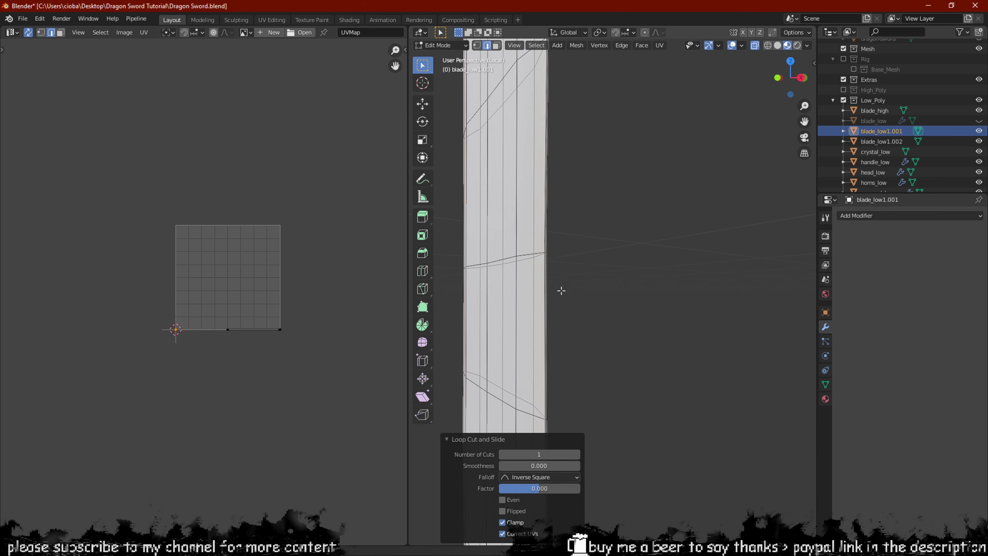
pyautogui.moveTo(560, 290); pyautogui.dragTo(514, 290, button='middle')
pyautogui.moveTo(599, 268); pyautogui.dragTo(584, 276, button='middle')
pyautogui.scroll(2, 583, 277)
pyautogui.scroll(-5, 583, 276)
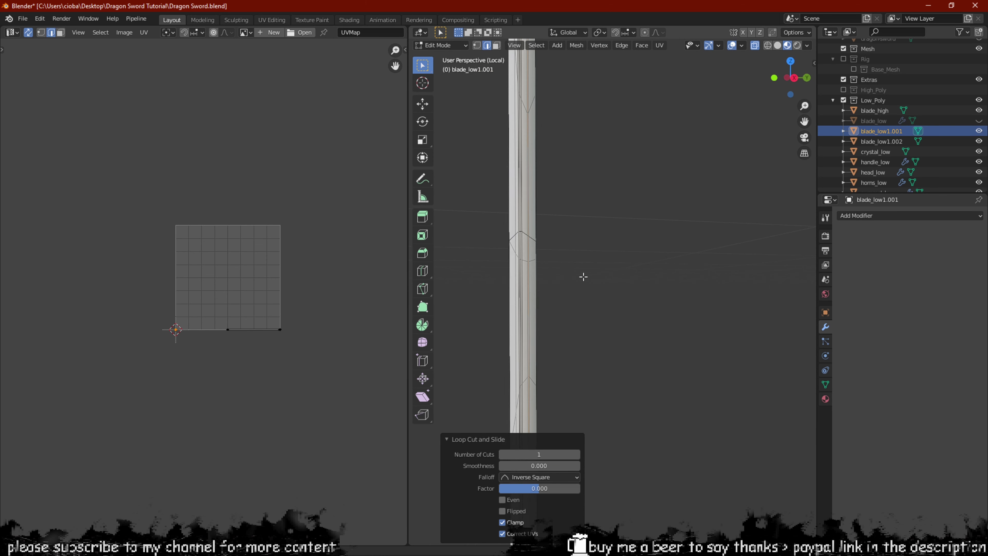
# Set up face selection from the right side and select the +Y faces at the top end of the lower blade section.
pyautogui.press('KP_3')
pyautogui.press('3')
pyautogui.scroll(-4, 575, 284)
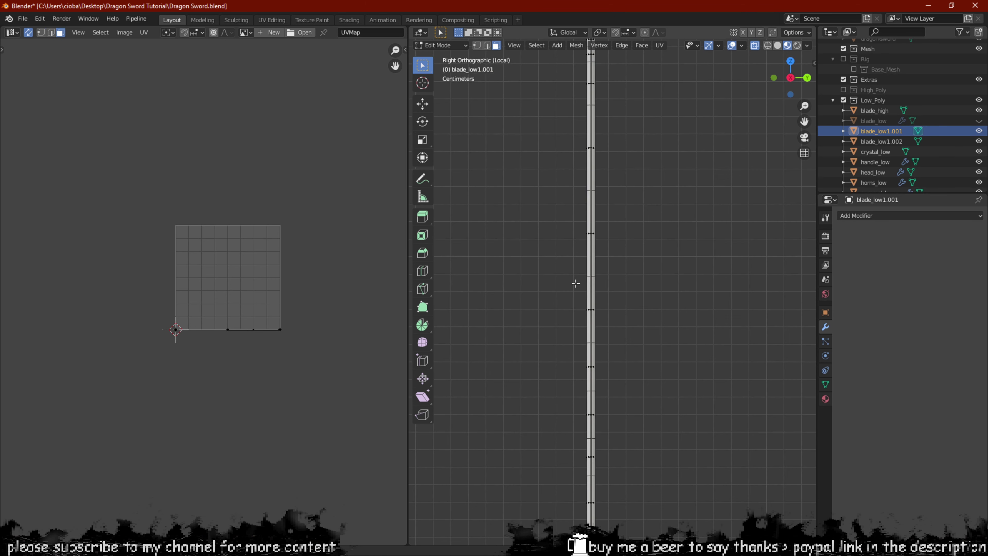
pyautogui.scroll(7, 618, 128)
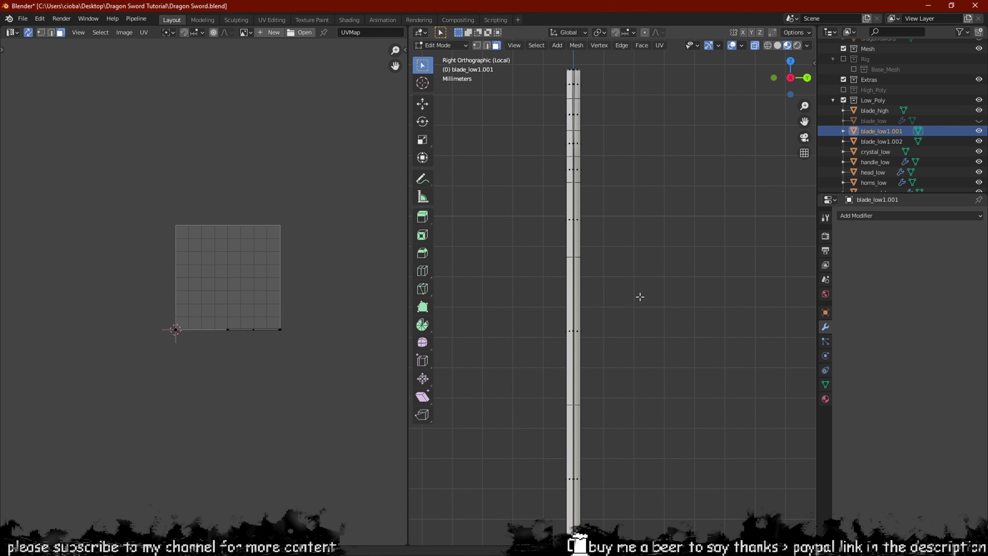
pyautogui.scroll(-1, 639, 293)
pyautogui.scroll(4, 640, 295)
pyautogui.scroll(1, 641, 294)
pyautogui.moveTo(720, 130); pyautogui.dragTo(570, 534)
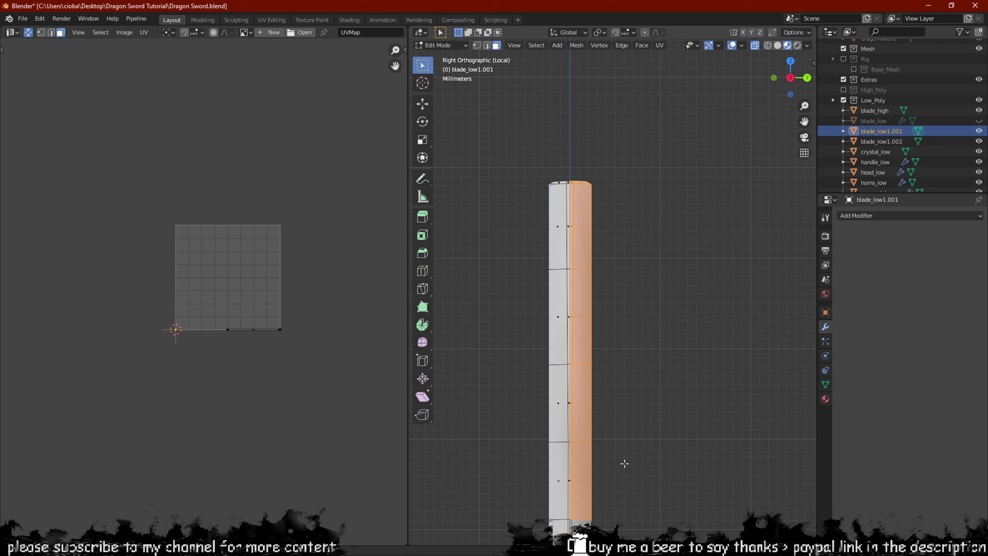
pyautogui.keyDown('shift'); pyautogui.moveTo(624, 464); pyautogui.dragTo(692, 154, button='middle'); pyautogui.keyUp('shift')
pyautogui.keyDown('shift'); pyautogui.moveTo(702, 145); pyautogui.dragTo(621, 530); pyautogui.keyUp('shift')
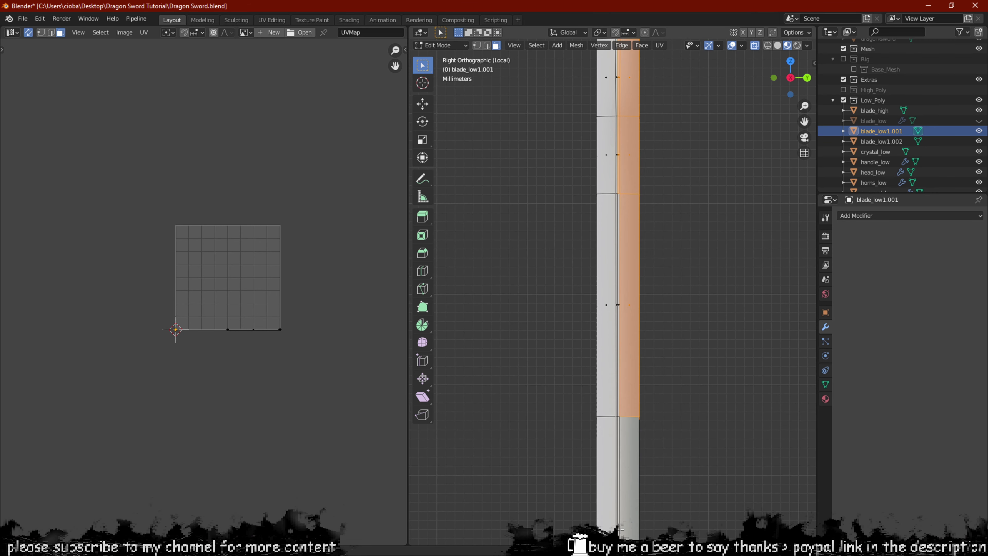
# Add the +Y faces of the next long stretch below the top end of the lower blade section to the selection.
pyautogui.scroll(5, 662, 351)
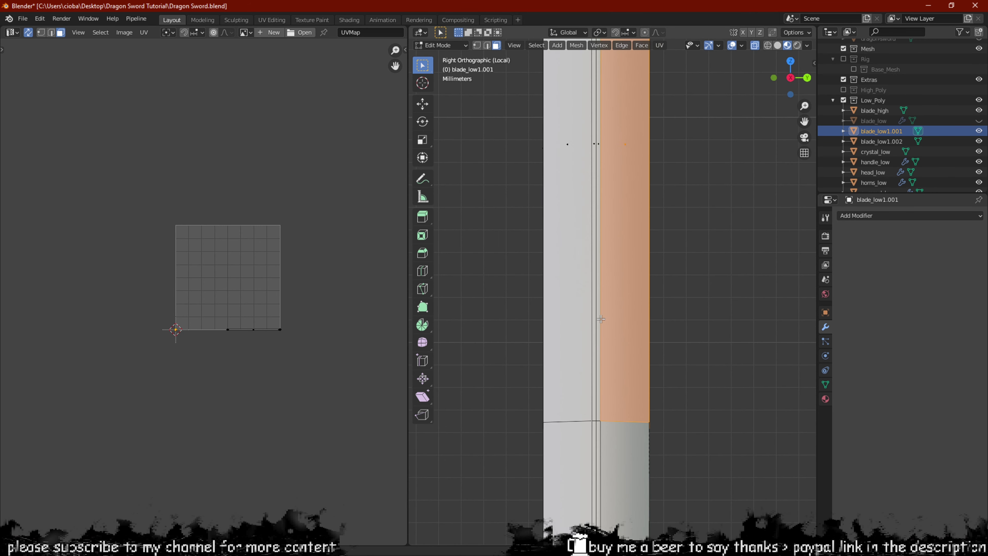
pyautogui.keyDown('shift'); pyautogui.moveTo(612, 477); pyautogui.dragTo(608, 234, button='middle'); pyautogui.keyUp('shift')
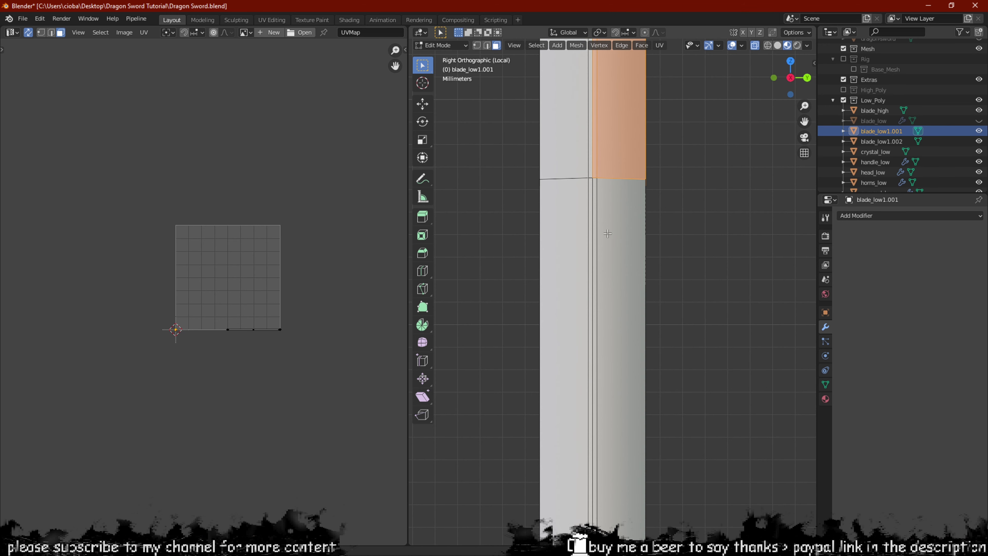
pyautogui.keyDown('shift'); pyautogui.moveTo(646, 479); pyautogui.dragTo(664, 251, button='middle'); pyautogui.keyUp('shift')
pyautogui.keyDown('shift'); pyautogui.moveTo(663, 399); pyautogui.dragTo(612, 214, button='middle'); pyautogui.keyUp('shift')
pyautogui.keyDown('shift'); pyautogui.moveTo(641, 275); pyautogui.dragTo(559, 362); pyautogui.keyUp('shift')
pyautogui.keyDown('shift'); pyautogui.moveTo(580, 162); pyautogui.dragTo(594, 162, button='middle'); pyautogui.keyUp('shift')
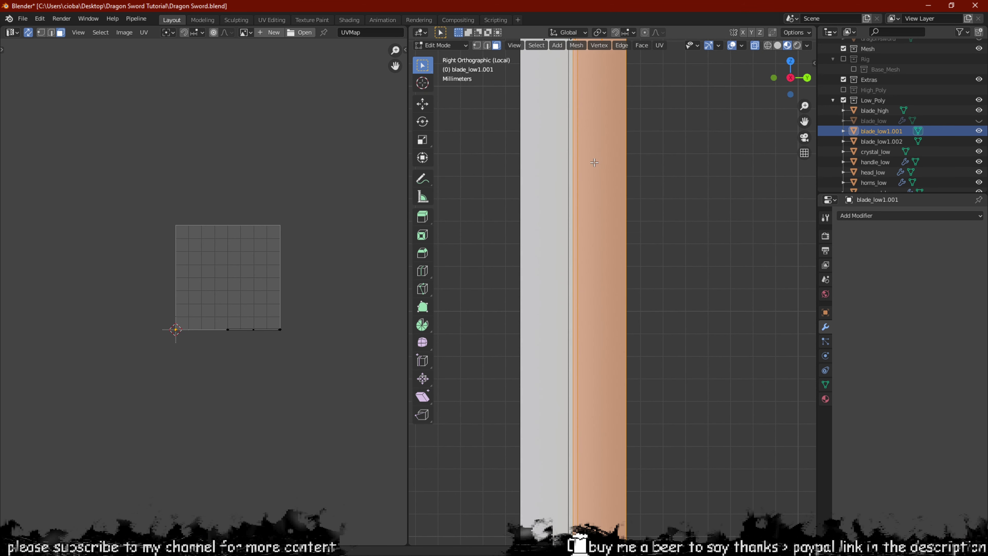
pyautogui.scroll(-4, 608, 409)
pyautogui.keyDown('shift'); pyautogui.moveTo(607, 435); pyautogui.dragTo(599, 101, button='middle'); pyautogui.keyUp('shift')
pyautogui.scroll(4, 592, 396)
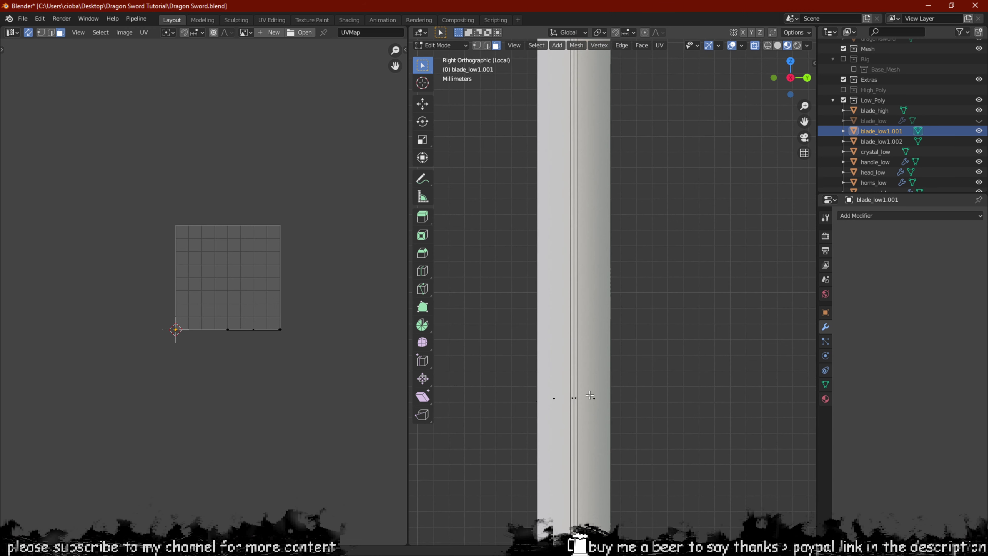
pyautogui.keyDown('shift'); pyautogui.moveTo(602, 325); pyautogui.dragTo(617, 220, button='middle'); pyautogui.keyUp('shift')
pyautogui.keyDown('shift'); pyautogui.moveTo(641, 268); pyautogui.dragTo(613, 327); pyautogui.keyUp('shift')
pyautogui.keyDown('shift'); pyautogui.moveTo(570, 355); pyautogui.dragTo(570, 355); pyautogui.keyUp('shift')
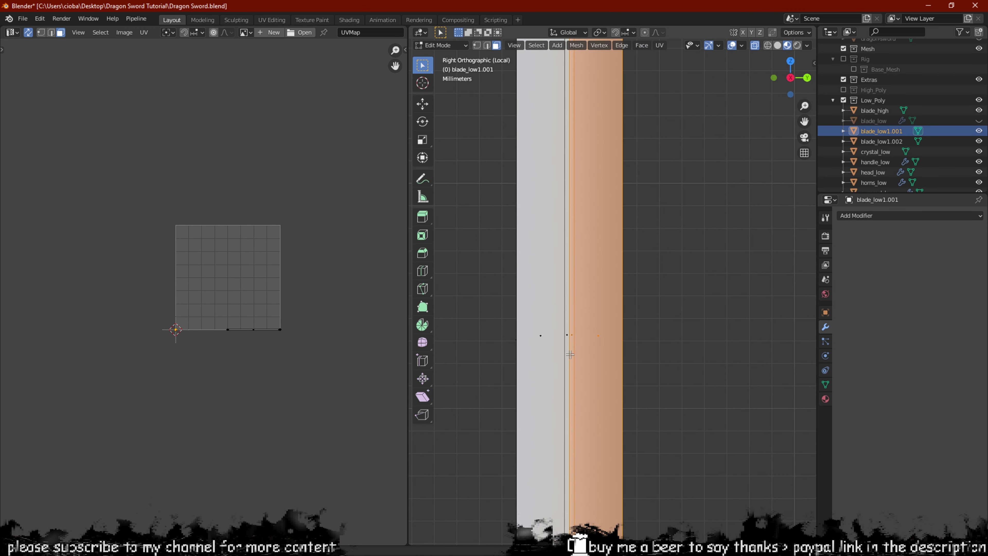
# Continue the +Y face selection down the middle part of the lower blade section.
pyautogui.scroll(-4, 609, 344)
pyautogui.scroll(6, 609, 343)
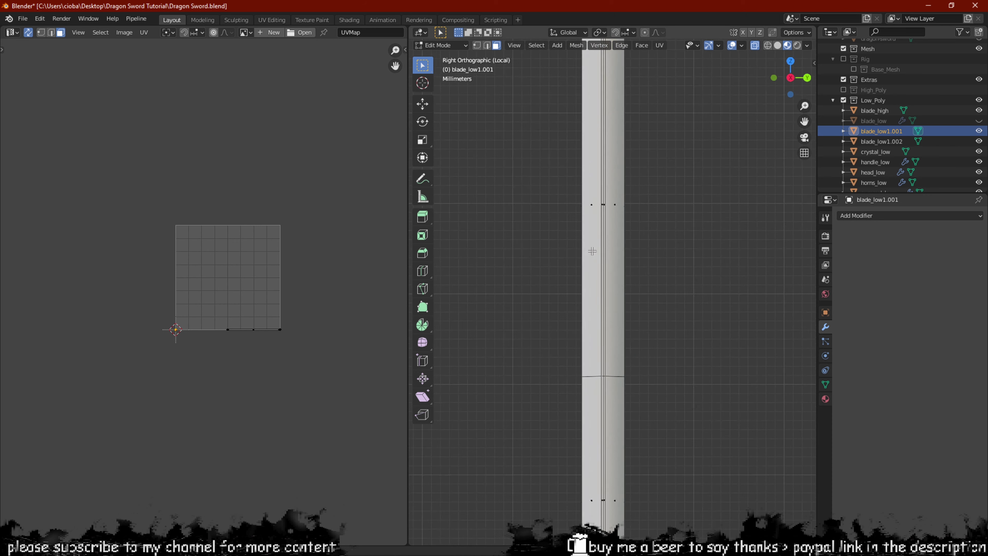
pyautogui.moveTo(698, 93); pyautogui.dragTo(594, 151)
pyautogui.scroll(-3, 595, 320)
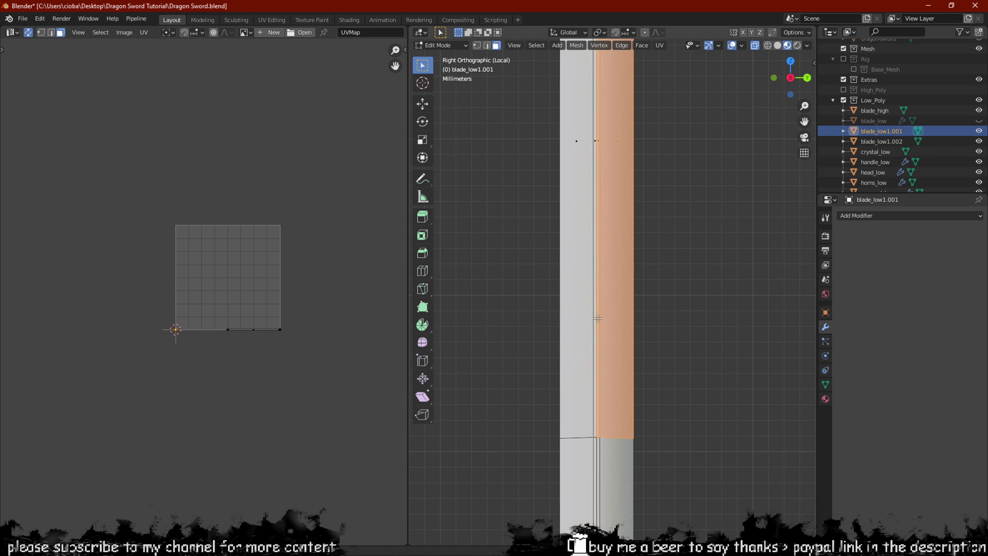
pyautogui.keyDown('shift'); pyautogui.moveTo(611, 370); pyautogui.dragTo(638, 134, button='middle'); pyautogui.keyUp('shift')
pyautogui.scroll(3, 675, 312)
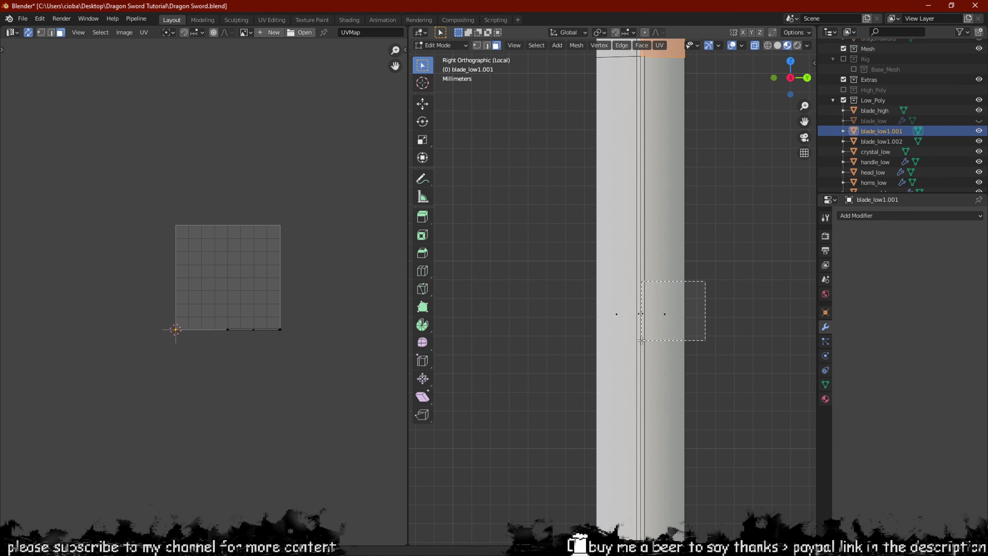
pyautogui.keyDown('shift'); pyautogui.moveTo(642, 341); pyautogui.dragTo(643, 342); pyautogui.keyUp('shift')
pyautogui.scroll(-5, 686, 428)
pyautogui.keyDown('shift'); pyautogui.moveTo(668, 431); pyautogui.dragTo(618, 142, button='middle'); pyautogui.keyUp('shift')
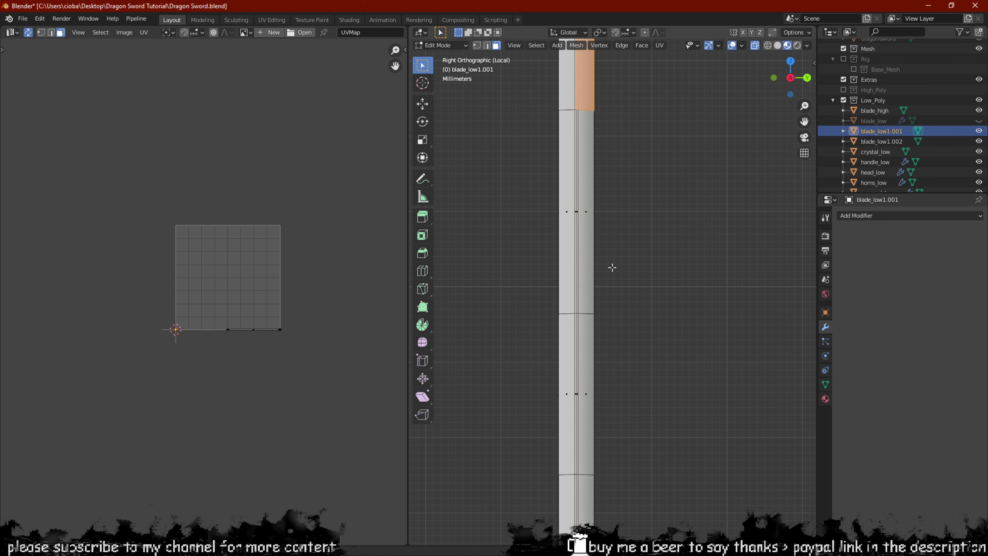
pyautogui.scroll(2, 607, 194)
pyautogui.keyDown('shift'); pyautogui.moveTo(632, 142); pyautogui.dragTo(561, 469); pyautogui.keyUp('shift')
pyautogui.keyDown('shift'); pyautogui.moveTo(561, 470); pyautogui.dragTo(757, 78, button='middle'); pyautogui.keyUp('shift')
pyautogui.keyDown('shift'); pyautogui.moveTo(744, 66); pyautogui.dragTo(659, 337); pyautogui.keyUp('shift')
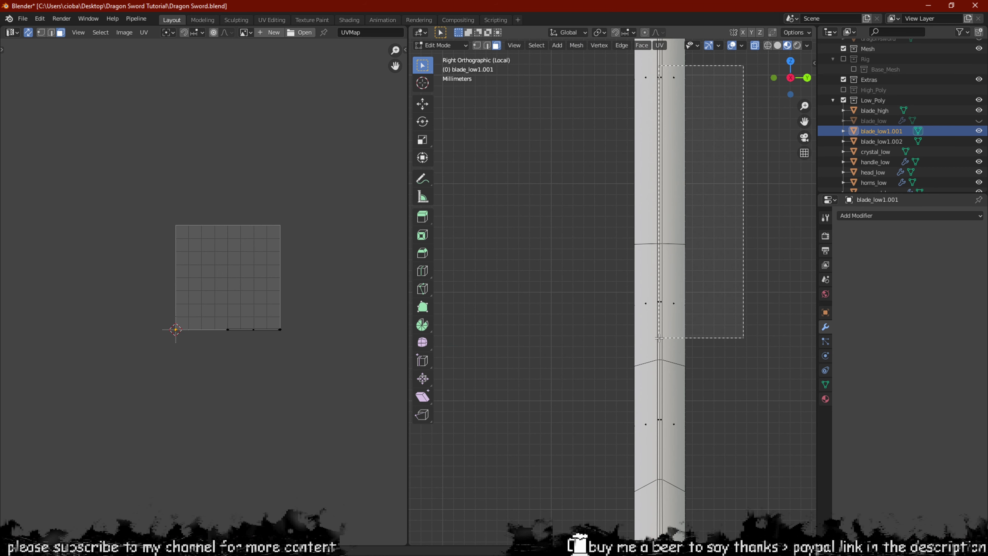
pyautogui.keyDown('shift'); pyautogui.moveTo(660, 337); pyautogui.dragTo(660, 337); pyautogui.keyUp('shift')
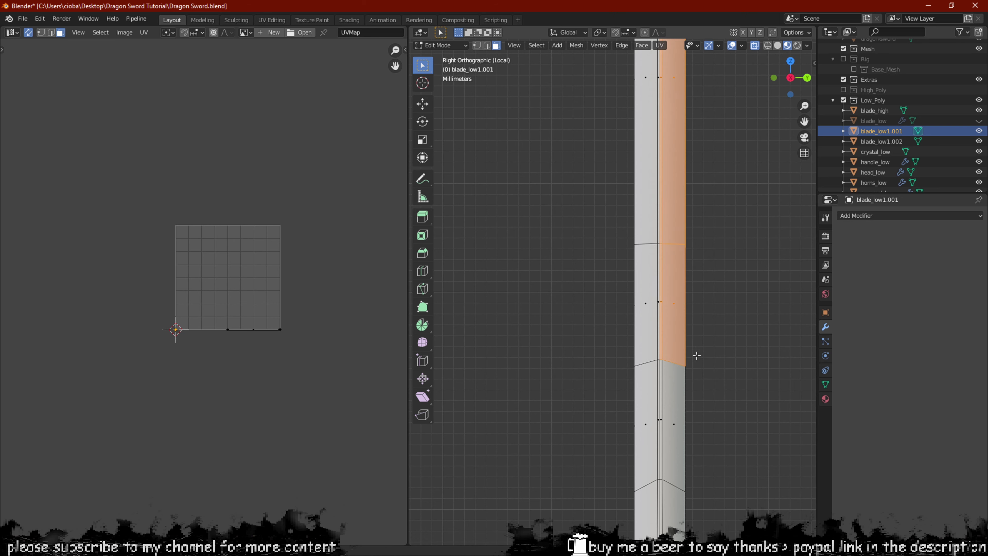
# Extend the +Y face selection down to the start of the tapering tip of the lower blade section and delete the selected faces.
pyautogui.keyDown('shift'); pyautogui.moveTo(704, 396); pyautogui.dragTo(625, 99, button='middle'); pyautogui.keyUp('shift')
pyautogui.keyDown('shift'); pyautogui.moveTo(639, 89); pyautogui.dragTo(557, 446); pyautogui.keyUp('shift')
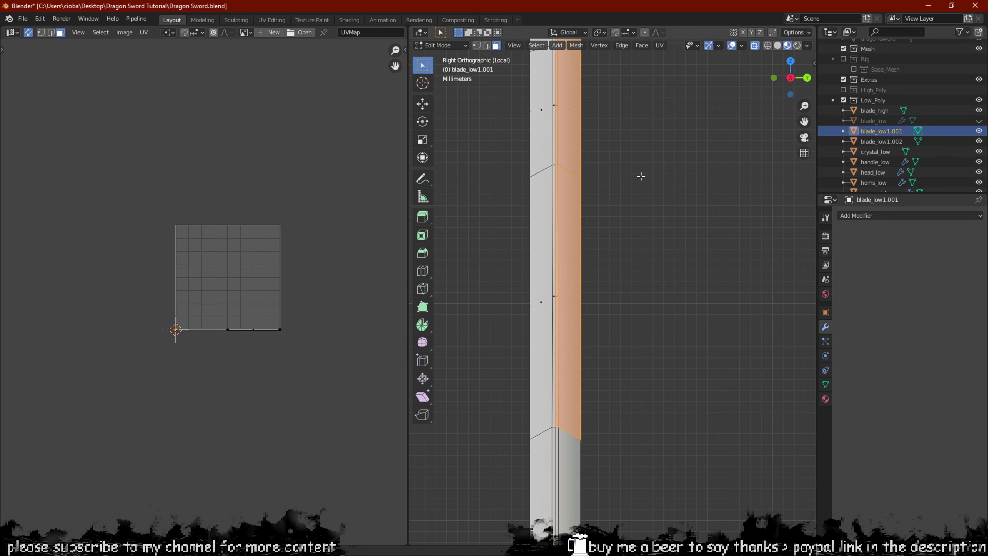
pyautogui.moveTo(641, 176)
pyautogui.keyDown('shift'); pyautogui.mouseDown(button='middle')
pyautogui.moveTo(629, 212)
pyautogui.moveTo(654, 175)
pyautogui.mouseUp(button='middle'); pyautogui.keyUp('shift')
pyautogui.keyDown('shift'); pyautogui.moveTo(653, 175); pyautogui.dragTo(568, 315); pyautogui.keyUp('shift')
pyautogui.keyDown('shift'); pyautogui.moveTo(571, 311); pyautogui.dragTo(615, 150, button='middle'); pyautogui.keyUp('shift')
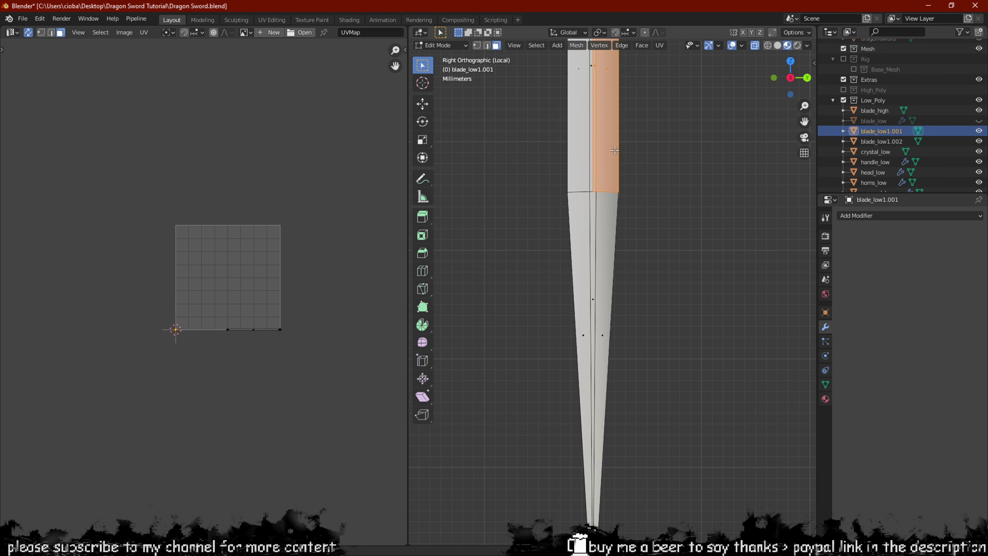
pyautogui.scroll(3, 617, 212)
pyautogui.scroll(-1, 621, 214)
pyautogui.press('x')
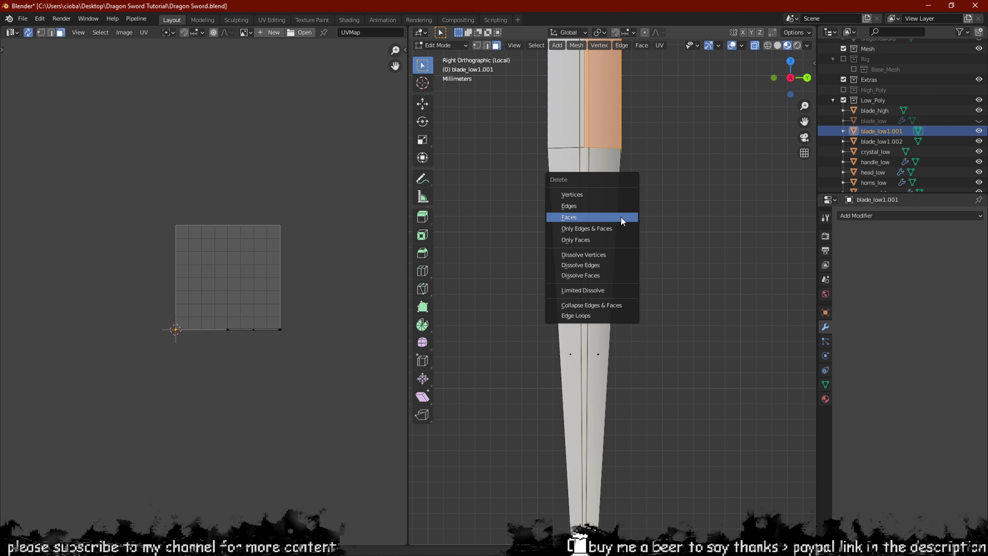
pyautogui.click(621, 217)
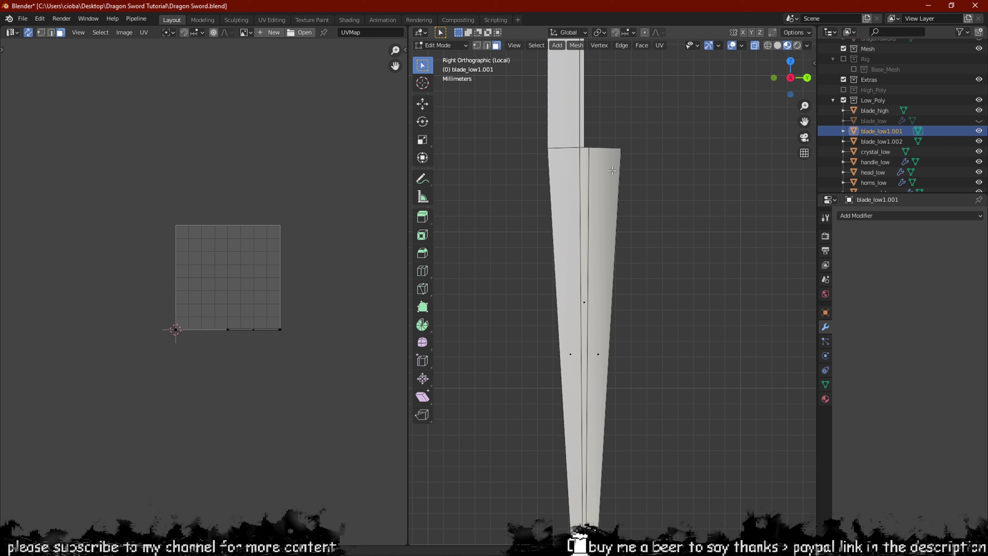
pyautogui.press('2')
pyautogui.press('g')
pyautogui.press('g')
pyautogui.click(580, 219)
pyautogui.hotkey('ctrl', 'z')
pyautogui.hotkey('ctrl', 'z')
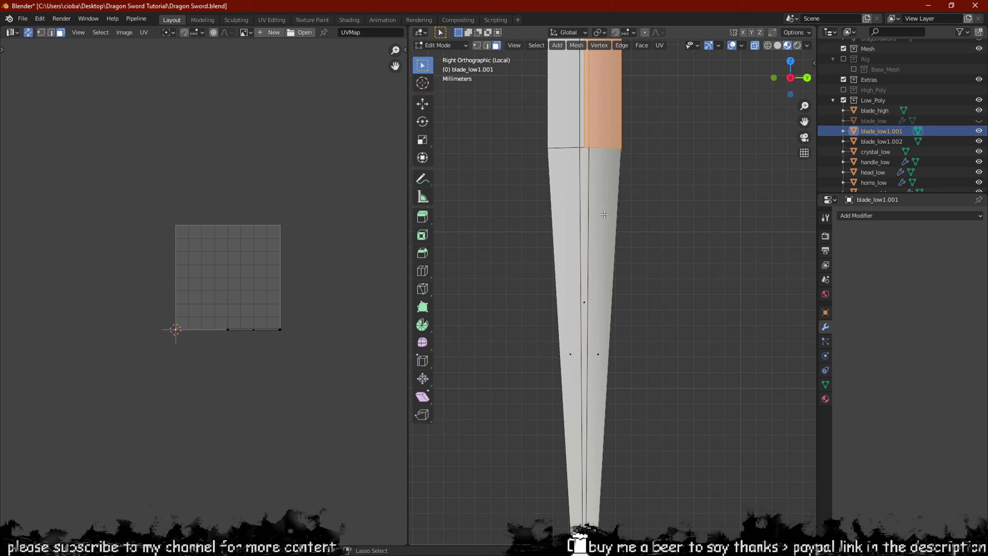
pyautogui.hotkey('ctrl', 'shift', 'z')
# Delete the broad +Y faces on the tapering tip of the lower blade section.
pyautogui.scroll(-2, 620, 203)
pyautogui.scroll(2, 640, 228)
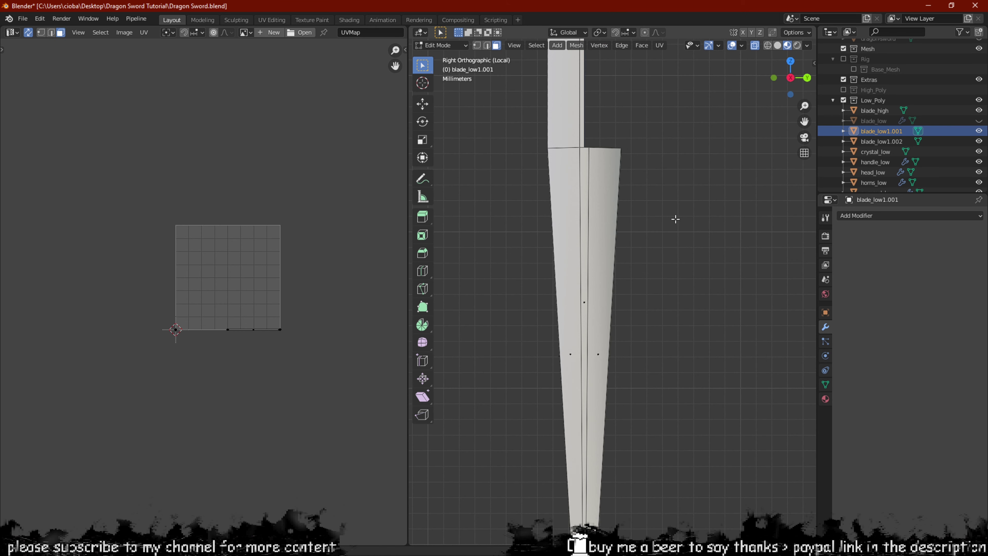
pyautogui.moveTo(713, 84); pyautogui.dragTo(596, 430)
pyautogui.press('x')
pyautogui.click(596, 430)
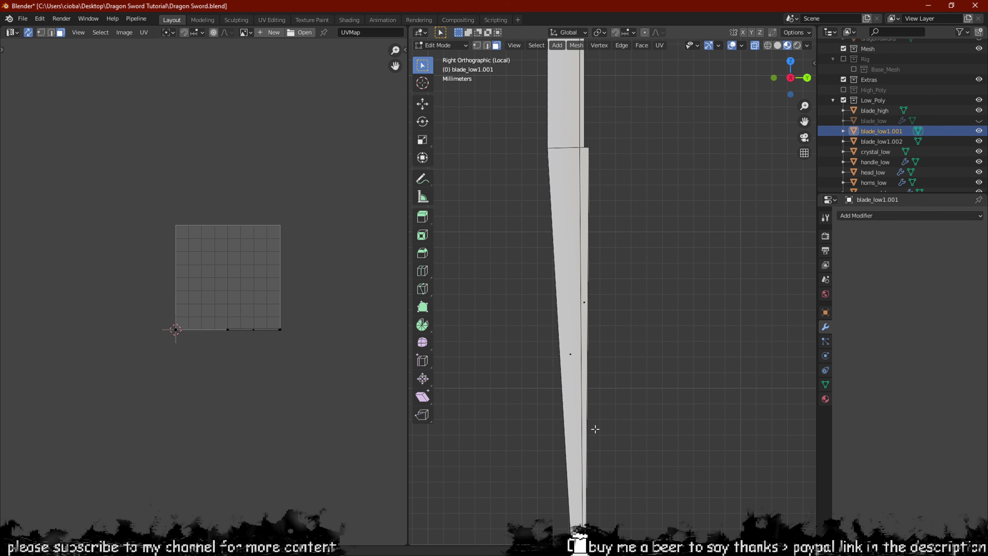
# Delete the leftover narrow rim faces on the +Y side of the blade tip.
pyautogui.scroll(5, 617, 325)
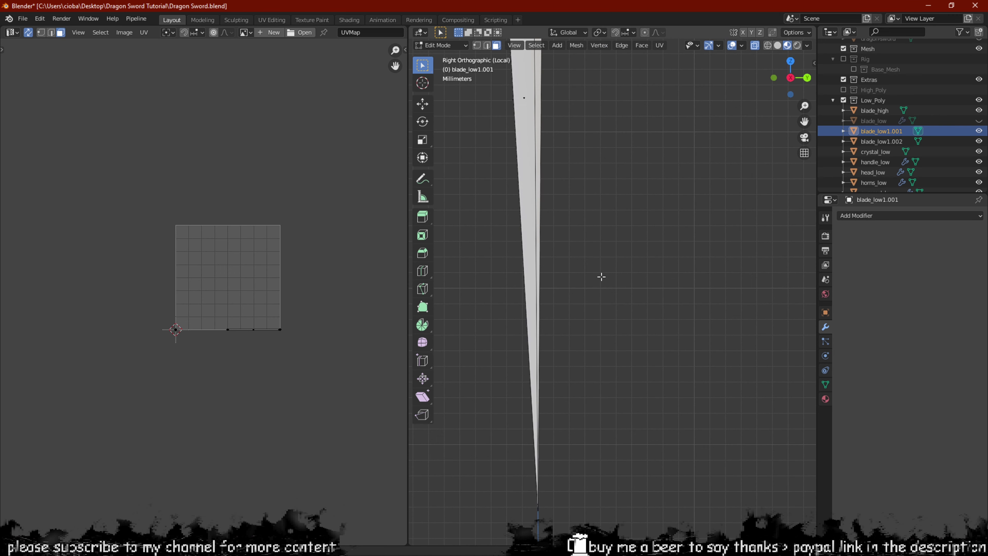
pyautogui.scroll(3, 580, 203)
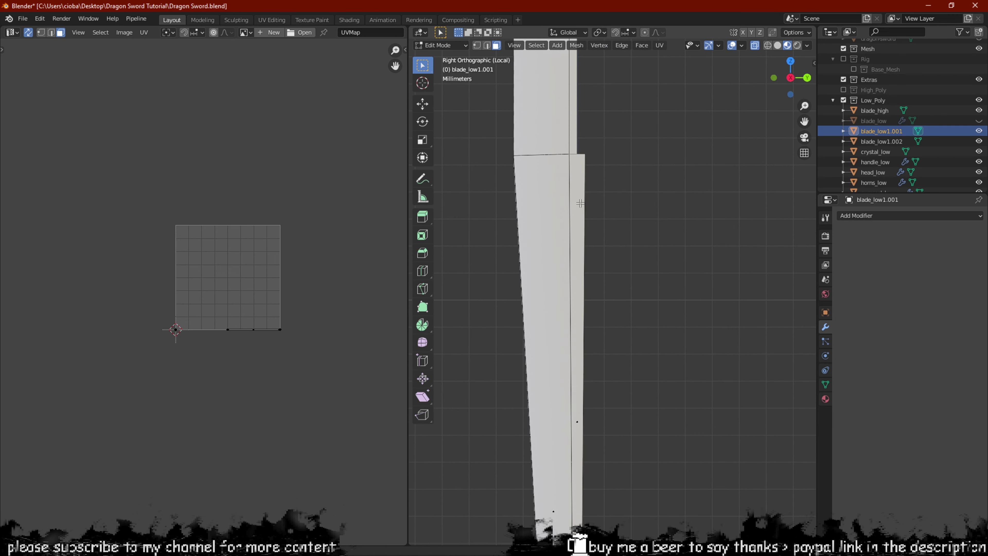
pyautogui.scroll(-1, 603, 227)
pyautogui.moveTo(630, 364); pyautogui.dragTo(585, 428)
pyautogui.press('x')
pyautogui.click(586, 429)
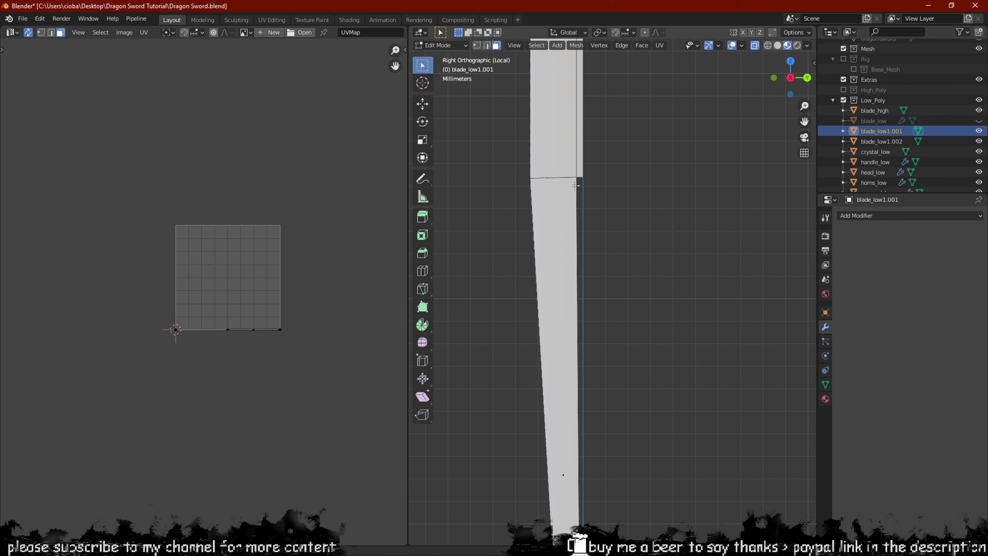
# Examine both halved blade sections from several angles for leftover +Y faces.
pyautogui.scroll(-4, 580, 256)
pyautogui.scroll(4, 620, 196)
pyautogui.scroll(-6, 617, 179)
pyautogui.scroll(2, 295, 278)
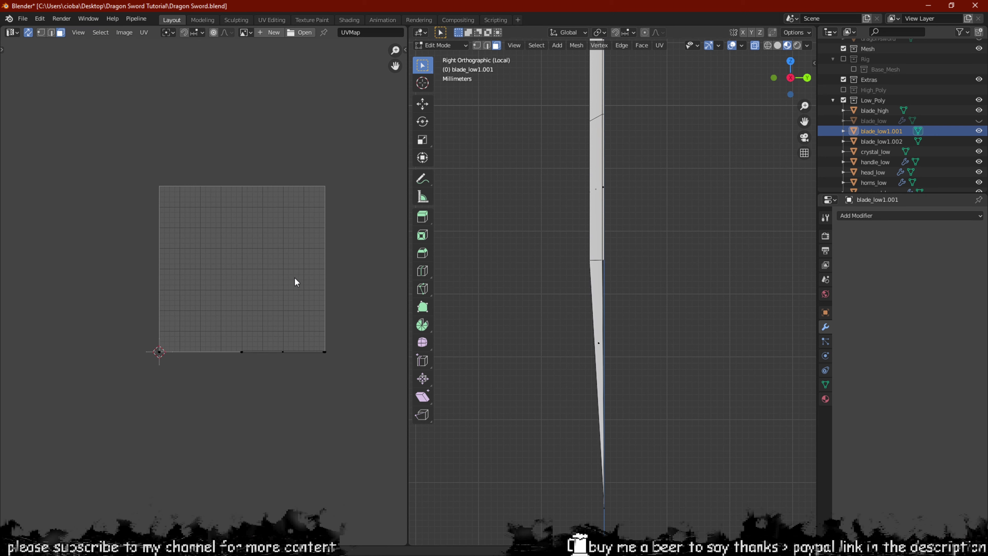
pyautogui.moveTo(516, 258); pyautogui.dragTo(664, 233, button='middle')
pyautogui.moveTo(703, 156); pyautogui.dragTo(668, 274, button='middle')
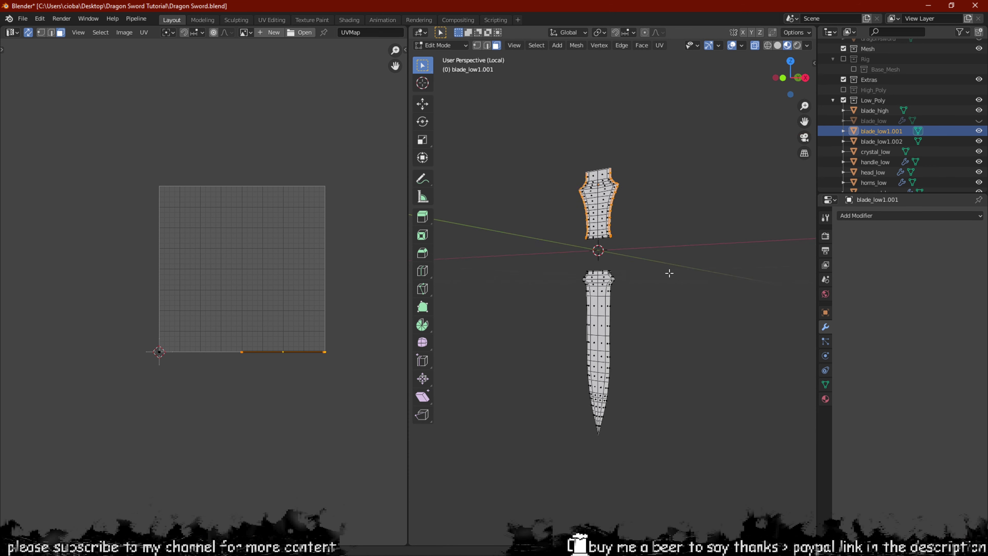
pyautogui.scroll(5, 653, 216)
pyautogui.moveTo(653, 216); pyautogui.dragTo(621, 228, button='middle')
pyautogui.scroll(-2, 580, 223)
pyautogui.scroll(-1, 620, 230)
# Select the whole mesh of both blade sections and unwrap its UVs.
pyautogui.press('a')
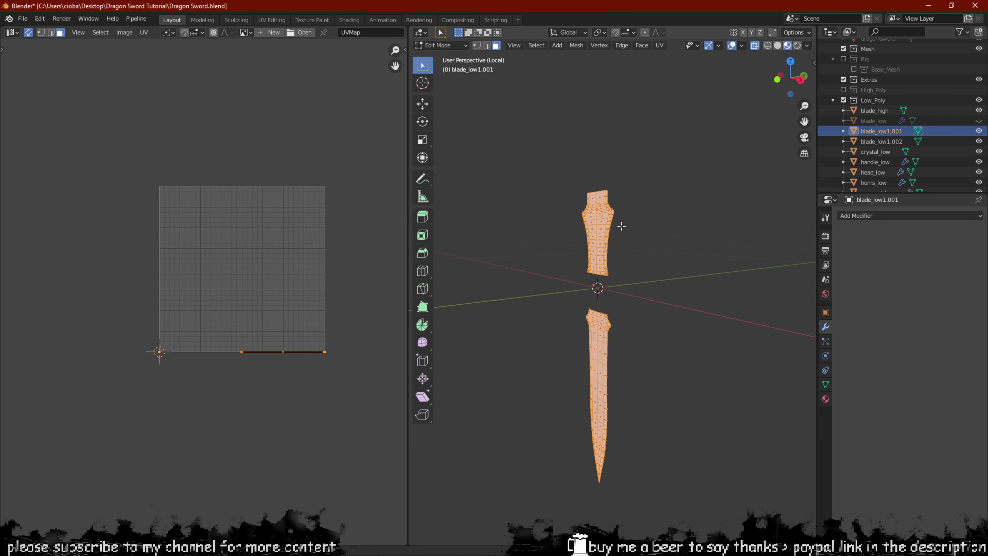
pyautogui.press('u')
pyautogui.click(508, 138)
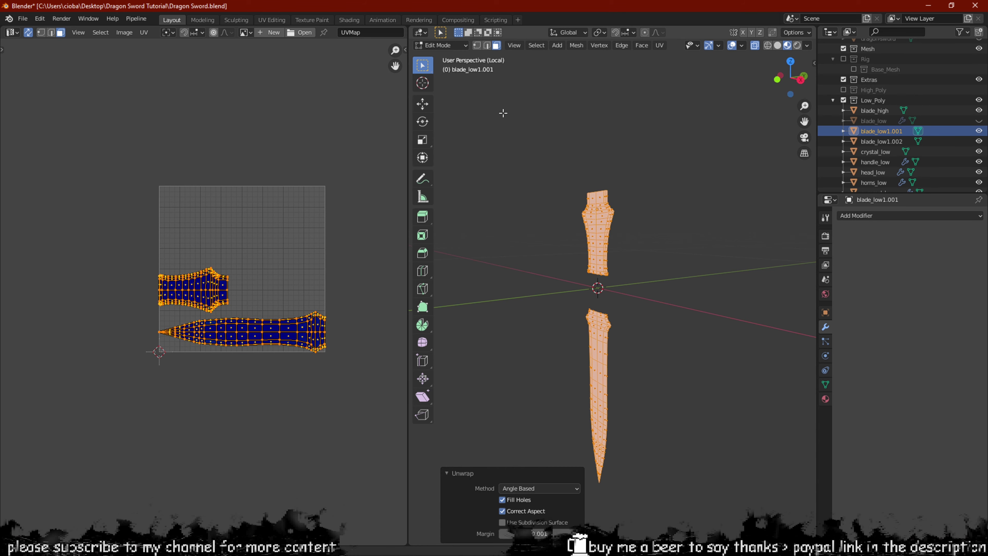
# Examine the unwrapped UV islands of both blade sections for stretched areas along their outlines and corners.
pyautogui.scroll(4, 243, 309)
pyautogui.scroll(3, 243, 309)
pyautogui.moveTo(214, 326); pyautogui.dragTo(22, 201, button='middle')
pyautogui.moveTo(393, 338); pyautogui.dragTo(64, 300, button='middle')
pyautogui.moveTo(160, 285); pyautogui.dragTo(362, 260, button='middle')
pyautogui.moveTo(199, 257); pyautogui.dragTo(456, 271, button='middle')
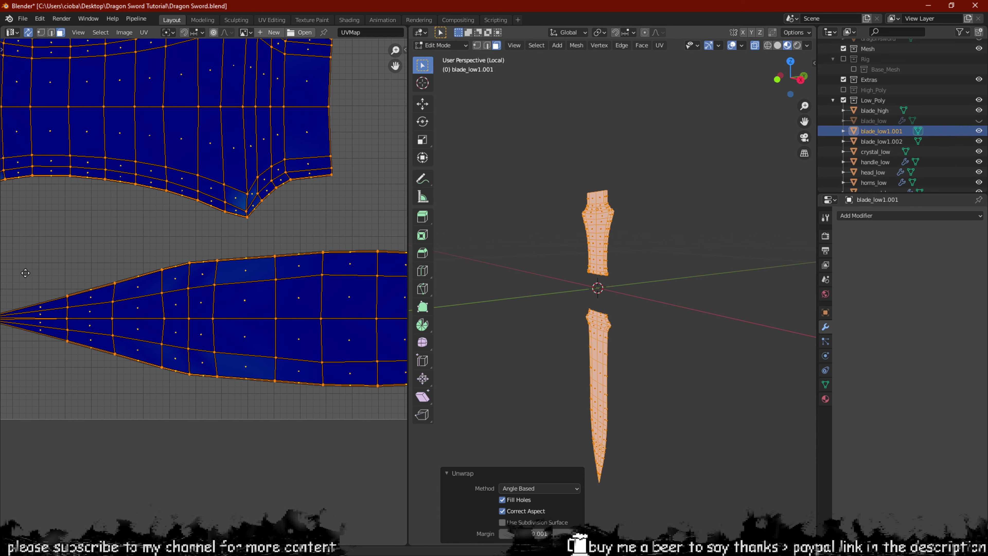
pyautogui.moveTo(54, 208); pyautogui.dragTo(161, 286, button='middle')
pyautogui.scroll(5, 55, 183)
pyautogui.moveTo(94, 240); pyautogui.dragTo(342, 355, button='middle')
pyautogui.moveTo(93, 317); pyautogui.dragTo(107, 447, button='middle')
pyautogui.moveTo(132, 130); pyautogui.dragTo(132, 357, button='middle')
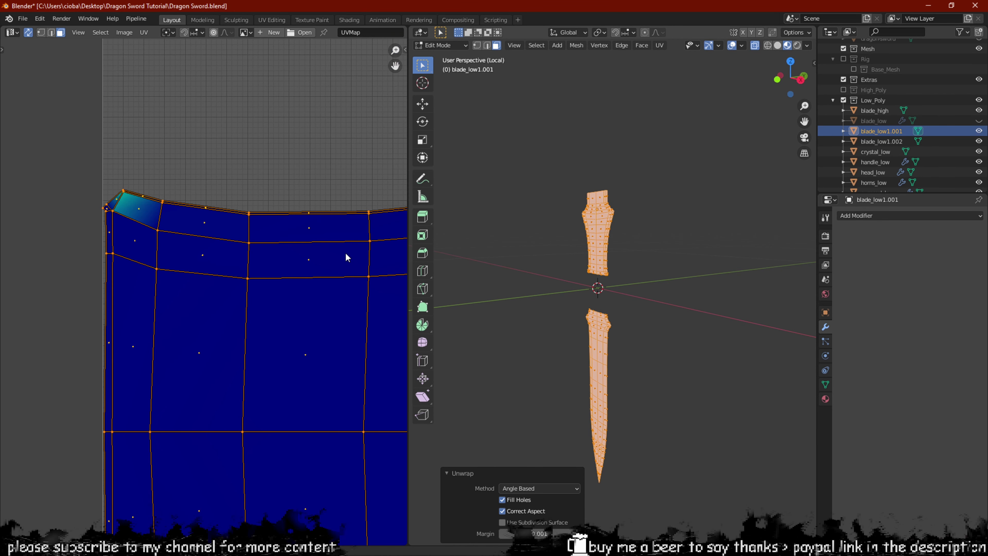
# Select the chain of edges along the bottom rim of the upper blade section and mark it as a UV seam.
pyautogui.scroll(-2, 602, 274)
pyautogui.moveTo(602, 273); pyautogui.dragTo(516, 285, button='middle')
pyautogui.scroll(10, 551, 310)
pyautogui.scroll(3, 516, 285)
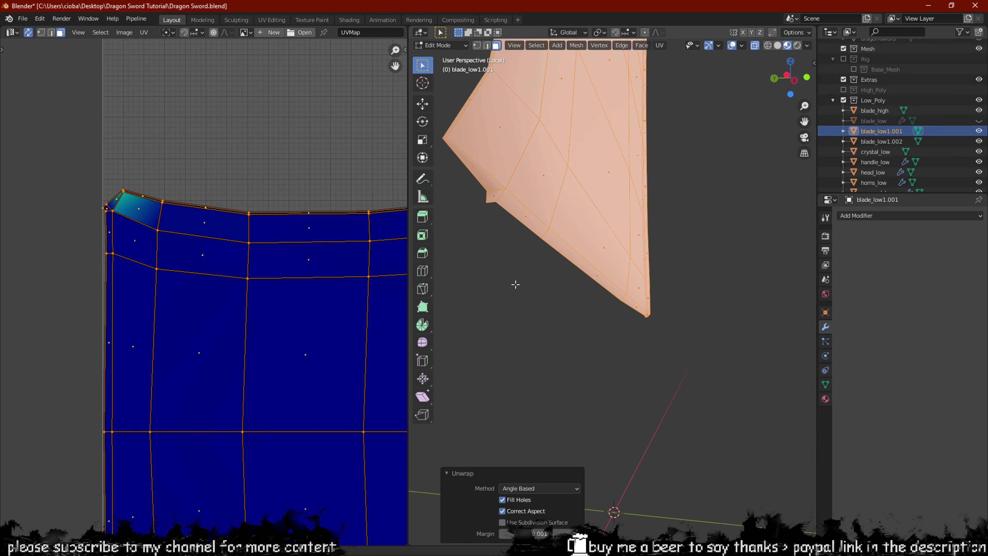
pyautogui.press('2')
pyautogui.click(479, 170)
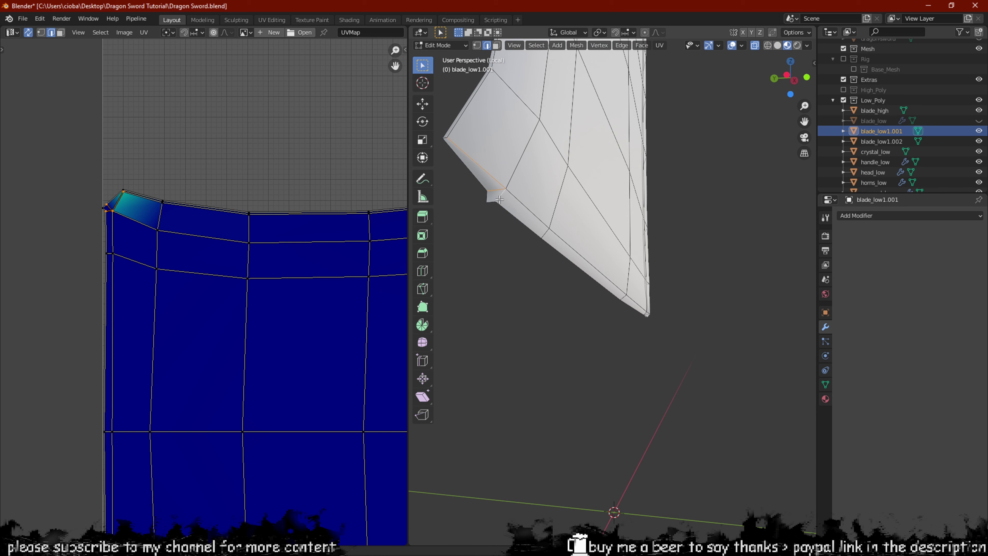
pyautogui.moveTo(587, 202)
pyautogui.mouseDown(button='middle')
pyautogui.moveTo(479, 134)
pyautogui.moveTo(524, 182)
pyautogui.mouseUp(button='middle')
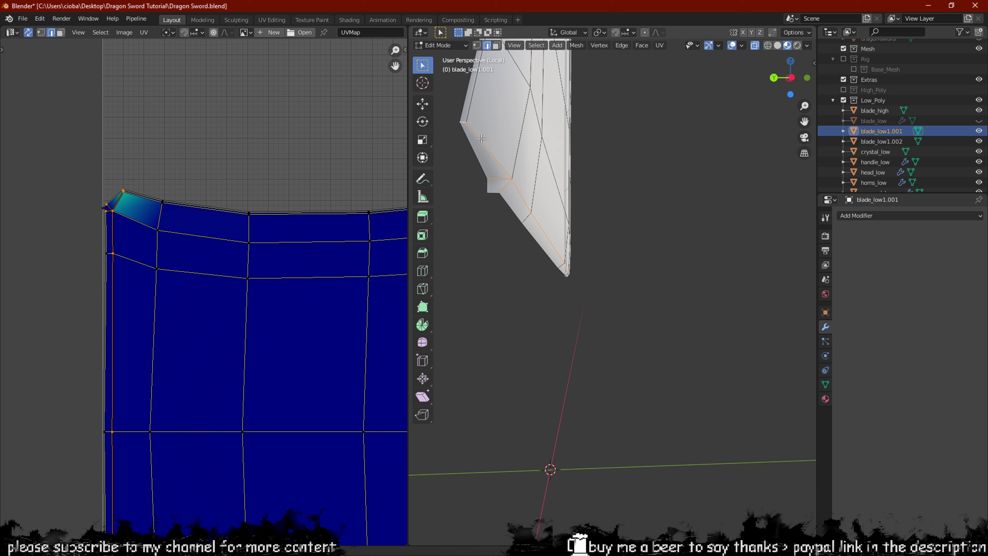
pyautogui.moveTo(587, 185); pyautogui.dragTo(701, 220, button='middle')
pyautogui.scroll(5, 640, 227)
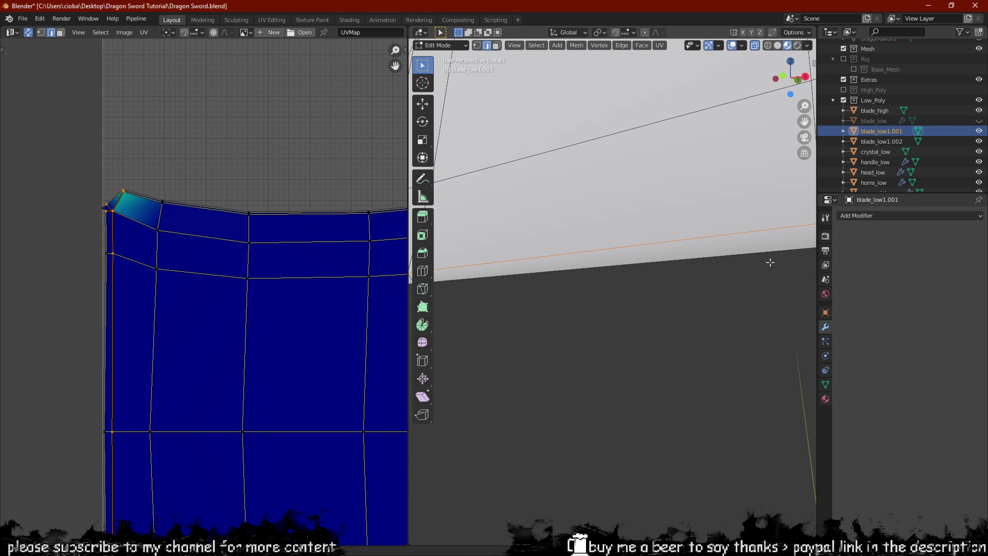
pyautogui.moveTo(770, 262); pyautogui.dragTo(562, 322, button='middle')
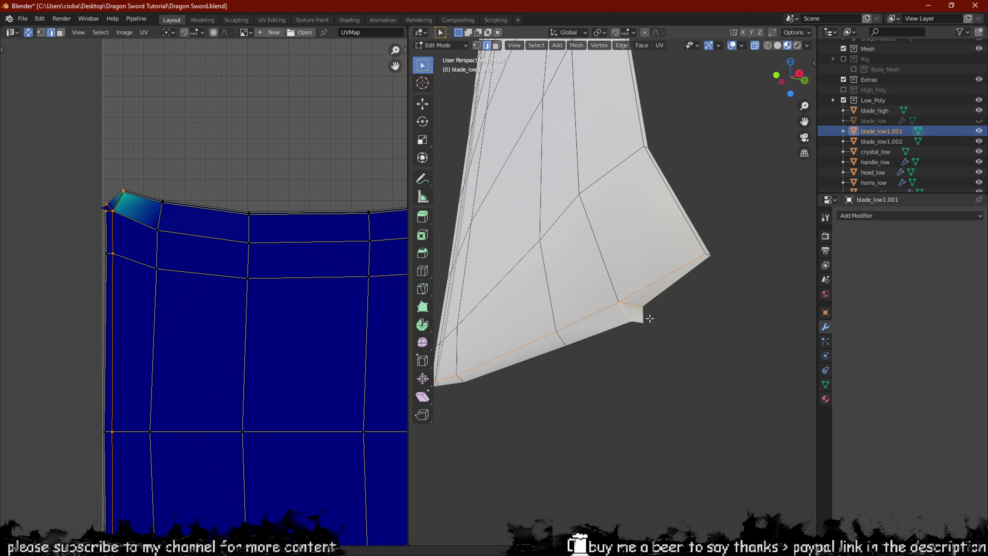
pyautogui.rightClick(603, 309)
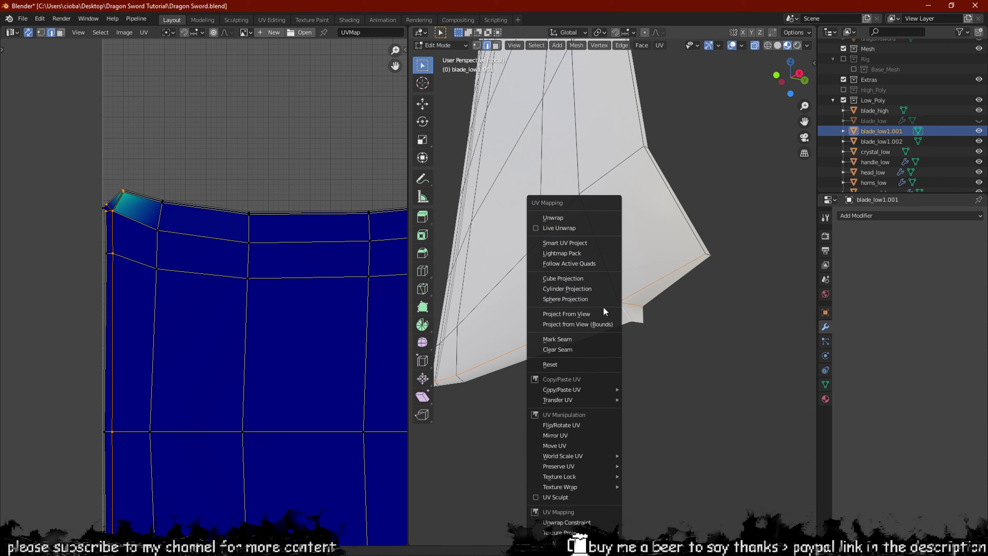
pyautogui.click(571, 335)
pyautogui.moveTo(571, 335); pyautogui.dragTo(599, 314, button='middle')
# Select the whole mesh of both blade sections and start an inset on its faces.
pyautogui.press('Tab')
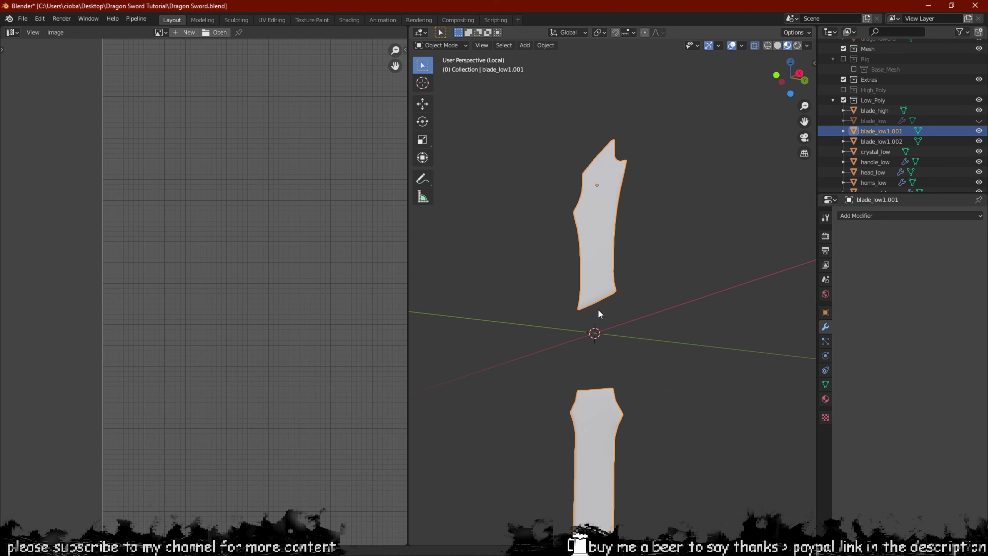
pyautogui.press('Tab')
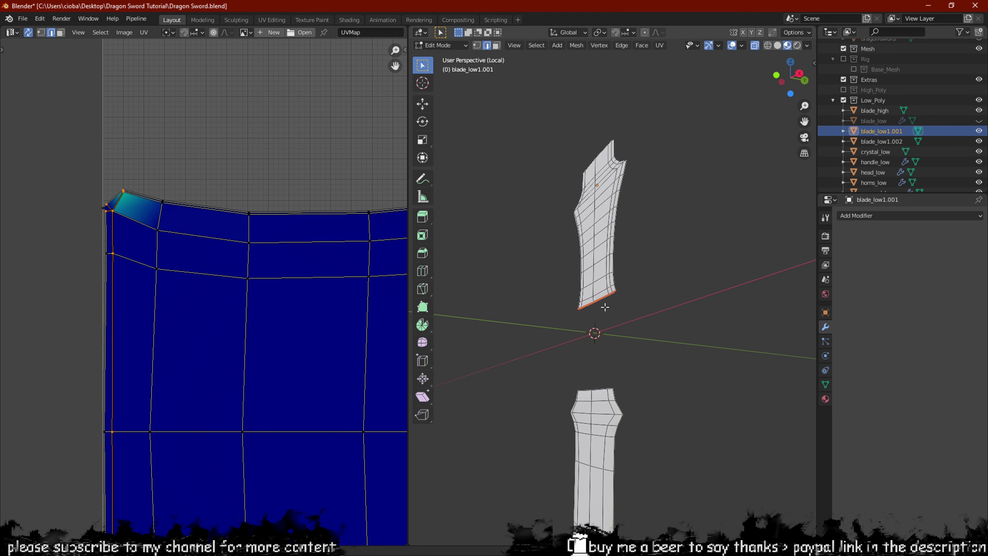
pyautogui.press('a')
pyautogui.press('i')
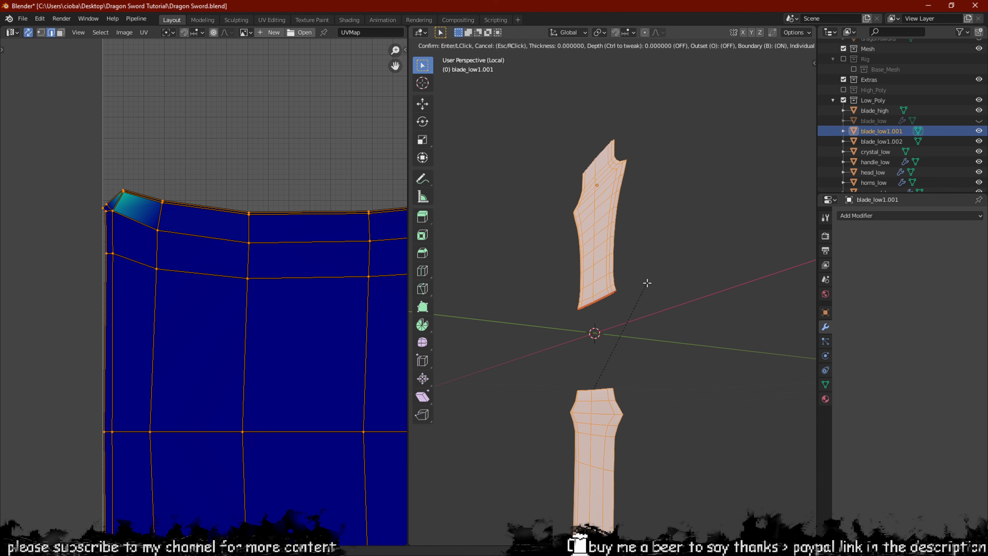
# Unwrap all selected faces of the blade_low1.001 mesh into new UV islands.
pyautogui.press('Escape')
pyautogui.press('u')
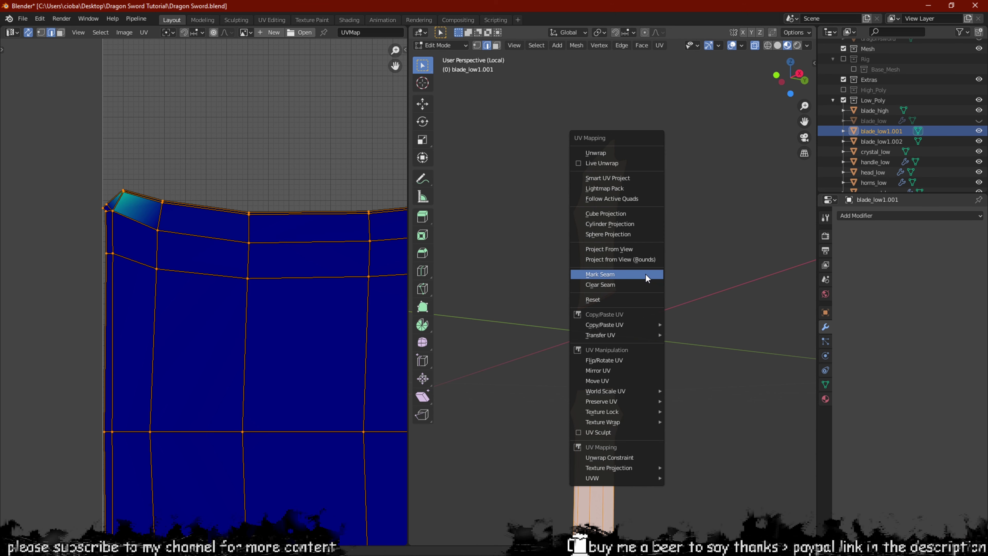
pyautogui.click(645, 275)
pyautogui.scroll(-4, 312, 288)
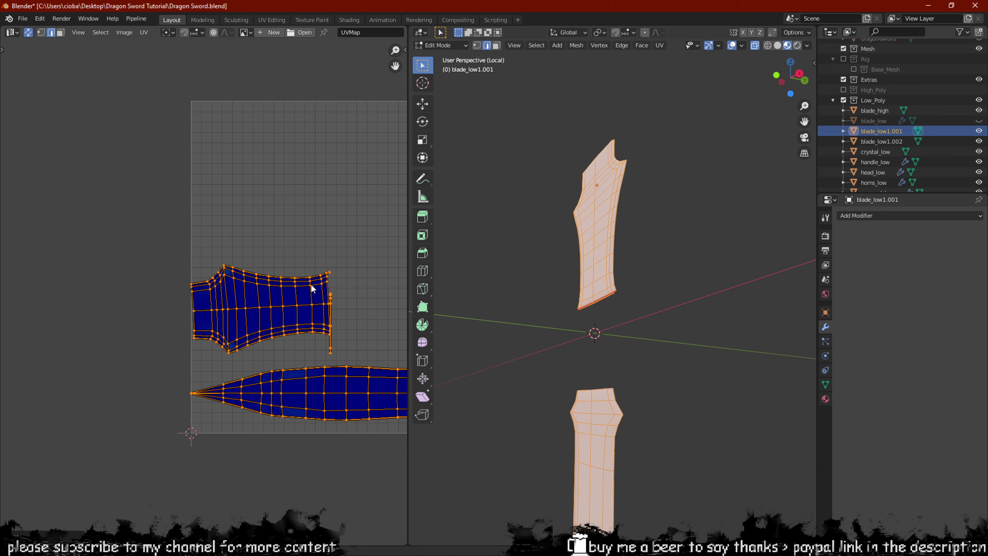
pyautogui.scroll(8, 279, 282)
pyautogui.scroll(-4, 289, 280)
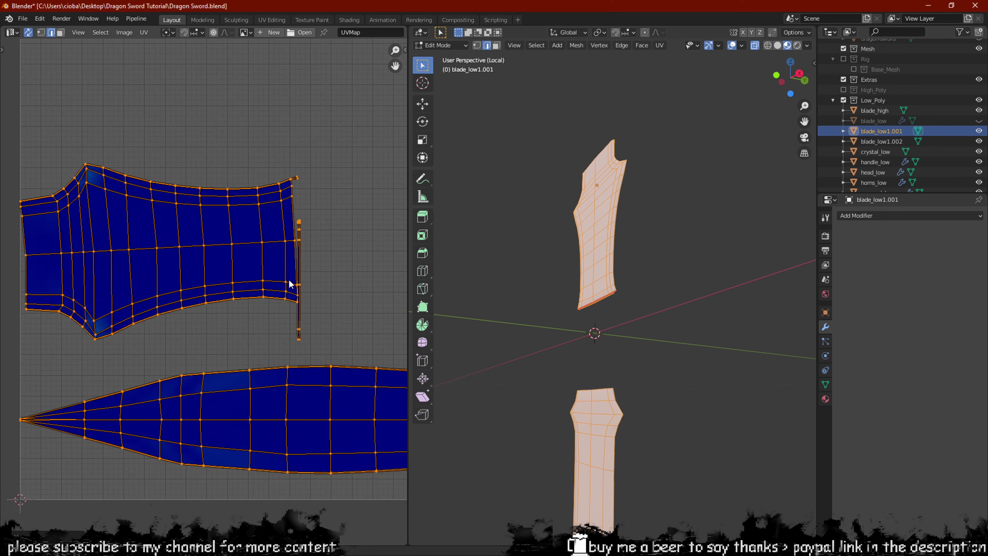
pyautogui.scroll(5, 289, 280)
pyautogui.moveTo(268, 290); pyautogui.dragTo(257, 299, button='middle')
pyautogui.scroll(-8, 336, 255)
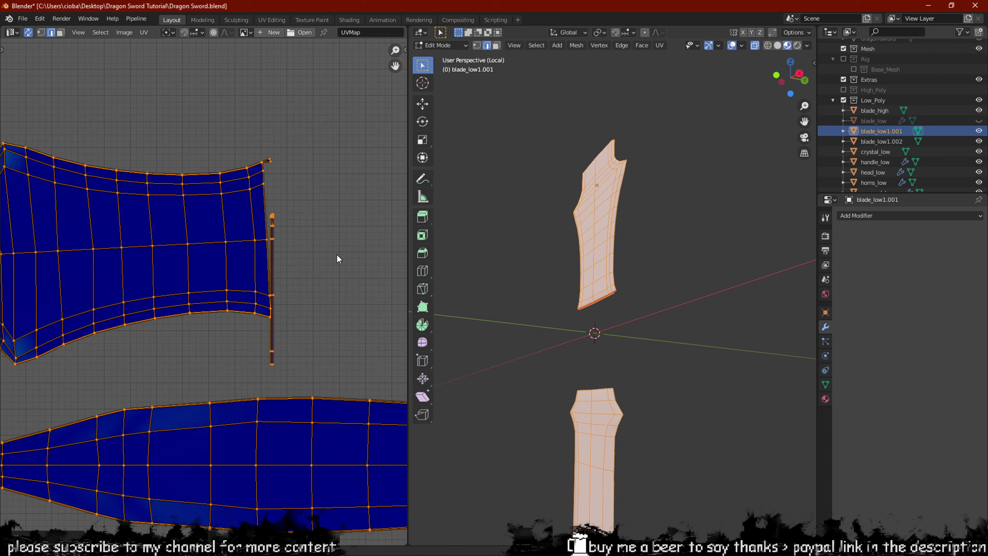
# Move all of the blade's UV islands outside the UV square, to the empty area above it.
pyautogui.press('3')
pyautogui.moveTo(344, 220)
pyautogui.mouseDown()
pyautogui.moveTo(221, 329)
pyautogui.moveTo(150, 345)
pyautogui.mouseUp()
pyautogui.press('g')
pyautogui.click(202, 144)
pyautogui.scroll(-4, 210, 155)
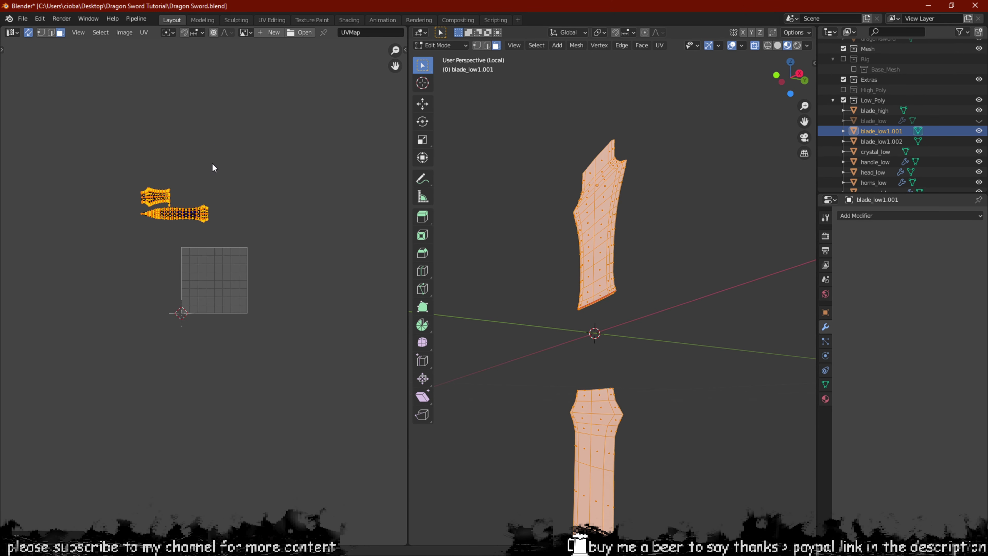
pyautogui.moveTo(207, 151); pyautogui.dragTo(219, 193, button='middle')
pyautogui.press('g')
pyautogui.click(189, 142)
pyautogui.scroll(5, 644, 303)
pyautogui.scroll(-3, 634, 316)
# Leave Edit Mode and add a Mirror modifier to blade_low1.001 with Z as its only axis.
pyautogui.moveTo(663, 297); pyautogui.dragTo(739, 234, button='middle')
pyautogui.scroll(3, 633, 316)
pyautogui.press('Tab')
pyautogui.click(913, 216)
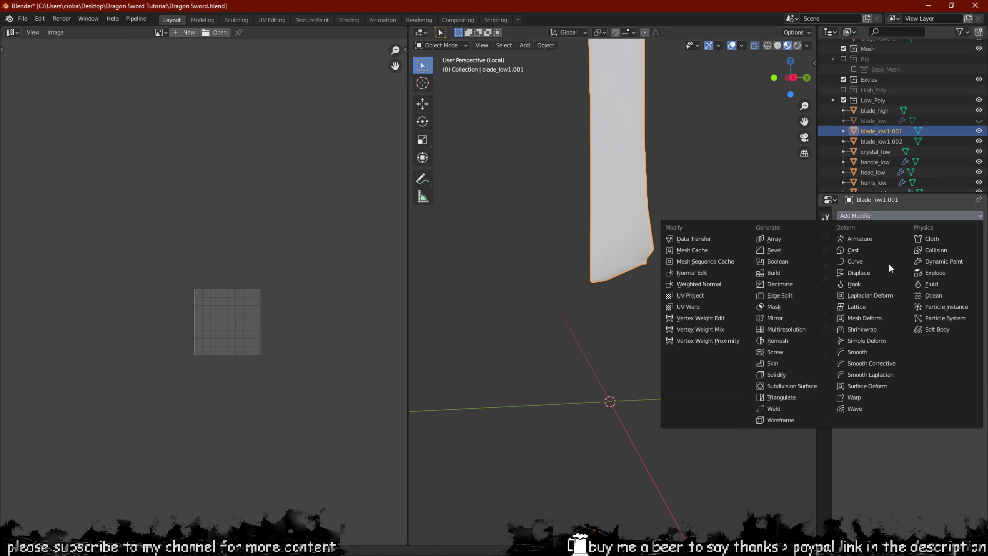
pyautogui.click(775, 318)
pyautogui.moveTo(785, 324); pyautogui.dragTo(800, 258, button='middle')
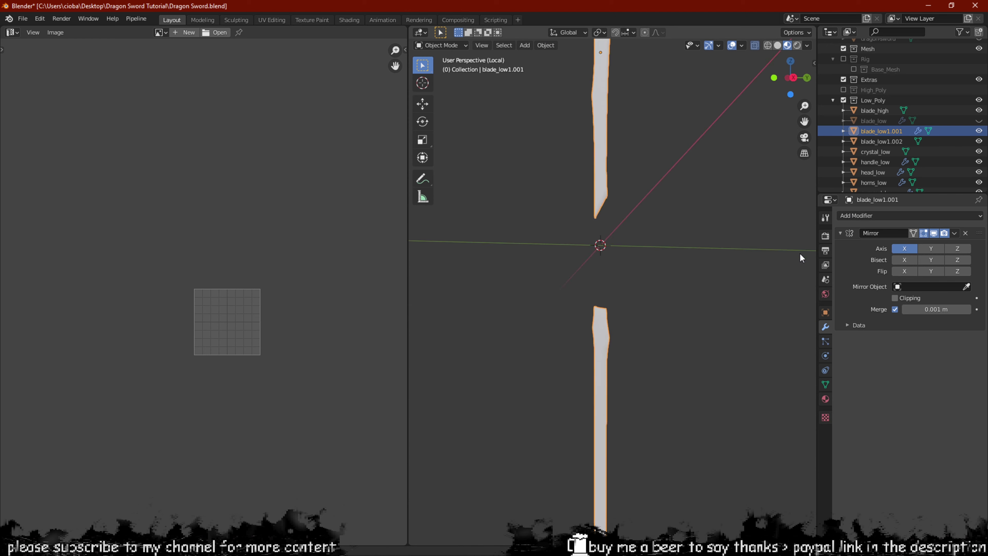
pyautogui.click(957, 249)
pyautogui.moveTo(643, 314); pyautogui.dragTo(615, 203, button='middle')
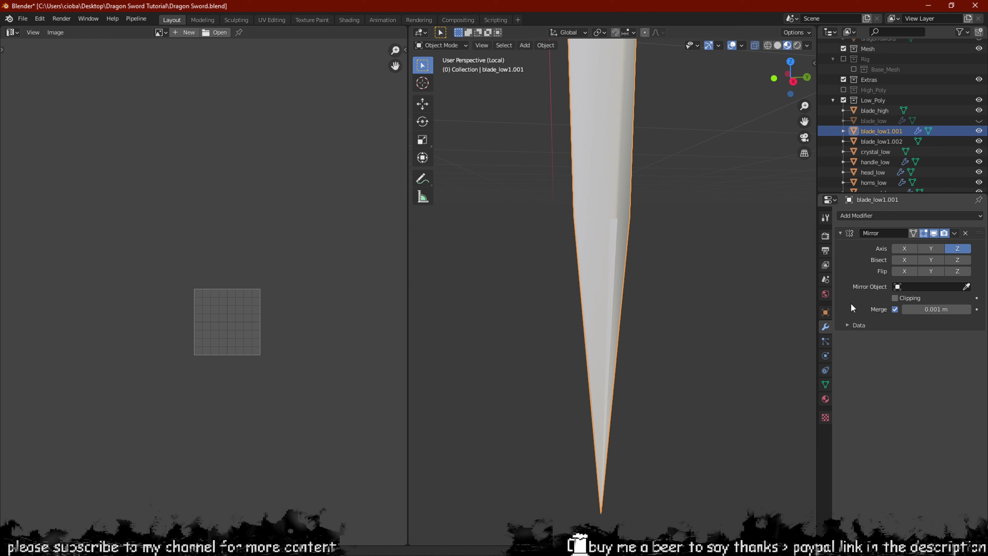
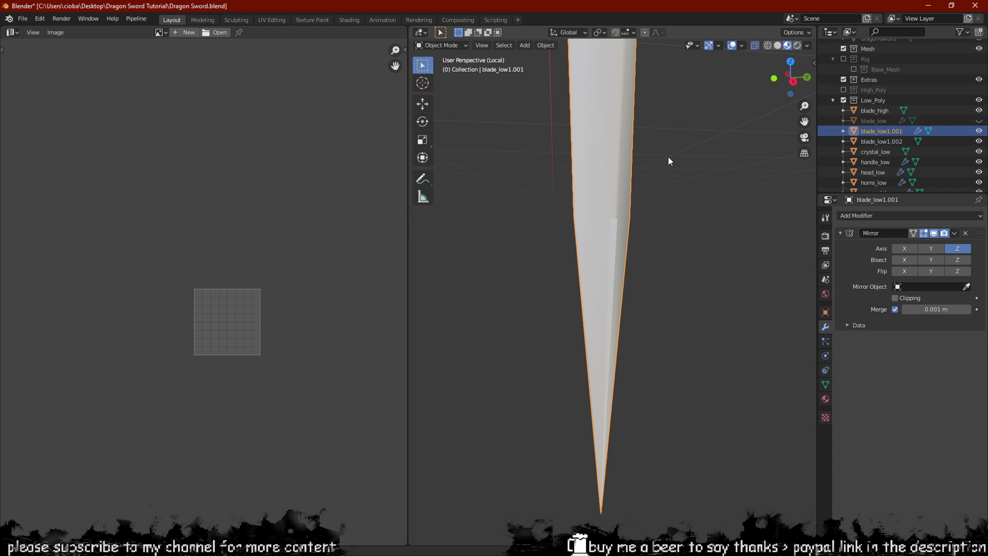
# Select blade_low1.002 in the Low_Poly collection and exit local view.
pyautogui.keyDown('shift'); pyautogui.moveTo(662, 157); pyautogui.dragTo(646, 345, button='middle'); pyautogui.keyUp('shift')
pyautogui.scroll(-6, 649, 304)
pyautogui.keyDown('shift'); pyautogui.moveTo(648, 302); pyautogui.dragTo(655, 389, button='middle'); pyautogui.keyUp('shift')
pyautogui.keyDown('shift'); pyautogui.moveTo(635, 243); pyautogui.dragTo(661, 243, button='middle'); pyautogui.keyUp('shift')
pyautogui.click(875, 142)
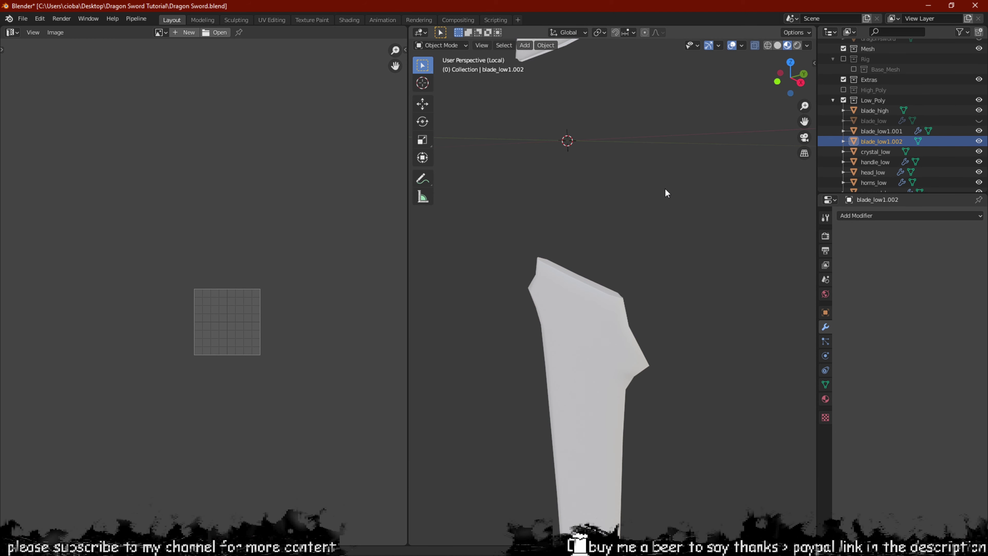
pyautogui.press('KP_Divide')
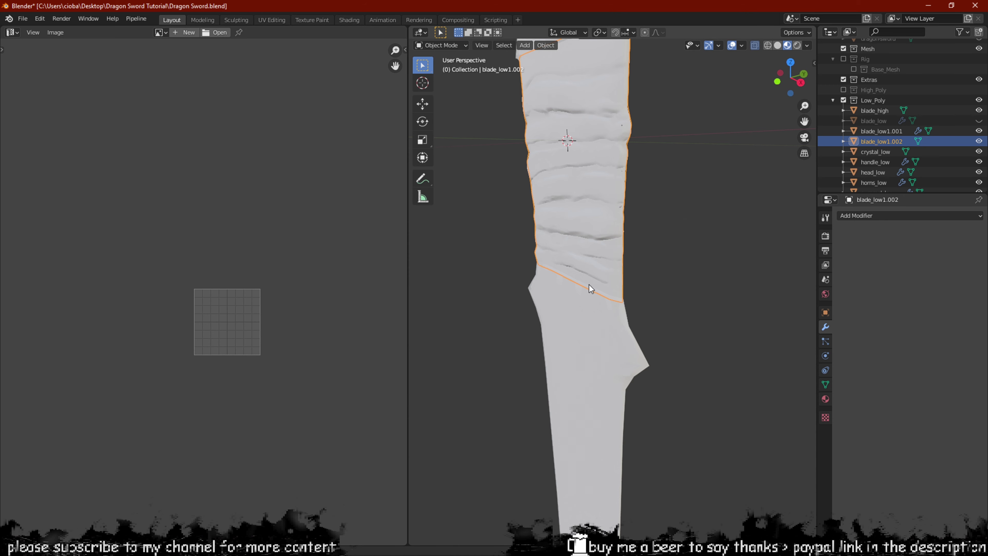
pyautogui.scroll(-6, 589, 284)
pyautogui.moveTo(589, 284); pyautogui.dragTo(623, 195, button='middle')
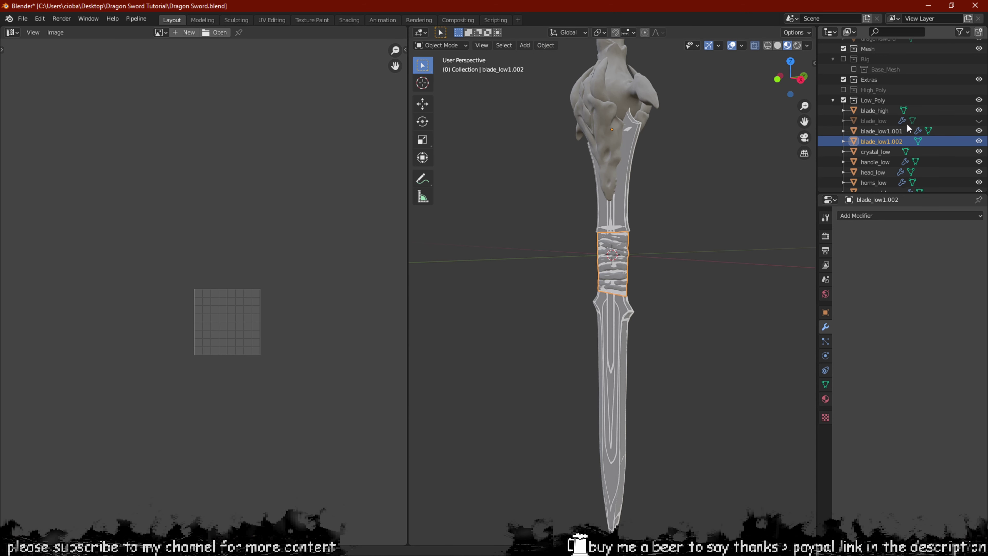
# Hide blade_high so the low-poly grip section can be worked on.
pyautogui.click(979, 111)
pyautogui.scroll(5, 657, 224)
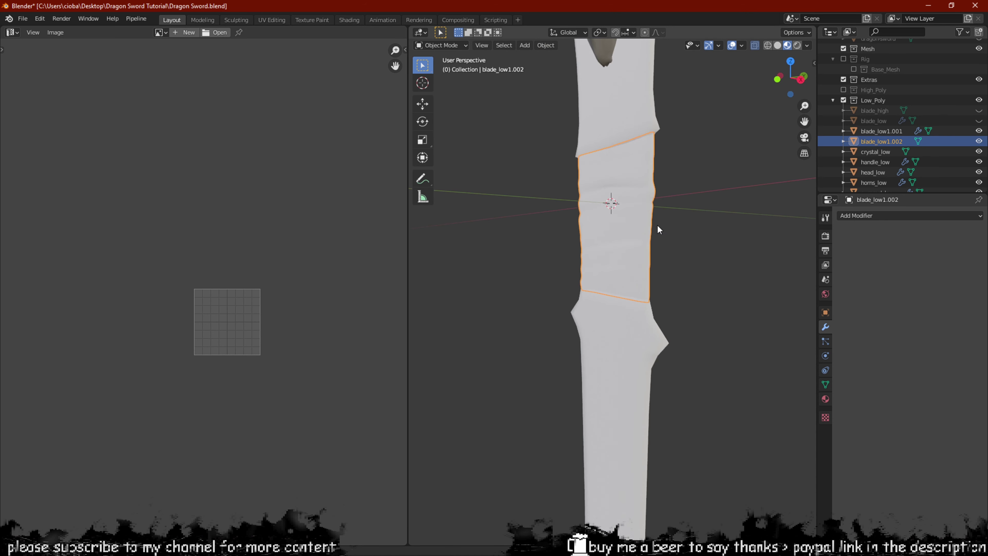
pyautogui.scroll(4, 585, 275)
pyautogui.moveTo(576, 280); pyautogui.dragTo(585, 253, button='middle')
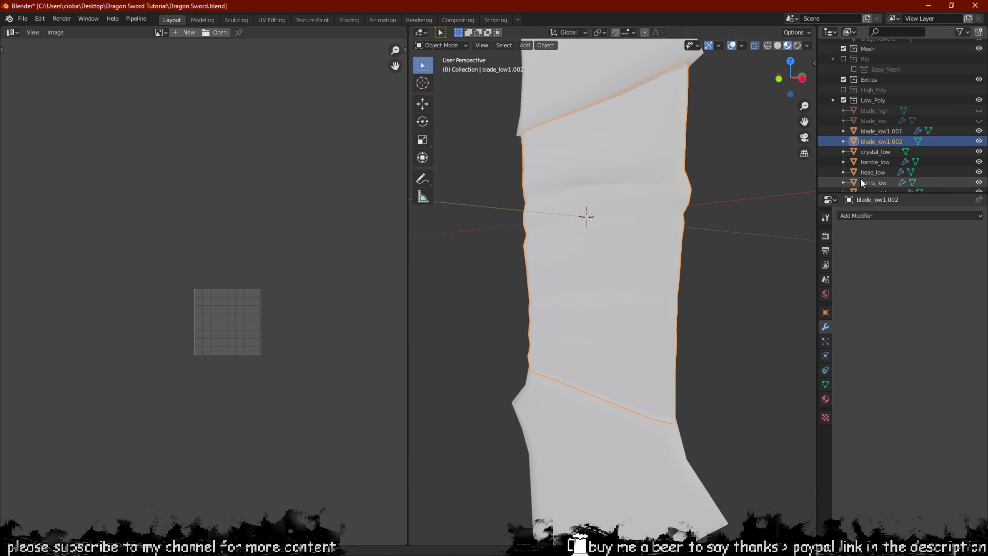
# Enter Edit Mode on blade_low1.002 and turn on X-ray in the right orthographic view.
pyautogui.press('Tab')
pyautogui.moveTo(616, 210); pyautogui.dragTo(587, 221, button='middle')
pyautogui.scroll(6, 587, 221)
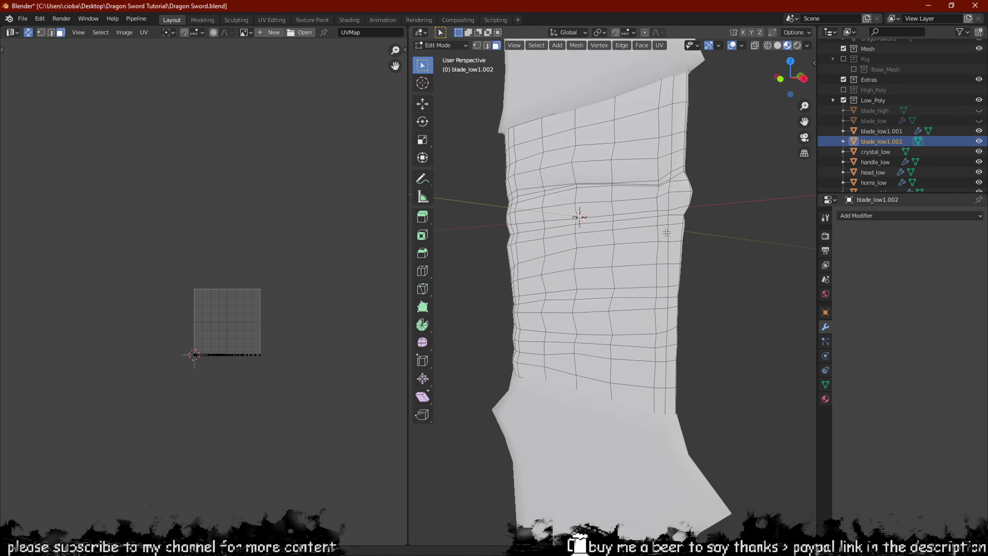
pyautogui.moveTo(713, 230); pyautogui.dragTo(584, 241, button='middle')
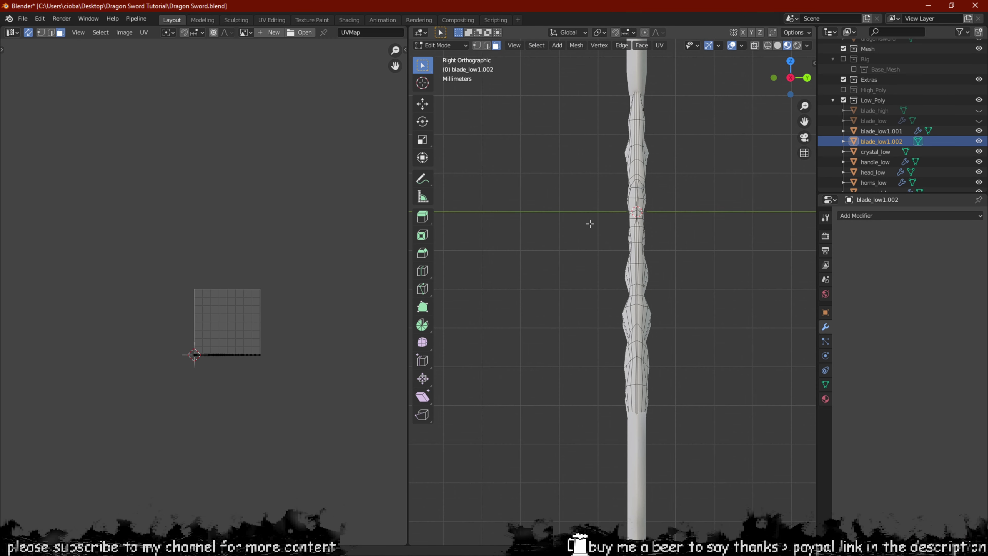
pyautogui.scroll(3, 638, 222)
pyautogui.scroll(-1, 638, 222)
pyautogui.press('Tab')
pyautogui.press('Tab')
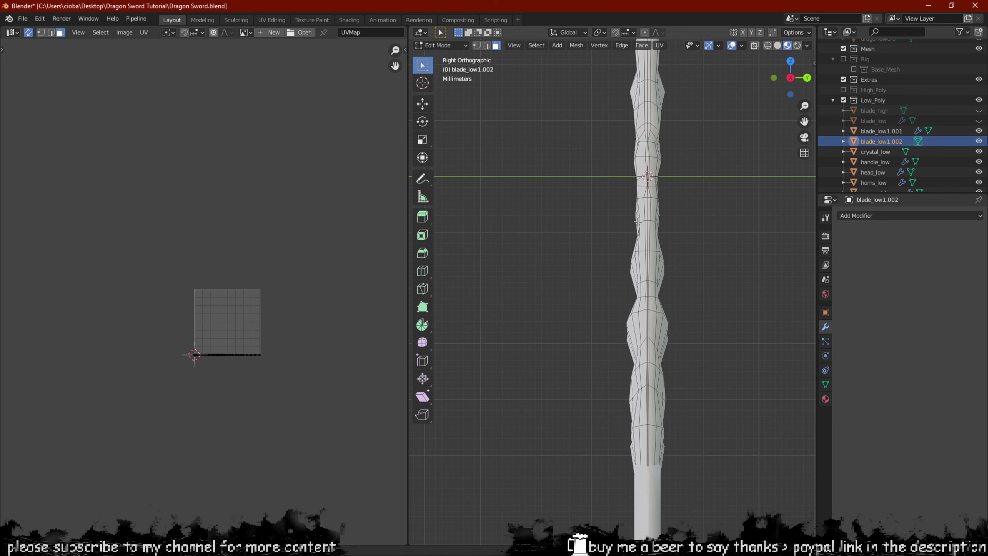
pyautogui.scroll(3, 638, 222)
pyautogui.moveTo(603, 210); pyautogui.dragTo(669, 328)
pyautogui.hotkey('alt', 'z')
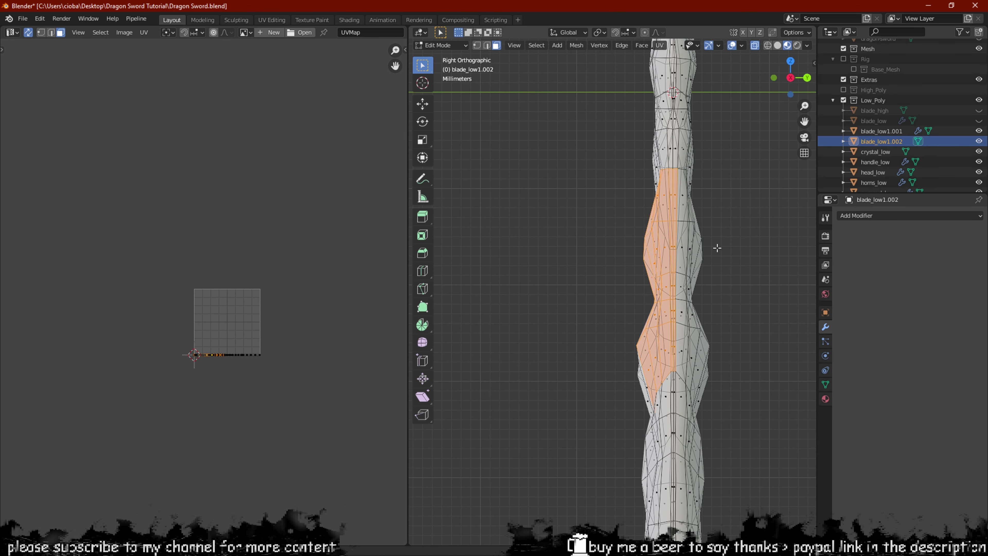
pyautogui.click(718, 246)
pyautogui.scroll(-5, 735, 238)
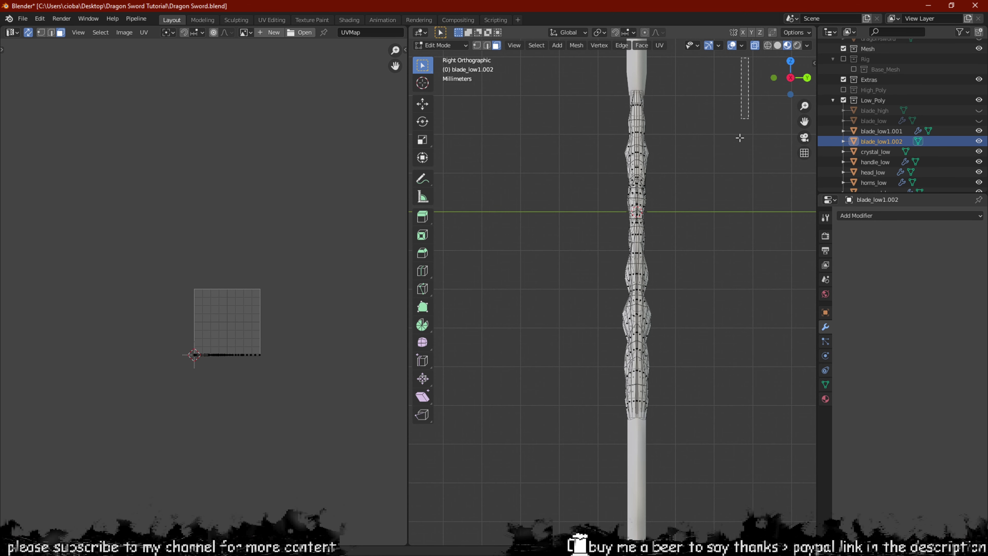
# Delete all grip faces on the positive Y side of the centre line along its full length, keeping only one half.
pyautogui.moveTo(740, 138); pyautogui.dragTo(636, 448)
pyautogui.scroll(8, 599, 283)
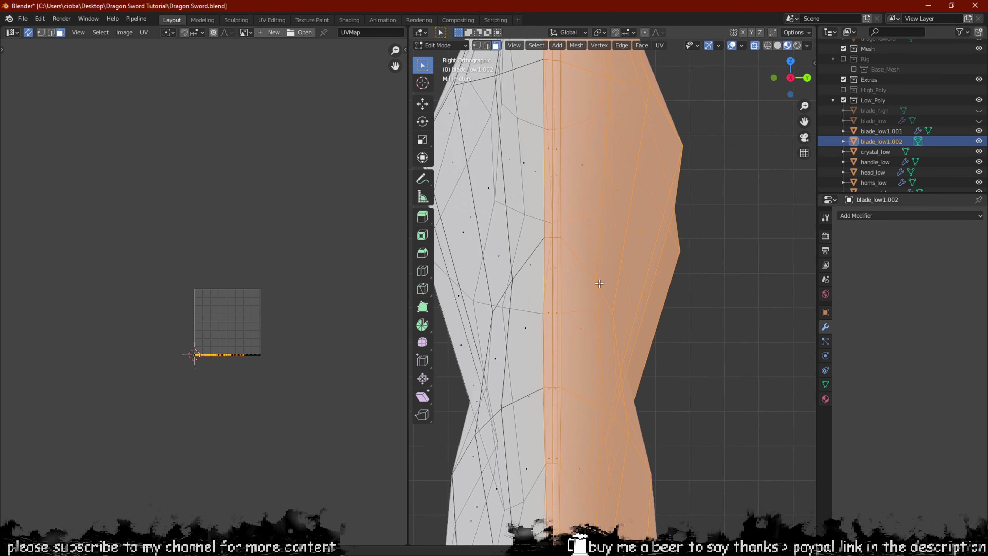
pyautogui.scroll(-8, 599, 283)
pyautogui.moveTo(709, 214); pyautogui.dragTo(579, 359)
pyautogui.scroll(-4, 629, 320)
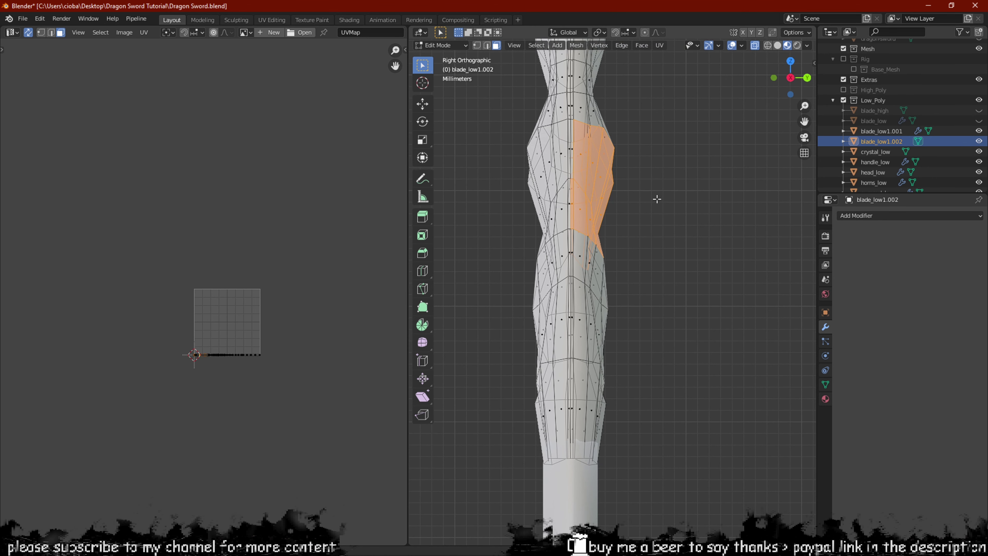
pyautogui.moveTo(657, 202); pyautogui.dragTo(570, 473)
pyautogui.scroll(4, 616, 171)
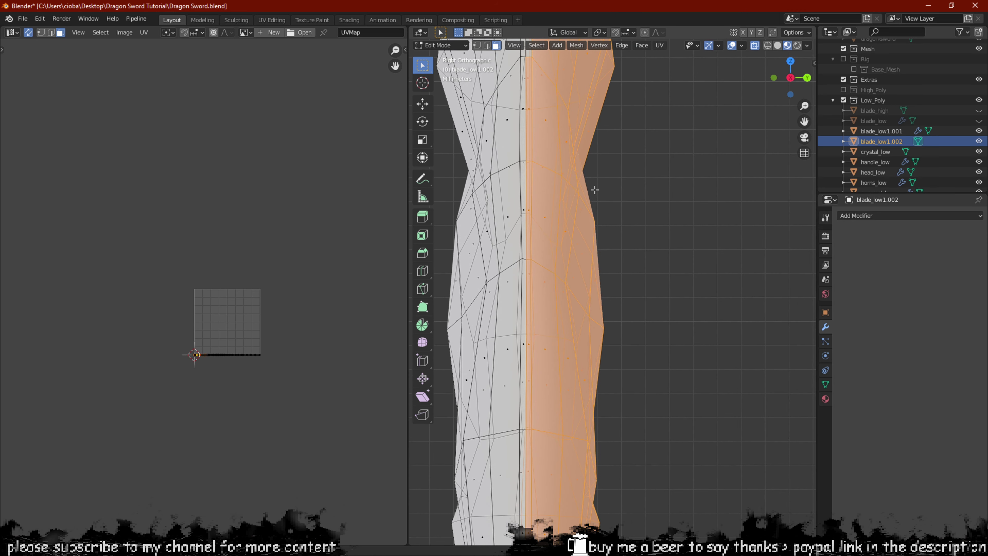
pyautogui.scroll(-4, 616, 171)
pyautogui.keyDown('shift'); pyautogui.scroll(6, 619, 195); pyautogui.keyUp('shift')
pyautogui.moveTo(712, 106); pyautogui.dragTo(565, 416)
pyautogui.keyDown('shift'); pyautogui.scroll(8, 630, 444); pyautogui.keyUp('shift')
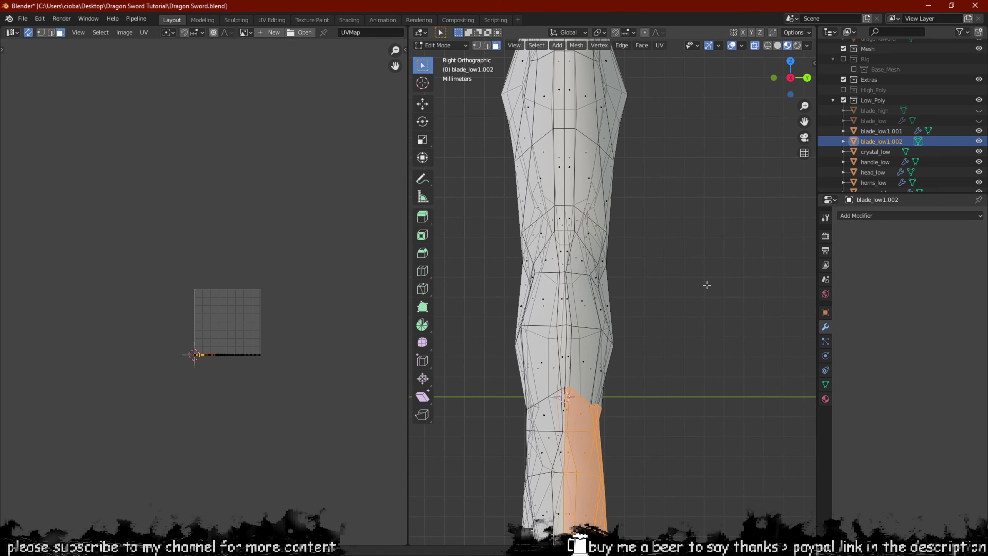
pyautogui.scroll(2, 706, 285)
pyautogui.keyDown('shift'); pyautogui.scroll(-4, 624, 302); pyautogui.keyUp('shift')
pyautogui.scroll(-6, 657, 176)
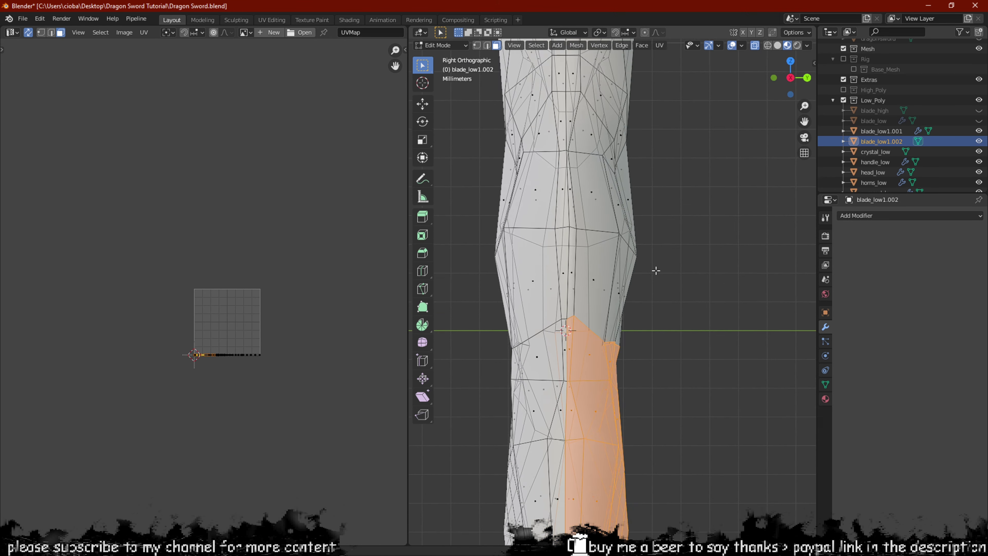
pyautogui.moveTo(663, 141); pyautogui.dragTo(588, 403)
pyautogui.scroll(5, 590, 276)
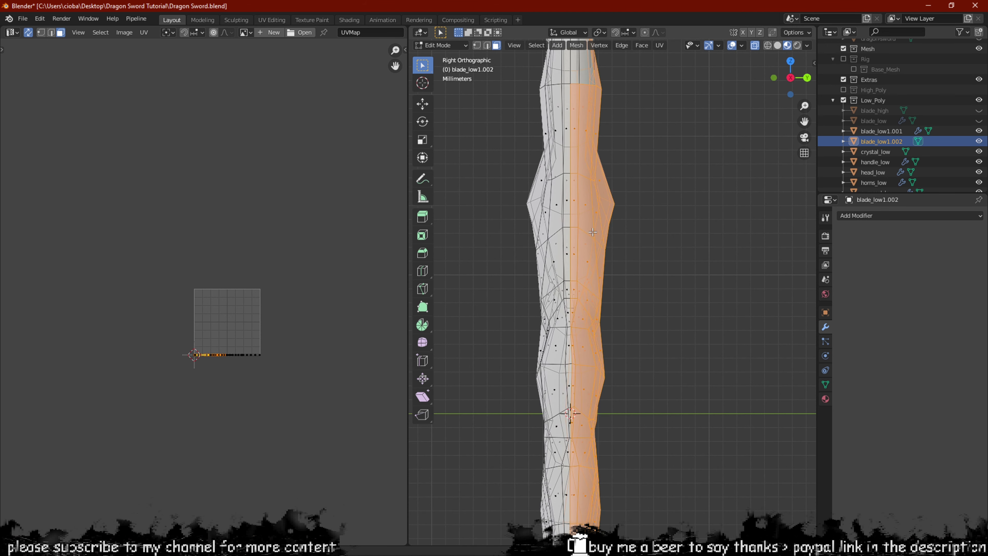
pyautogui.moveTo(663, 159); pyautogui.dragTo(521, 417)
pyautogui.scroll(-2, 609, 281)
pyautogui.press('x')
pyautogui.click(582, 315)
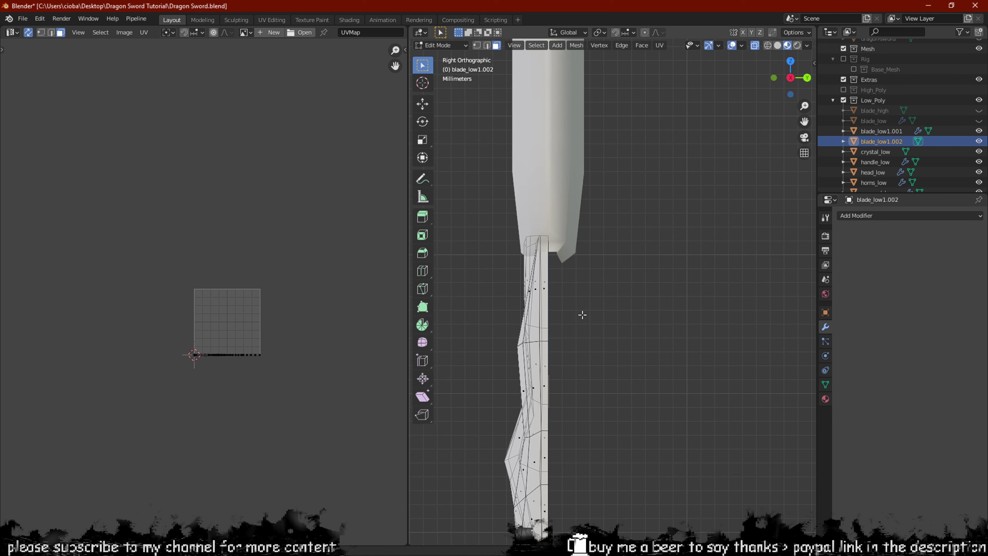
# Move the vertex protruding beyond the grip's cut edge about -0.000266 m along Y, back to the centre line.
pyautogui.scroll(-4, 582, 315)
pyautogui.keyDown('shift'); pyautogui.moveTo(599, 338); pyautogui.dragTo(600, 201, button='middle'); pyautogui.keyUp('shift')
pyautogui.scroll(9, 595, 312)
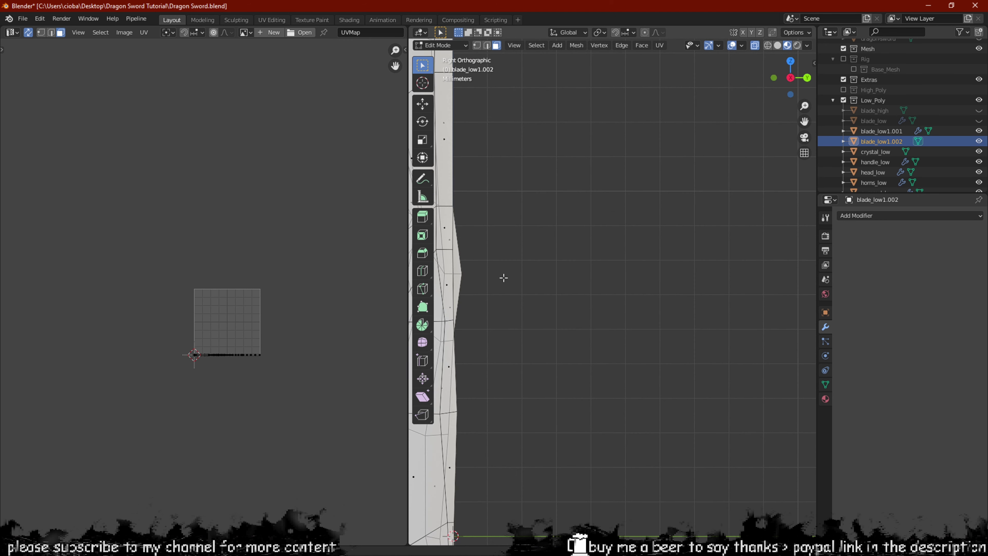
pyautogui.scroll(5, 504, 278)
pyautogui.press('1')
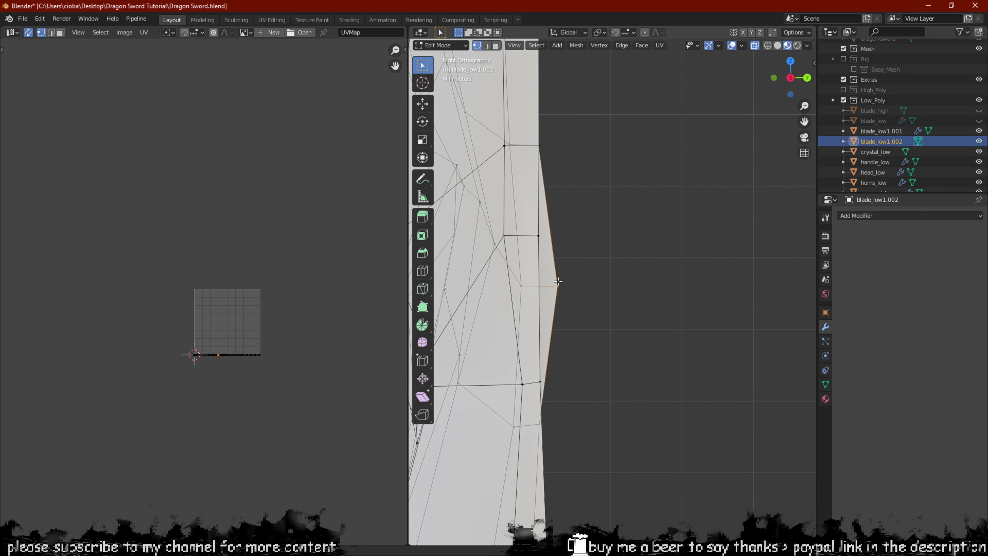
pyautogui.press('g')
pyautogui.press('y')
pyautogui.click(539, 285)
pyautogui.scroll(-4, 539, 289)
pyautogui.keyDown('shift'); pyautogui.moveTo(560, 324); pyautogui.dragTo(563, 288, button='middle'); pyautogui.keyUp('shift')
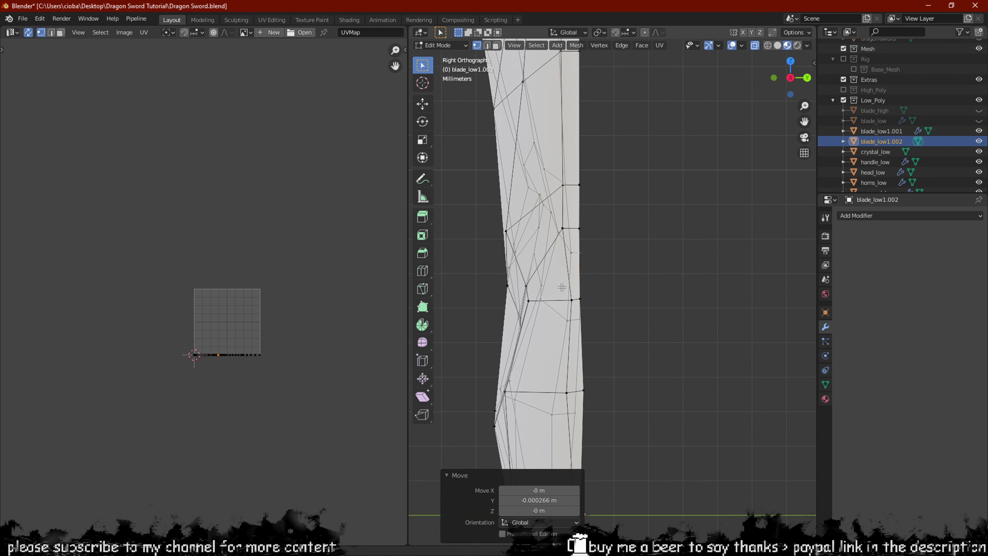
# Nudge the same cut-edge vertex about 0.000014 m along Y and select the next slightly protruding vertex.
pyautogui.scroll(5, 560, 218)
pyautogui.press('g')
pyautogui.press('y')
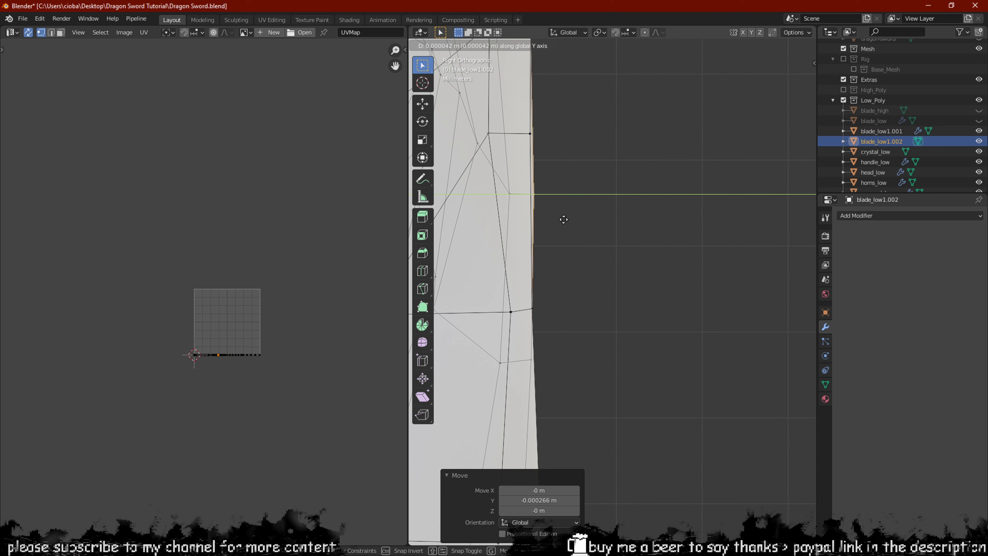
pyautogui.click(559, 221)
pyautogui.scroll(1, 570, 205)
pyautogui.keyDown('shift'); pyautogui.moveTo(569, 205); pyautogui.dragTo(603, 283, button='middle'); pyautogui.keyUp('shift')
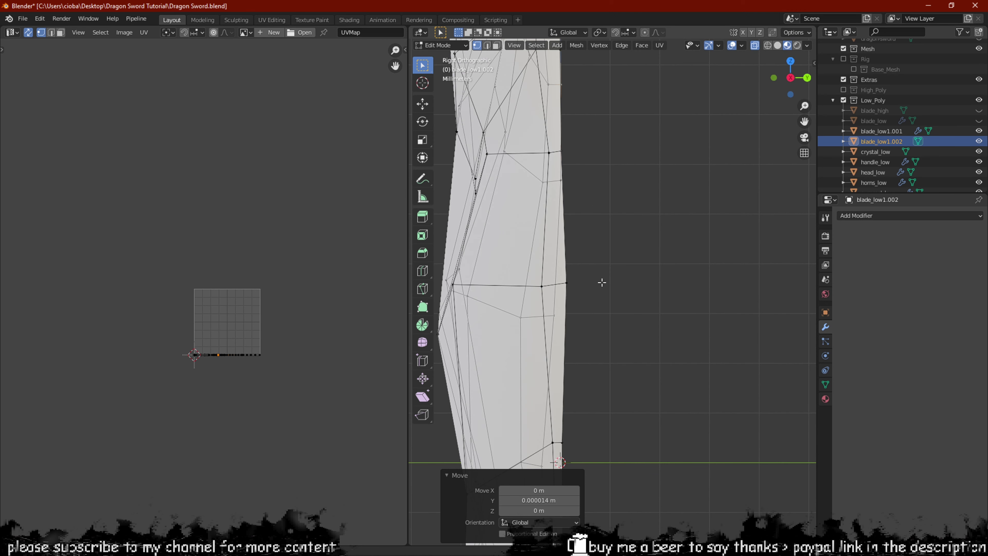
pyautogui.click(584, 291)
pyautogui.scroll(-6, 594, 292)
pyautogui.keyDown('shift'); pyautogui.moveTo(600, 334); pyautogui.dragTo(603, 186, button='middle'); pyautogui.keyUp('shift')
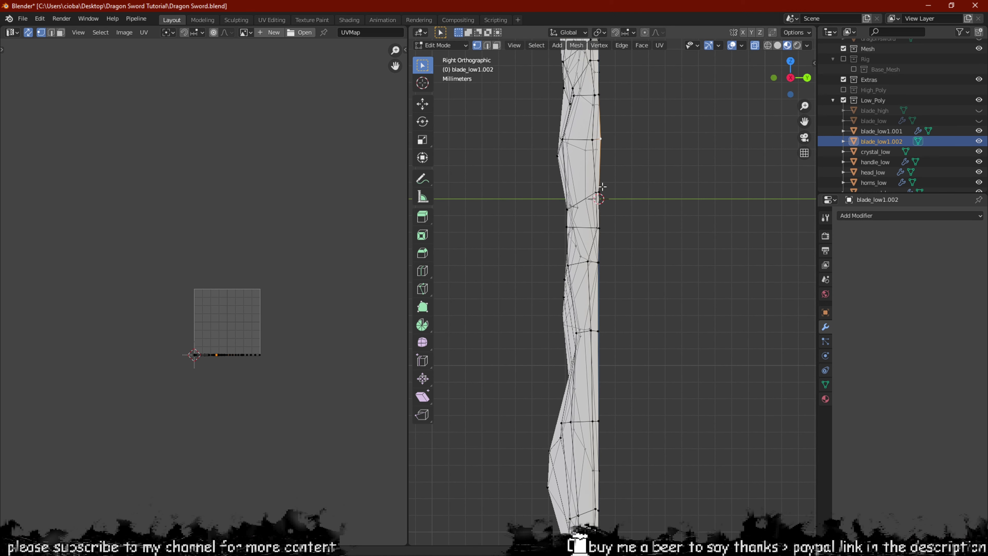
# Unwrap all faces of the halved grip mesh with the Angle Based method.
pyautogui.scroll(-3, 621, 322)
pyautogui.moveTo(620, 322); pyautogui.dragTo(647, 378, button='middle')
pyautogui.moveTo(625, 338); pyautogui.dragTo(595, 311, button='middle')
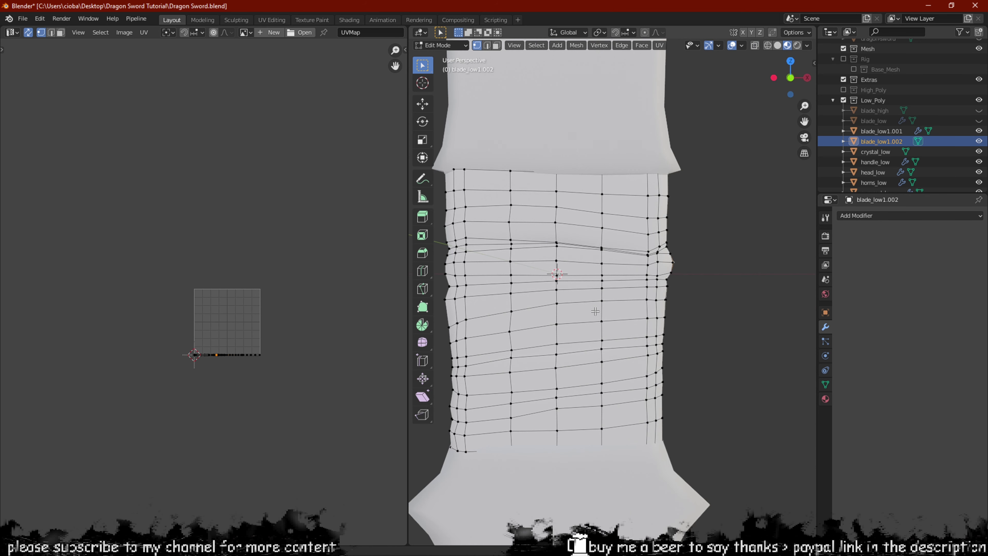
pyautogui.press('3')
pyautogui.press('a')
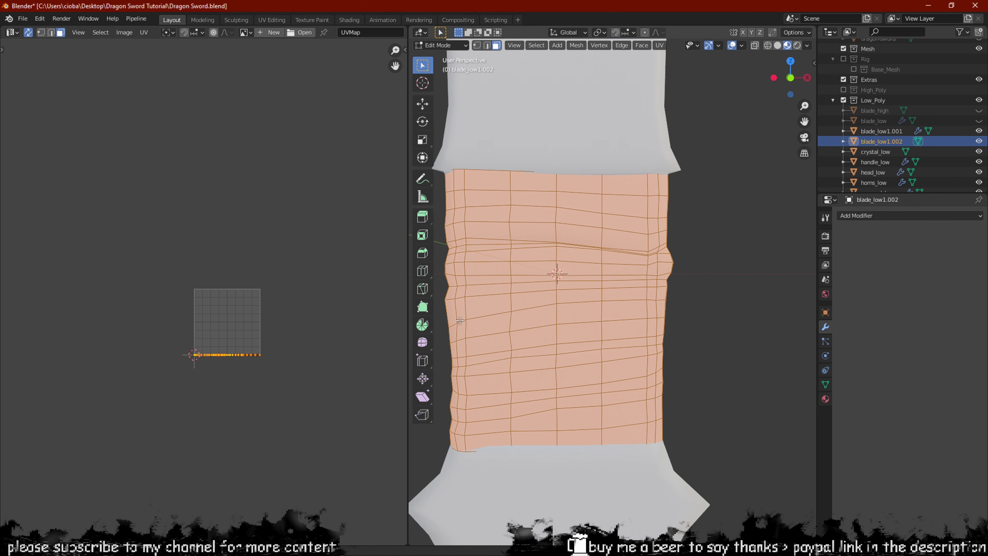
pyautogui.press('u')
pyautogui.click(484, 197)
pyautogui.scroll(6, 297, 297)
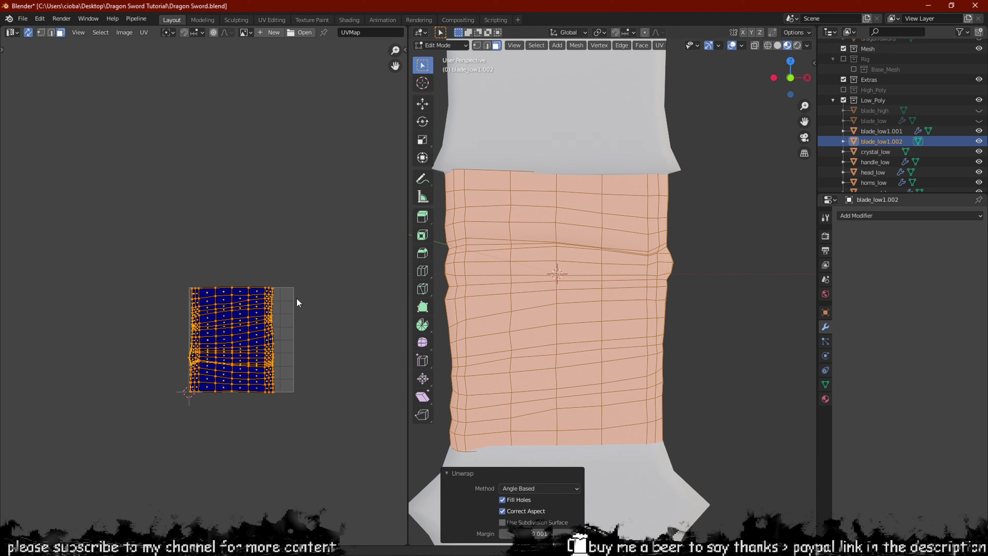
# Move the unwrapped grip's UV island out of the UV square, up and to the left of it.
pyautogui.scroll(-2, 259, 351)
pyautogui.scroll(-2, 258, 330)
pyautogui.press('g')
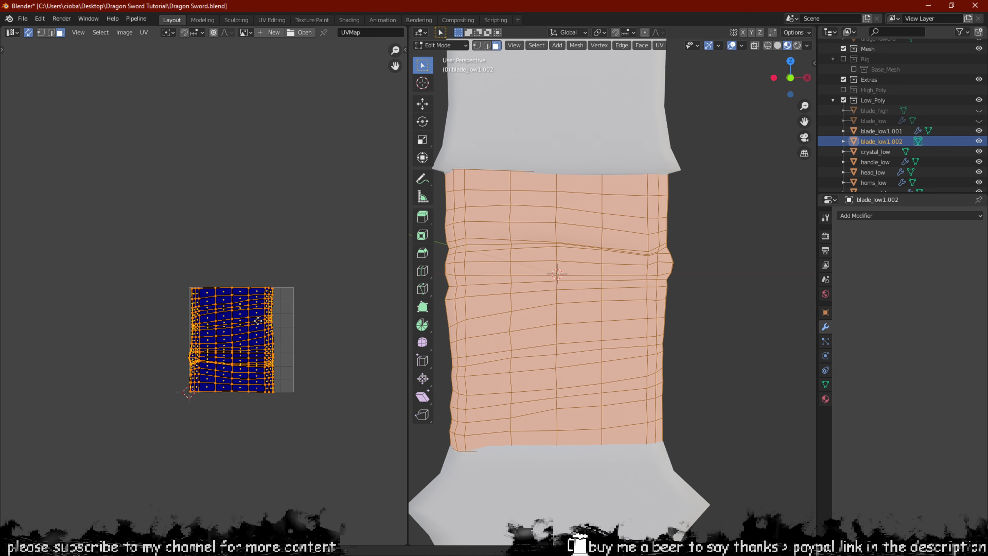
pyautogui.click(96, 92)
# Join the grip mesh blade_low1.002 into blade_low1.001, keeping blade_low1.001 as the active object with its Z Mirror modifier.
pyautogui.moveTo(608, 248); pyautogui.dragTo(574, 207, button='middle')
pyautogui.press('Tab')
pyautogui.click(864, 217)
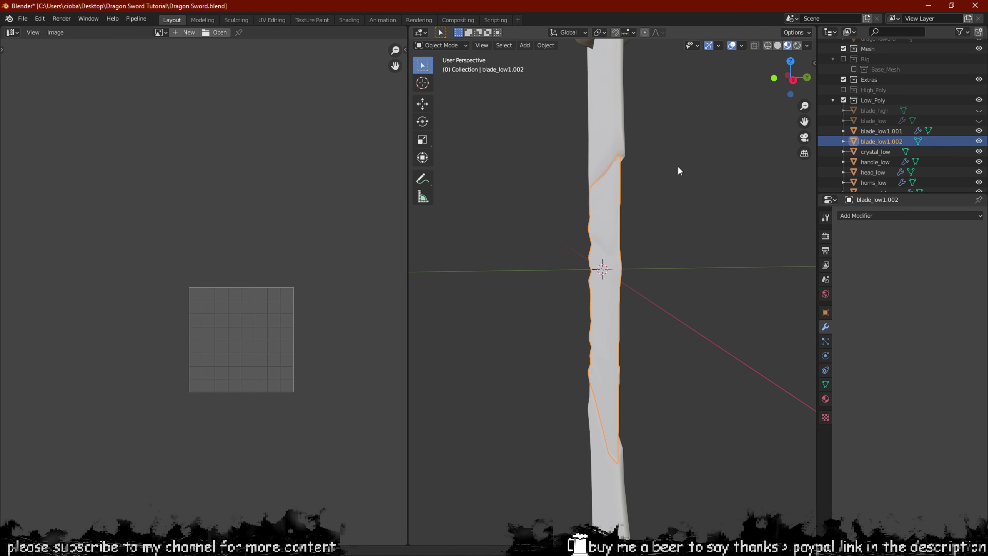
pyautogui.click(623, 140)
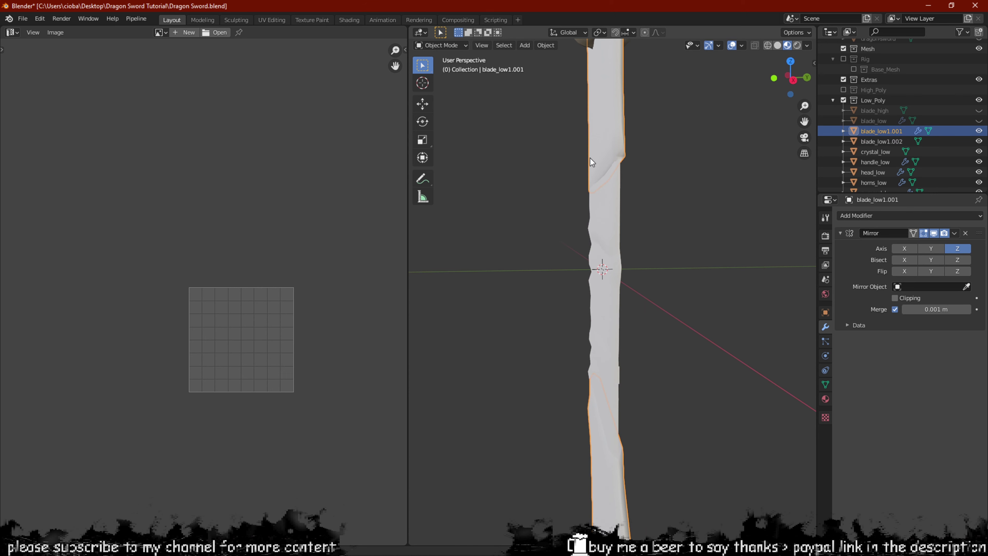
pyautogui.click(606, 270)
pyautogui.click(624, 171)
pyautogui.click(609, 247)
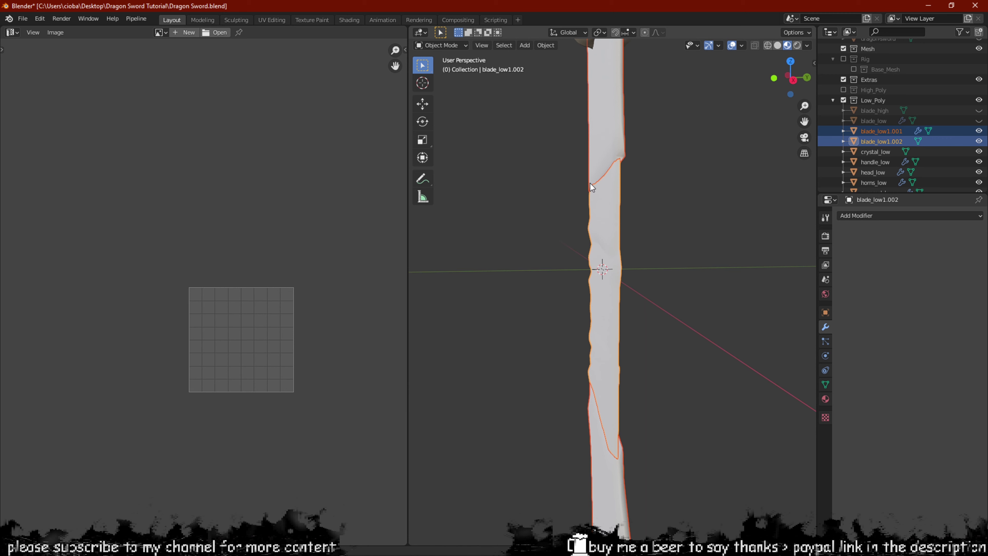
pyautogui.keyDown('shift'); pyautogui.click(601, 155); pyautogui.keyUp('shift')
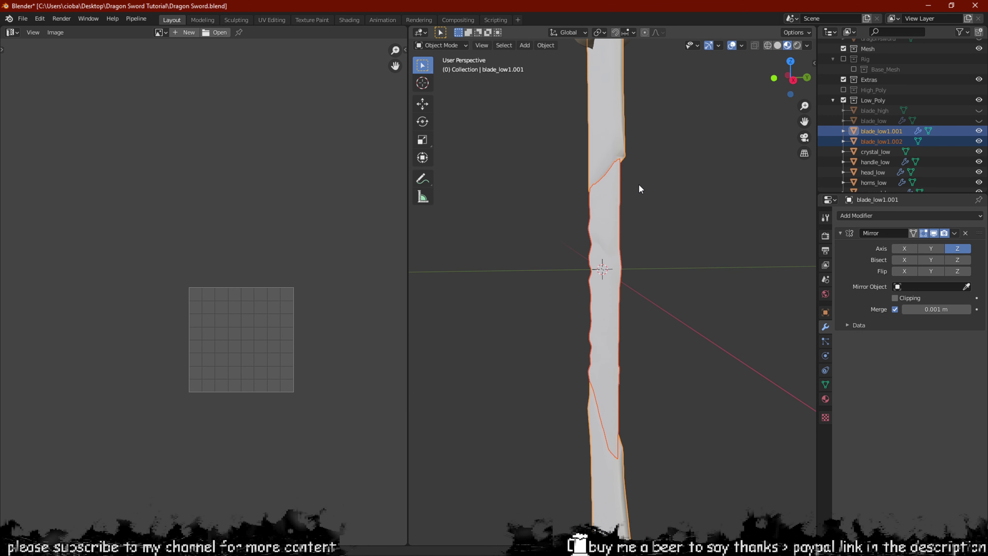
pyautogui.hotkey('ctrl', 'j')
# Open the joined blade_low1.001 mesh for editing with all its UV islands shown, and clear the UV selection.
pyautogui.moveTo(638, 185)
pyautogui.mouseDown(button='middle')
pyautogui.moveTo(601, 190)
pyautogui.moveTo(656, 182)
pyautogui.mouseUp(button='middle')
pyautogui.scroll(3, 601, 191)
pyautogui.click(638, 189)
pyautogui.press('Tab')
pyautogui.press('Tab')
pyautogui.press('Tab')
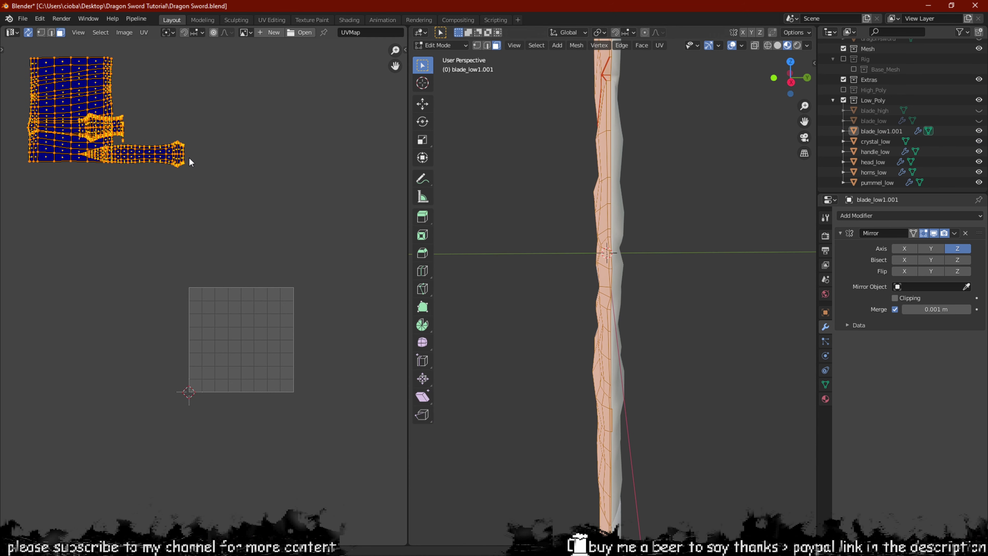
pyautogui.moveTo(187, 102); pyautogui.dragTo(277, 192, button='middle')
pyautogui.scroll(4, 278, 172)
pyautogui.moveTo(256, 142); pyautogui.dragTo(264, 220, button='middle')
pyautogui.scroll(2, 268, 203)
pyautogui.click(292, 131)
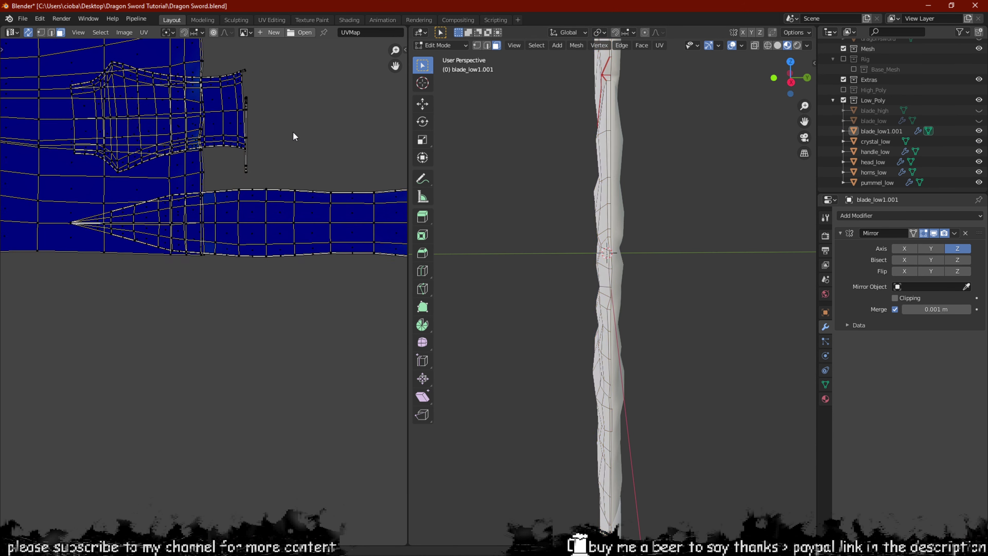
# Separate the large grip UV island from the two smaller islands by moving it up and to the left, clear of them.
pyautogui.press('l')
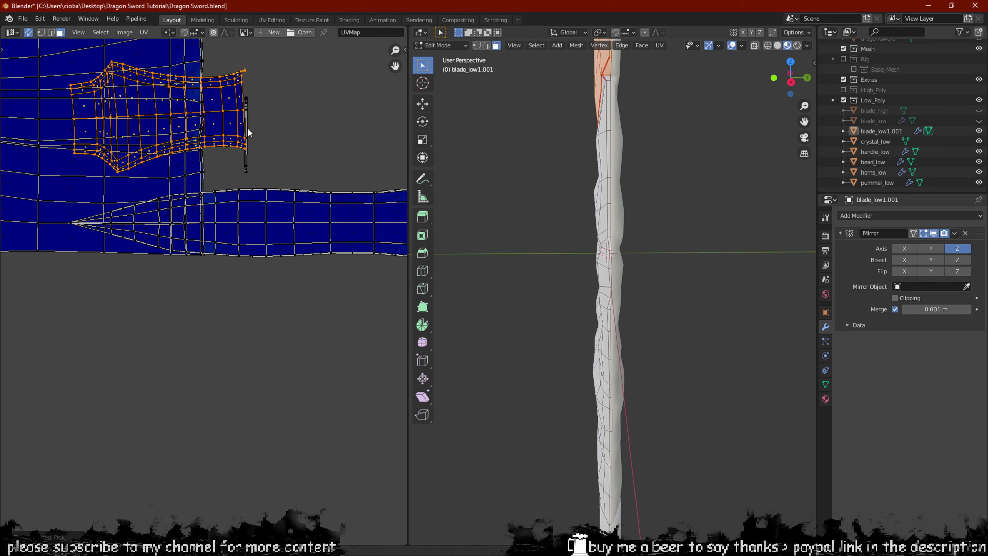
pyautogui.scroll(-2, 247, 128)
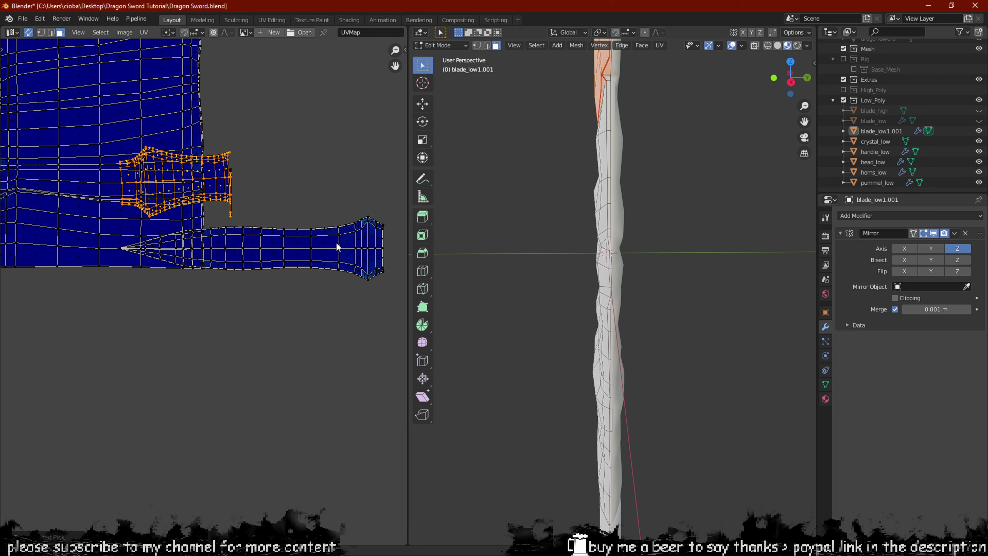
pyautogui.press('l')
pyautogui.click(319, 137)
pyautogui.press('l')
pyautogui.scroll(-3, 174, 97)
pyautogui.press('g')
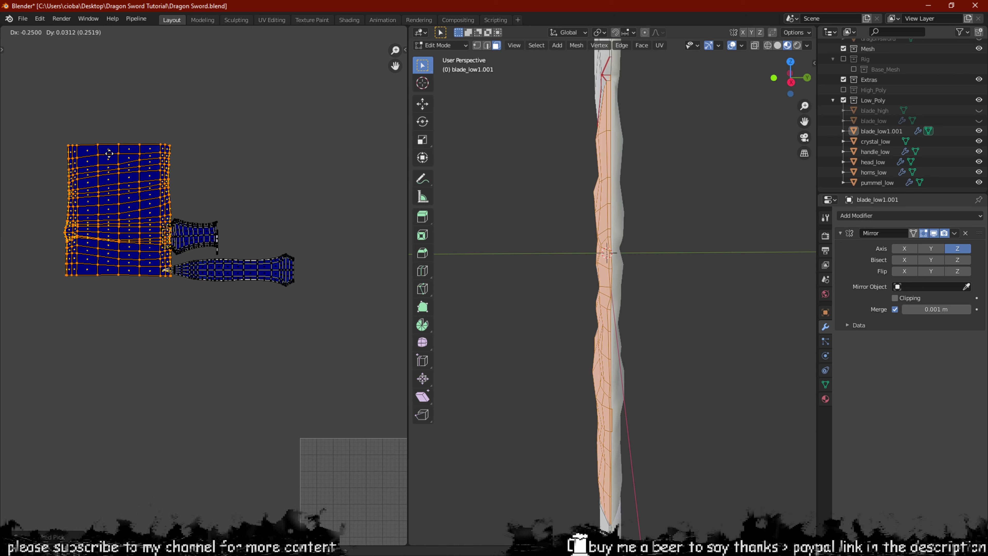
pyautogui.click(71, 134)
pyautogui.moveTo(602, 234); pyautogui.dragTo(611, 235, button='middle')
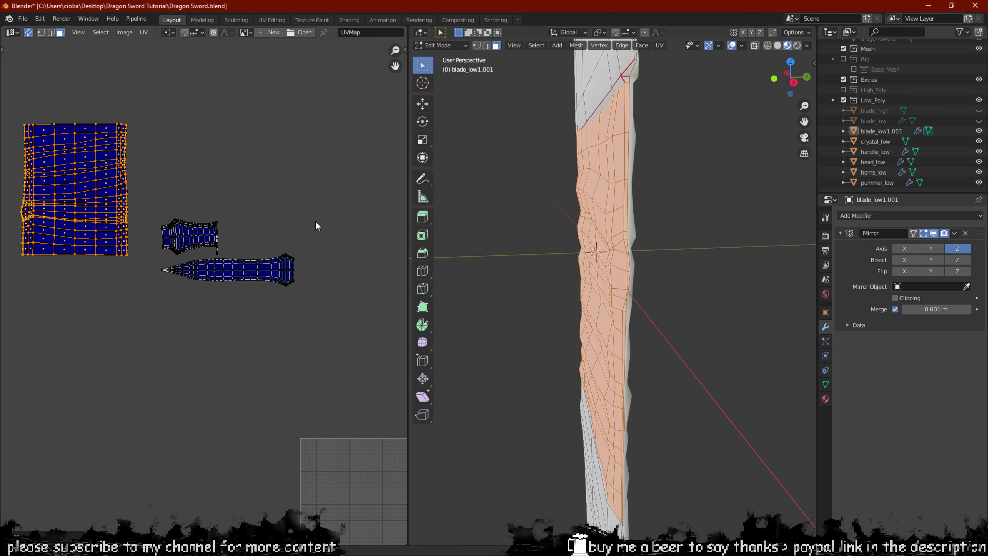
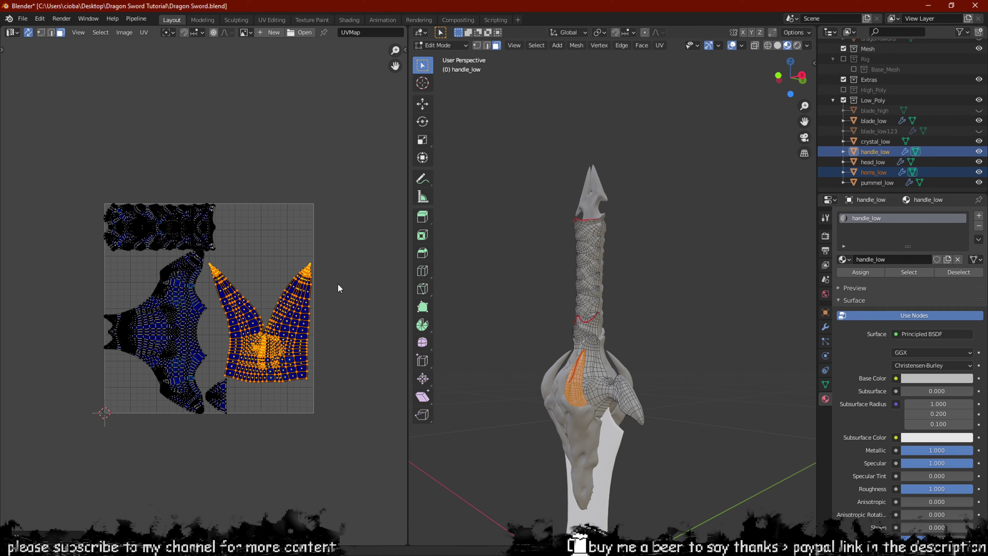
pyautogui.scroll(3, 324, 322)
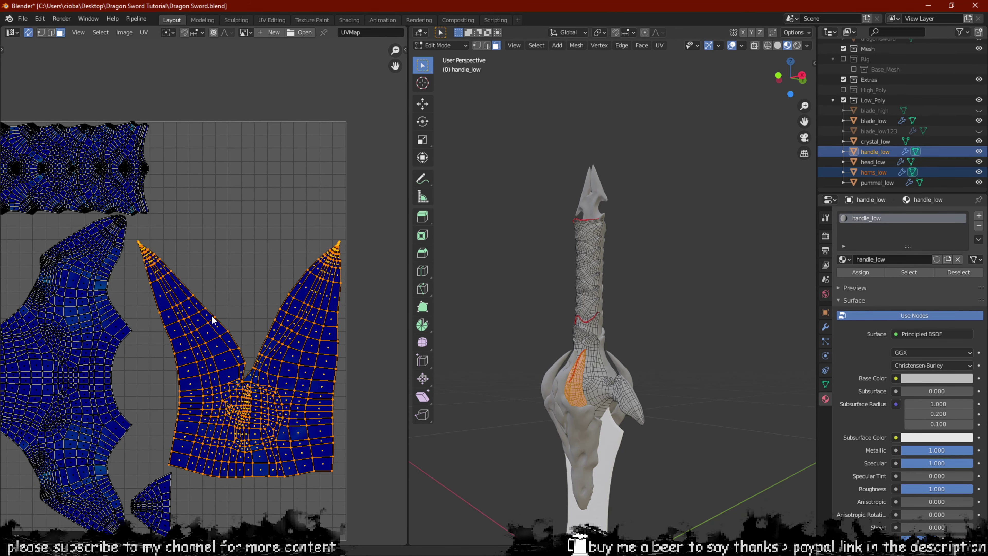
pyautogui.scroll(-1, 205, 277)
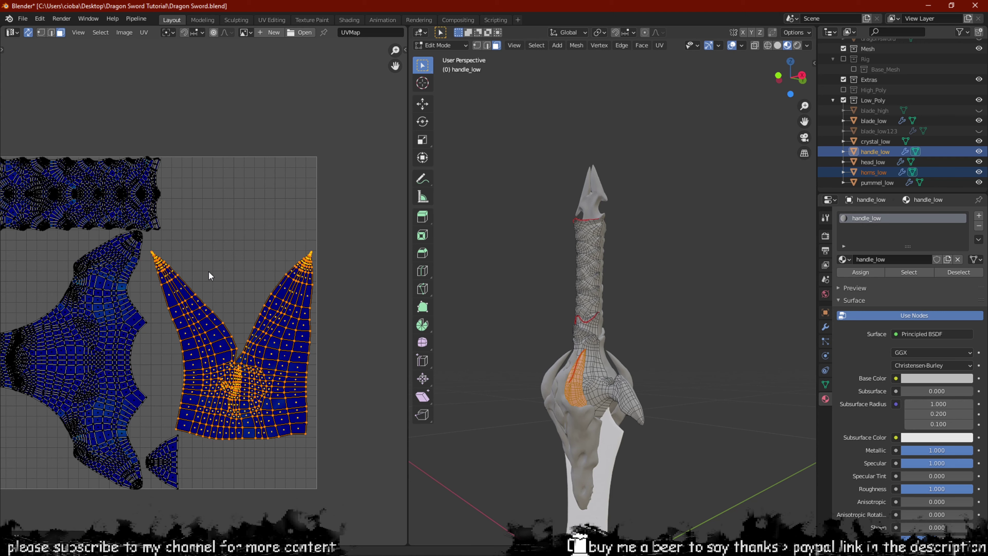
pyautogui.moveTo(198, 233); pyautogui.dragTo(223, 224, button='middle')
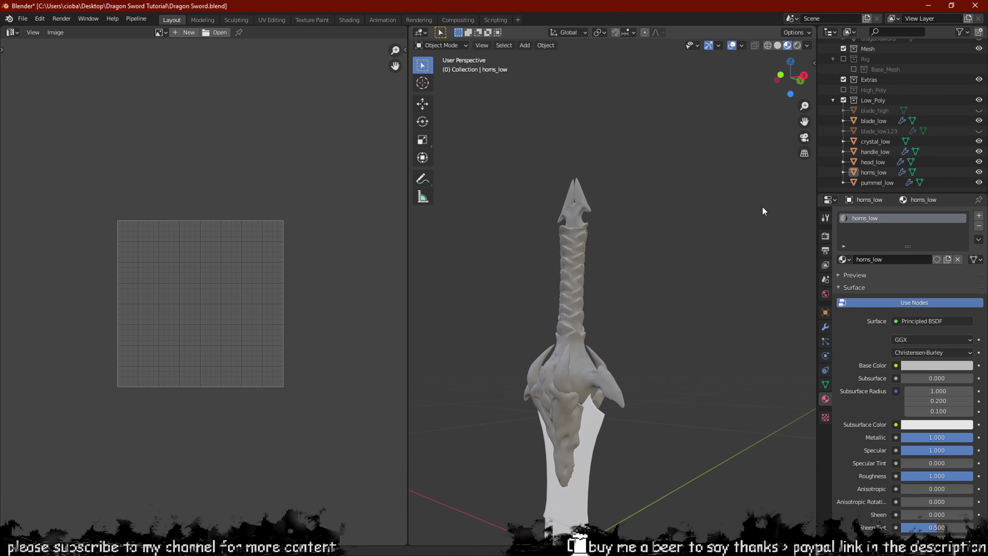
# Open the crystal_low mesh for editing and select a single face on the large lower crystal.
pyautogui.click(874, 144)
pyautogui.moveTo(654, 248); pyautogui.dragTo(621, 269, button='middle')
pyautogui.scroll(2, 657, 254)
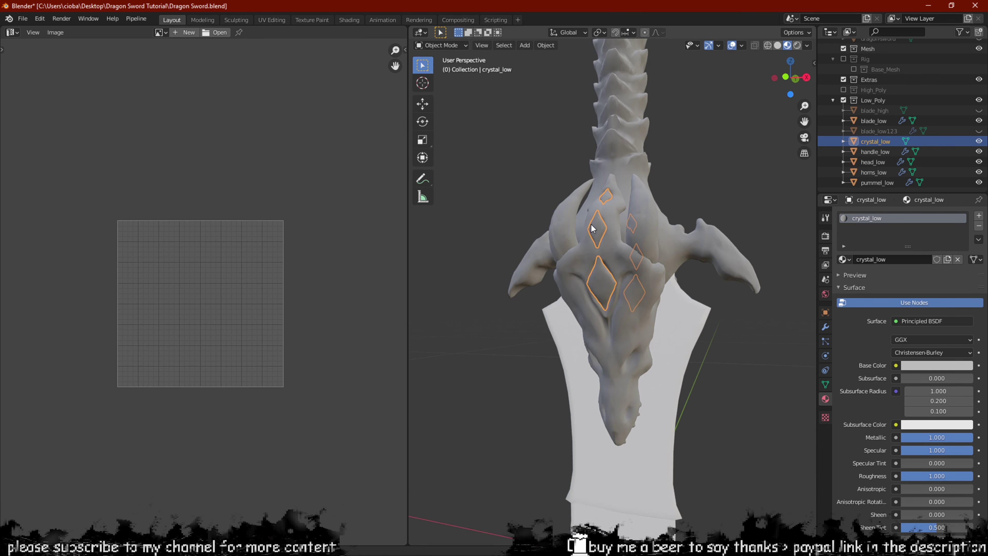
pyautogui.scroll(4, 630, 292)
pyautogui.moveTo(592, 228); pyautogui.dragTo(642, 289, button='middle')
pyautogui.press('Tab')
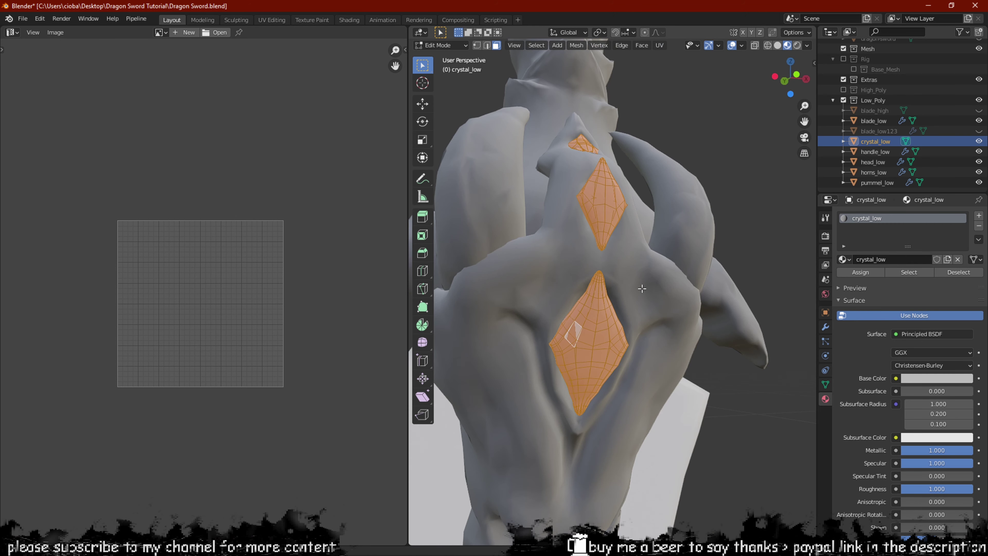
pyautogui.scroll(4, 642, 288)
pyautogui.moveTo(622, 234); pyautogui.dragTo(675, 238, button='middle')
pyautogui.press('Tab')
pyautogui.press('Tab')
pyautogui.click(674, 334)
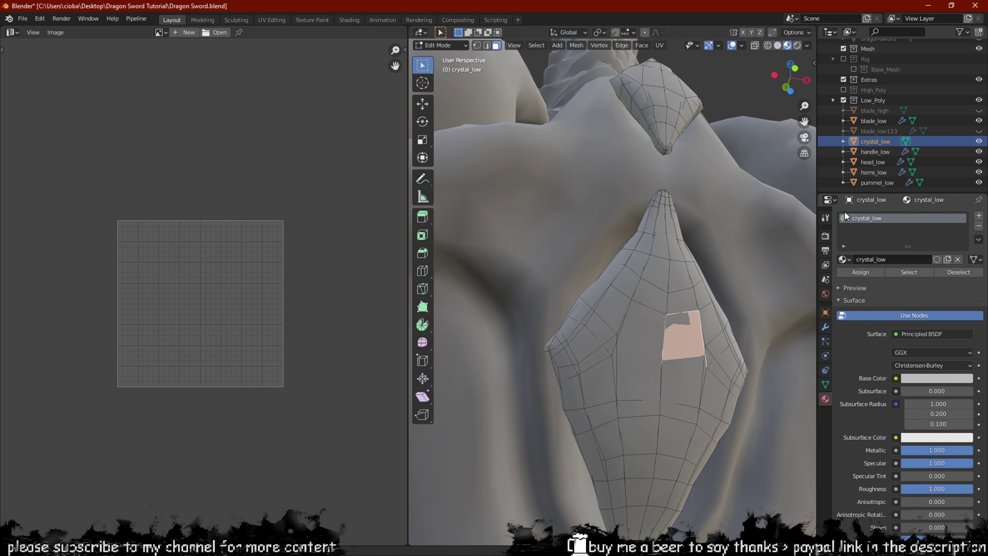
# Test-move the whole crystal_low object without keeping the move, and check which modifiers it has.
pyautogui.press('Tab')
pyautogui.press('g')
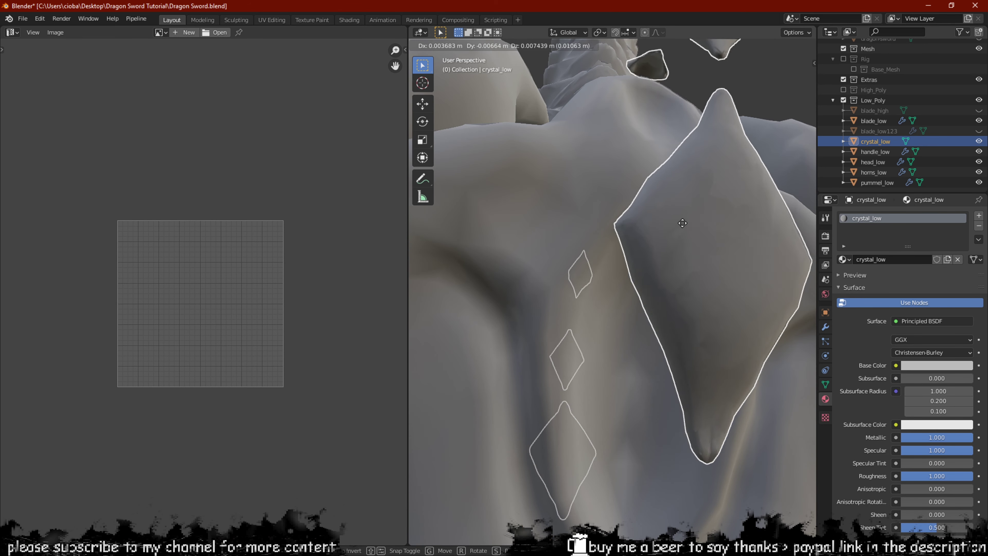
pyautogui.rightClick(659, 324)
pyautogui.press('Tab')
pyautogui.moveTo(667, 308); pyautogui.dragTo(722, 311, button='middle')
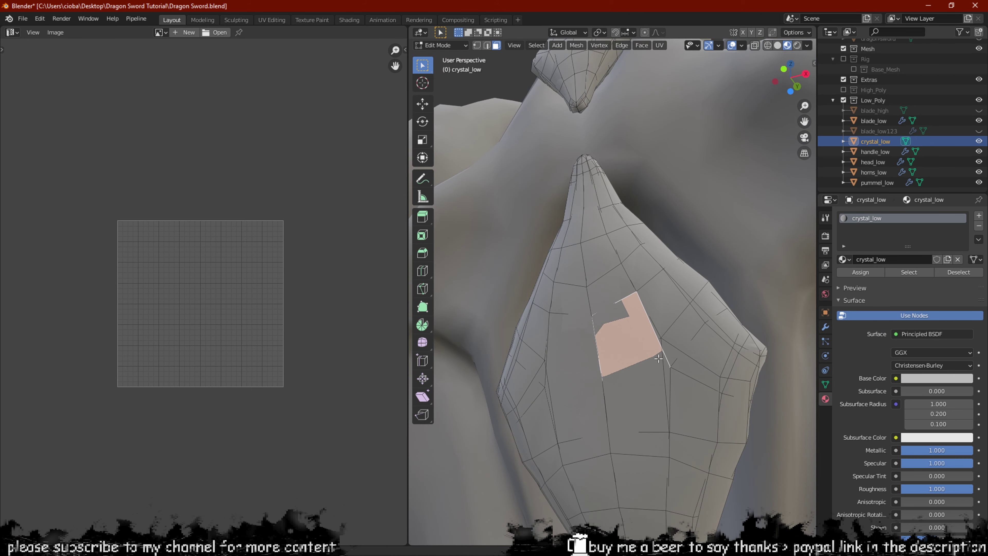
pyautogui.click(825, 329)
pyautogui.press('Tab')
pyautogui.press('Tab')
pyautogui.moveTo(670, 335); pyautogui.dragTo(641, 279, button='middle')
pyautogui.press('2')
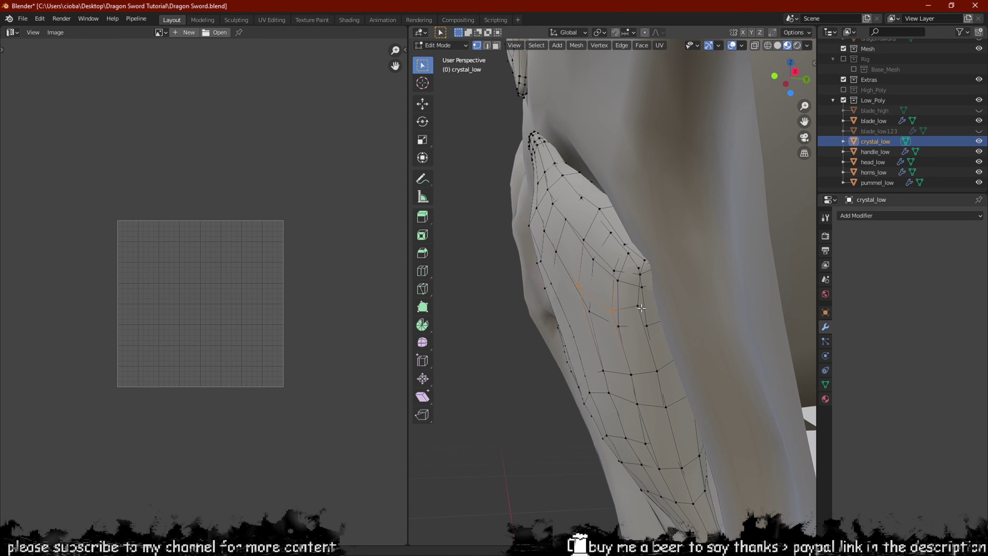
# Test-move a vertex and one linked shell of the large lower crystal to check for an overlapping duplicate, cancelling both moves.
pyautogui.press('g')
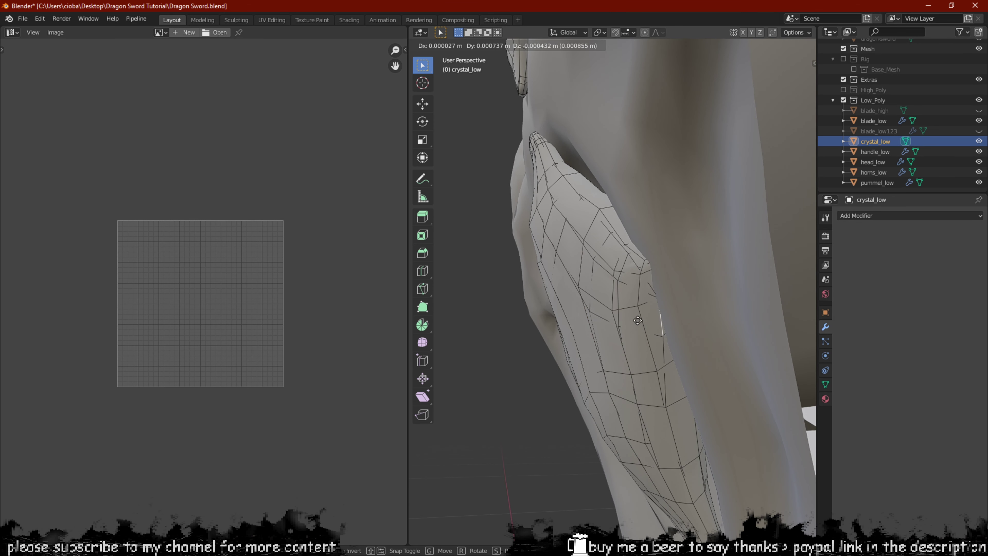
pyautogui.rightClick(638, 322)
pyautogui.scroll(-1, 593, 321)
pyautogui.press('3')
pyautogui.press('l')
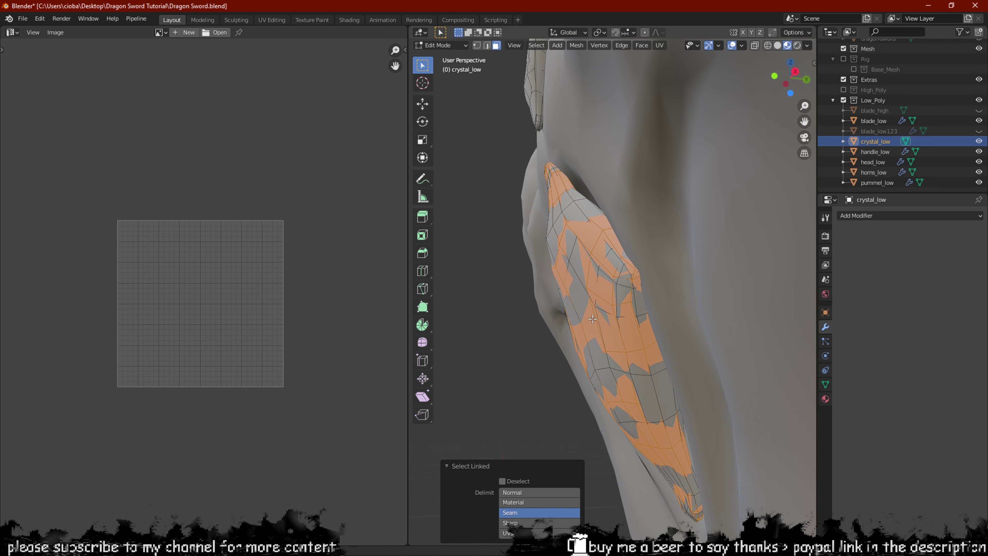
pyautogui.press('g')
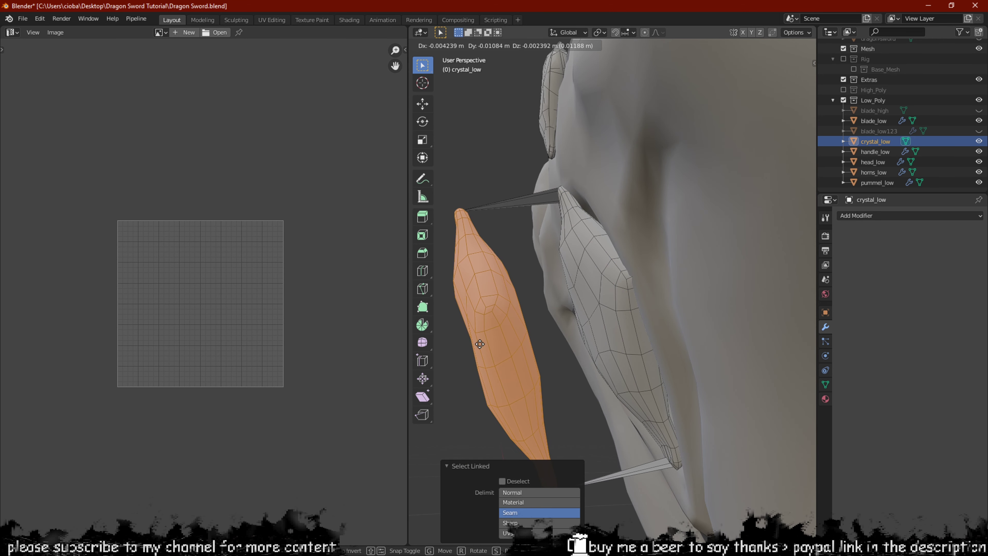
pyautogui.rightClick(480, 343)
pyautogui.moveTo(487, 329); pyautogui.dragTo(612, 319, button='middle')
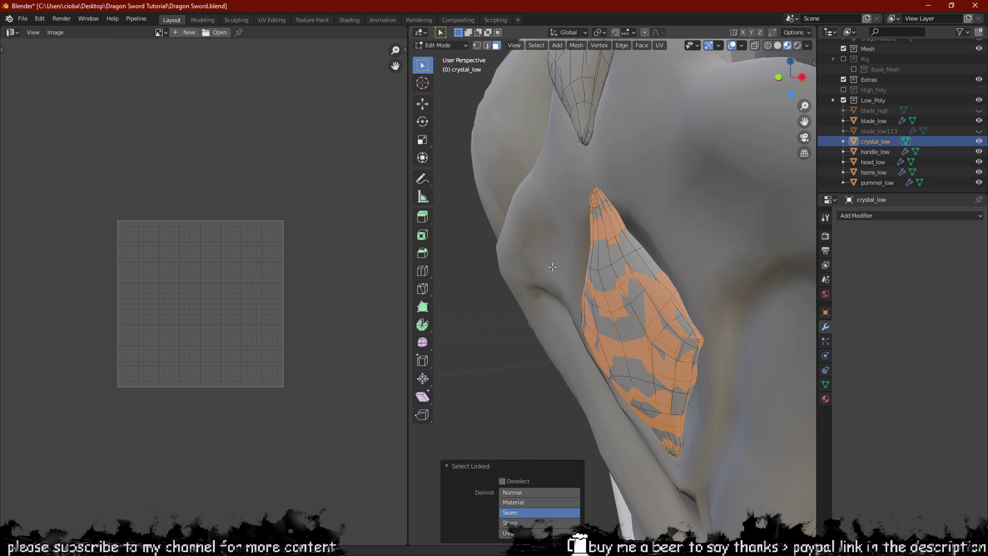
# Select one of the two overlapping linked shells of the large lower crystal and delete it.
pyautogui.hotkey('alt', 'a')
pyautogui.press('l')
pyautogui.press('g')
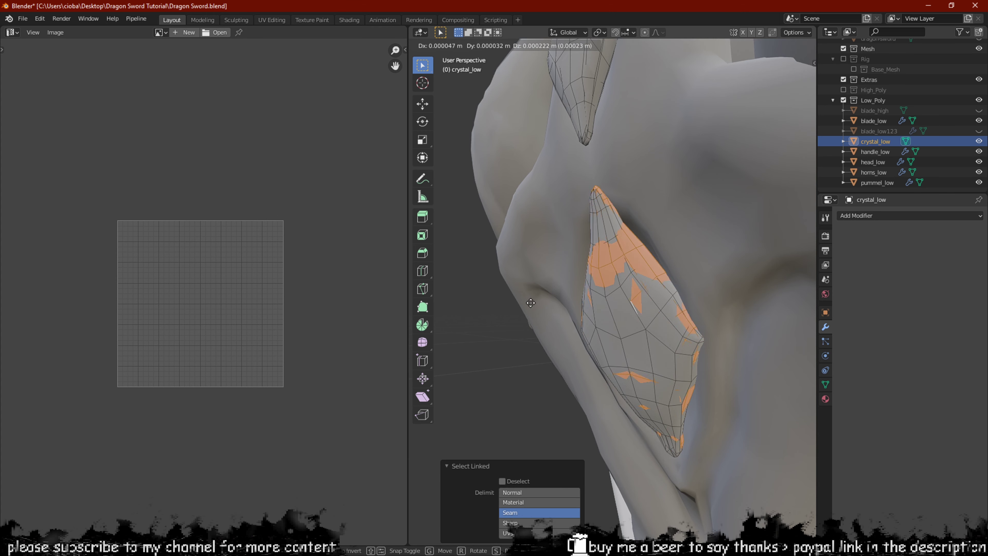
pyautogui.rightClick(475, 226)
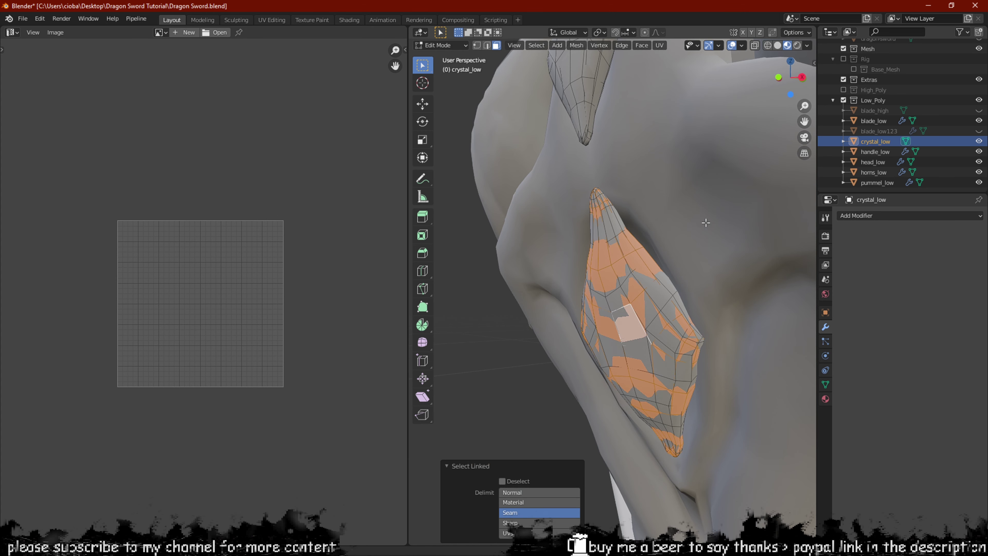
pyautogui.scroll(-2, 697, 234)
pyautogui.press('g')
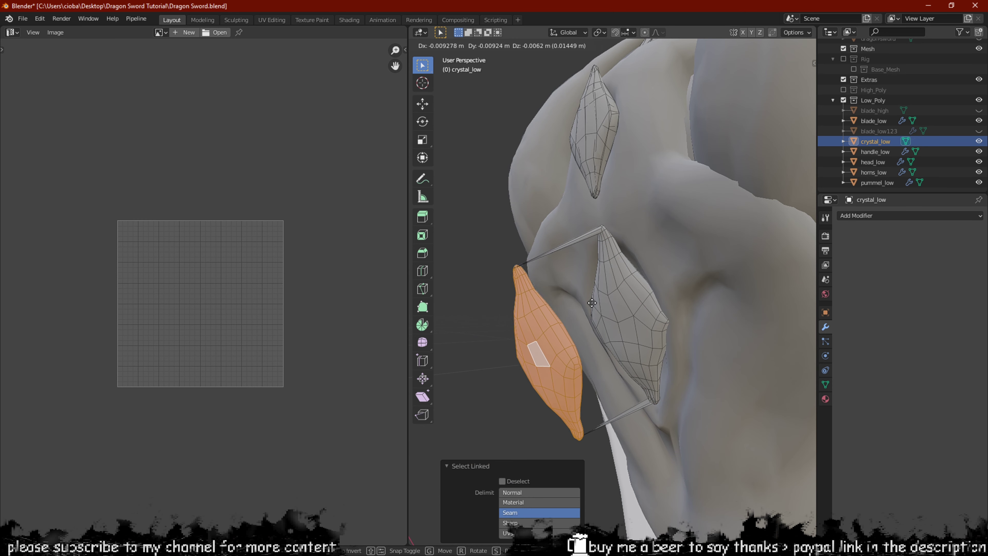
pyautogui.rightClick(592, 300)
pyautogui.moveTo(591, 300); pyautogui.dragTo(644, 305, button='middle')
pyautogui.press('x')
pyautogui.click(631, 277)
# Delete one of the overlapping linked shells of the middle crystal.
pyautogui.scroll(4, 633, 275)
pyautogui.press('l')
pyautogui.click(631, 307)
pyautogui.press('l')
pyautogui.press('x')
pyautogui.click(599, 307)
# Test-move the linked geometry of the small upper crystal to check for an overlapping duplicate shell, cancelling the move.
pyautogui.press('2')
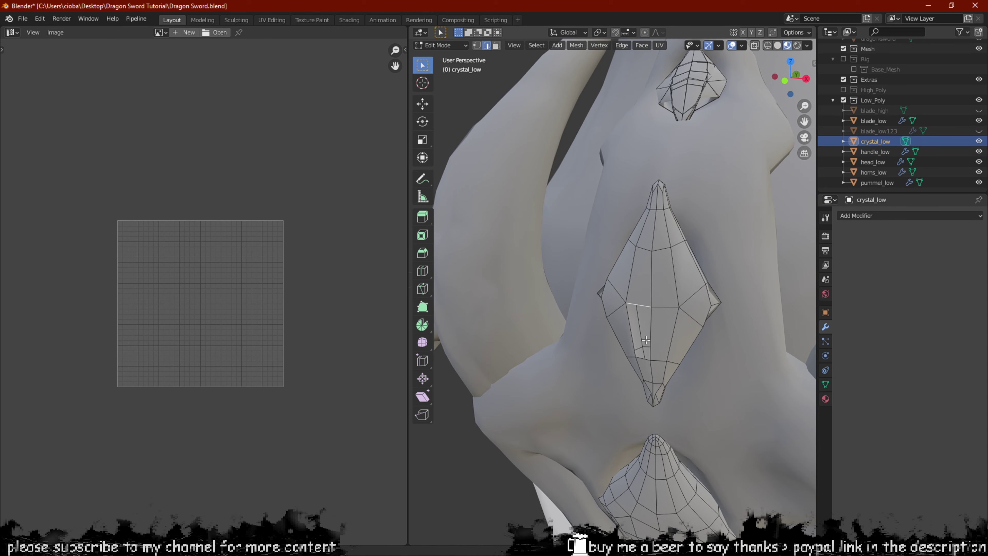
pyautogui.moveTo(646, 341); pyautogui.dragTo(635, 300, button='middle')
pyautogui.scroll(3, 696, 378)
pyautogui.scroll(-3, 696, 378)
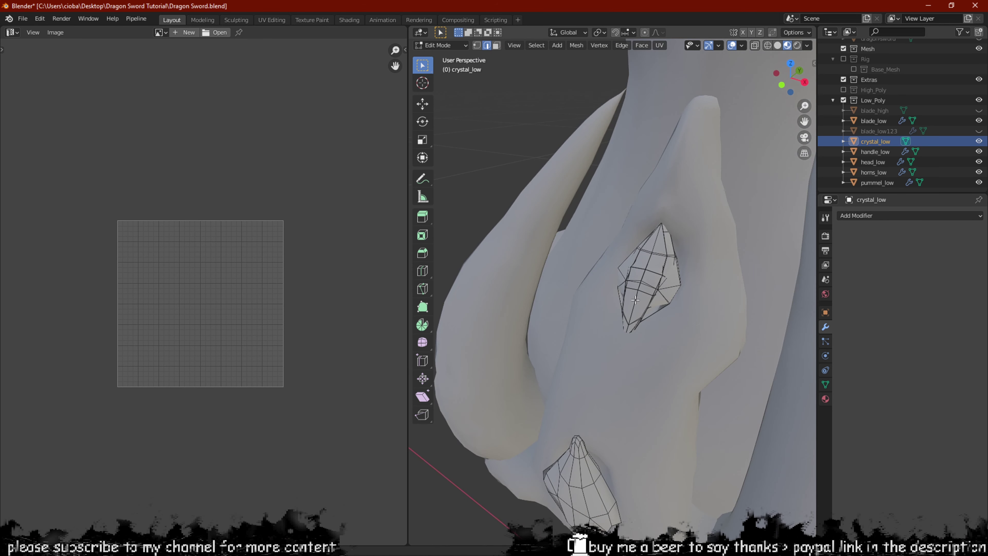
pyautogui.press('l')
pyautogui.press('g')
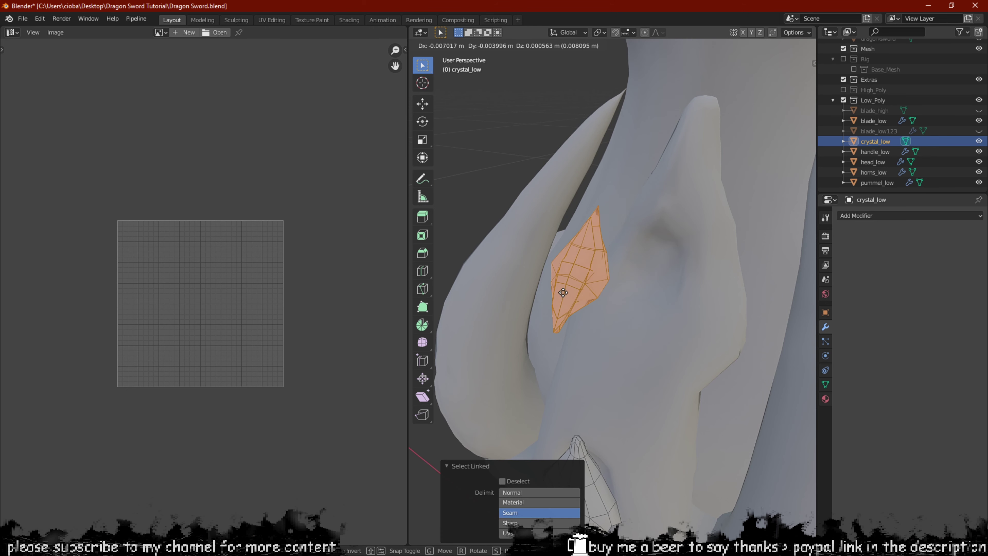
pyautogui.rightClick(587, 289)
# Test-move the seam-delimited linked geometry of the small upper crystal once more, cancelling the move.
pyautogui.click(699, 324)
pyautogui.press('l')
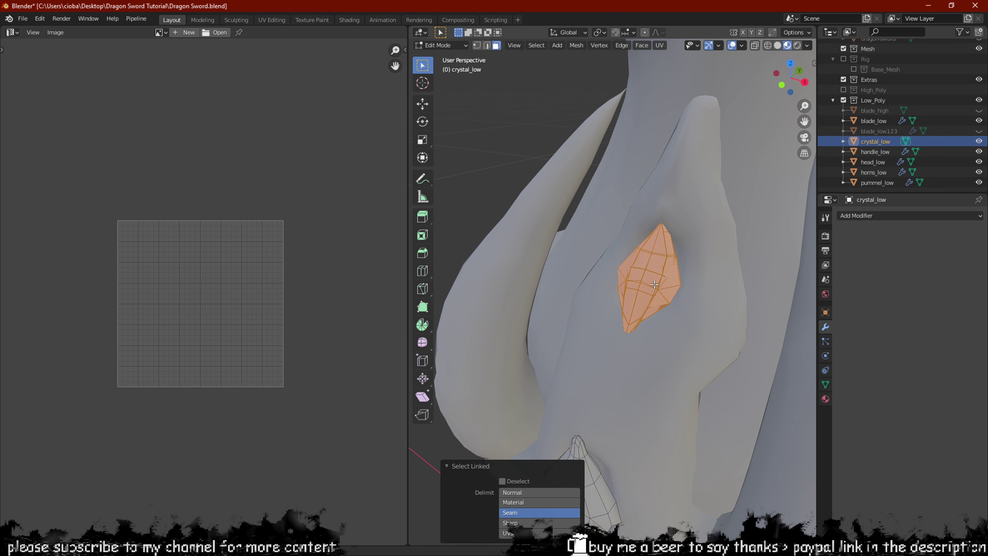
pyautogui.click(509, 214)
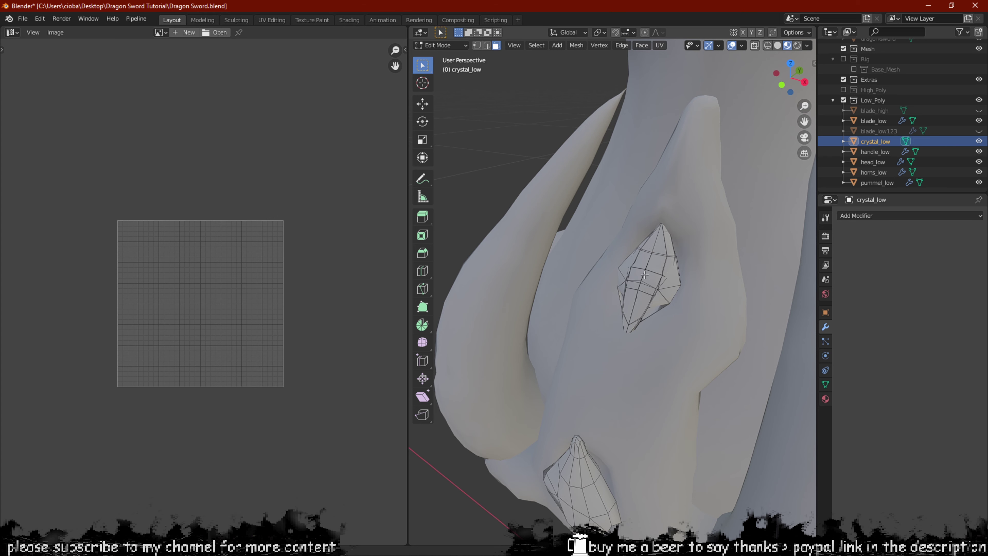
pyautogui.press('l')
pyautogui.press('g')
pyautogui.rightClick(568, 290)
# Set the linked selection's delimit option to Normal instead of Seam on the small upper crystal.
pyautogui.scroll(2, 560, 290)
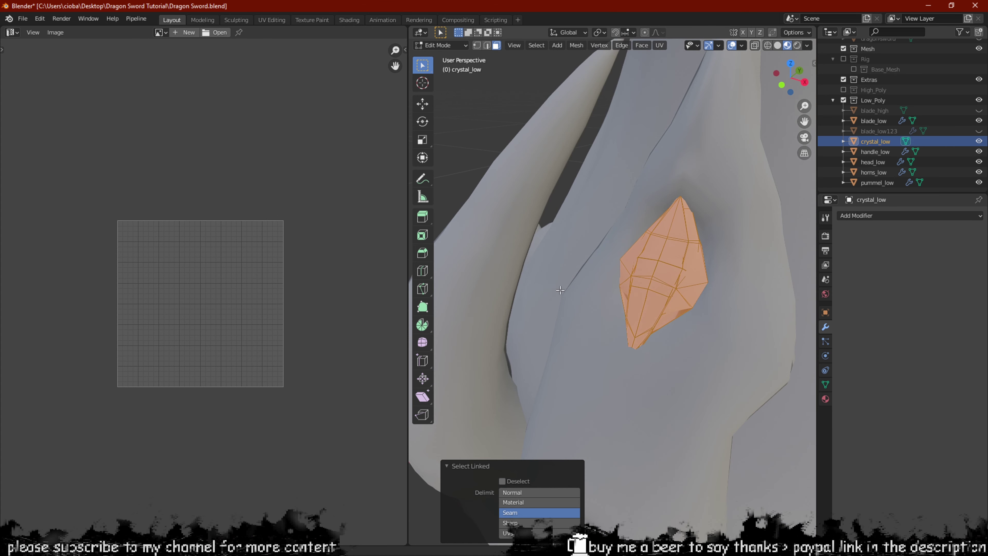
pyautogui.click(561, 290)
pyautogui.scroll(3, 623, 285)
pyautogui.press('l')
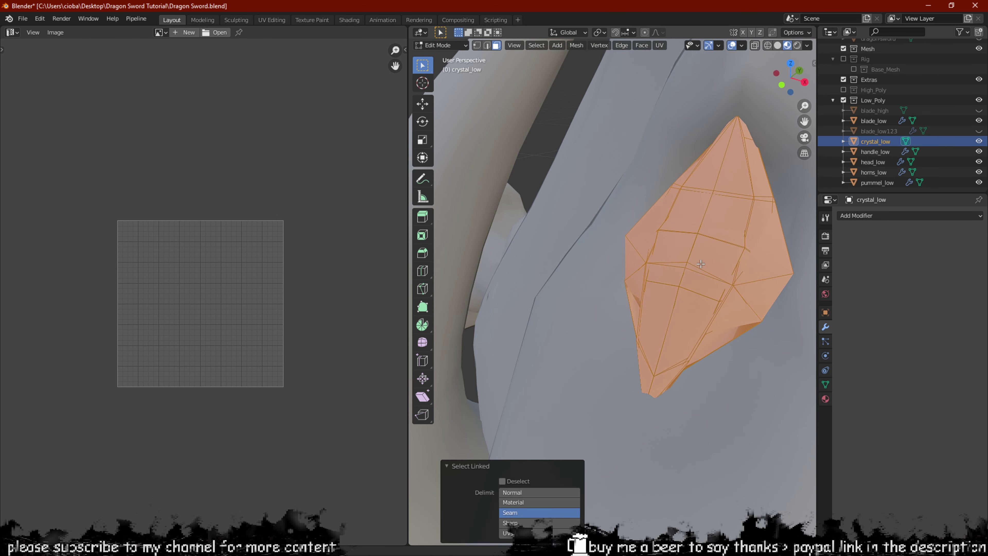
pyautogui.click(524, 501)
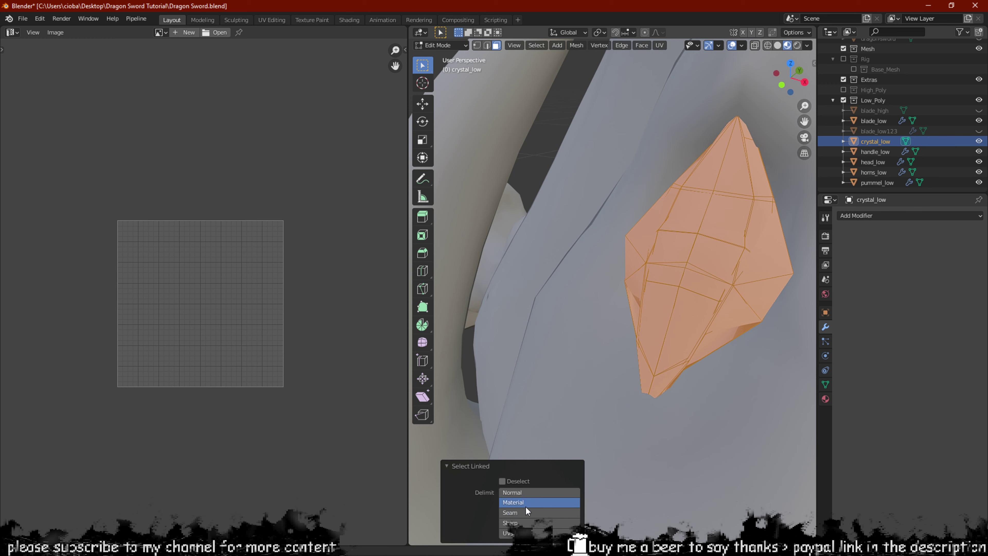
pyautogui.click(514, 493)
pyautogui.click(562, 324)
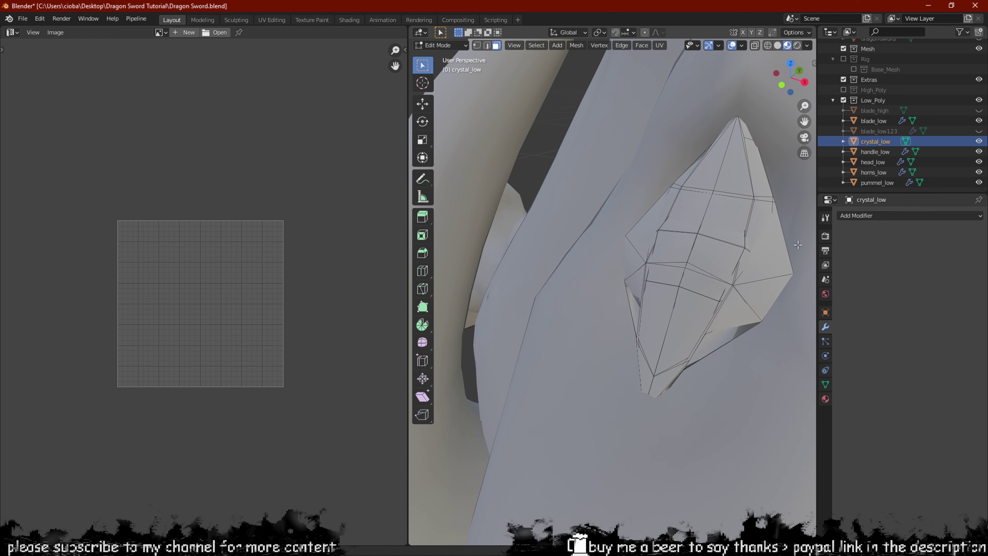
# Try deleting one linked shell of the small upper crystal, and undo the deletion.
pyautogui.press('l')
pyautogui.press('g')
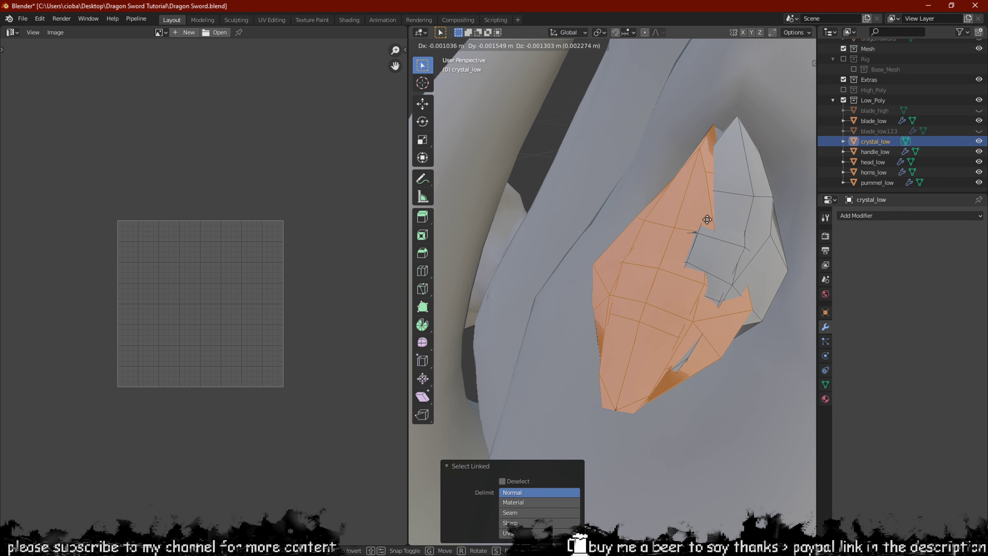
pyautogui.rightClick(707, 220)
pyautogui.press('x')
pyautogui.click(708, 219)
pyautogui.moveTo(708, 219); pyautogui.dragTo(626, 290, button='middle')
pyautogui.hotkey('ctrl', 'z')
# Try removing the protruding linked shell of the small upper crystal, and undo the last change.
pyautogui.hotkey('alt', 'a')
pyautogui.press('l')
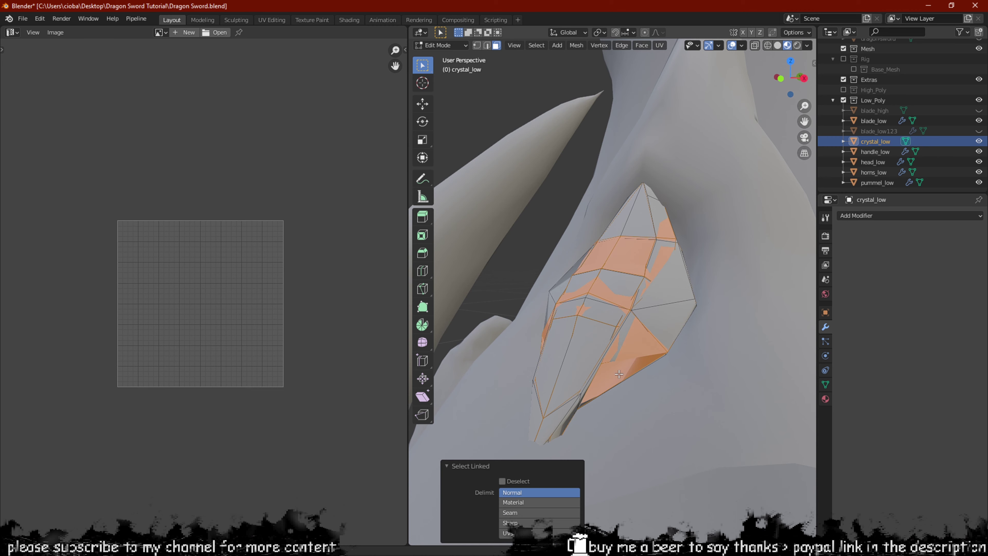
pyautogui.press('g')
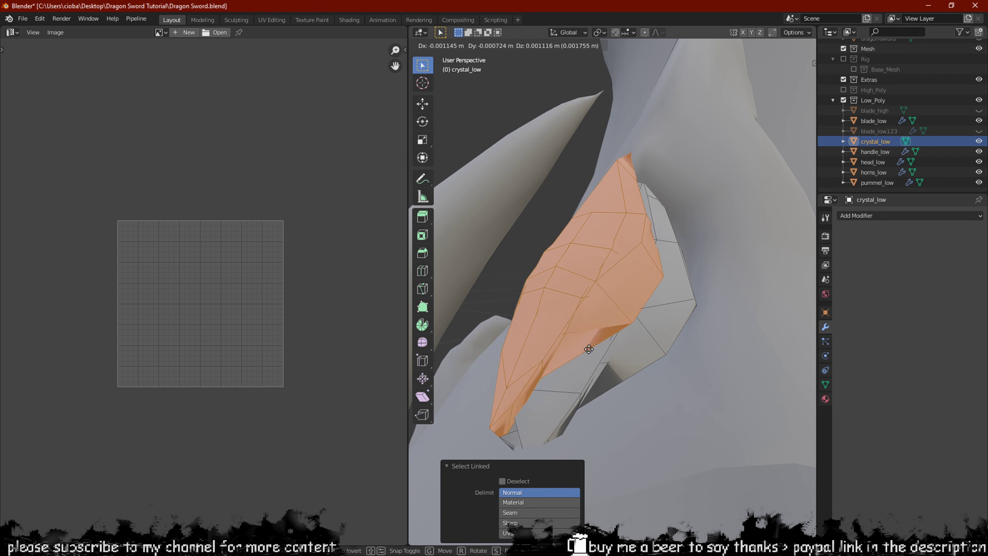
pyautogui.rightClick(590, 349)
pyautogui.press('x')
pyautogui.click(589, 349)
pyautogui.moveTo(602, 331); pyautogui.dragTo(543, 361, button='middle')
pyautogui.press('z')
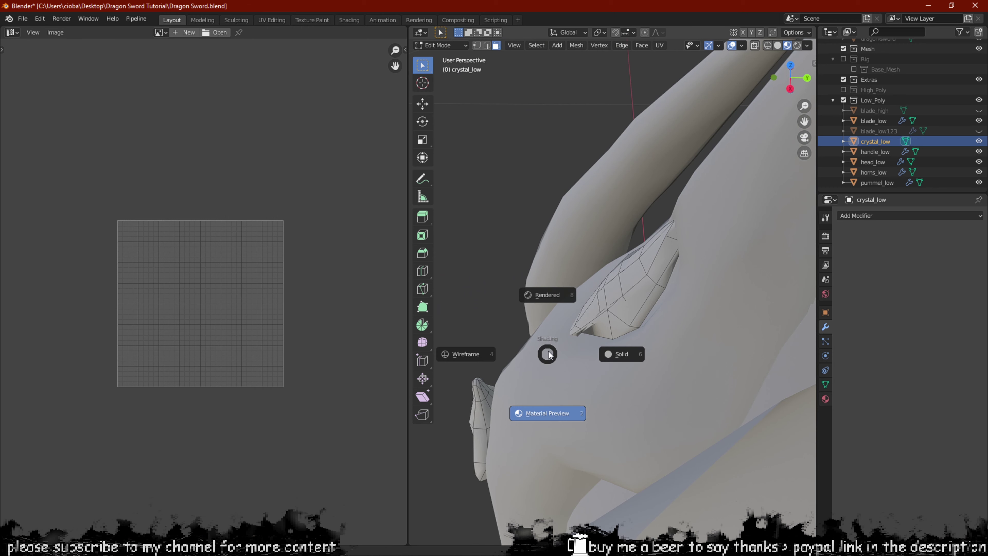
pyautogui.rightClick(555, 314)
pyautogui.moveTo(601, 278); pyautogui.dragTo(619, 266, button='middle')
pyautogui.hotkey('ctrl', 'z')
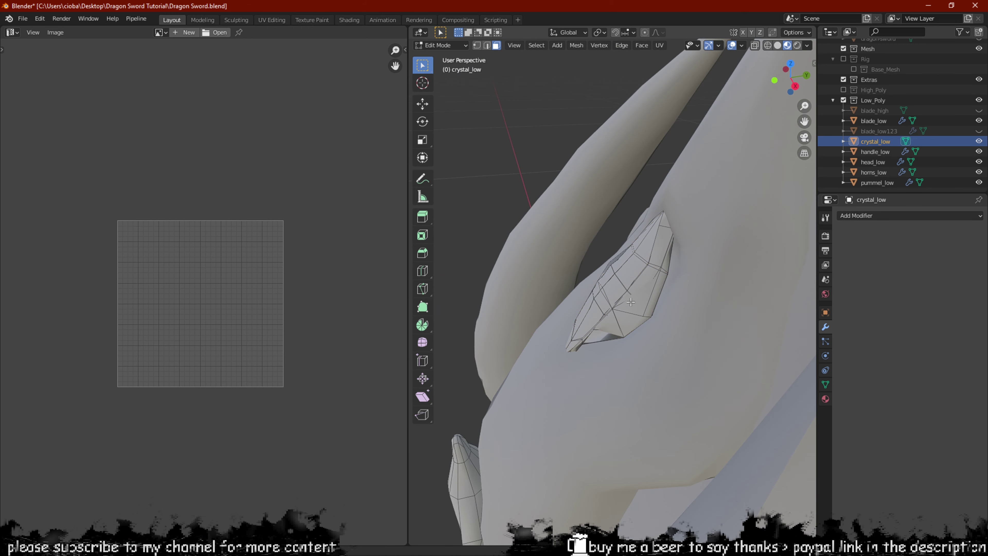
# Delete the small upper crystals on both sides of the guard, working in the right orthographic view.
pyautogui.scroll(-7, 631, 302)
pyautogui.press('KP_3')
pyautogui.scroll(-6, 671, 315)
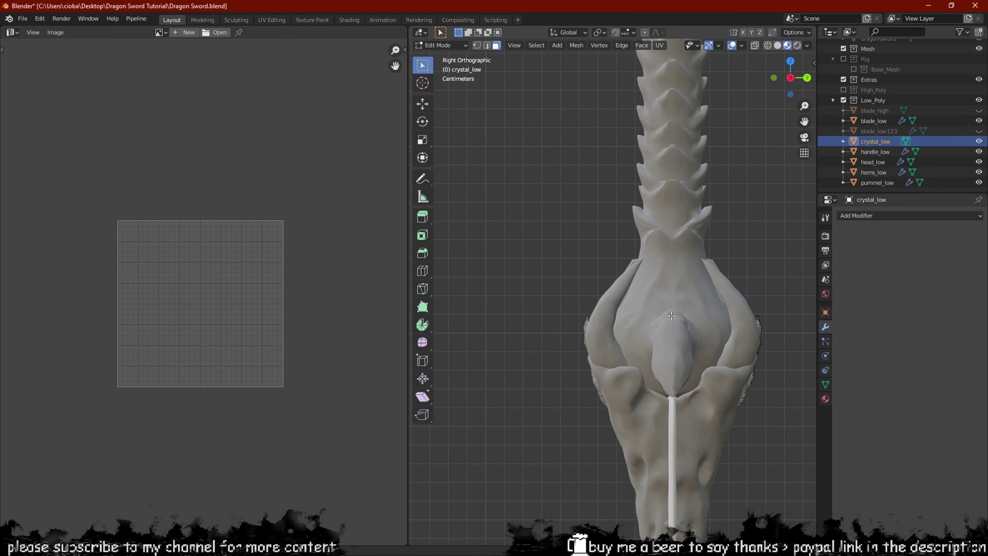
pyautogui.moveTo(689, 302); pyautogui.dragTo(577, 315)
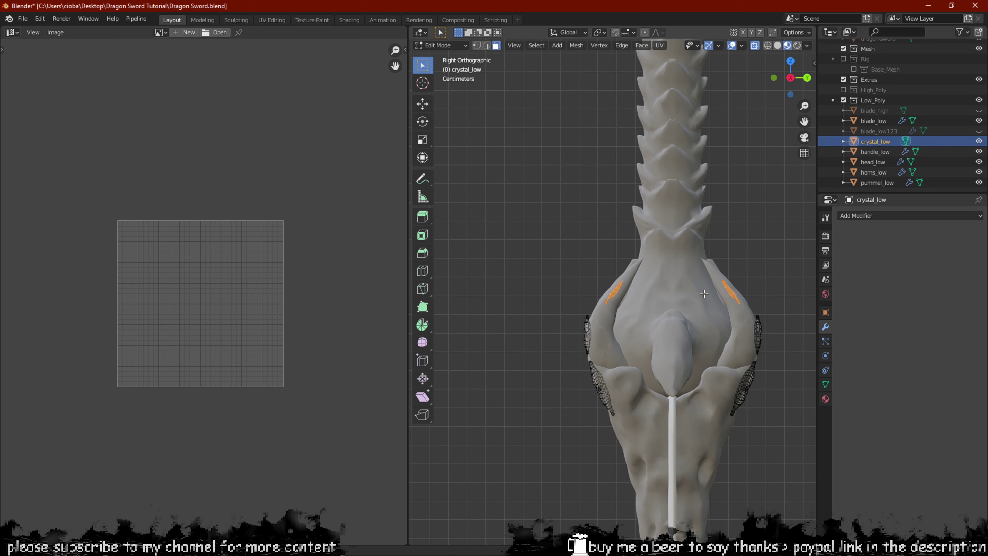
pyautogui.press('x')
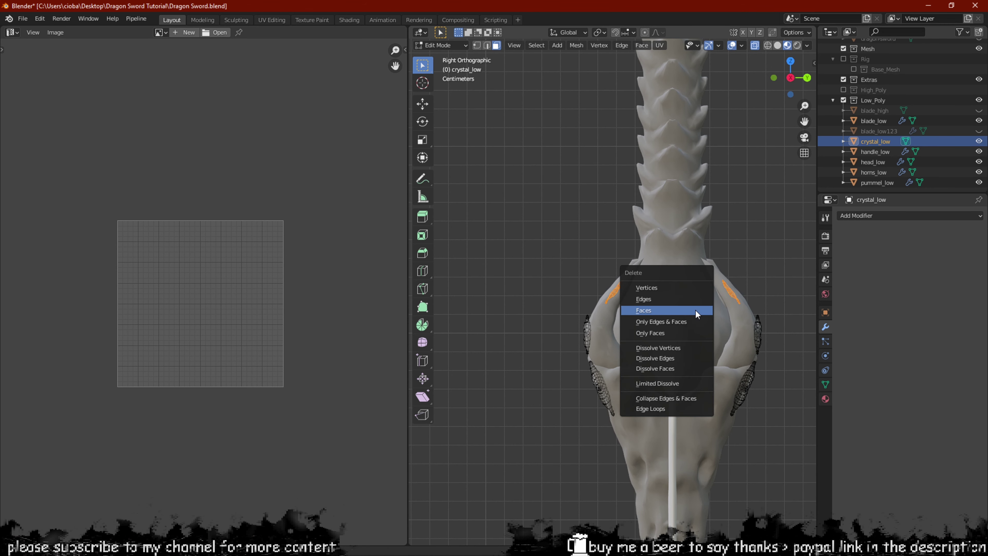
pyautogui.click(695, 311)
# Duplicate the middle crystal and place the copy on the upper guard, offset 0.01237 m in Y and 0.023263 m in Z.
pyautogui.moveTo(695, 311); pyautogui.dragTo(538, 356, button='middle')
pyautogui.scroll(3, 675, 345)
pyautogui.press('Tab')
pyautogui.press('Tab')
pyautogui.press('l')
pyautogui.scroll(3, 589, 361)
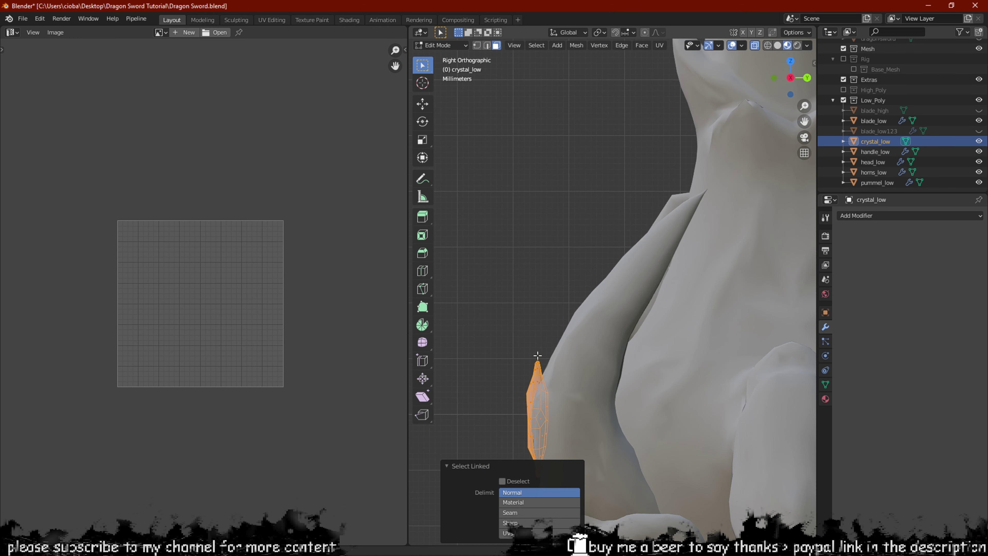
pyautogui.hotkey('shift', 'd')
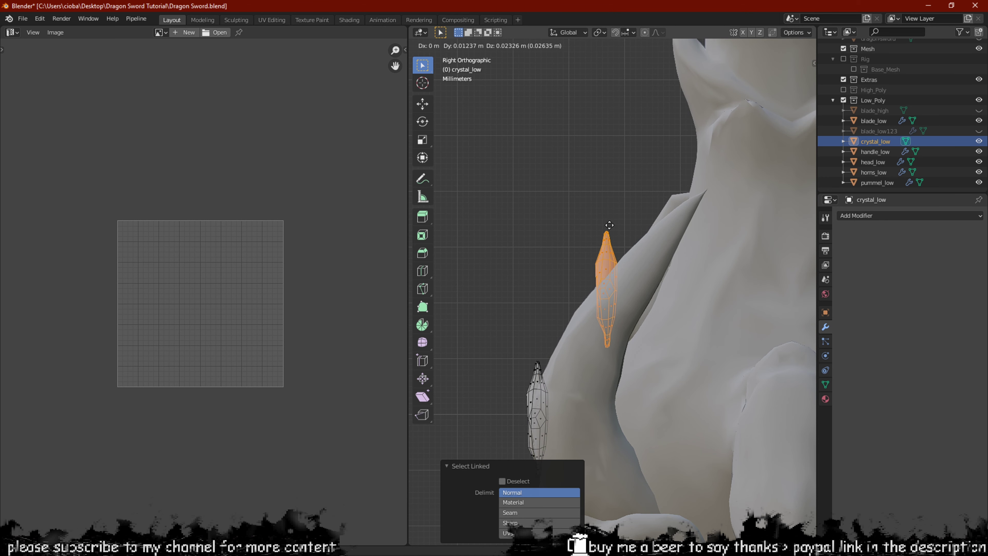
pyautogui.click(609, 225)
pyautogui.moveTo(609, 225); pyautogui.dragTo(610, 281, button='middle')
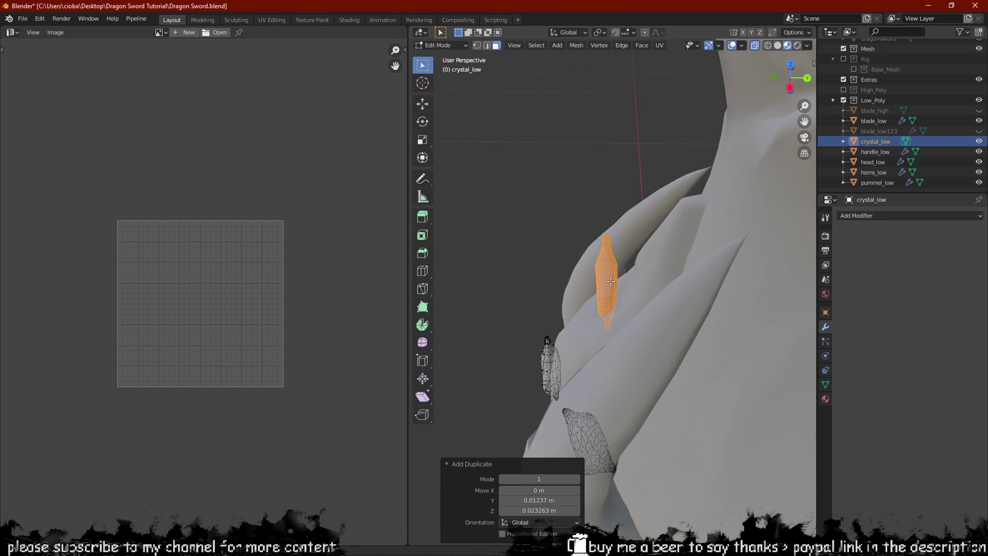
# Rotate the duplicated crystal 27.8° in the right view and scale it to 0.533.
pyautogui.press('KP_3')
pyautogui.press('r')
pyautogui.click(627, 261)
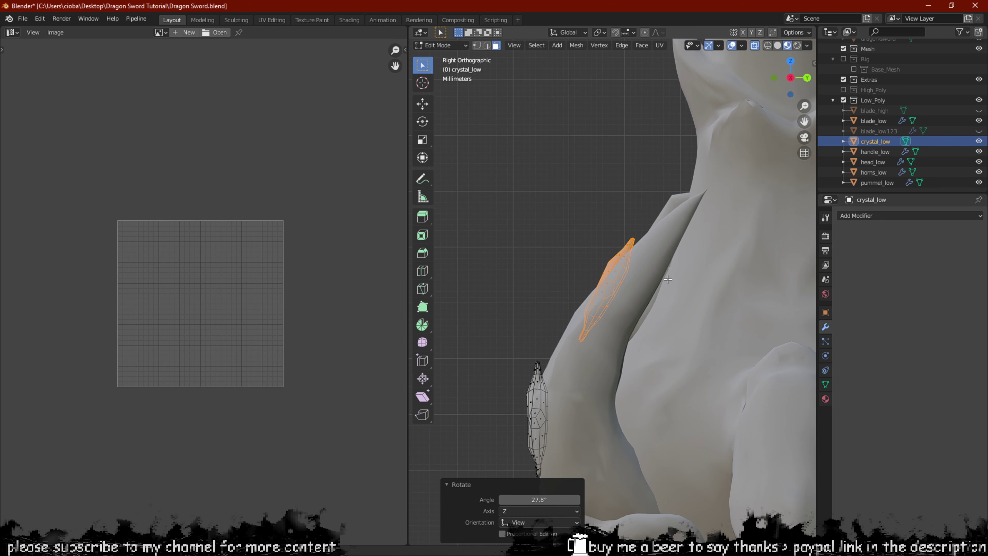
pyautogui.press('s')
pyautogui.click(641, 290)
# Move the duplicated crystal 0.003161 m along Y into the guard and enlarge it by a factor of 1.172.
pyautogui.press('g')
pyautogui.press('y')
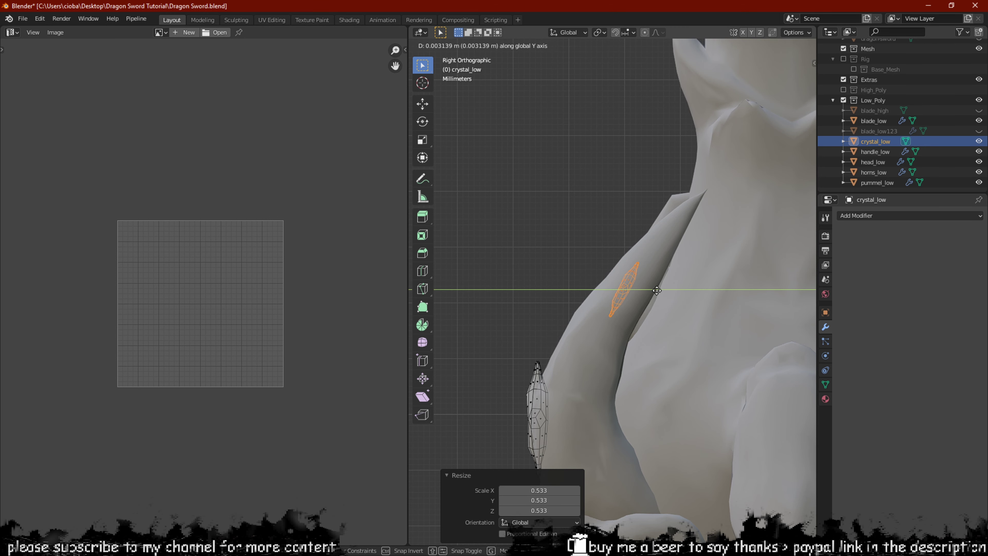
pyautogui.moveTo(649, 290); pyautogui.dragTo(731, 285, button='middle')
pyautogui.click(676, 321)
pyautogui.press('KP_1')
pyautogui.press('s')
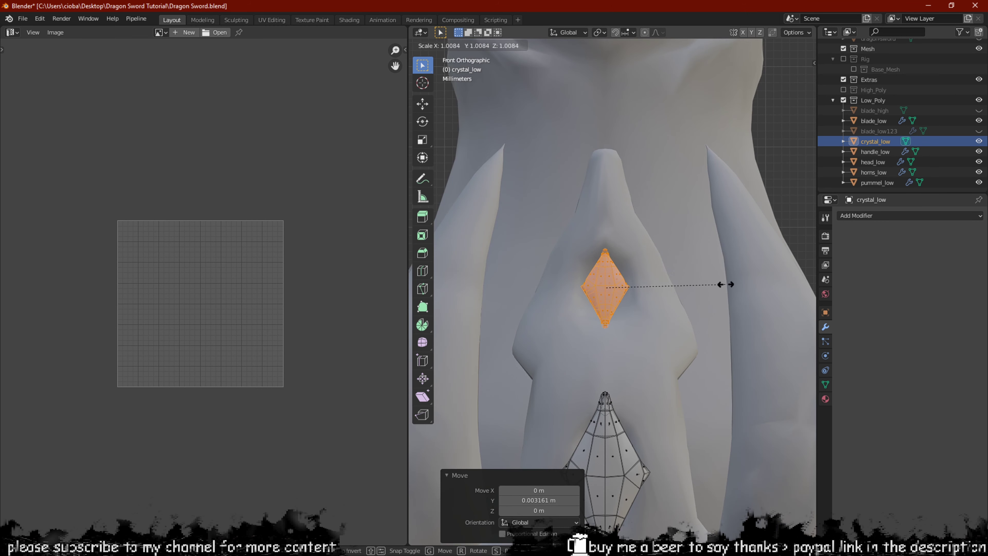
pyautogui.click(746, 290)
pyautogui.press('g')
pyautogui.rightClick(744, 290)
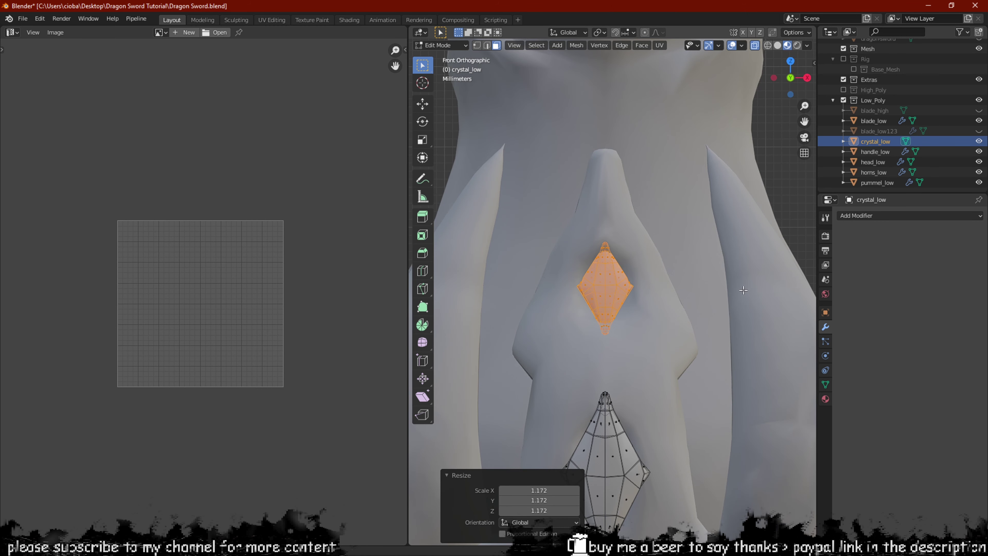
# Delete the remaining crystals on the opposite side of the guard, keeping only the side with the new small crystal.
pyautogui.scroll(-6, 673, 313)
pyautogui.moveTo(673, 313); pyautogui.dragTo(594, 313, button='middle')
pyautogui.press('KP_3')
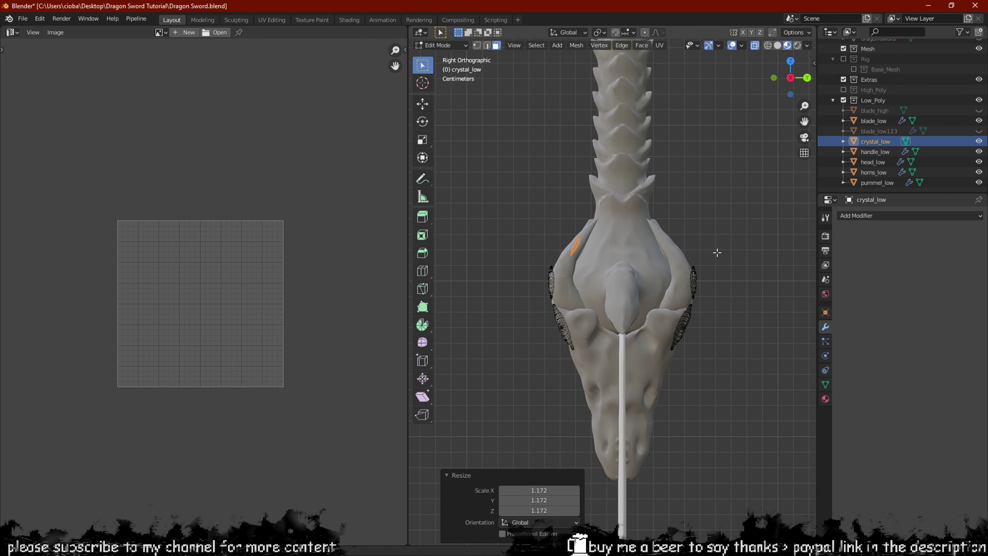
pyautogui.moveTo(717, 253); pyautogui.dragTo(637, 397)
pyautogui.press('x')
pyautogui.click(637, 397)
pyautogui.moveTo(637, 397); pyautogui.dragTo(555, 293, button='middle')
pyautogui.scroll(2, 584, 285)
pyautogui.press('Tab')
pyautogui.press('Tab')
pyautogui.scroll(5, 691, 342)
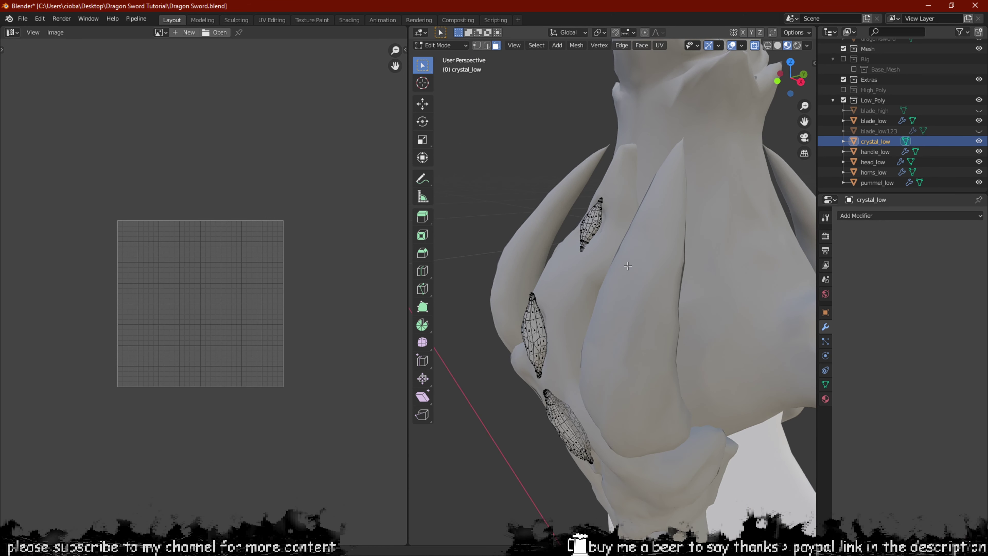
# Examine how the three remaining crystals sit on the guard from several angles.
pyautogui.moveTo(574, 206); pyautogui.dragTo(627, 212, button='middle')
pyautogui.moveTo(574, 298); pyautogui.dragTo(562, 378, button='middle')
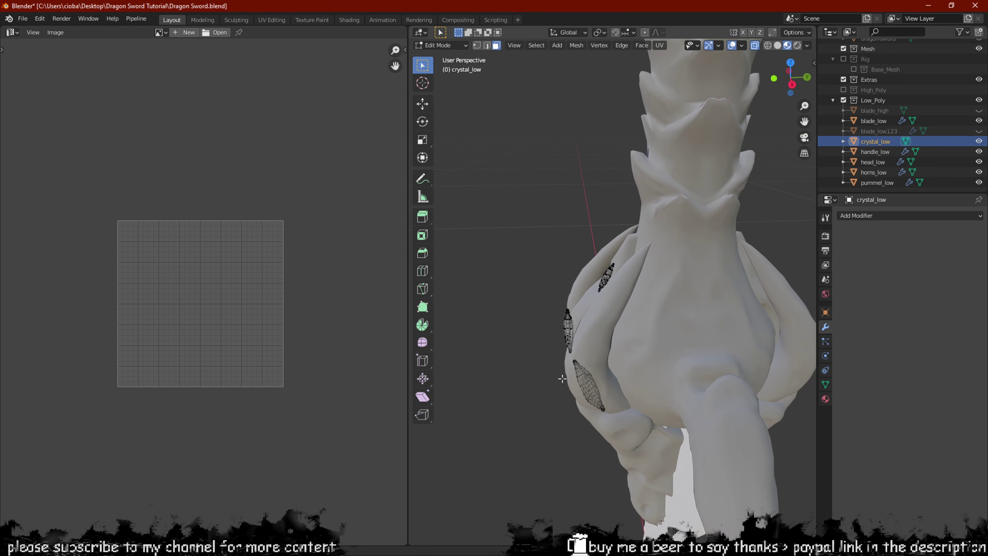
pyautogui.moveTo(628, 322); pyautogui.dragTo(511, 347, button='middle')
pyautogui.moveTo(586, 244); pyautogui.dragTo(617, 309, button='middle')
pyautogui.scroll(2, 595, 234)
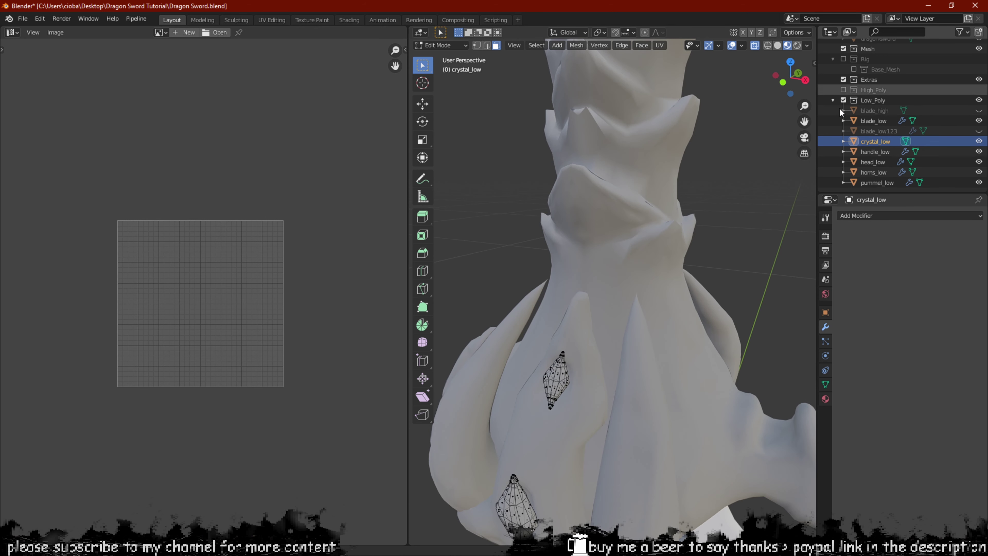
pyautogui.moveTo(600, 323); pyautogui.dragTo(627, 289, button='middle')
pyautogui.scroll(5, 584, 422)
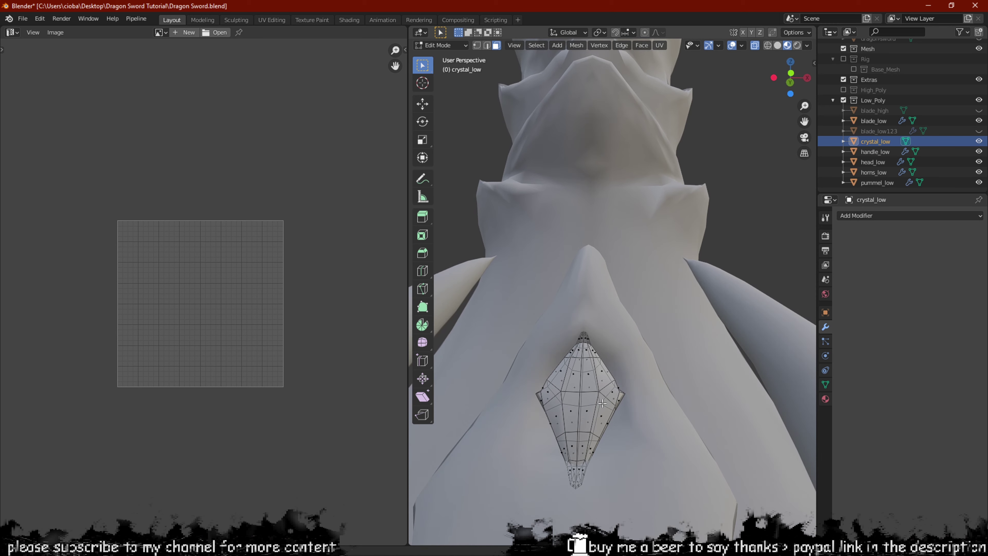
pyautogui.scroll(-6, 546, 365)
pyautogui.moveTo(580, 360); pyautogui.dragTo(765, 221, button='middle')
# Finish editing the crystals, open blade_low for mesh editing and select all of its faces.
pyautogui.press('Tab')
pyautogui.scroll(-4, 582, 359)
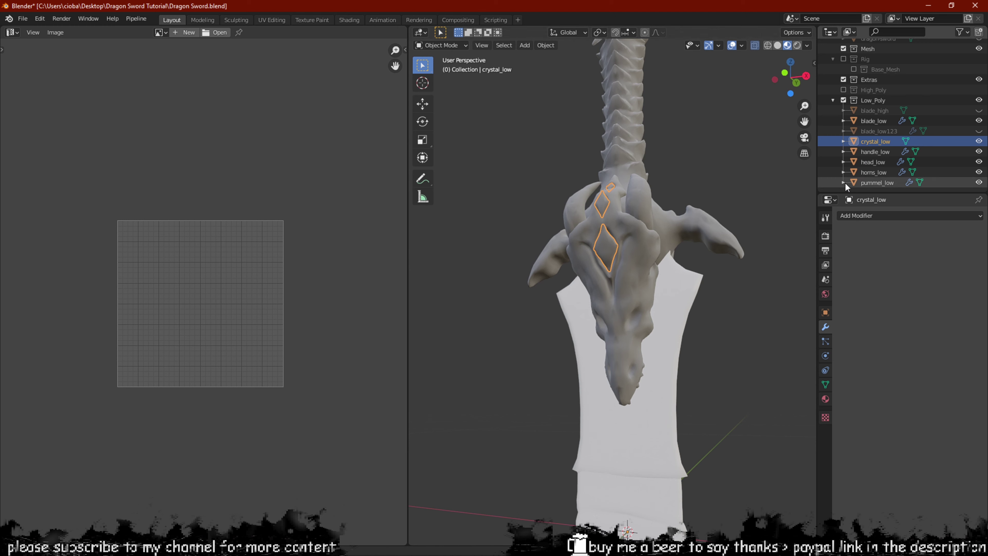
pyautogui.click(631, 411)
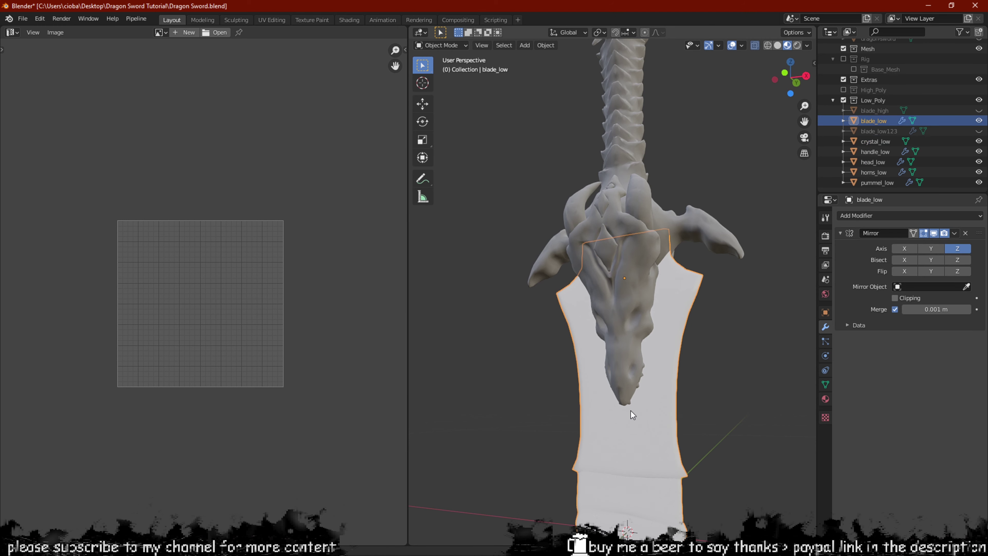
pyautogui.scroll(-1, 631, 411)
pyautogui.press('Tab')
pyautogui.scroll(-2, 313, 402)
pyautogui.press('a')
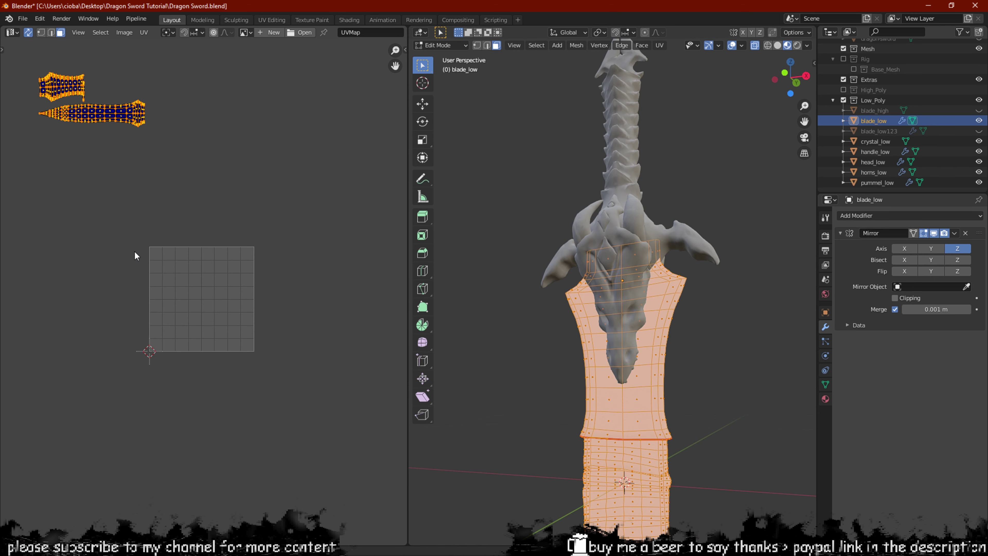
# Pack all UV islands of blade_low into the UV square.
pyautogui.moveTo(122, 219); pyautogui.dragTo(188, 319, button='middle')
pyautogui.moveTo(58, 151); pyautogui.dragTo(190, 240, button='middle')
pyautogui.scroll(2, 209, 243)
pyautogui.moveTo(248, 281); pyautogui.dragTo(143, 214, button='middle')
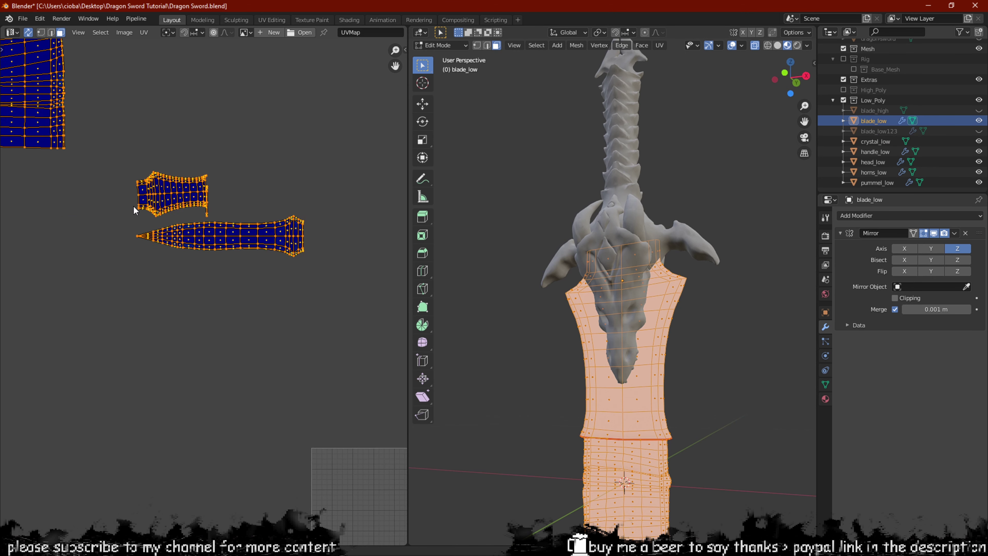
pyautogui.scroll(-4, 143, 220)
pyautogui.click(143, 33)
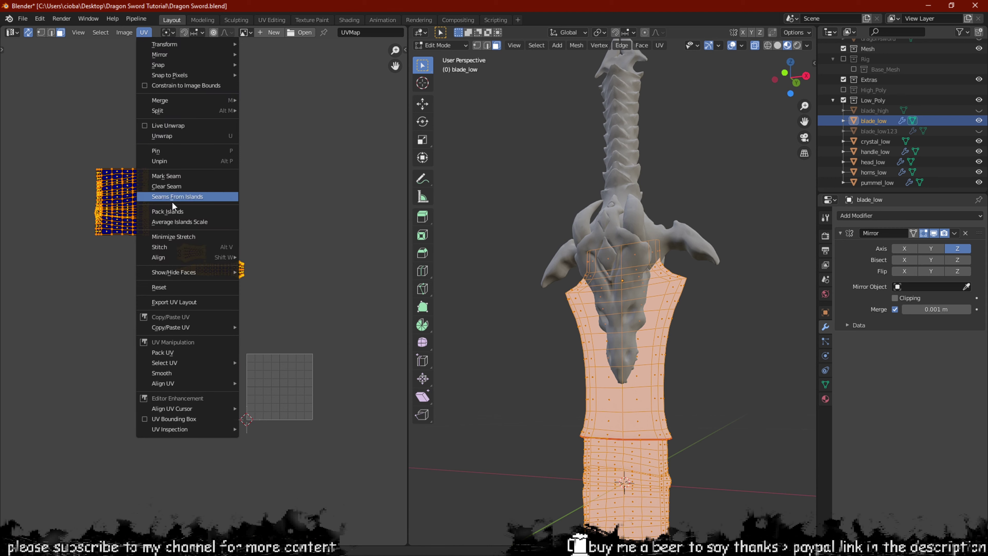
pyautogui.click(166, 215)
pyautogui.moveTo(308, 383); pyautogui.dragTo(228, 299, button='middle')
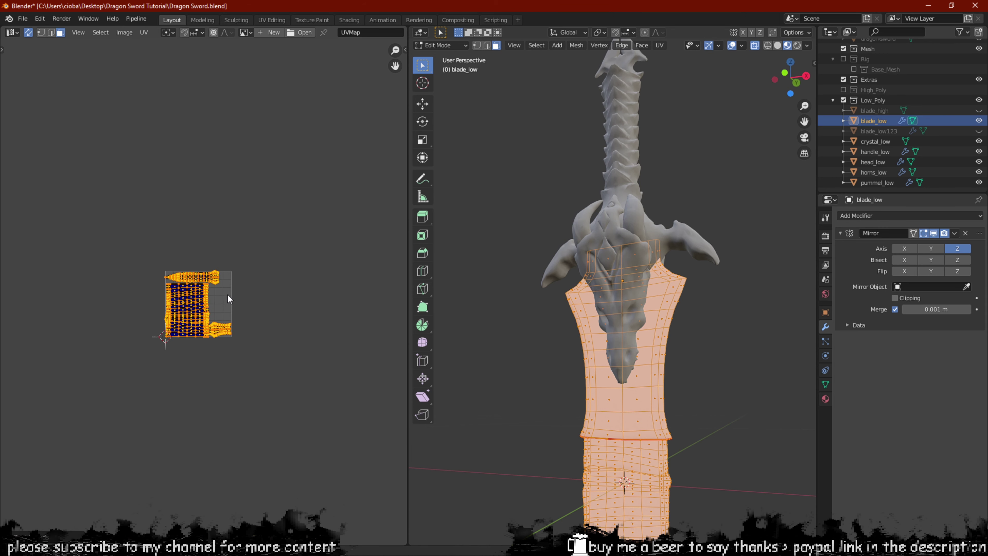
pyautogui.scroll(7, 227, 304)
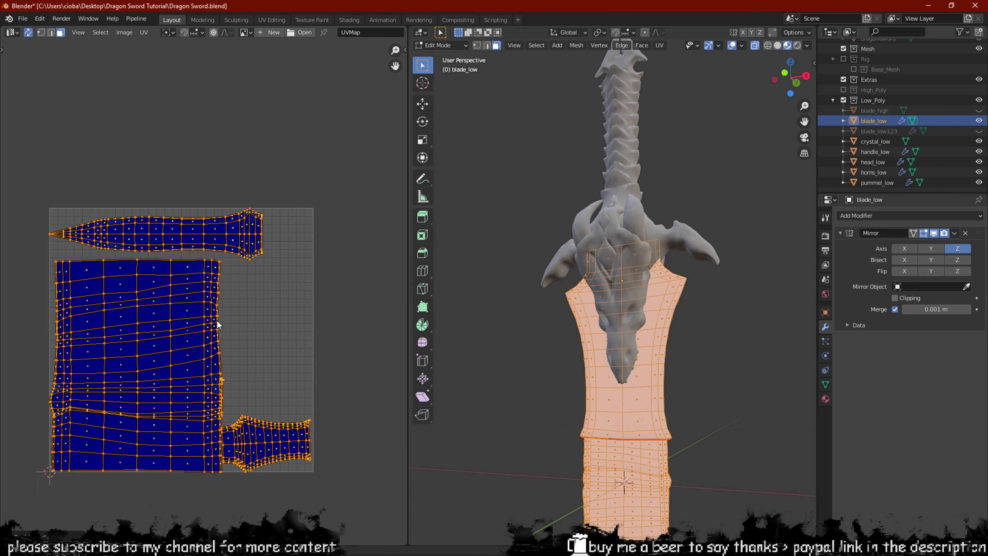
pyautogui.scroll(-2, 205, 331)
# Move the large blade UV island out of the UV square to just above it.
pyautogui.hotkey('alt', 'a')
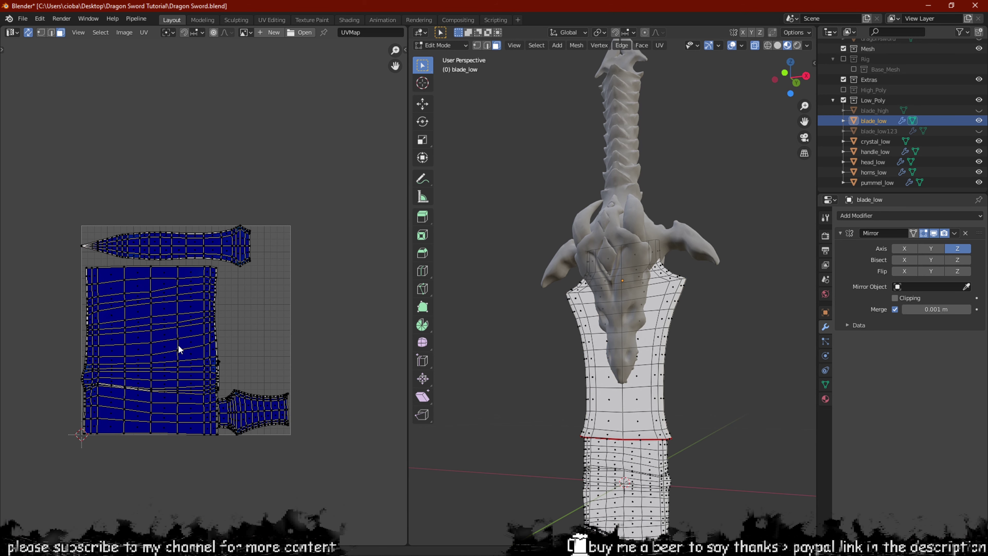
pyautogui.press('l')
pyautogui.press('g')
pyautogui.click(328, 158)
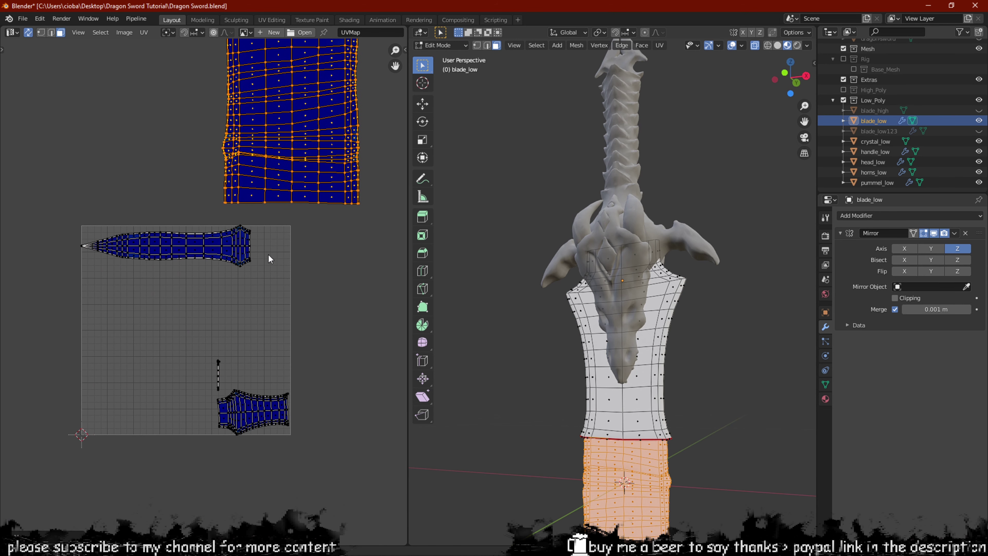
# Invert the UV selection to the three smaller blade islands and pack them into the UV square.
pyautogui.hotkey('ctrl', 'i')
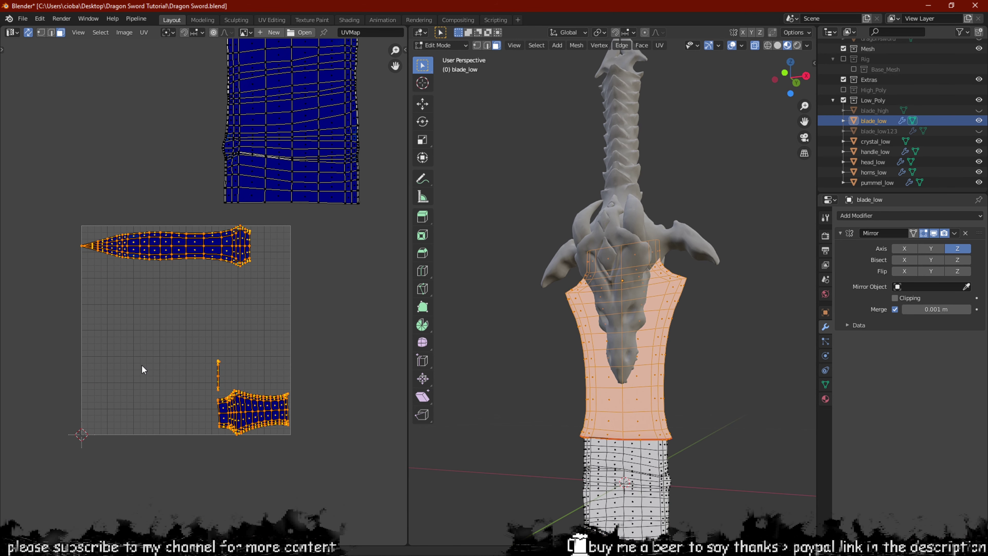
pyautogui.click(144, 32)
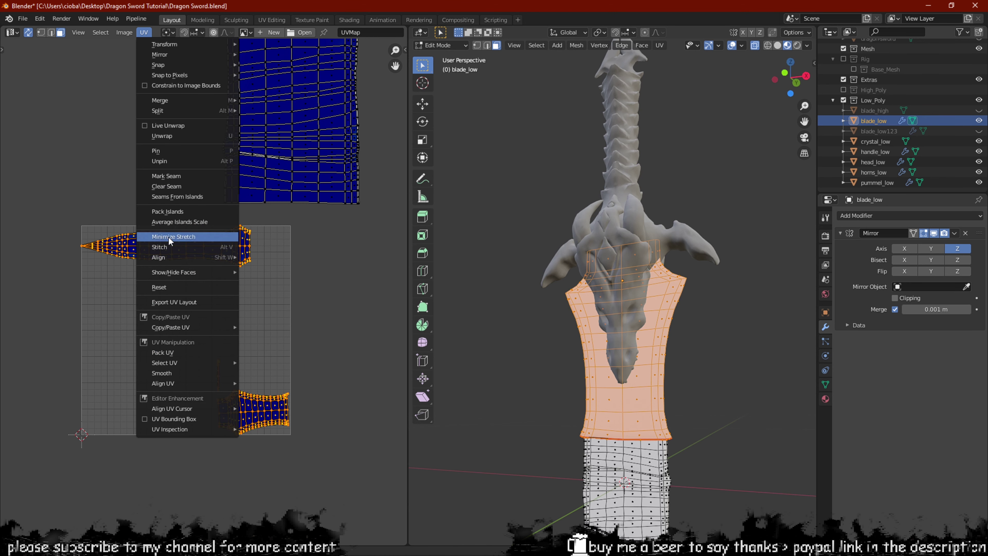
pyautogui.click(171, 213)
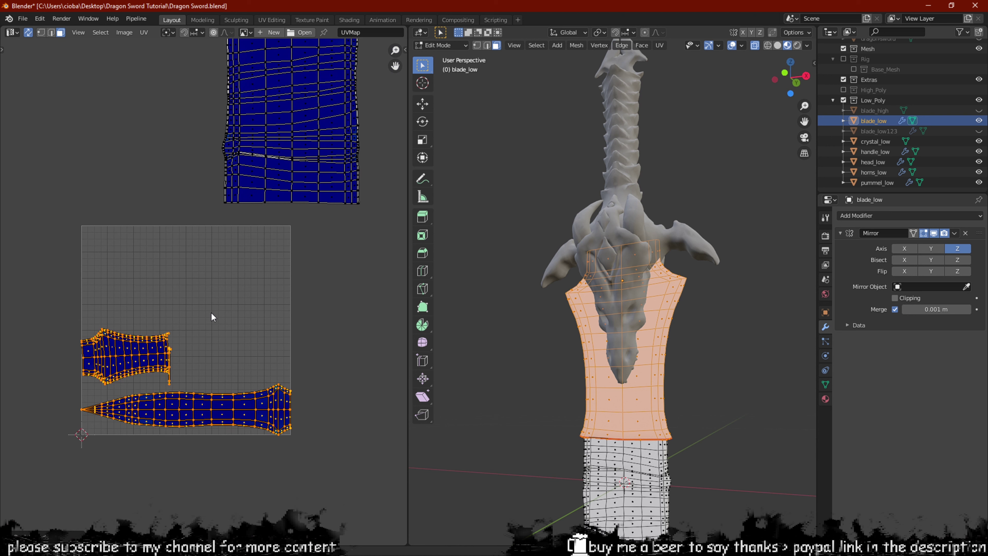
# Shift the short upper-blade island and its thin strip about 0.55 along negative X, out of the UV square.
pyautogui.click(203, 322)
pyautogui.moveTo(191, 305); pyautogui.dragTo(63, 392)
pyautogui.scroll(2, 129, 445)
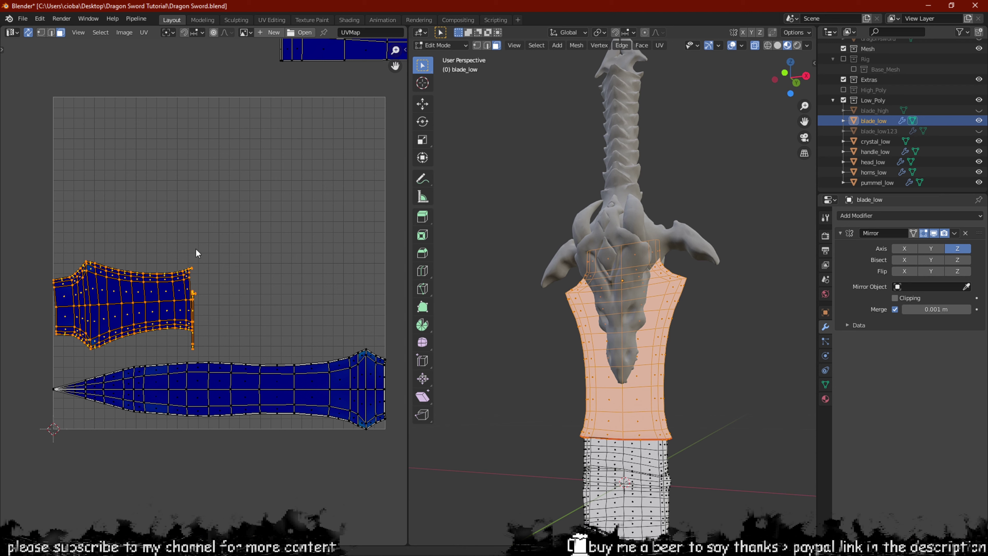
pyautogui.press('g')
pyautogui.press('x')
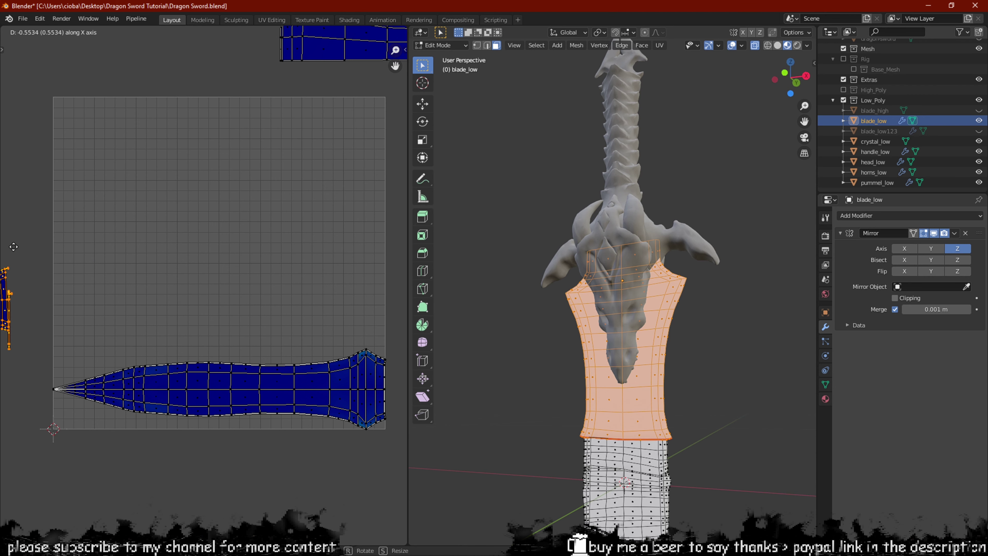
pyautogui.click(14, 246)
# Rotate the long pointed blade island to lie diagonally and move it inside the UV square.
pyautogui.moveTo(385, 340); pyautogui.dragTo(38, 512)
pyautogui.press('r')
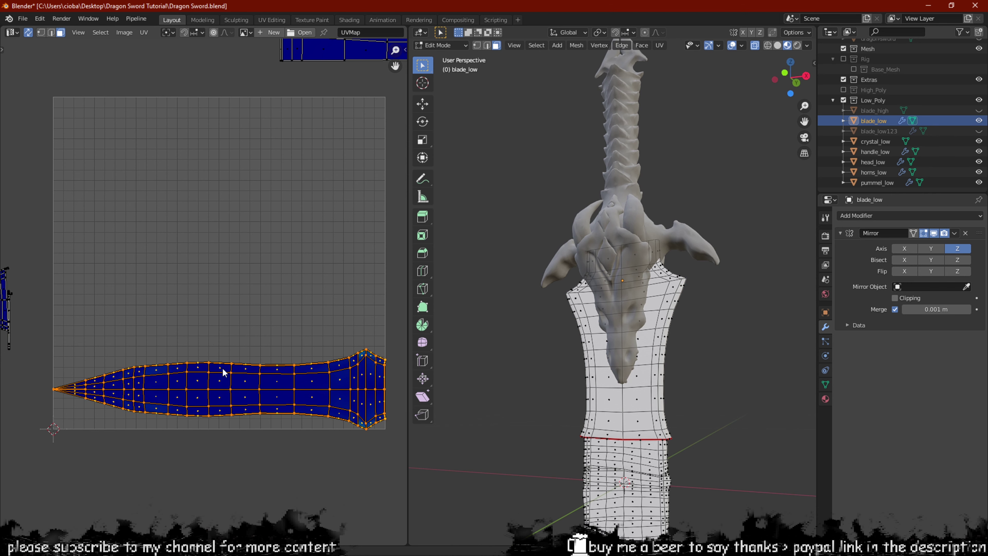
pyautogui.click(213, 296)
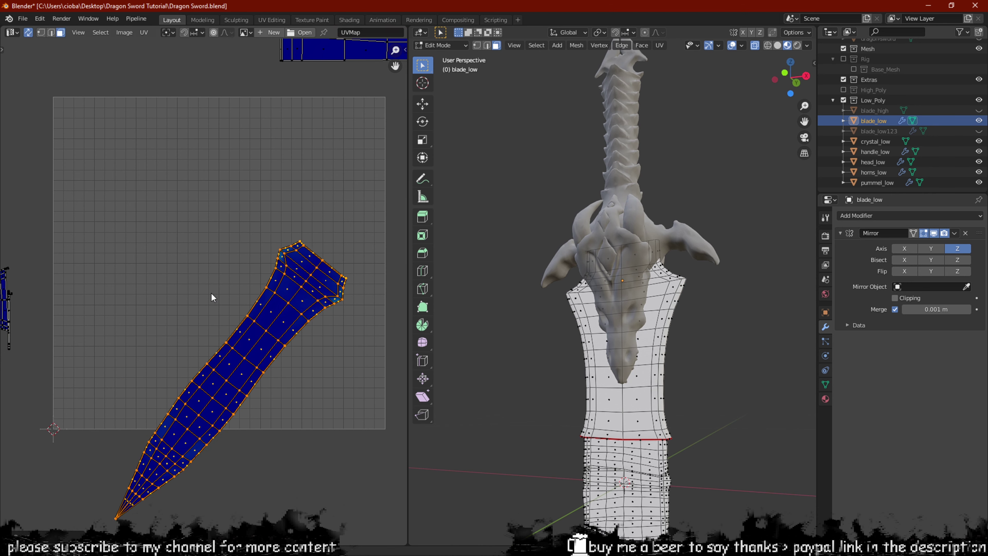
pyautogui.press('g')
pyautogui.click(196, 181)
pyautogui.press('r')
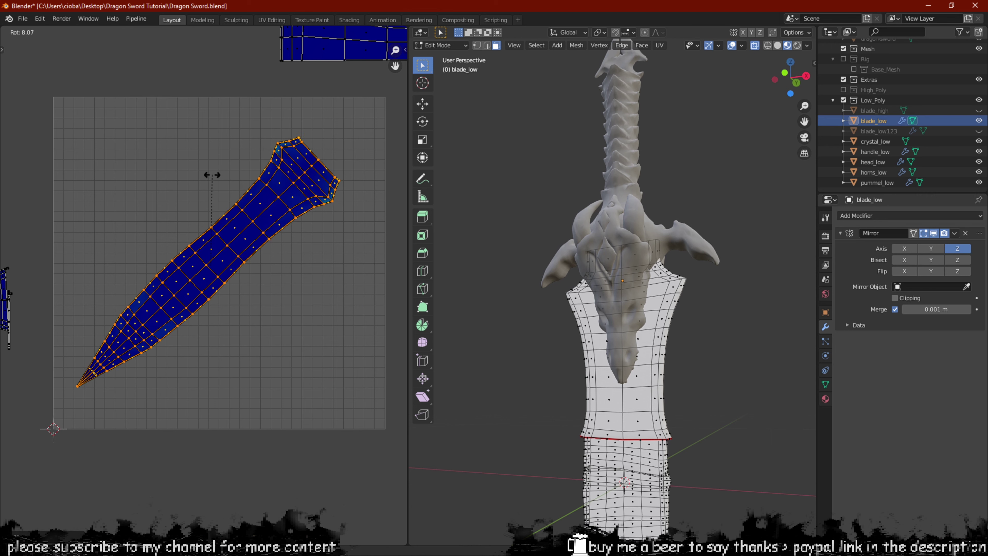
pyautogui.click(234, 175)
# Enlarge the diagonal pointed island by about 1.24 and fine-tune its rotation and position to span the UV square corner to corner.
pyautogui.press('s')
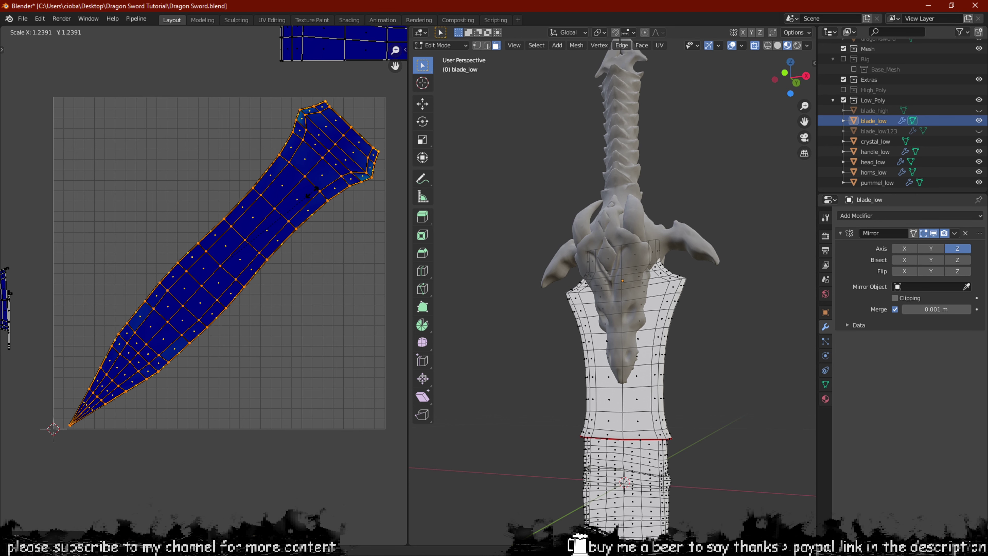
pyautogui.click(313, 195)
pyautogui.press('r')
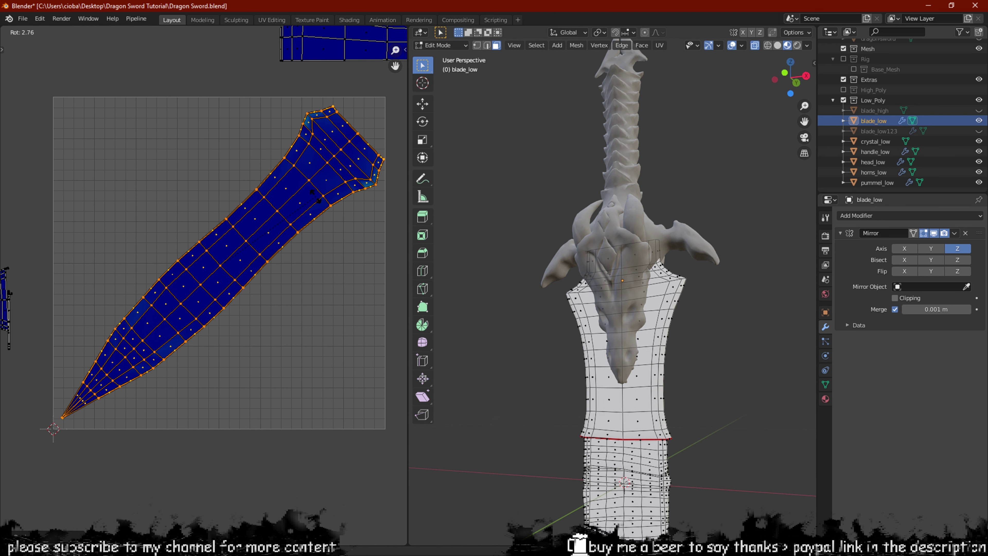
pyautogui.click(317, 198)
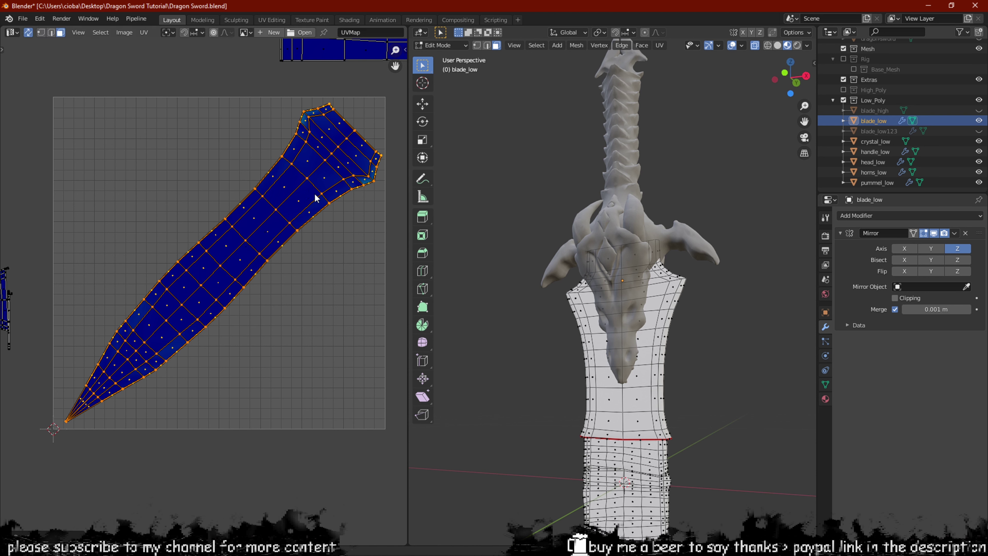
pyautogui.press('g')
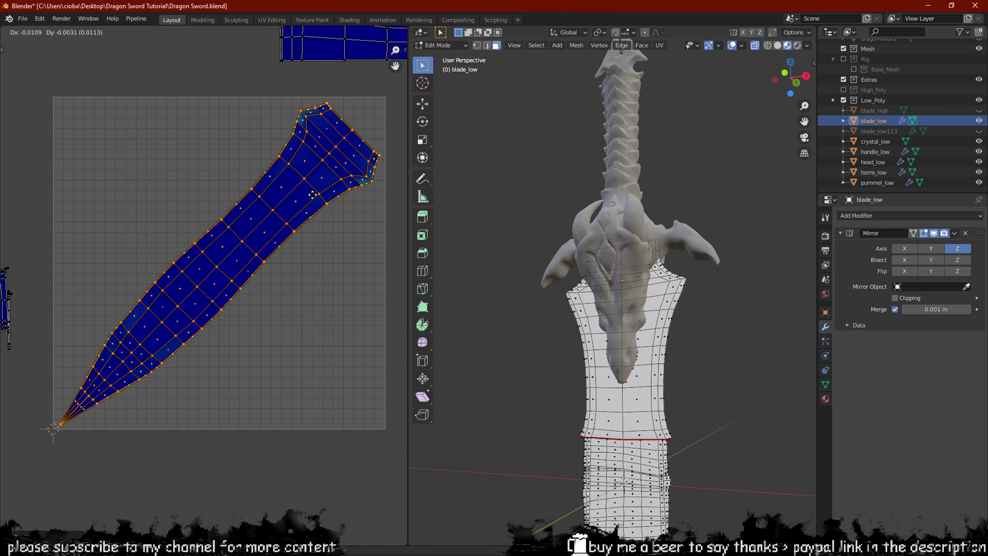
pyautogui.click(313, 196)
# Rotate the short upper-blade island with its strip parallel to the diagonal island and move it into the UV square's upper-left area.
pyautogui.scroll(-3, 233, 311)
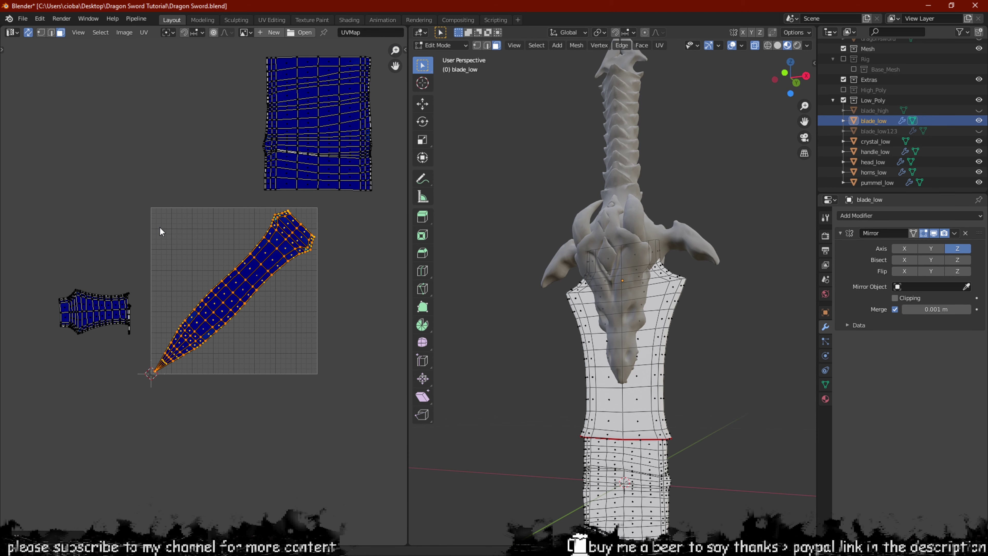
pyautogui.moveTo(159, 227); pyautogui.dragTo(25, 371)
pyautogui.scroll(2, 190, 278)
pyautogui.press('r')
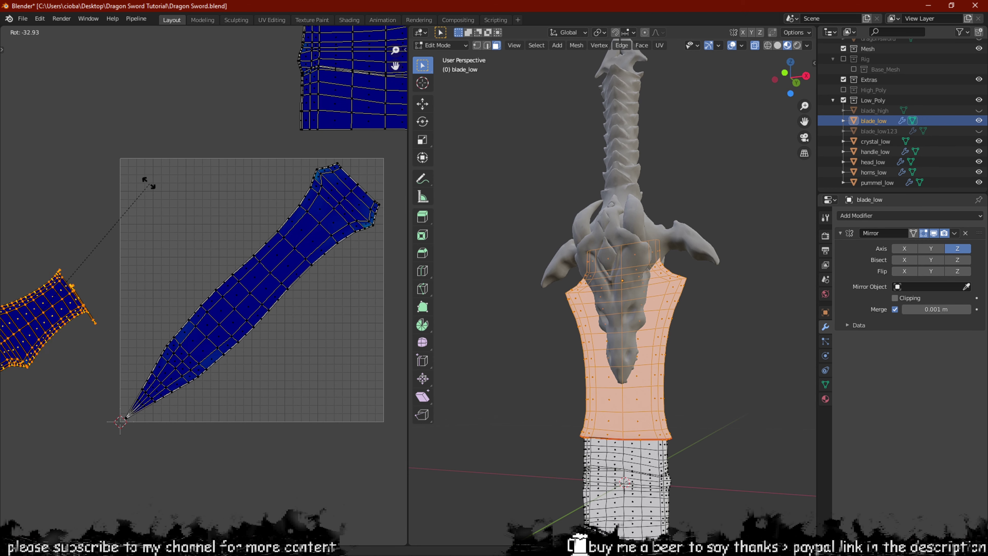
pyautogui.click(128, 168)
pyautogui.press('g')
pyautogui.click(299, 135)
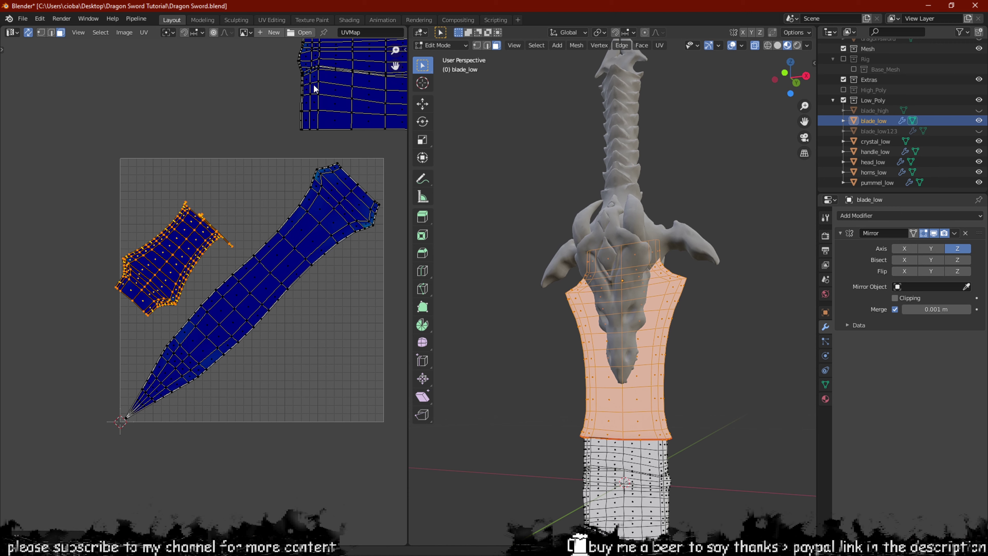
# Scale and reposition the short upper-blade island to fill the UV square's upper-left corner without overlapping the diagonal island.
pyautogui.press('s')
pyautogui.click(397, 42)
pyautogui.press('g')
pyautogui.click(403, 35)
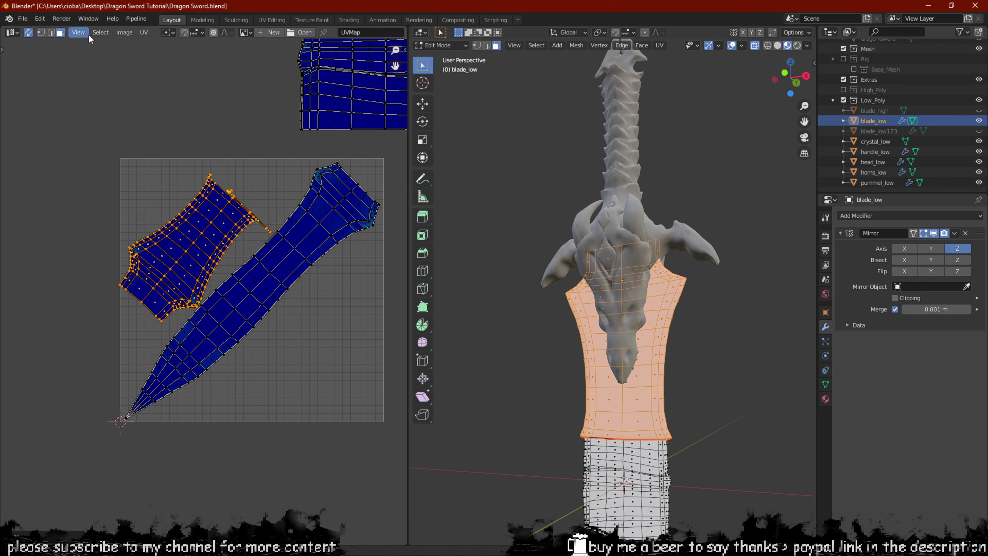
pyautogui.press('s')
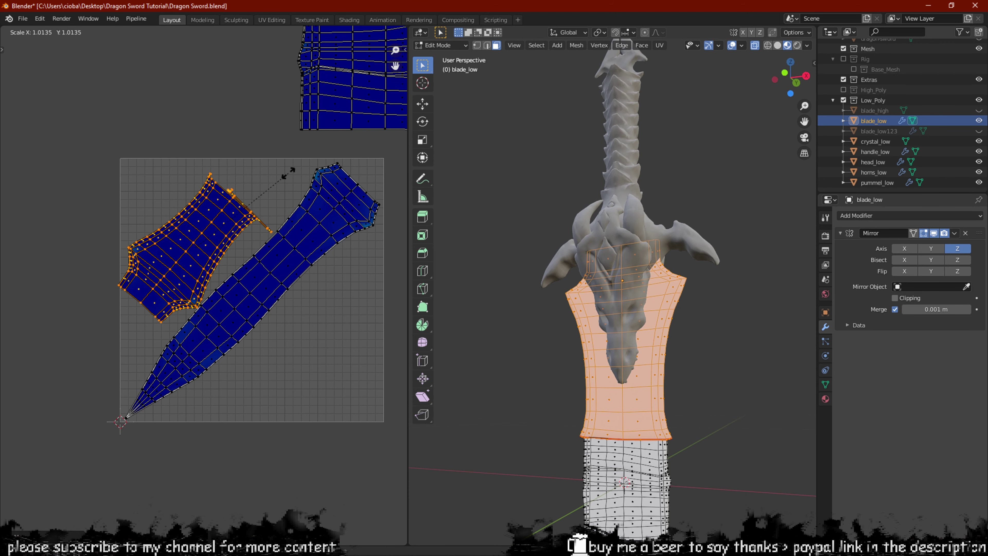
pyautogui.click(292, 156)
pyautogui.press('g')
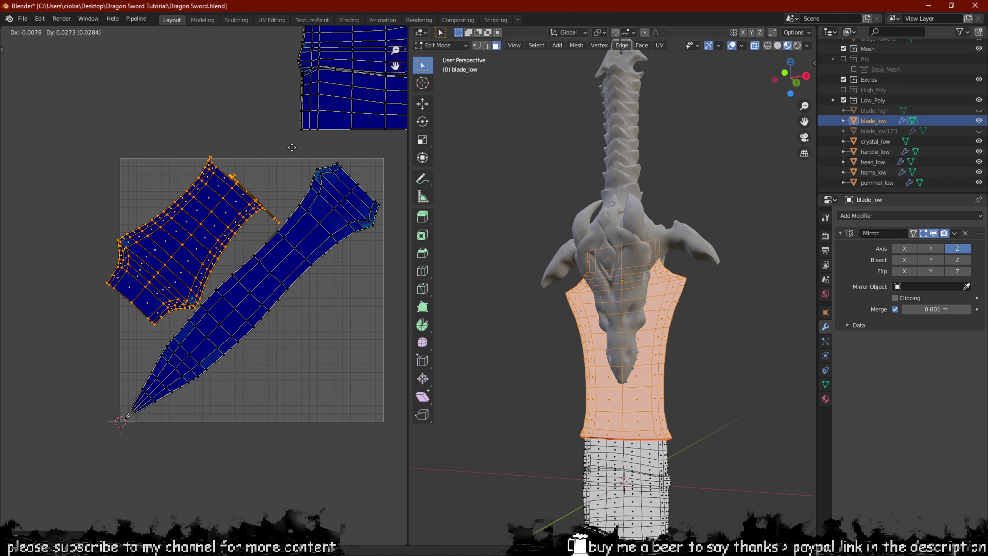
pyautogui.click(295, 152)
pyautogui.press('s')
pyautogui.click(309, 161)
pyautogui.press('g')
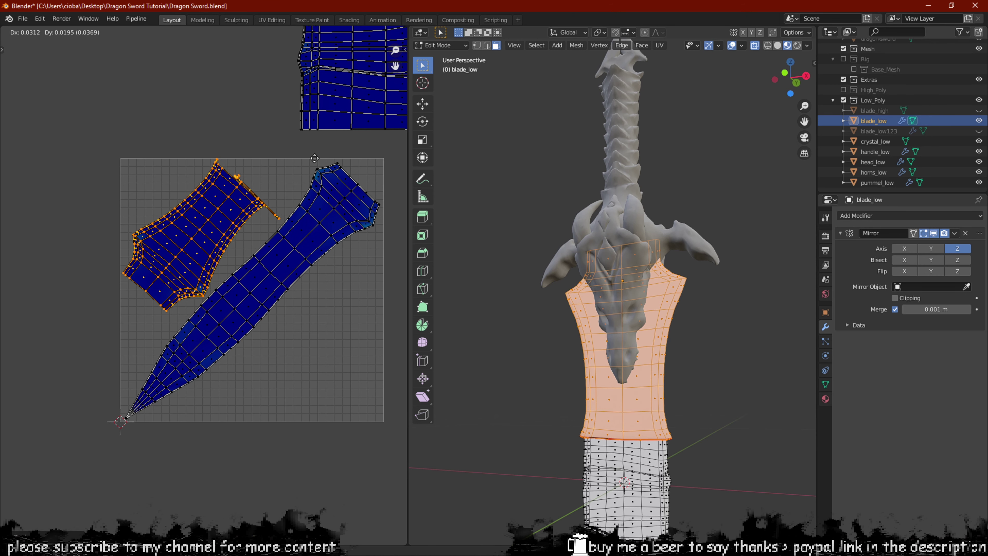
pyautogui.click(315, 161)
# Move the large rectangular blade island into the UV square's lower-right corner and scale it down to fit beside the diagonal island.
pyautogui.scroll(3, 233, 199)
pyautogui.scroll(2, 220, 206)
pyautogui.moveTo(214, 201); pyautogui.dragTo(214, 331, button='middle')
pyautogui.scroll(-5, 247, 215)
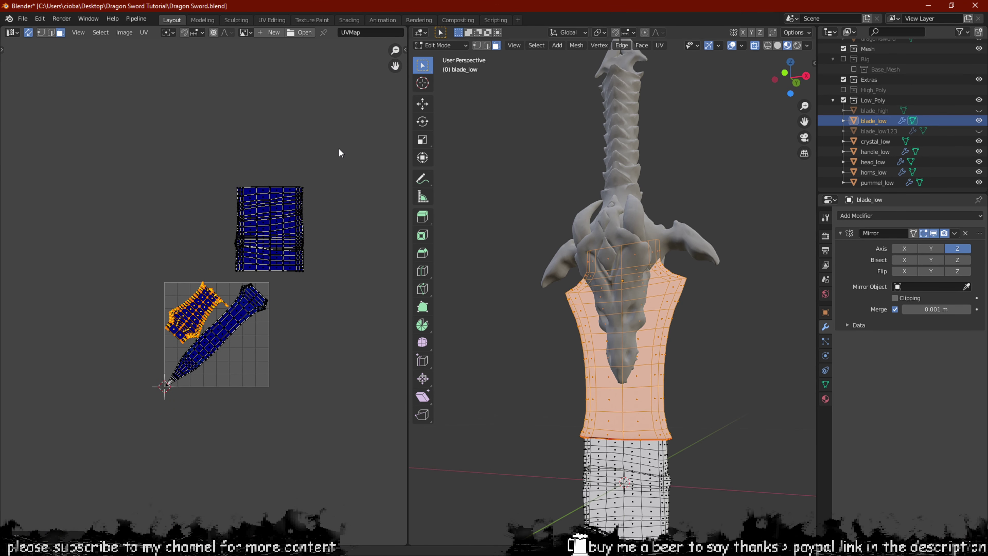
pyautogui.moveTo(354, 133); pyautogui.dragTo(200, 284)
pyautogui.press('g')
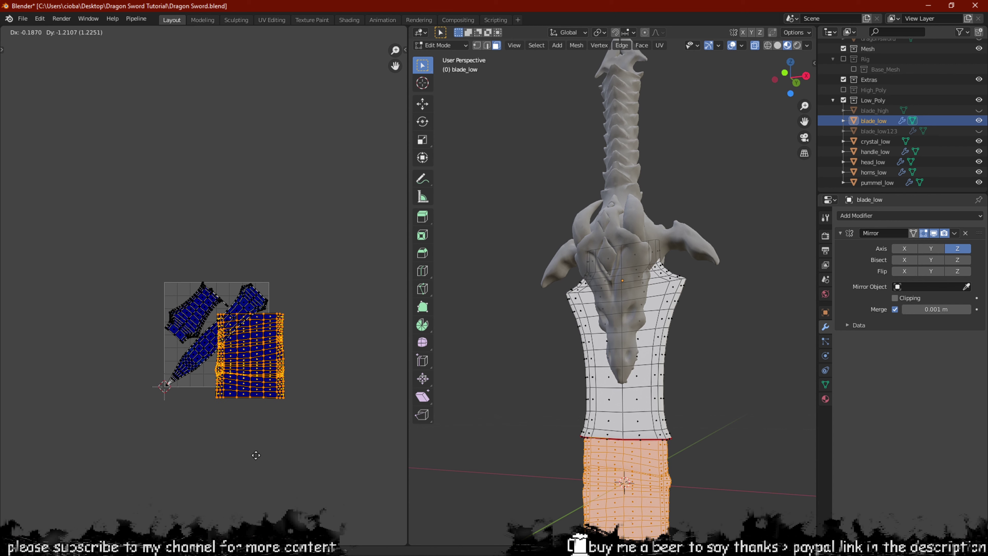
pyautogui.click(256, 455)
pyautogui.press('s')
pyautogui.click(239, 401)
pyautogui.press('g')
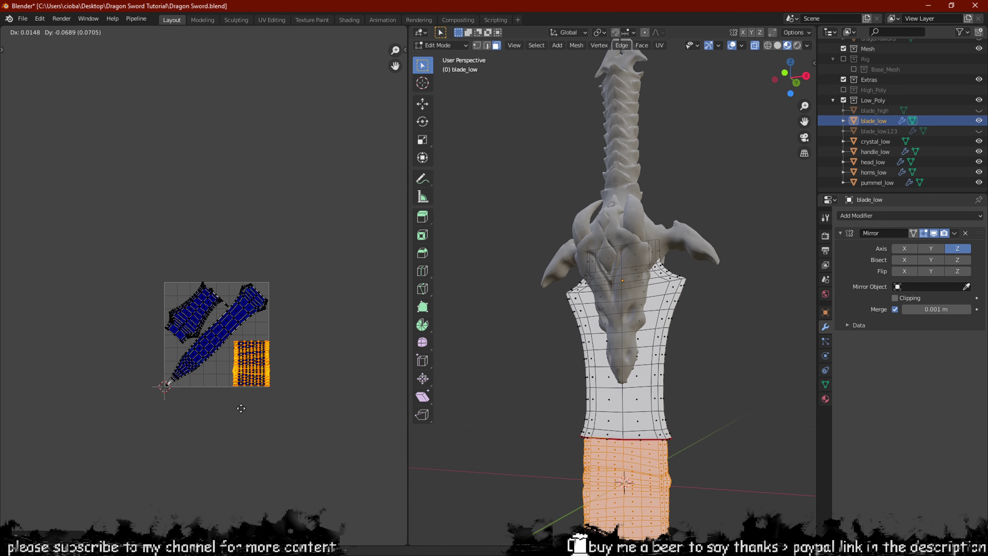
pyautogui.click(238, 407)
# Nudge the rectangular island slightly inward from the UV square's border and finish editing the blade mesh.
pyautogui.scroll(6, 218, 304)
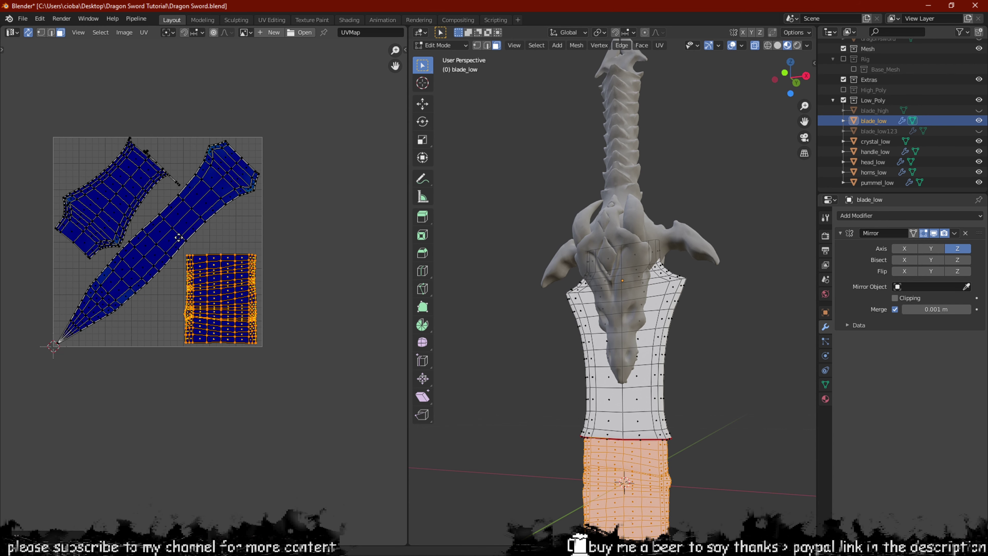
pyautogui.press('g')
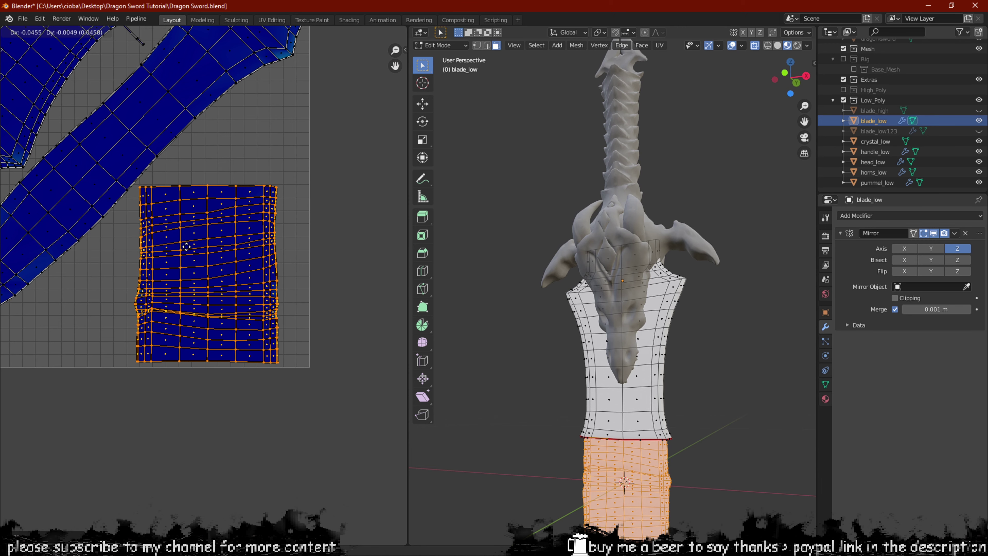
pyautogui.click(187, 248)
pyautogui.scroll(-5, 187, 248)
pyautogui.scroll(4, 287, 238)
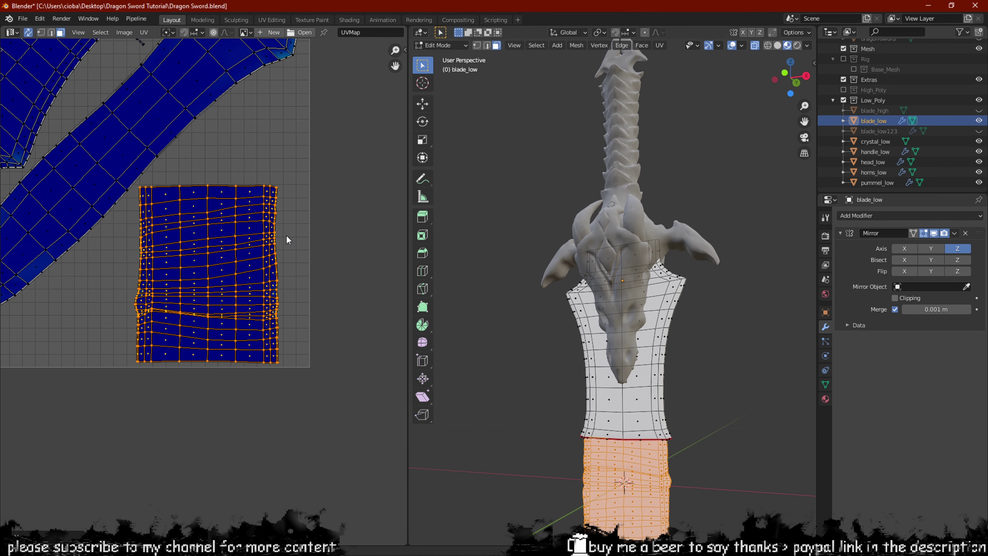
pyautogui.scroll(-3, 256, 234)
pyautogui.scroll(1, 276, 239)
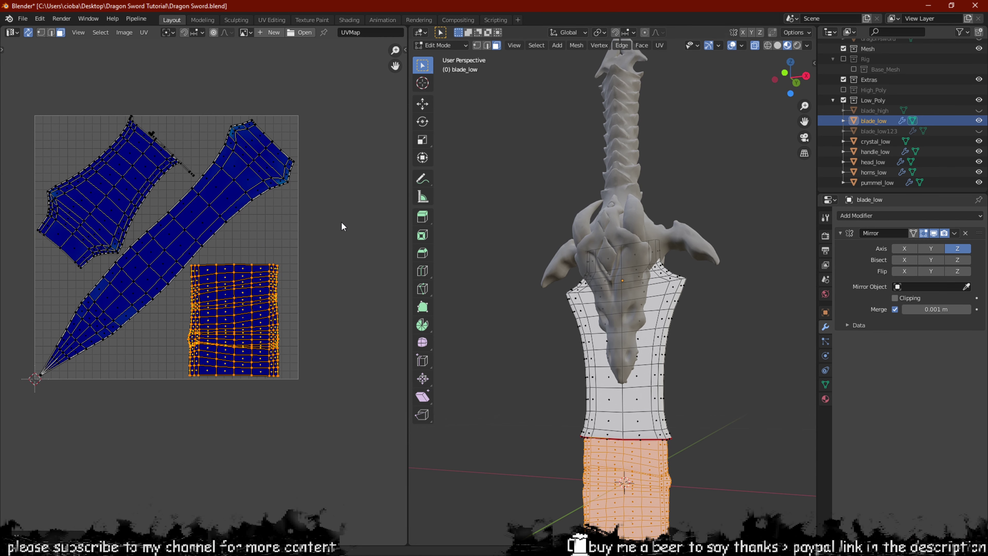
pyautogui.press('Tab')
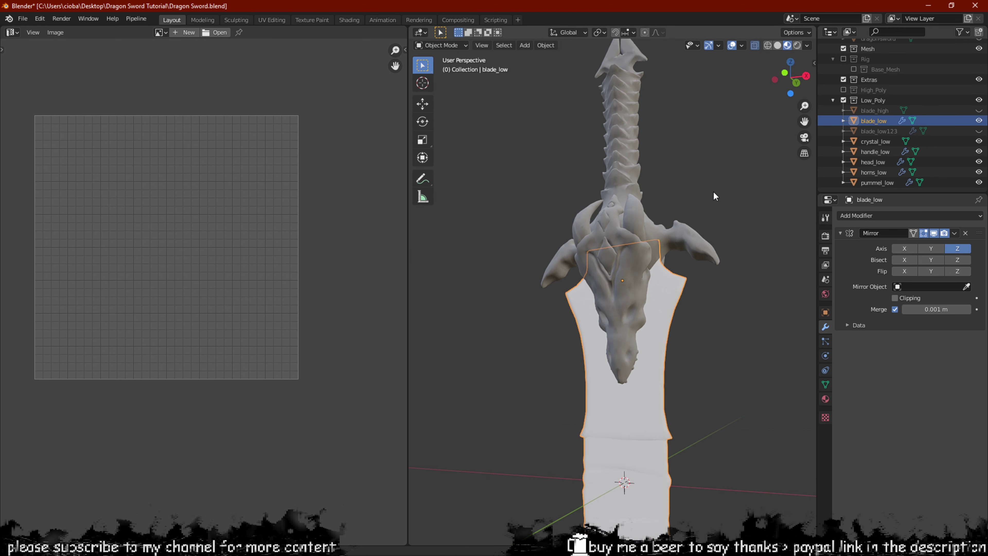
# Assign the existing blade_low material to the blade_low object.
pyautogui.moveTo(720, 260); pyautogui.dragTo(800, 329, button='middle')
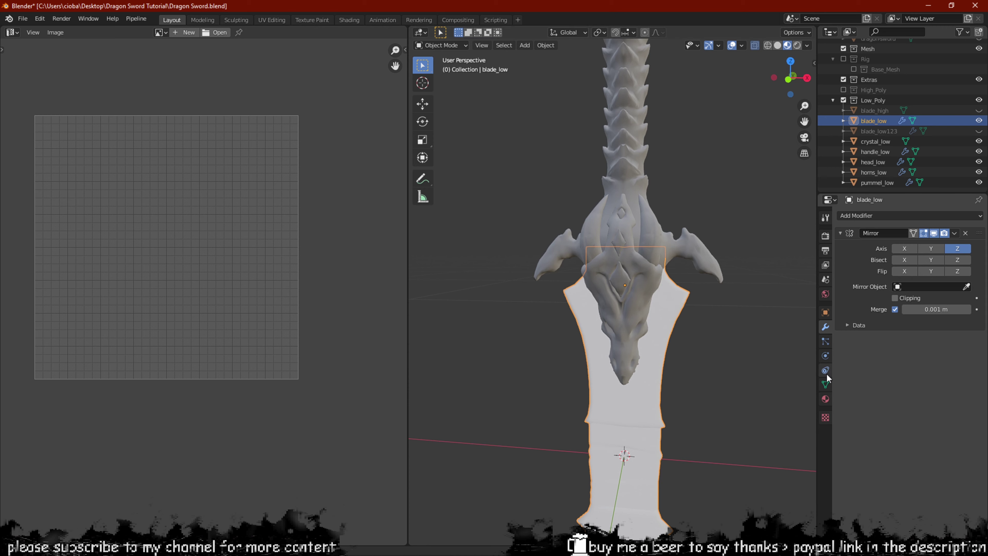
pyautogui.click(825, 399)
pyautogui.moveTo(632, 349); pyautogui.dragTo(547, 327, button='middle')
pyautogui.scroll(3, 584, 316)
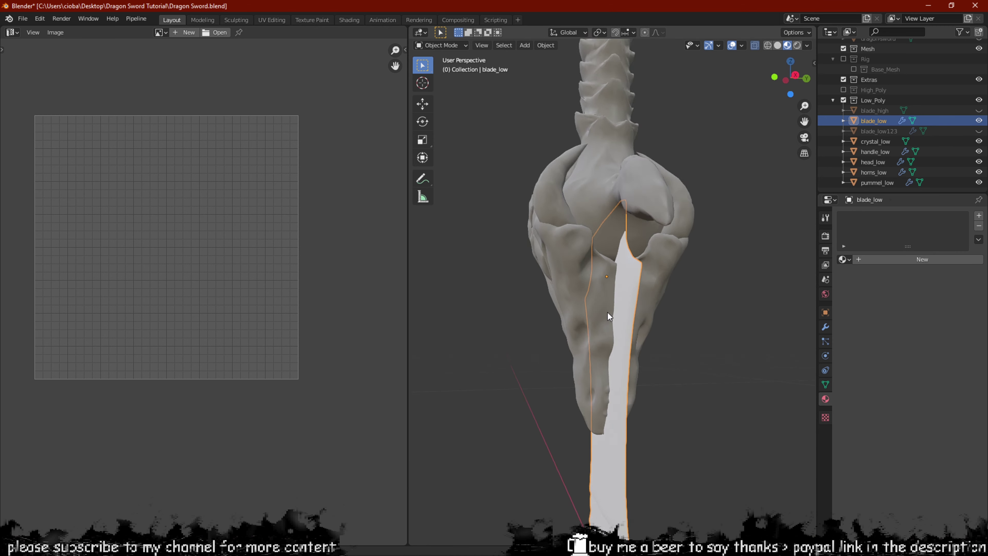
pyautogui.moveTo(608, 312); pyautogui.dragTo(676, 258, button='middle')
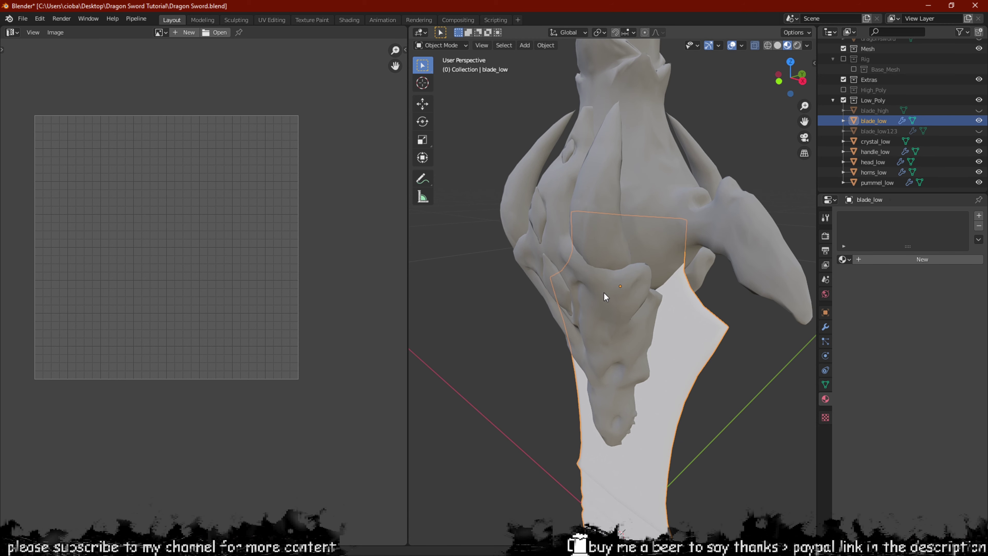
pyautogui.press('Tab')
pyautogui.press('Tab')
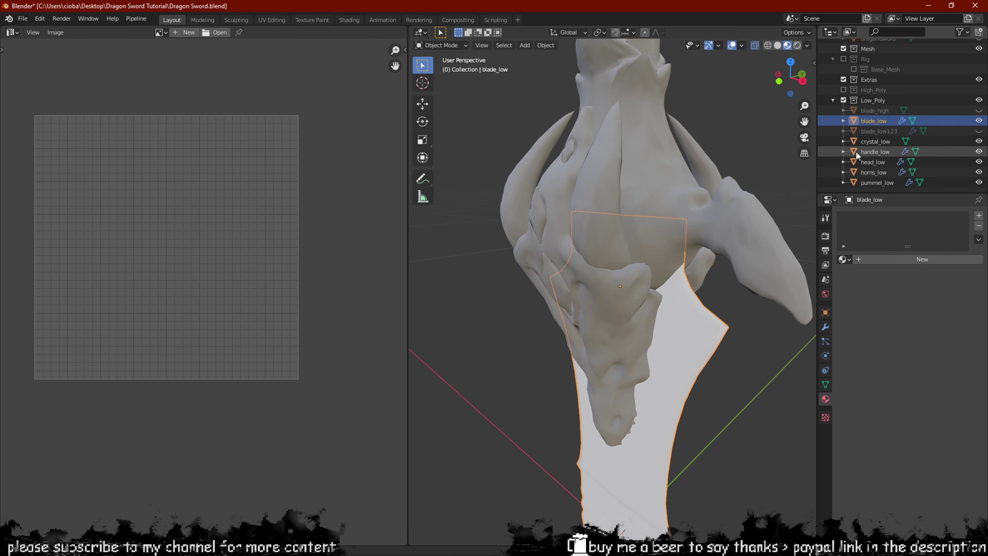
pyautogui.click(844, 258)
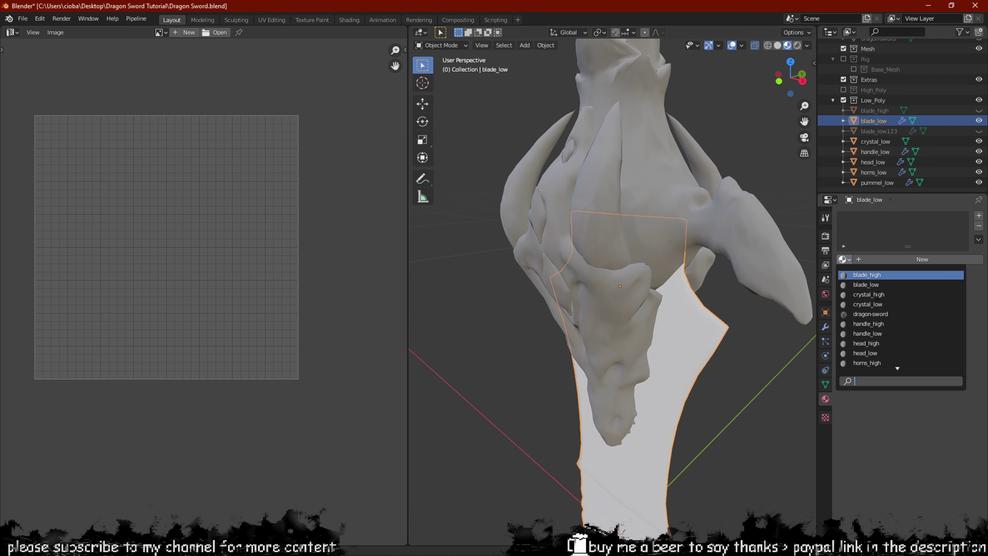
pyautogui.click(862, 285)
# Check the material assignments of crystal_low, horns_low and handle_low, including the UV layout of horns_low.
pyautogui.moveTo(784, 276); pyautogui.dragTo(739, 272, button='middle')
pyautogui.click(866, 141)
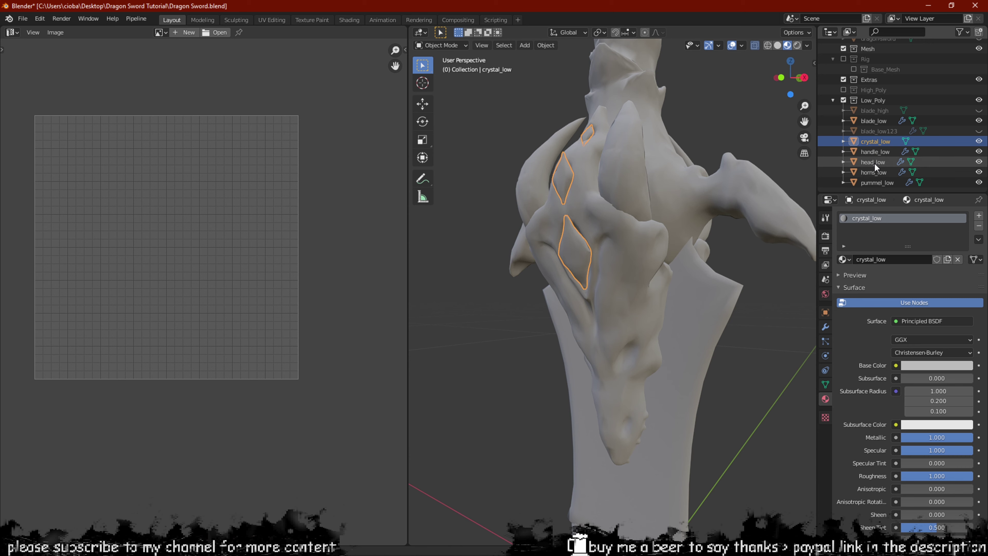
pyautogui.click(878, 174)
pyautogui.press('Tab')
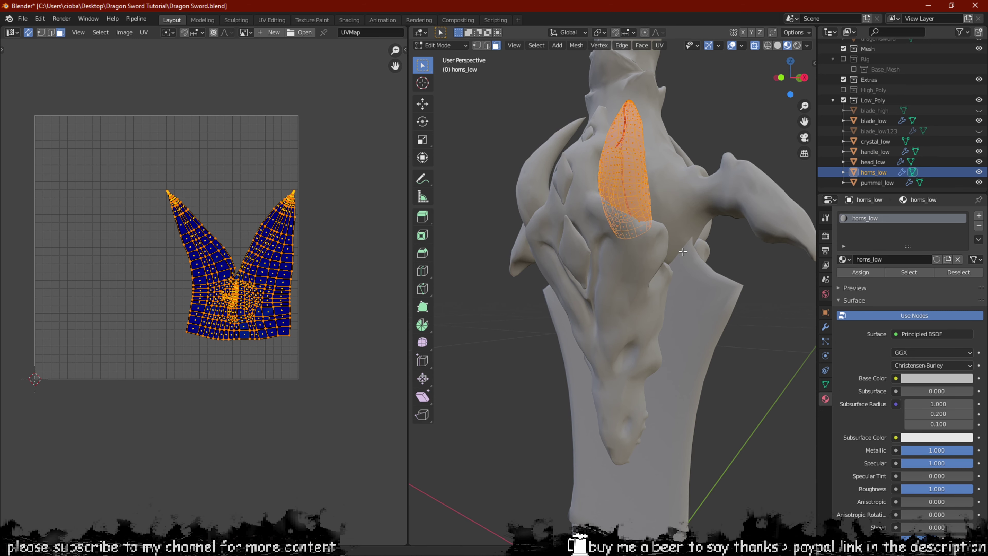
pyautogui.press('Tab')
pyautogui.scroll(-2, 628, 128)
pyautogui.click(641, 166)
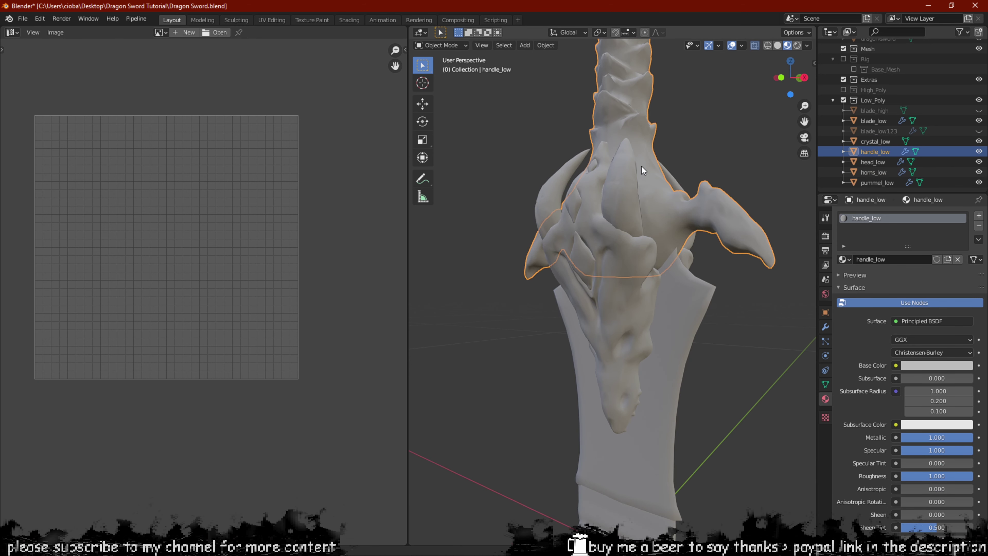
# Assign the existing handle_low material to the horns_low object.
pyautogui.click(636, 184)
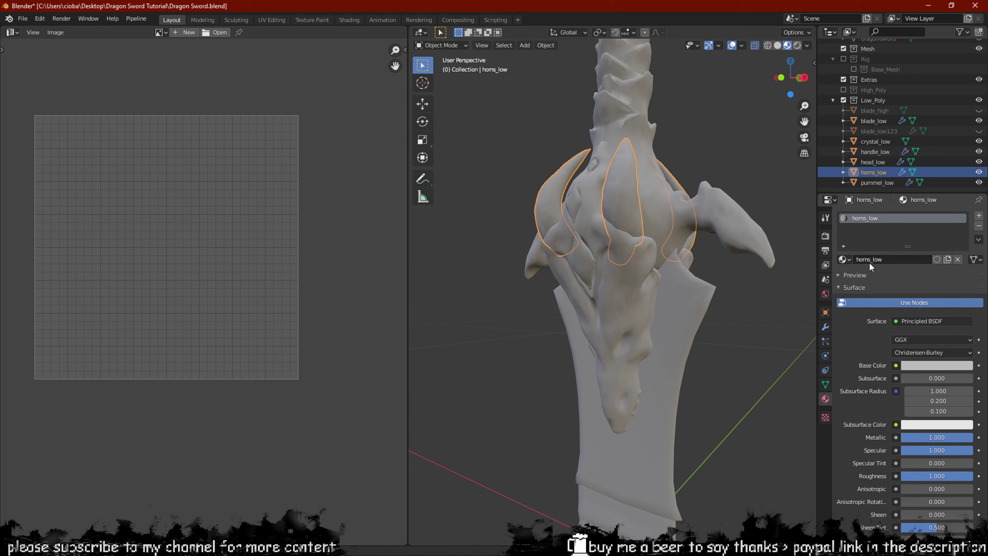
pyautogui.click(842, 259)
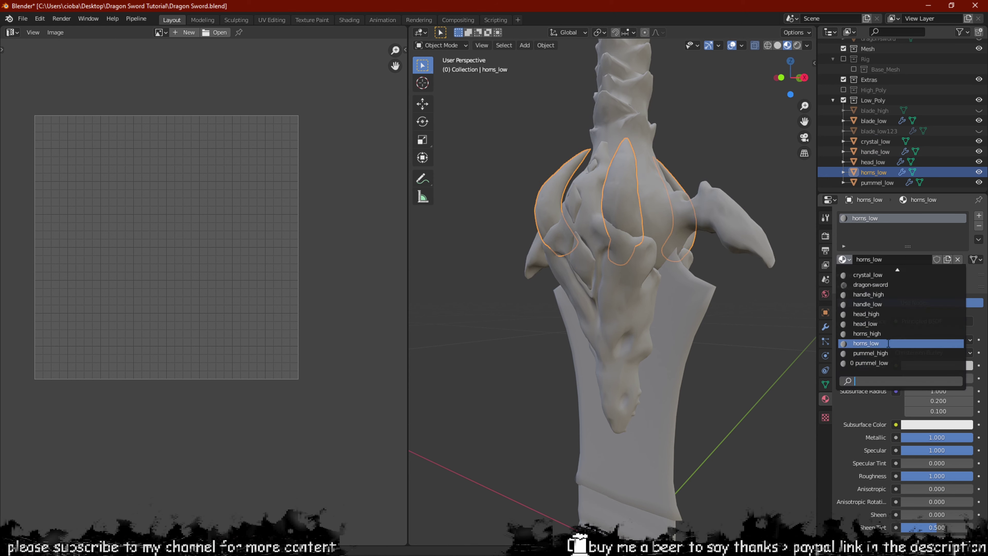
pyautogui.click(880, 304)
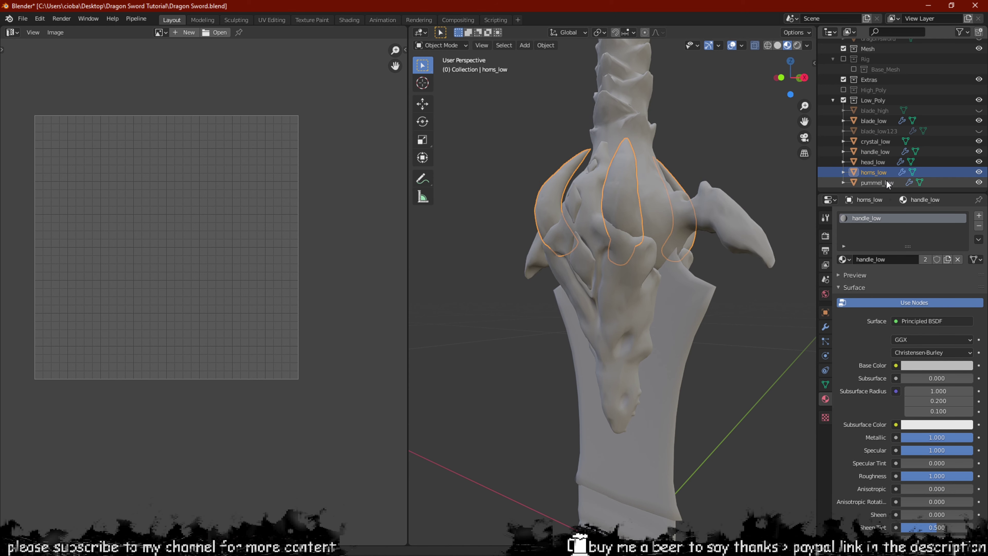
# Check the materials on pummel_low and head_low, and assign the existing handle_low material to crystal_low.
pyautogui.click(874, 181)
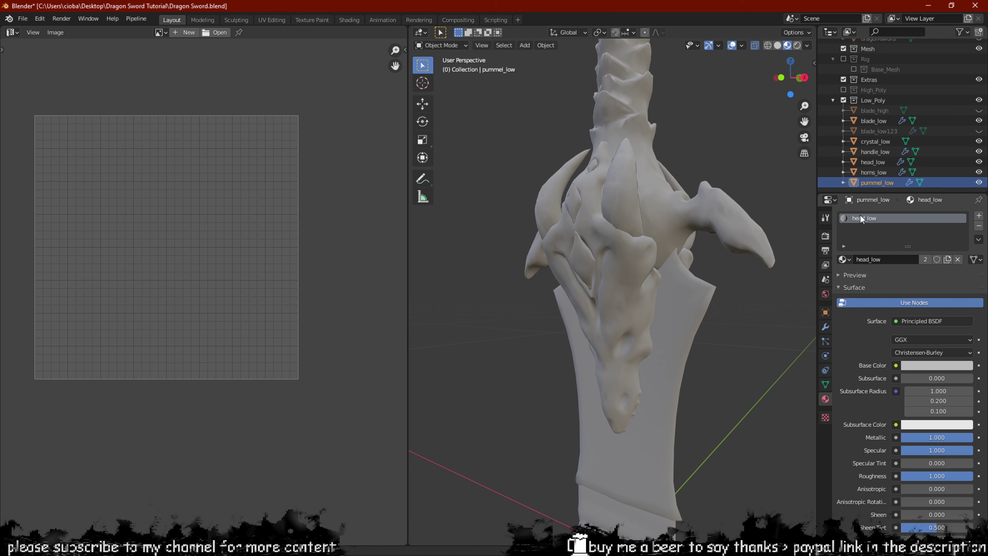
pyautogui.click(866, 171)
pyautogui.click(876, 152)
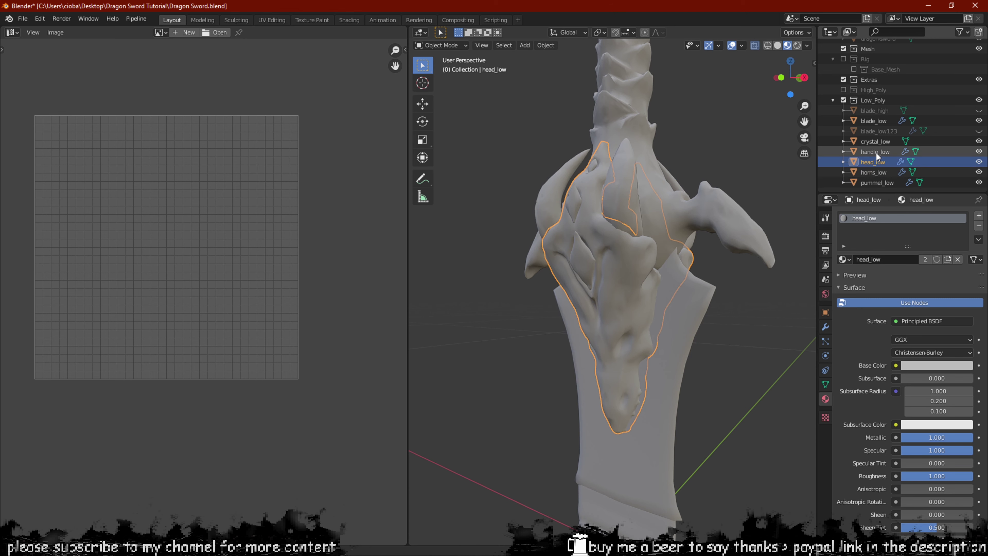
pyautogui.click(873, 141)
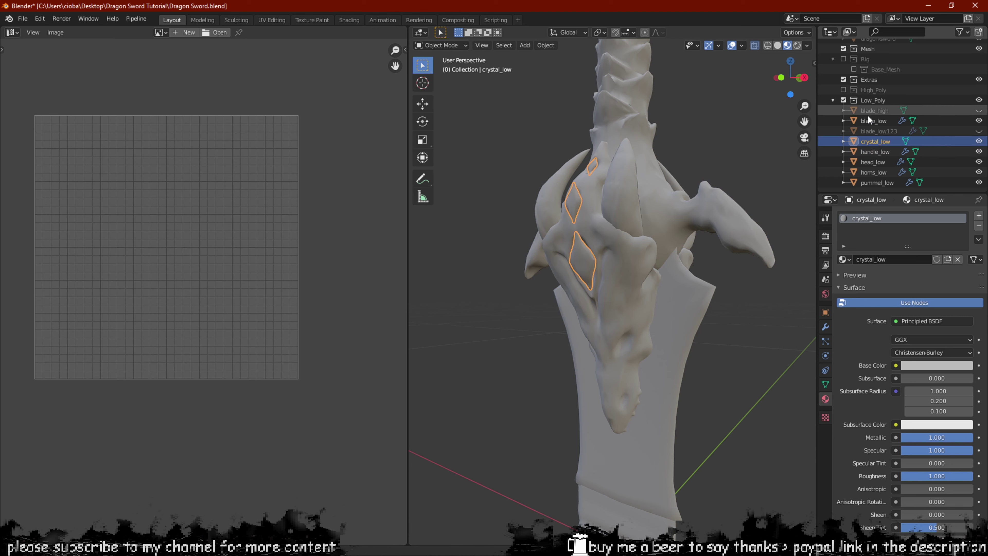
pyautogui.click(879, 149)
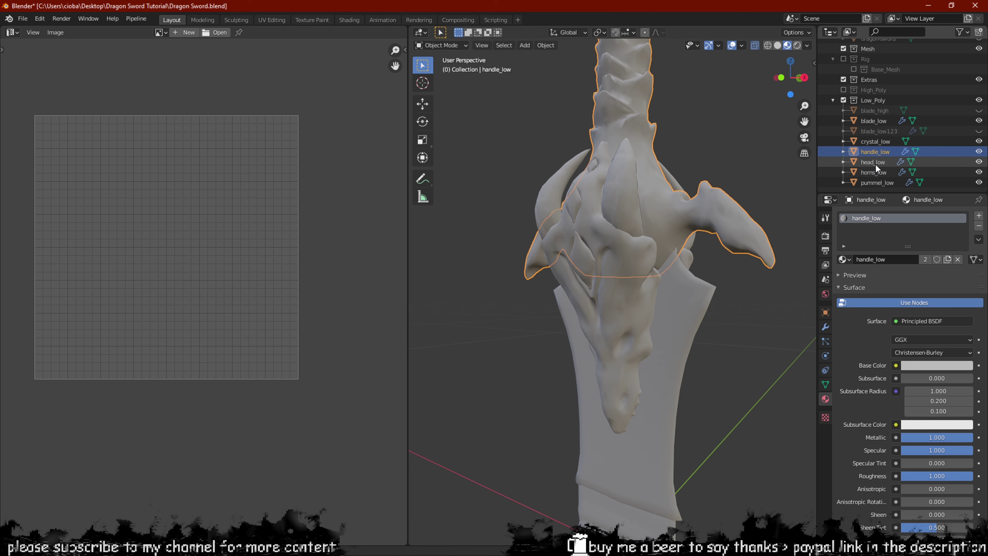
pyautogui.click(871, 144)
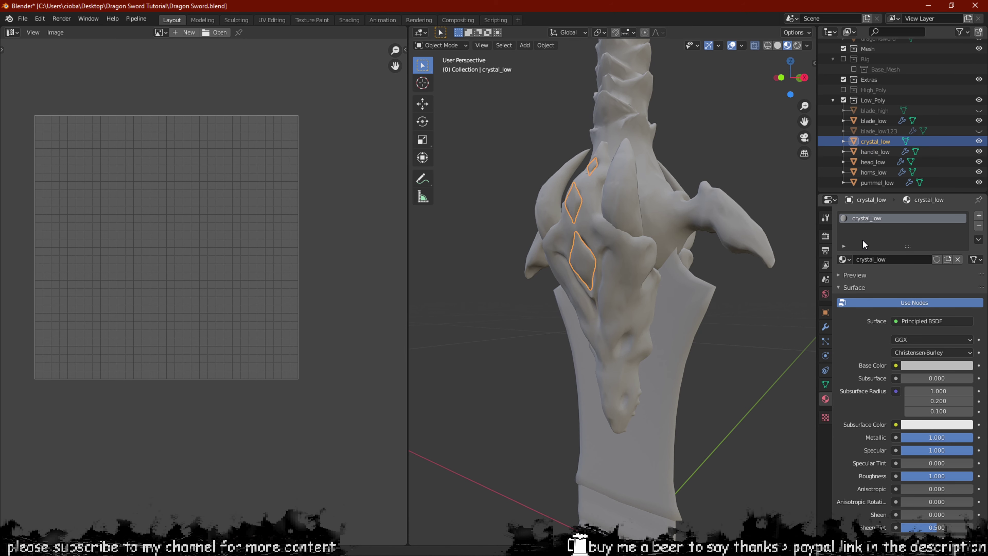
pyautogui.click(844, 259)
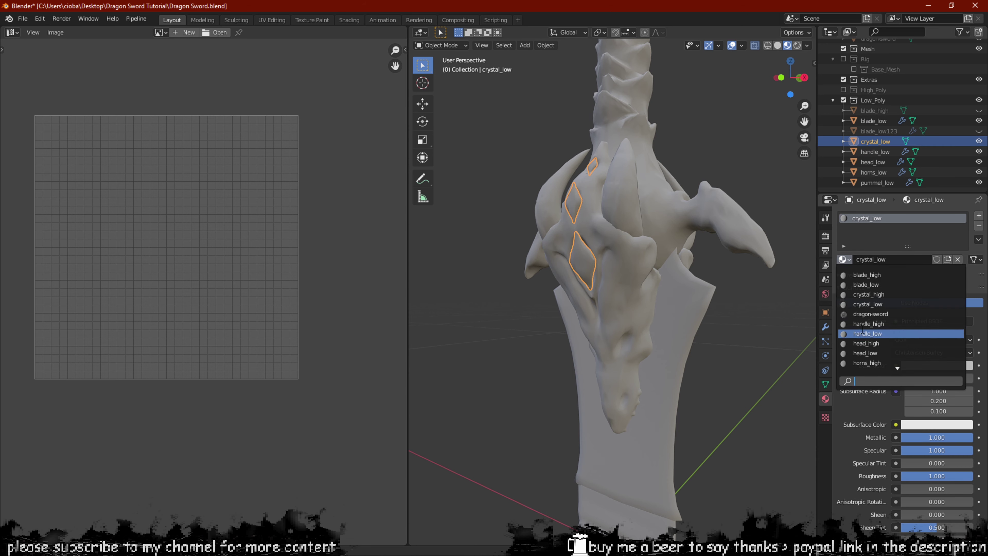
pyautogui.click(873, 332)
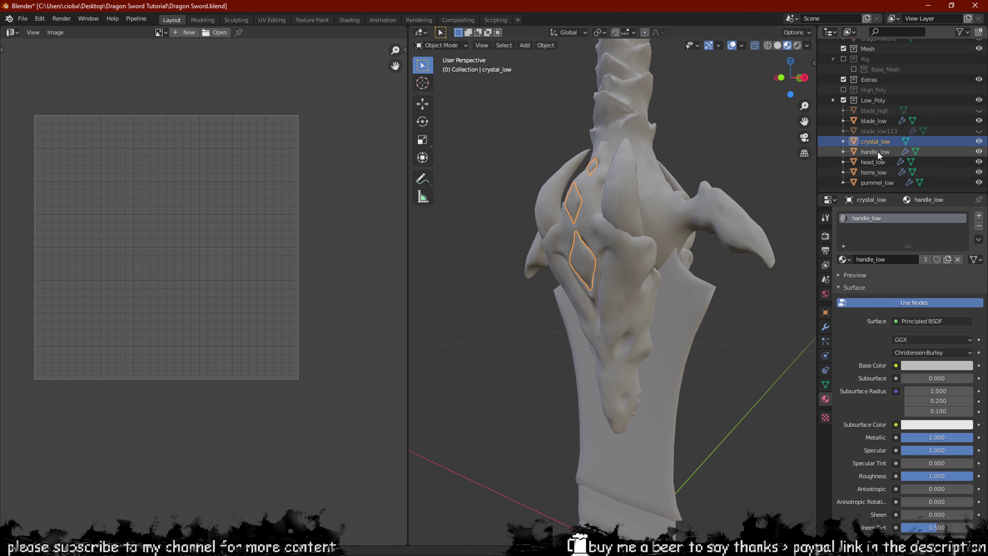
# Examine how the uppermost crystal of crystal_high sits in the handle surface compared with the low-poly parts.
pyautogui.scroll(-4, 658, 252)
pyautogui.moveTo(659, 252); pyautogui.dragTo(640, 204, button='middle')
pyautogui.scroll(3, 646, 264)
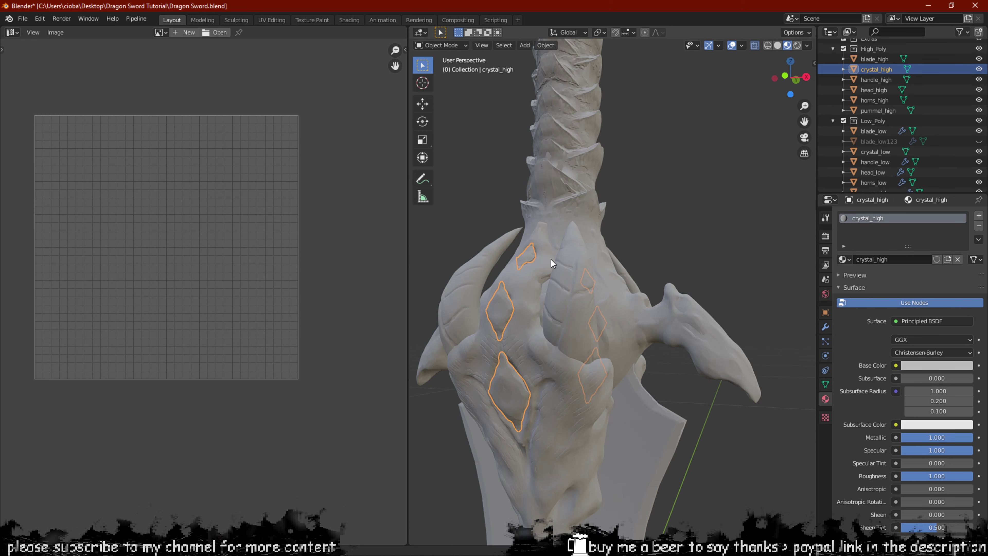
pyautogui.scroll(4, 552, 260)
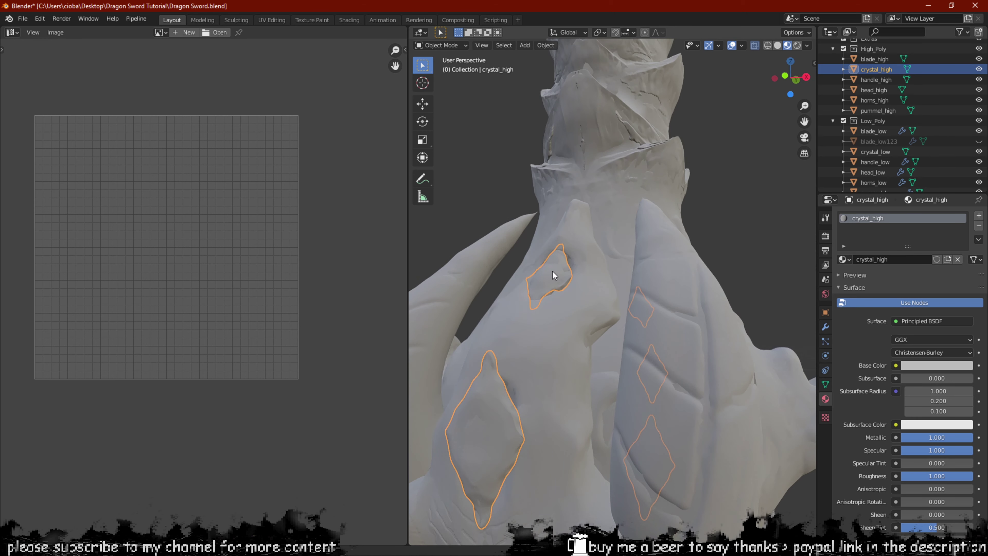
pyautogui.scroll(4, 553, 271)
pyautogui.keyDown('shift'); pyautogui.moveTo(575, 183); pyautogui.dragTo(658, 216, button='middle'); pyautogui.keyUp('shift')
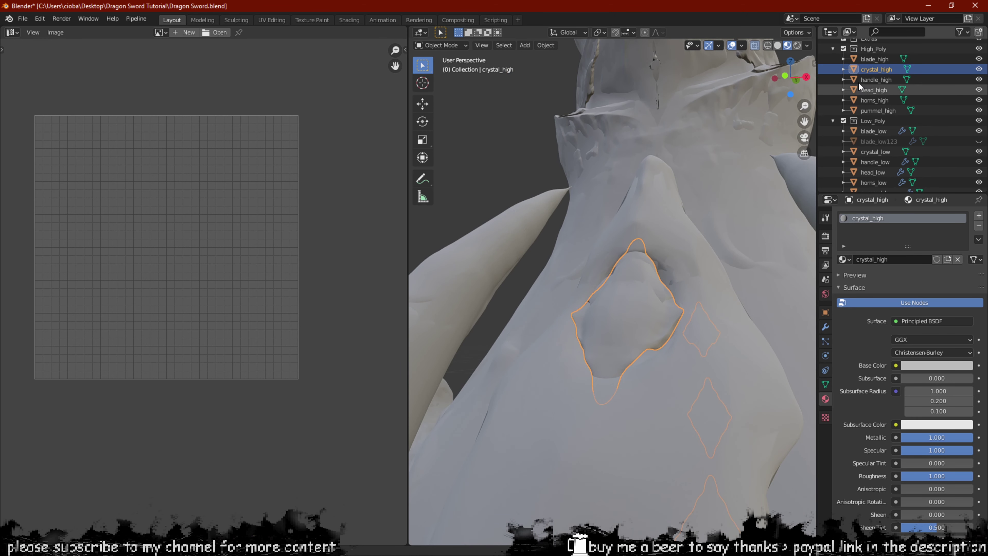
pyautogui.click(883, 159)
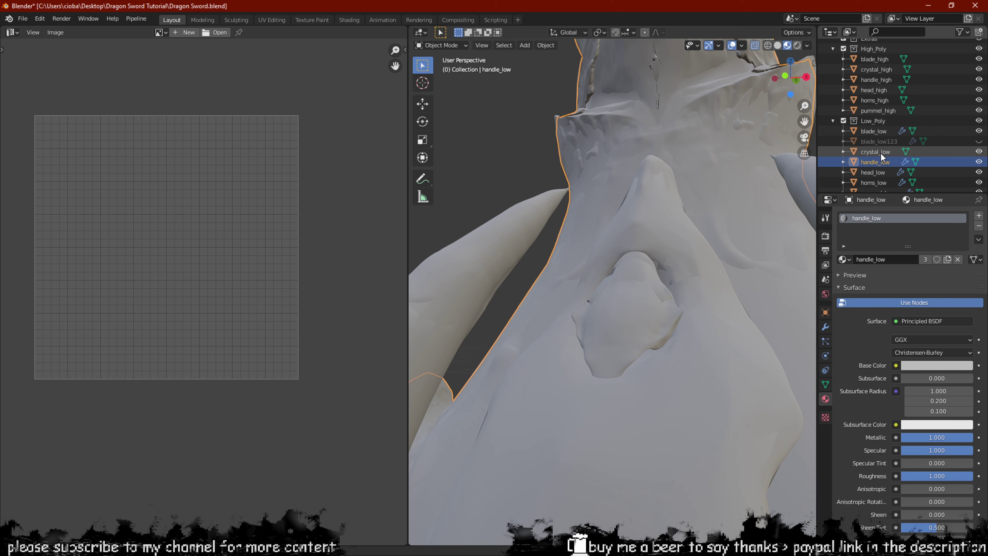
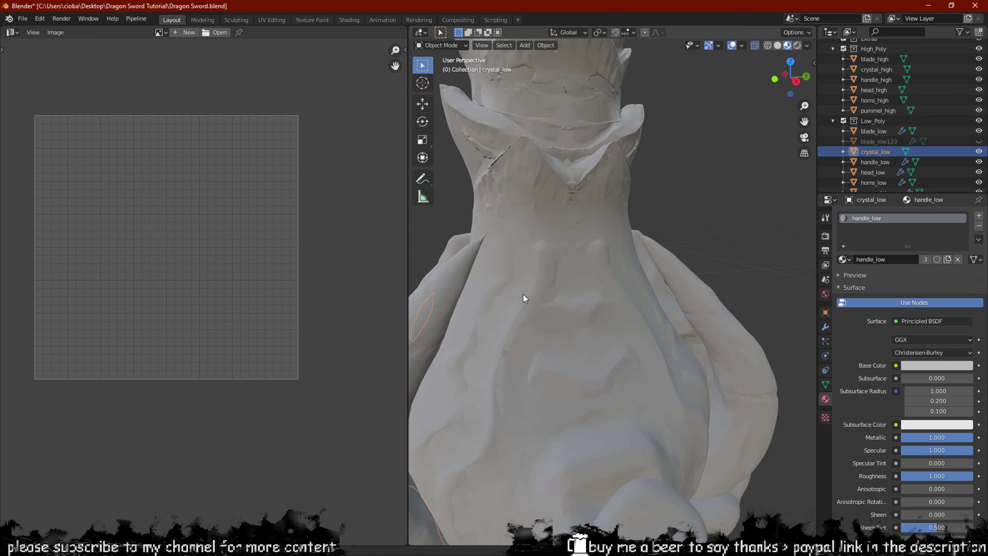
# Inspect the uppermost crystal of the crystal_low mesh from the right side for its alignment with the sculpted socket.
pyautogui.scroll(5, 642, 275)
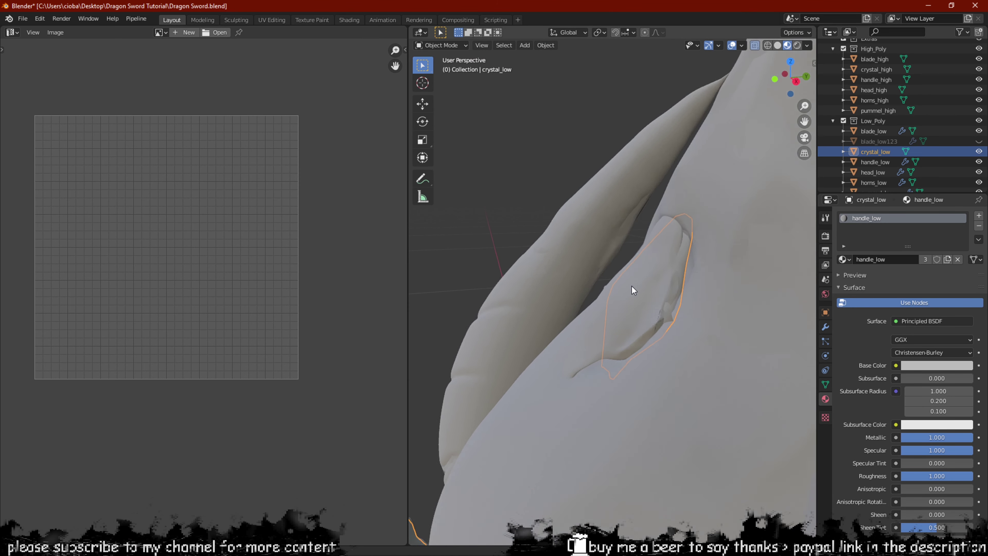
pyautogui.press('Tab')
pyautogui.hotkey('alt', 'z')
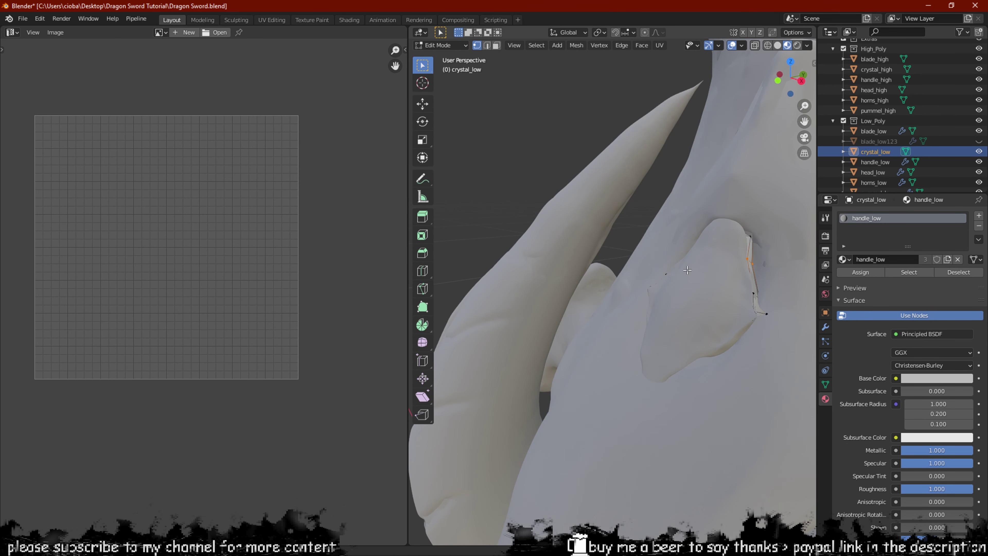
pyautogui.press('KP_3')
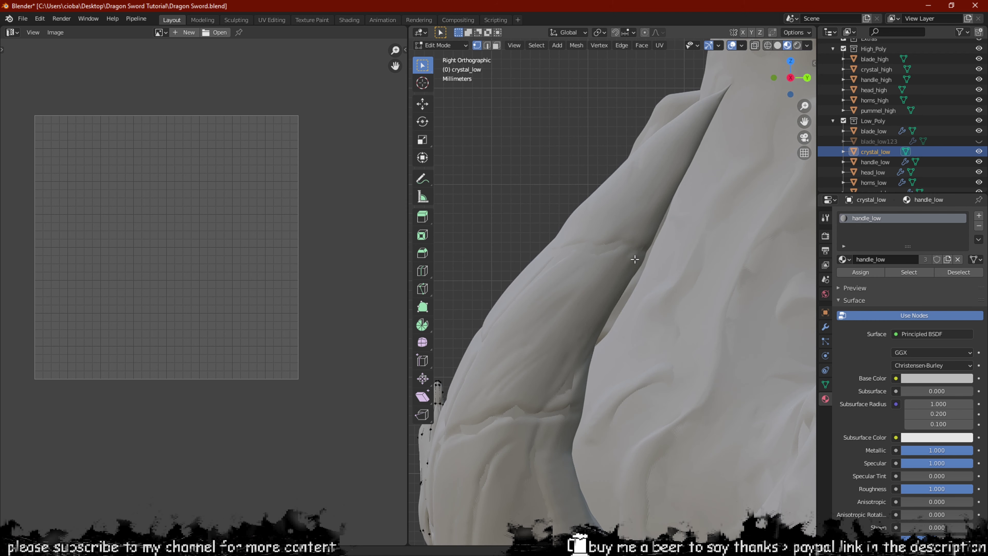
pyautogui.scroll(3, 635, 233)
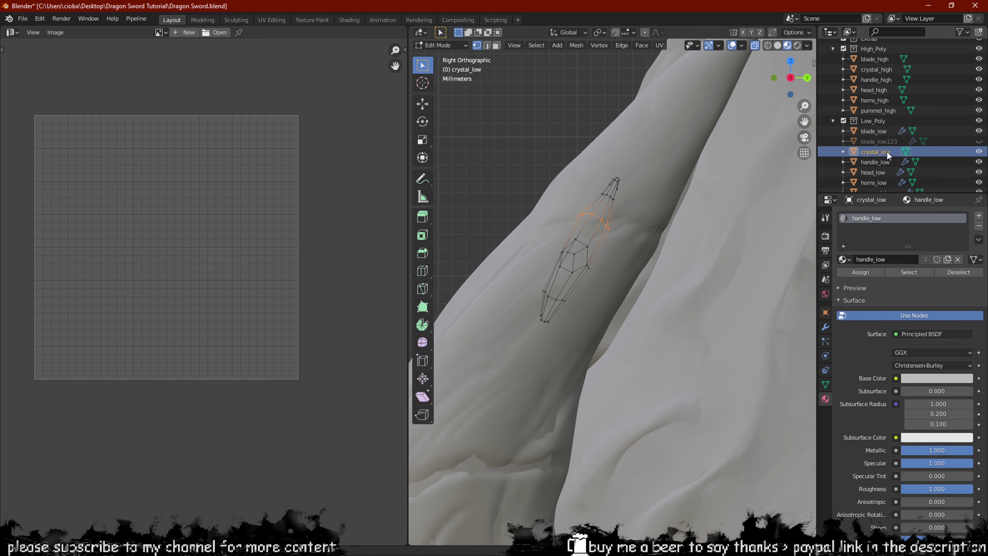
pyautogui.scroll(2, 889, 164)
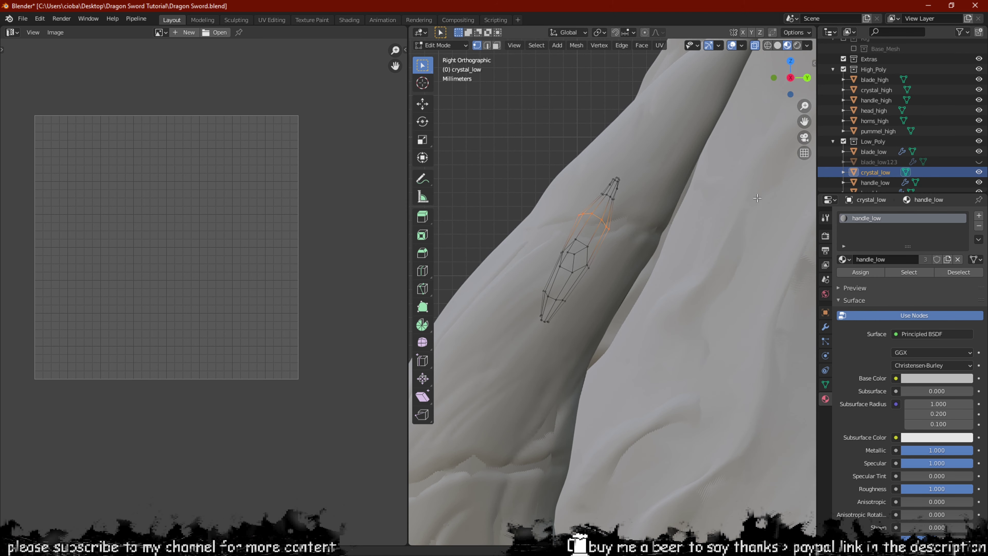
pyautogui.press('Tab')
pyautogui.moveTo(668, 244); pyautogui.dragTo(672, 248, button='middle')
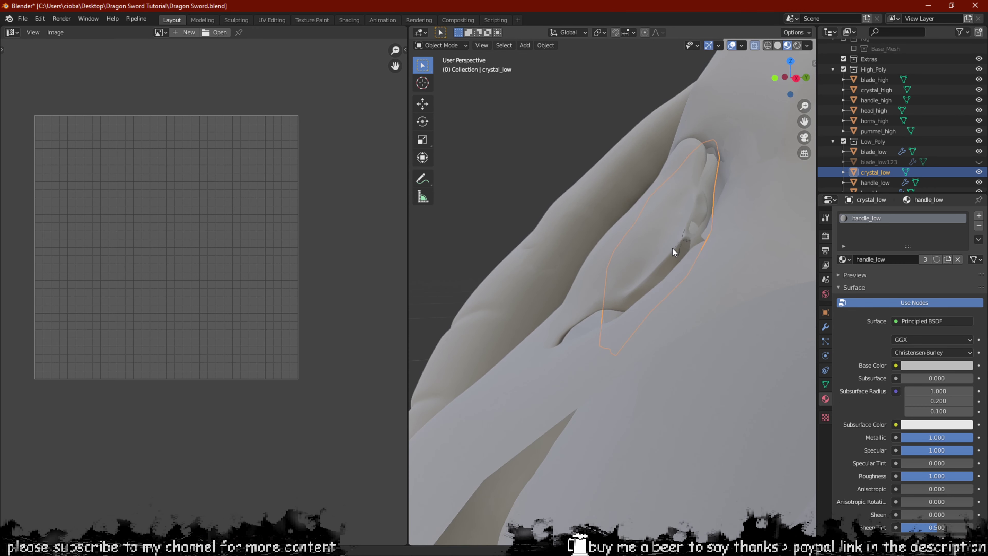
# Isolate crystal_low and crystal_high in local view from the right side and open the crystal_low mesh for editing.
pyautogui.keyDown('shift'); pyautogui.click(663, 238); pyautogui.keyUp('shift')
pyautogui.press('KP_Divide')
pyautogui.press('KP_3')
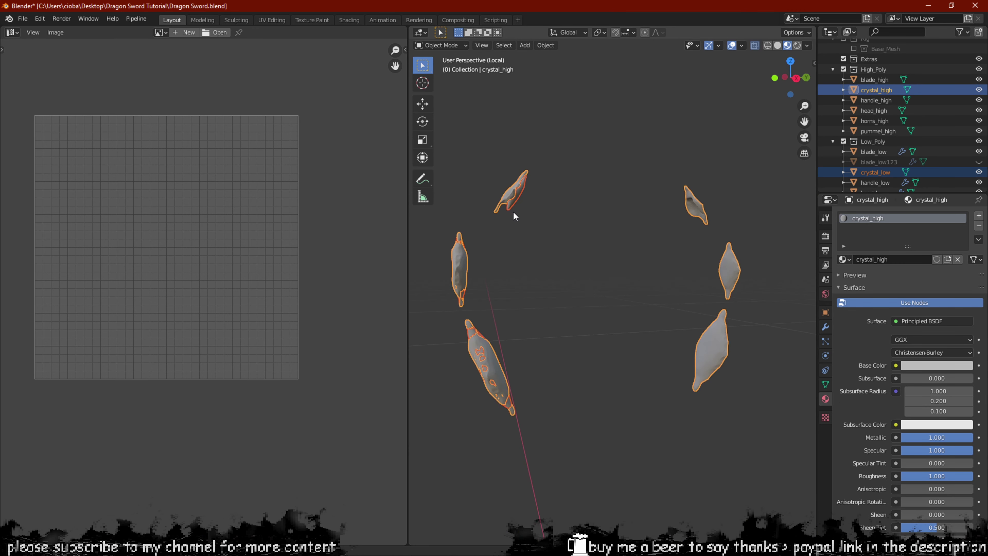
pyautogui.scroll(6, 660, 298)
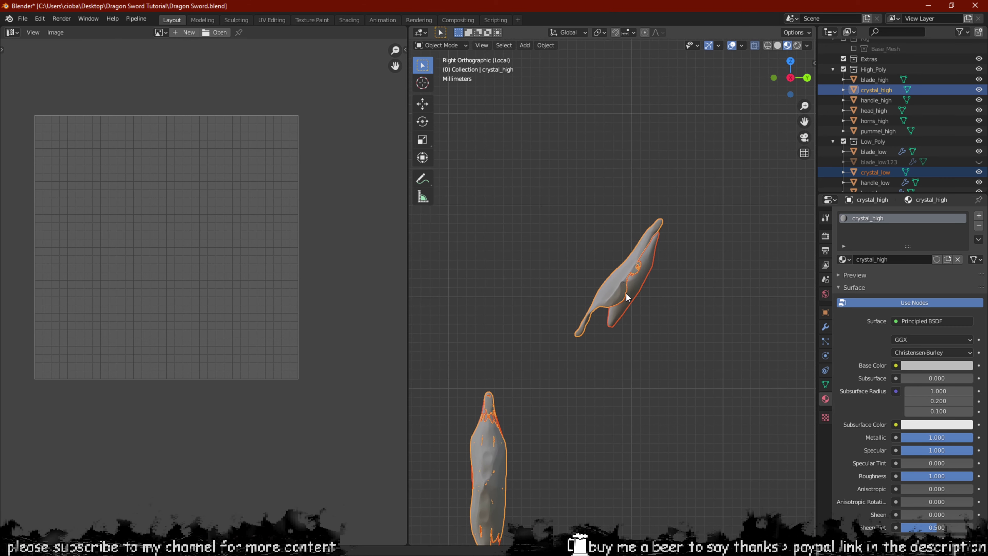
pyautogui.click(615, 272)
pyautogui.scroll(1, 615, 269)
pyautogui.press('Tab')
pyautogui.keyDown('shift'); pyautogui.moveTo(615, 270); pyautogui.dragTo(630, 272, button='middle'); pyautogui.keyUp('shift')
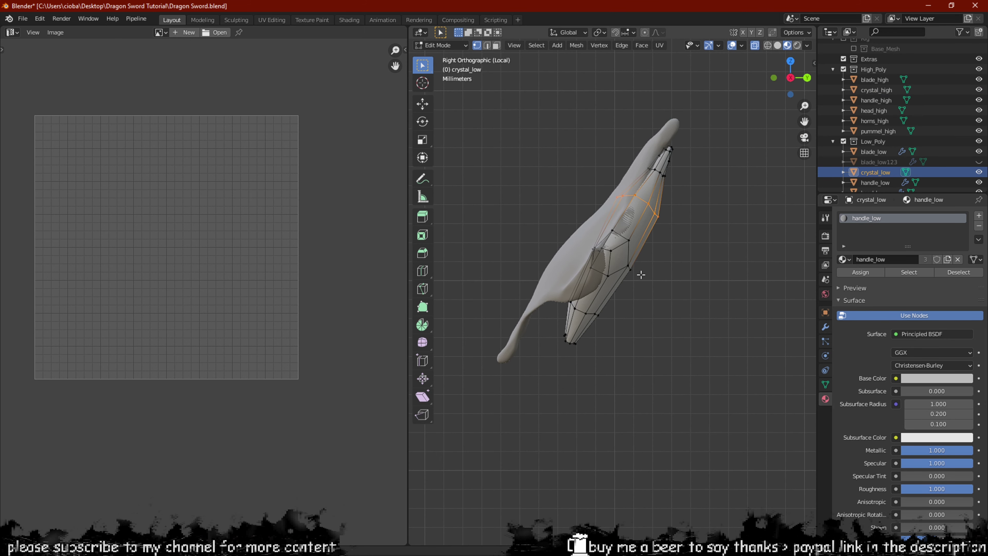
pyautogui.press('Tab')
pyautogui.press('Tab')
pyautogui.press('Tab')
pyautogui.press('g')
pyautogui.press('y')
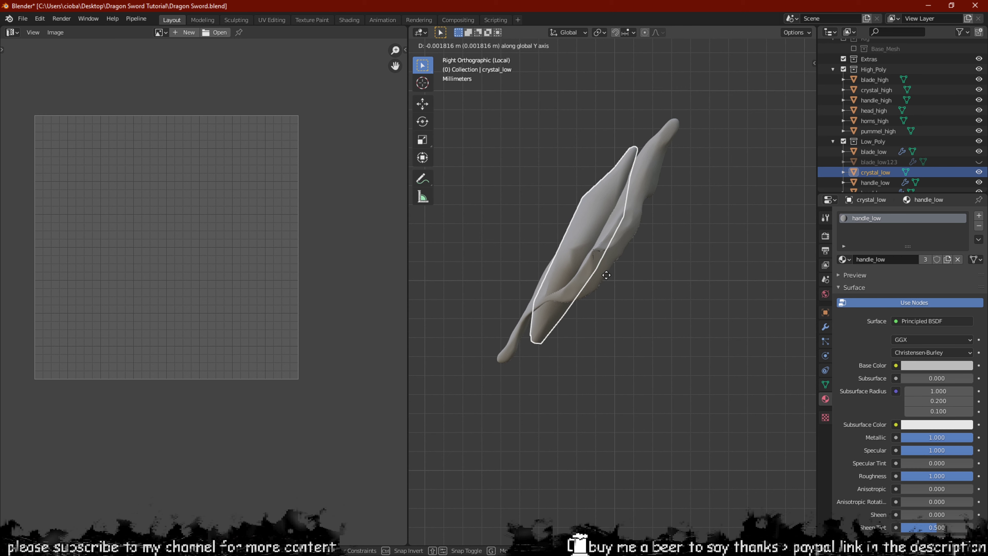
pyautogui.click(606, 275)
pyautogui.press('Tab')
# Move only the uppermost low-poly crystal about -0.0014 m along Y and rotate it about 7.17° to follow the high-poly crystal.
pyautogui.scroll(-4, 644, 243)
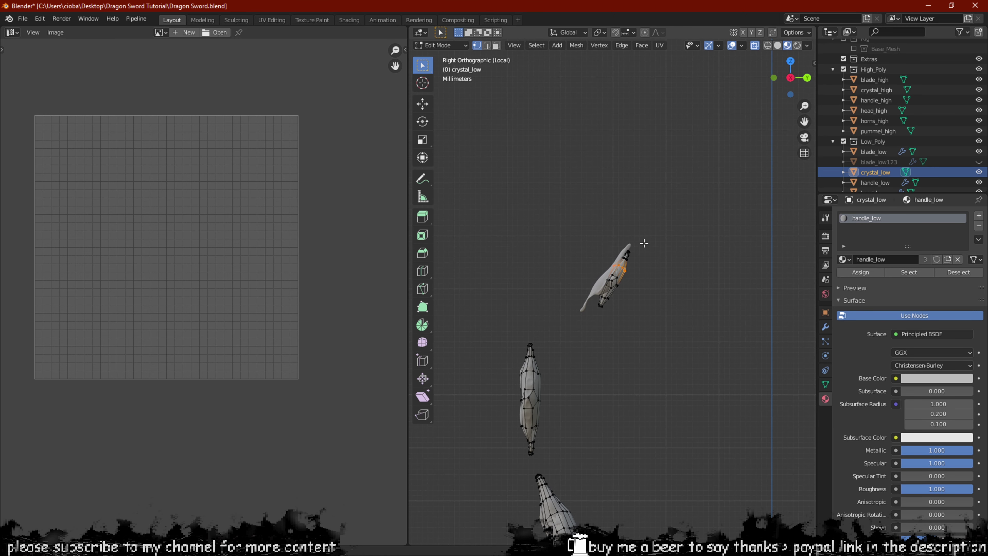
pyautogui.scroll(3, 644, 244)
pyautogui.moveTo(700, 194); pyautogui.dragTo(569, 347)
pyautogui.press('g')
pyautogui.press('y')
pyautogui.click(556, 346)
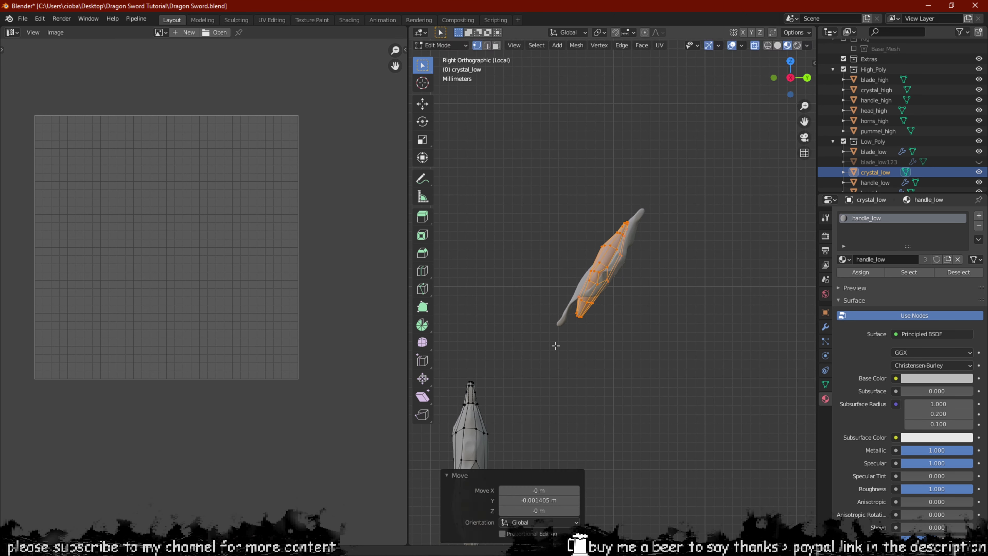
pyautogui.scroll(2, 693, 261)
pyautogui.press('r')
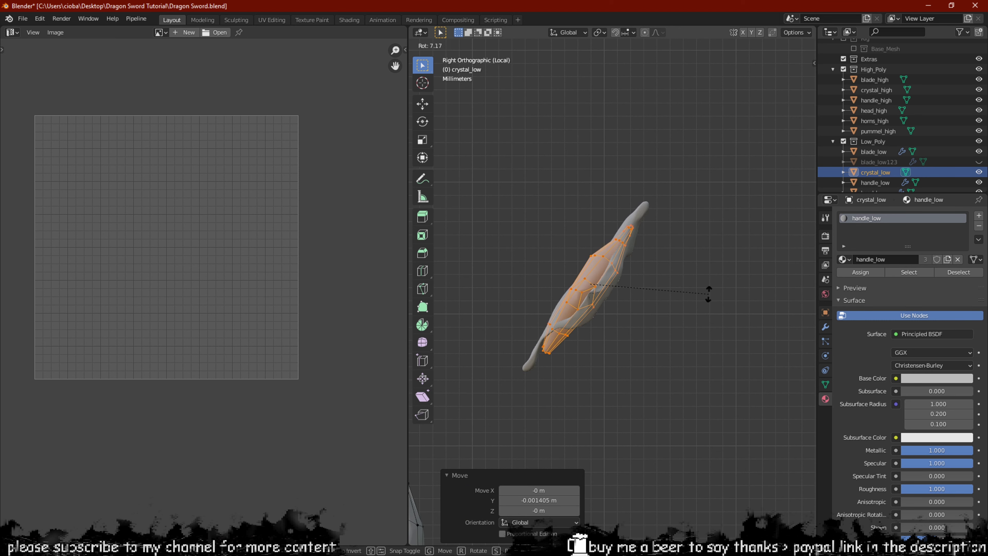
pyautogui.click(708, 294)
# Scale the edge loop above the uppermost crystal's widest section by about 1.125 to match the high-poly outline.
pyautogui.scroll(1, 691, 282)
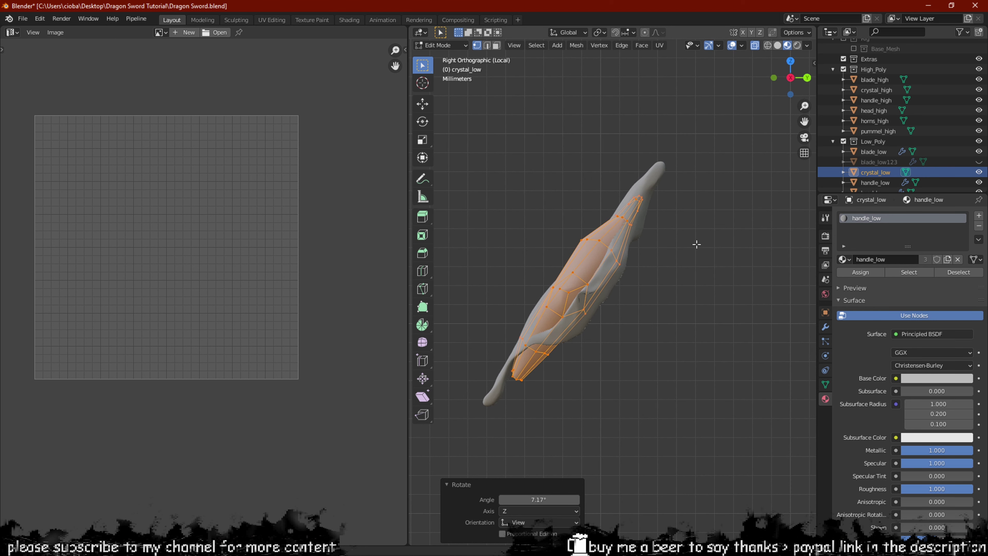
pyautogui.moveTo(655, 254); pyautogui.dragTo(770, 298, button='middle')
pyautogui.scroll(2, 756, 307)
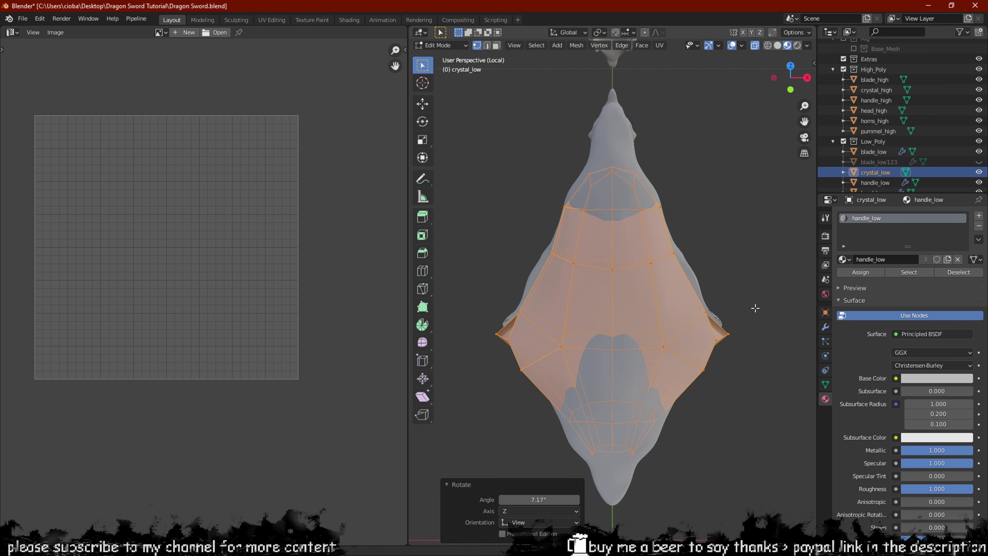
pyautogui.scroll(-1, 720, 247)
pyautogui.moveTo(583, 274); pyautogui.dragTo(545, 280)
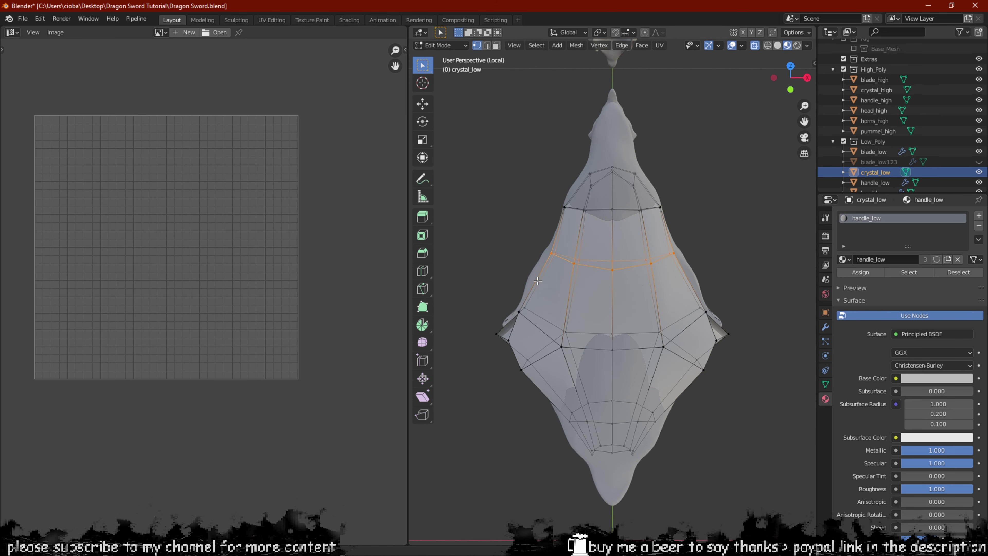
pyautogui.press('s')
pyautogui.click(690, 281)
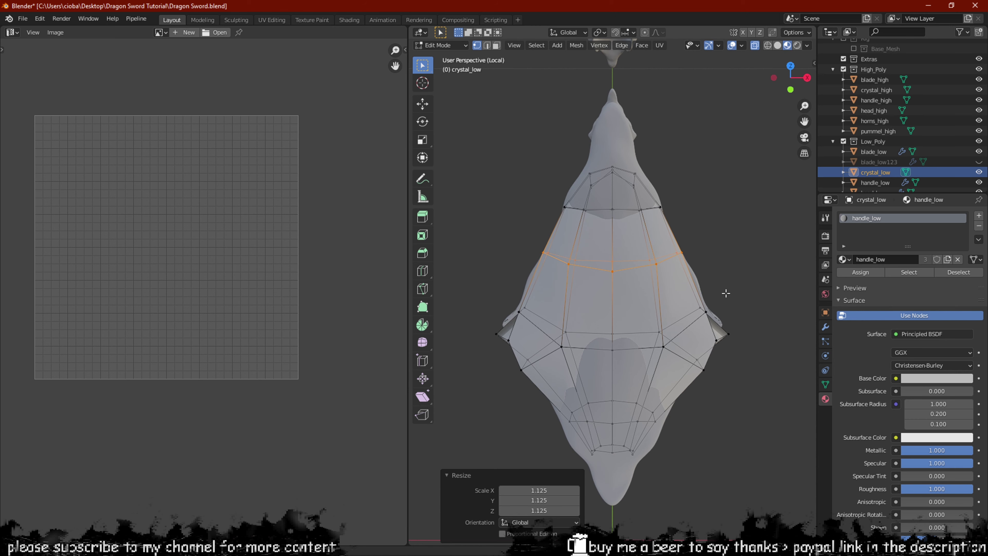
pyautogui.moveTo(489, 332); pyautogui.dragTo(490, 333)
pyautogui.press('s')
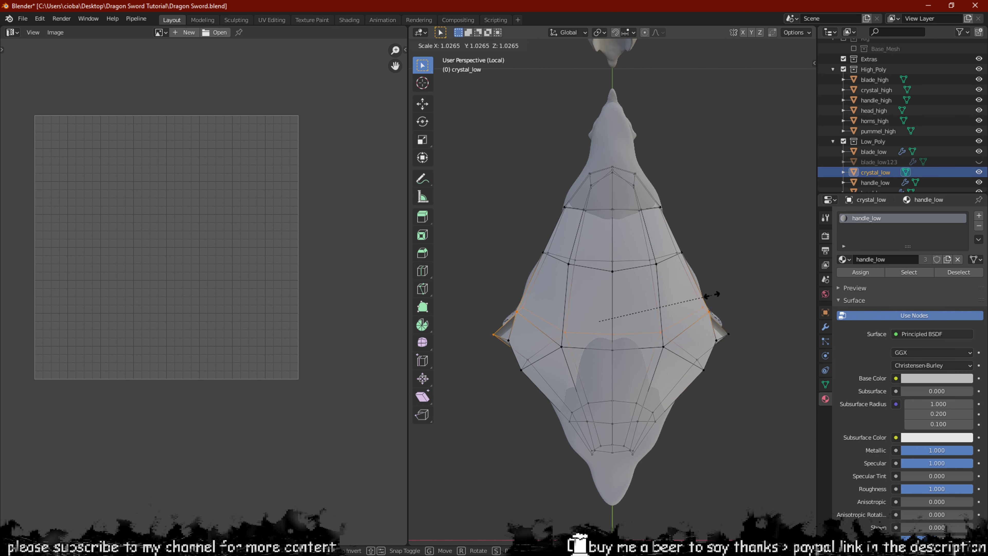
pyautogui.press('Escape')
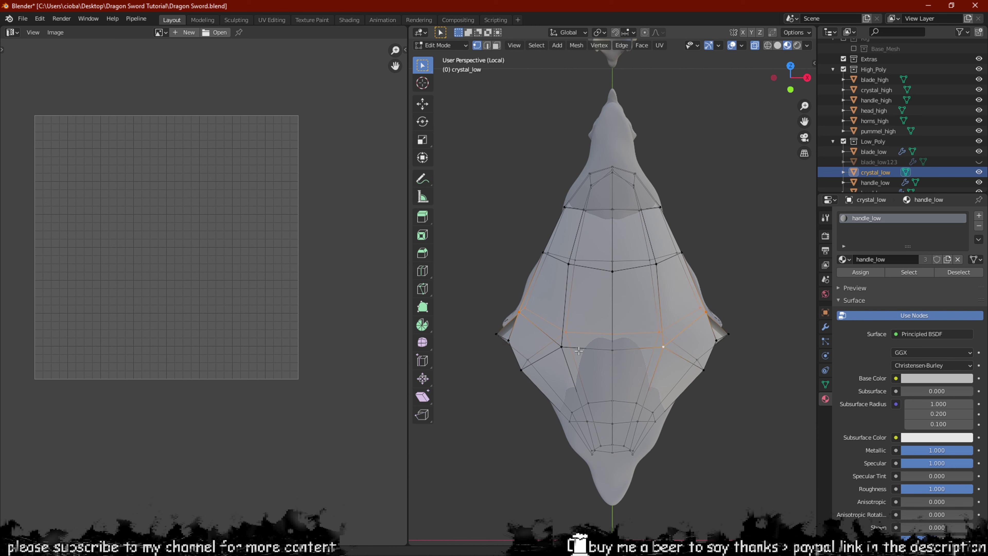
# Scale the edge loop above the uppermost crystal's widest section again by about 1.07 and leave local view.
pyautogui.press('s')
pyautogui.rightClick(734, 327)
pyautogui.press('s')
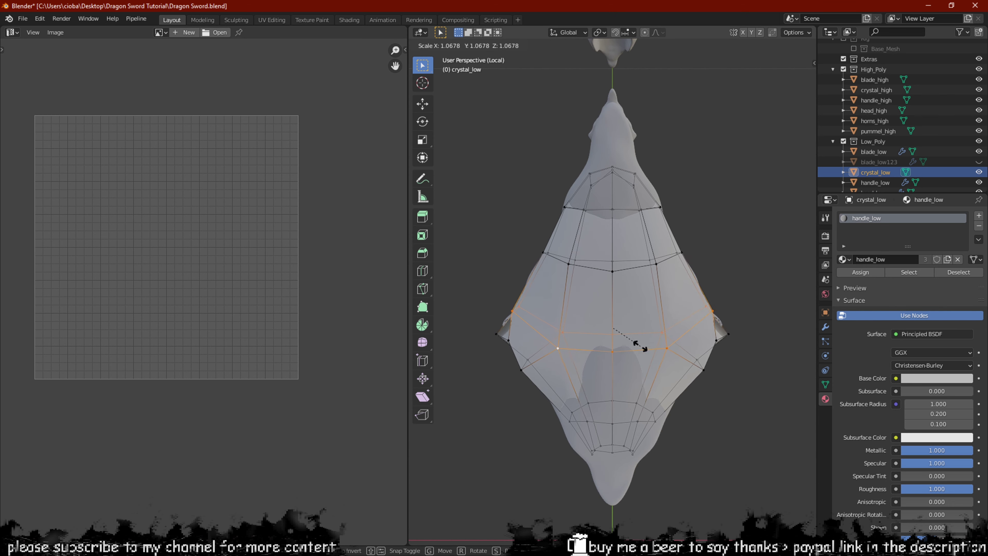
pyautogui.click(638, 345)
pyautogui.moveTo(639, 345); pyautogui.dragTo(559, 271, button='middle')
pyautogui.press('KP_Divide')
# Scale the uppermost crystal's upper tip vertices by 1.395 and raise them 0.000223 m along Z in front view.
pyautogui.press('KP_1')
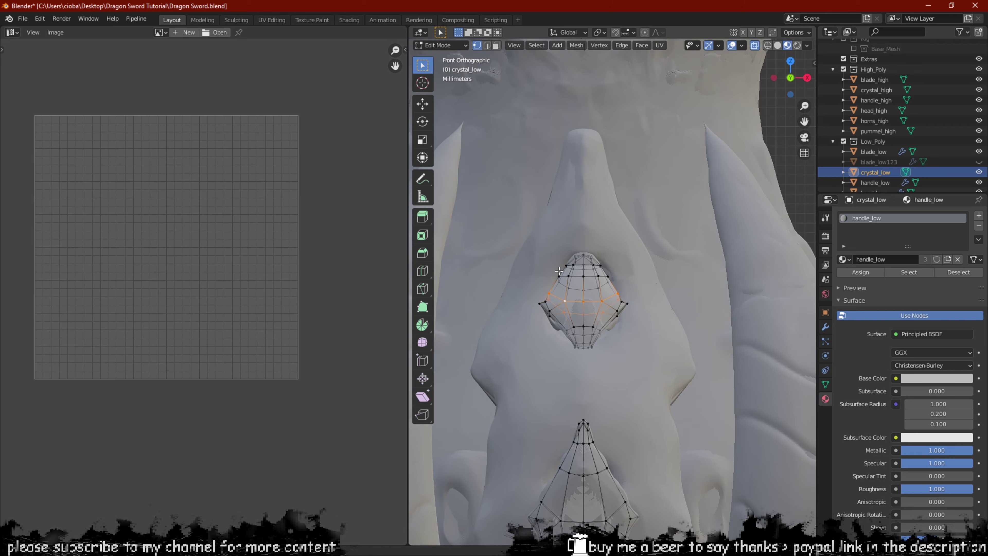
pyautogui.scroll(10, 559, 271)
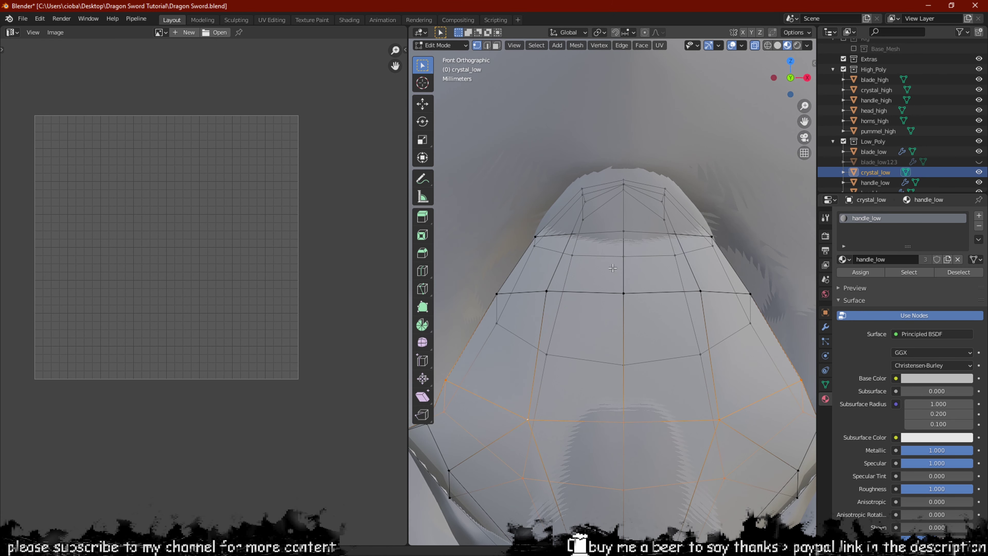
pyautogui.scroll(2, 725, 250)
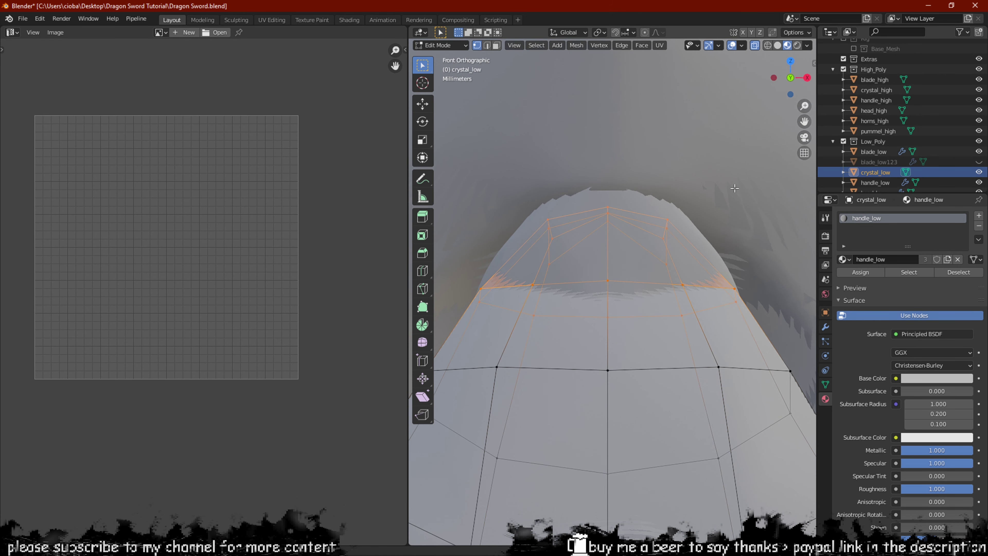
pyautogui.press('s')
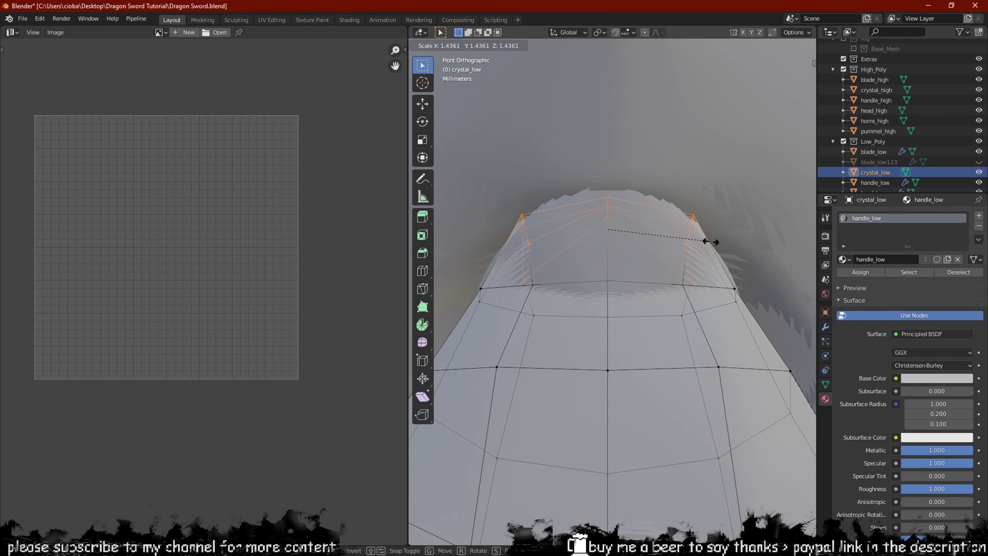
pyautogui.click(707, 243)
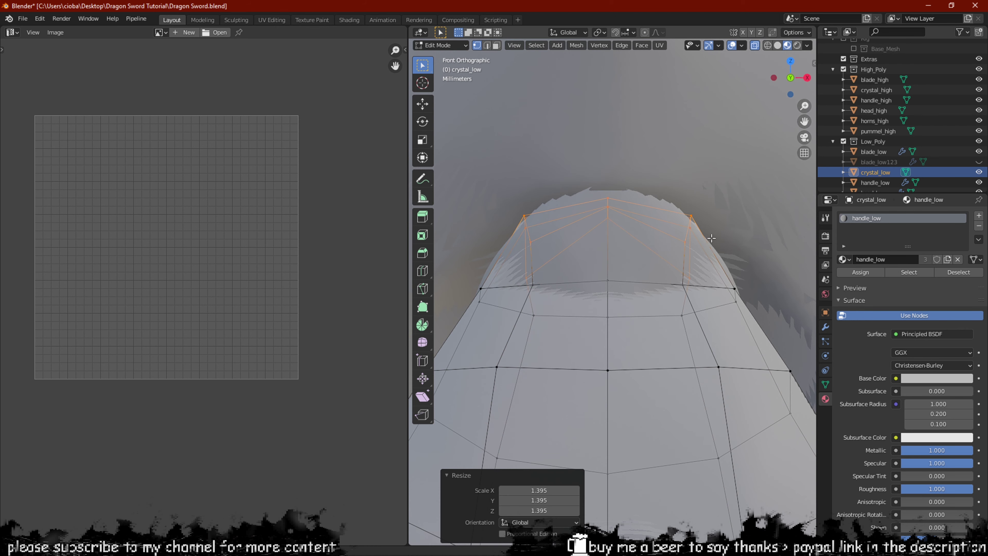
pyautogui.press('g')
pyautogui.press('z')
pyautogui.click(721, 222)
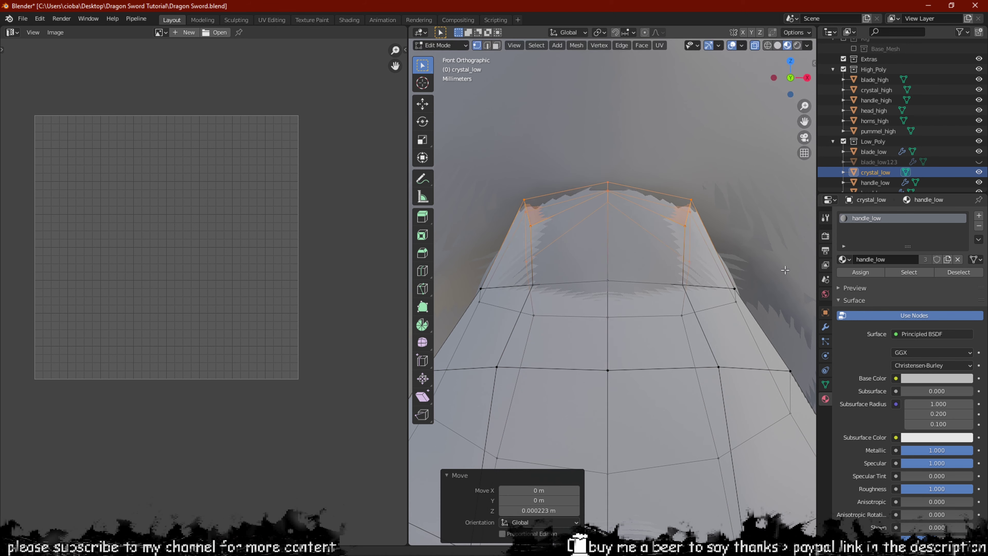
# Inspect the uppermost low-poly crystal's fit in the sculpted socket from several angles with X-ray turned off.
pyautogui.scroll(-4, 785, 270)
pyautogui.press('Tab')
pyautogui.scroll(-9, 747, 271)
pyautogui.moveTo(692, 273); pyautogui.dragTo(579, 295, button='middle')
pyautogui.scroll(3, 599, 320)
pyautogui.press('Tab')
pyautogui.scroll(2, 725, 325)
pyautogui.scroll(1, 725, 324)
pyautogui.moveTo(579, 295); pyautogui.dragTo(687, 320, button='middle')
pyautogui.hotkey('alt', 'z')
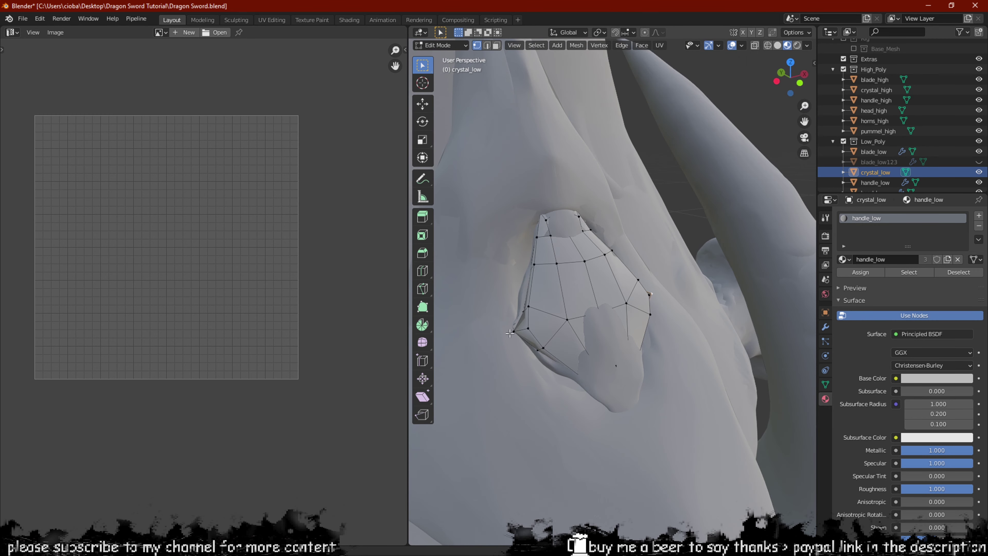
pyautogui.moveTo(510, 333); pyautogui.dragTo(656, 283, button='middle')
pyautogui.press('g')
pyautogui.press('y')
pyautogui.click(645, 303)
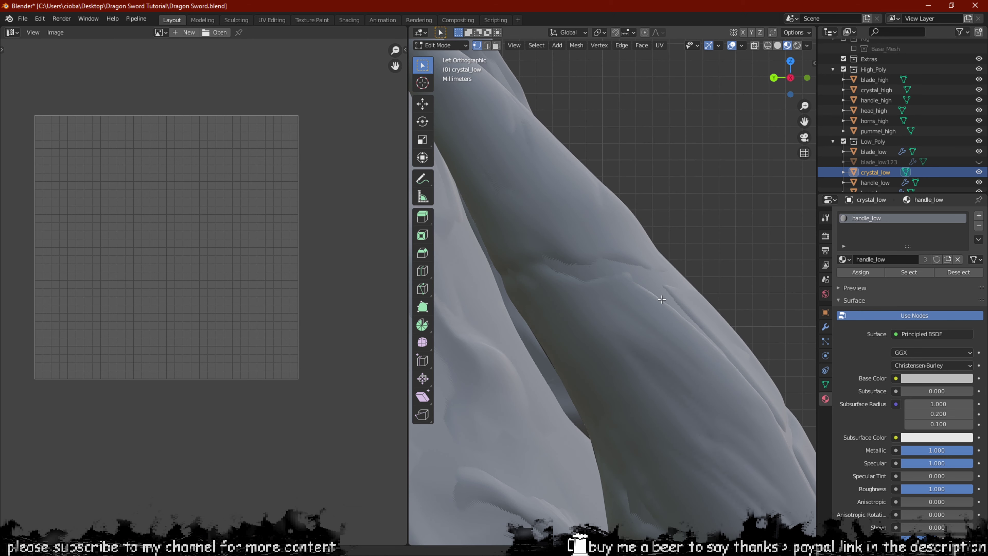
# Leave mesh editing, add crystal_high to the crystal_low selection and isolate both meshes in local view.
pyautogui.scroll(-6, 661, 299)
pyautogui.scroll(4, 657, 296)
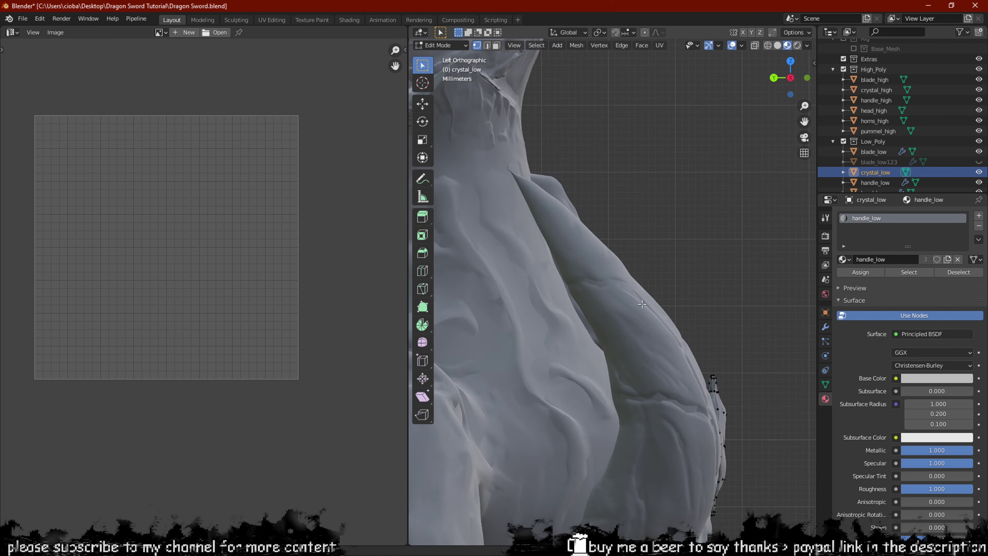
pyautogui.moveTo(642, 304); pyautogui.dragTo(612, 309, button='middle')
pyautogui.press('Tab')
pyautogui.keyDown('shift'); pyautogui.click(600, 296); pyautogui.keyUp('shift')
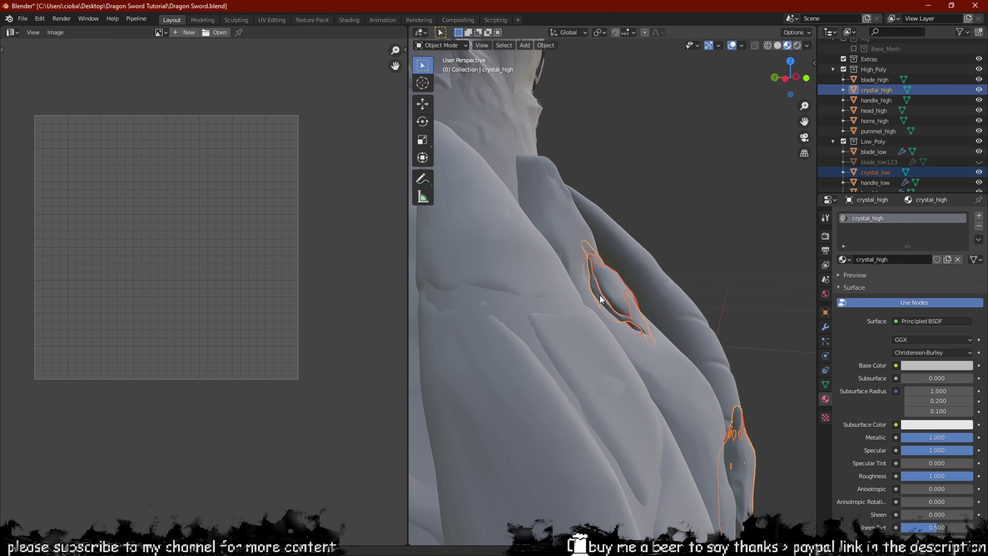
pyautogui.press('KP_Divide')
pyautogui.scroll(3, 647, 292)
pyautogui.keyDown('shift'); pyautogui.moveTo(677, 230); pyautogui.dragTo(516, 356, button='middle'); pyautogui.keyUp('shift')
pyautogui.scroll(3, 645, 286)
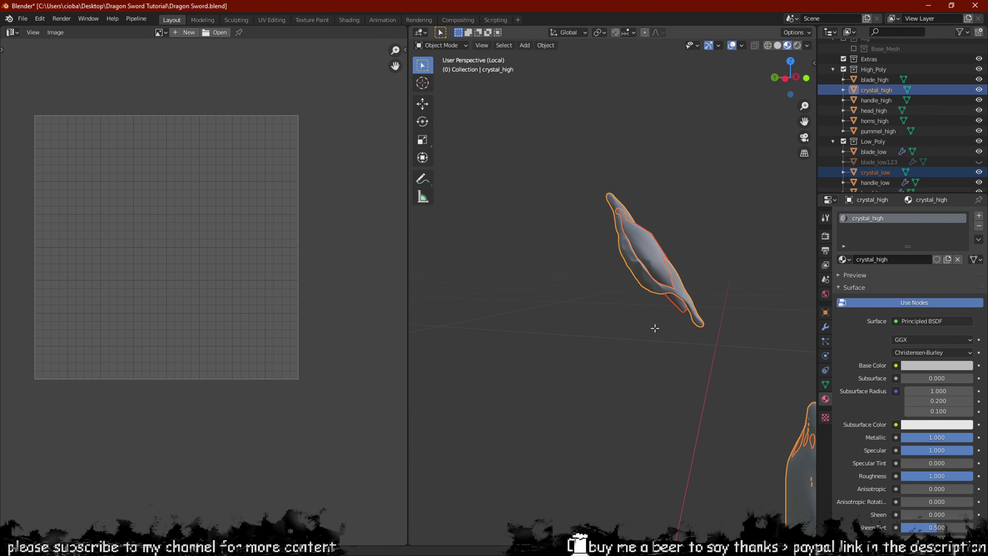
# Open only the crystal_low mesh for editing in left side view with X-ray turned on.
pyautogui.press('Tab')
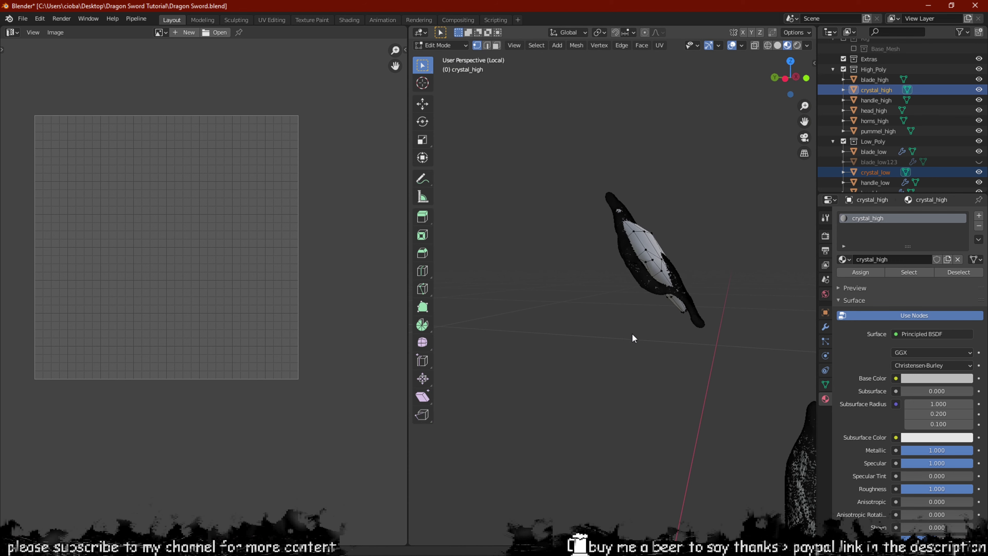
pyautogui.press('Tab')
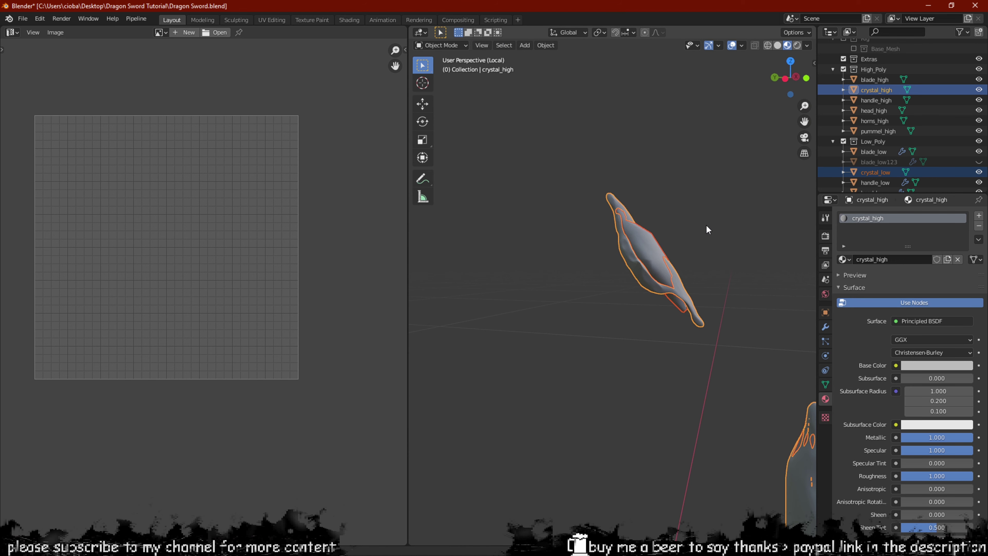
pyautogui.scroll(3, 663, 243)
pyautogui.click(700, 202)
pyautogui.click(691, 207)
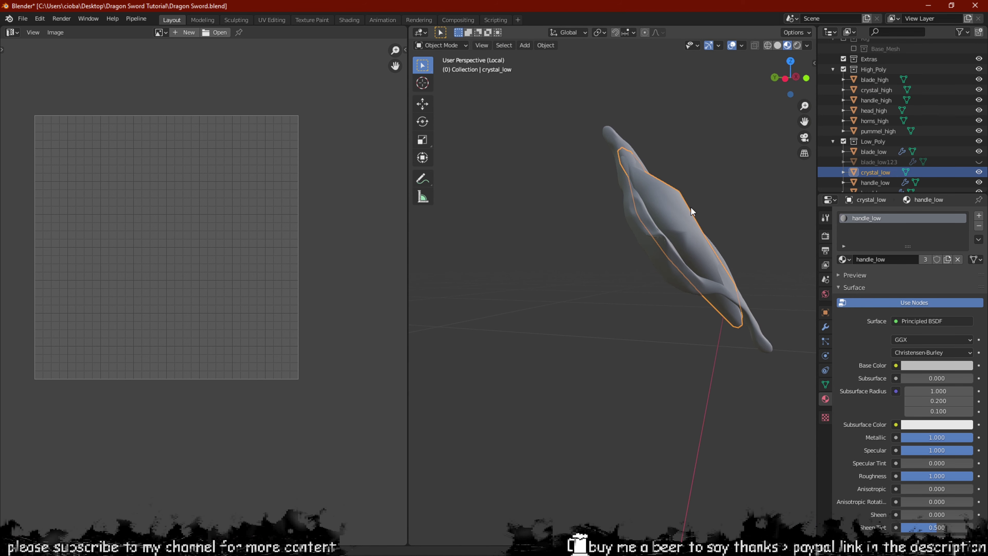
pyautogui.moveTo(691, 207); pyautogui.dragTo(718, 250, button='middle')
pyautogui.press('ctrl+KP_3')
pyautogui.press('Tab')
pyautogui.scroll(3, 686, 222)
pyautogui.scroll(3, 562, 275)
pyautogui.hotkey('alt', 'z')
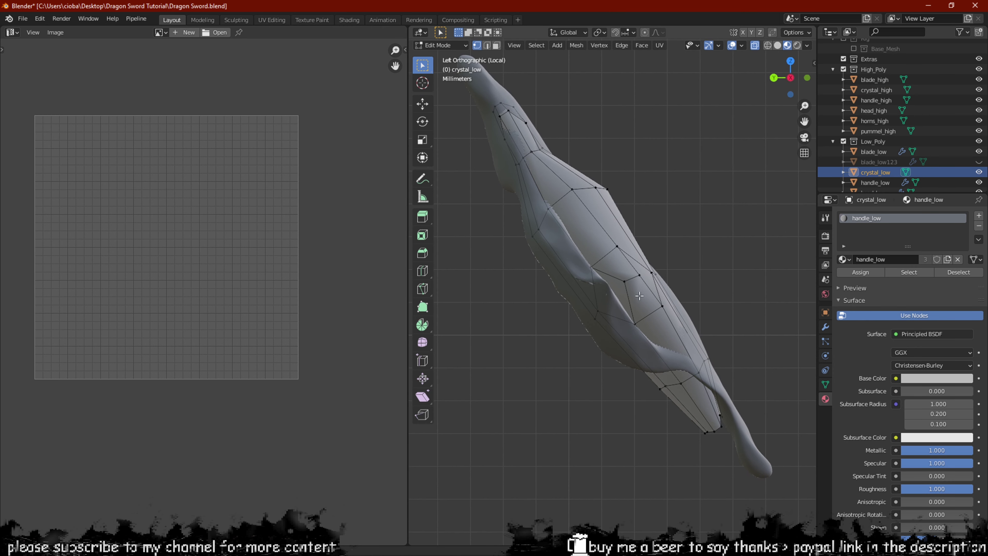
# Try to move the vertices at the middle of the uppermost crystal's side along Y.
pyautogui.press('g')
pyautogui.press('y')
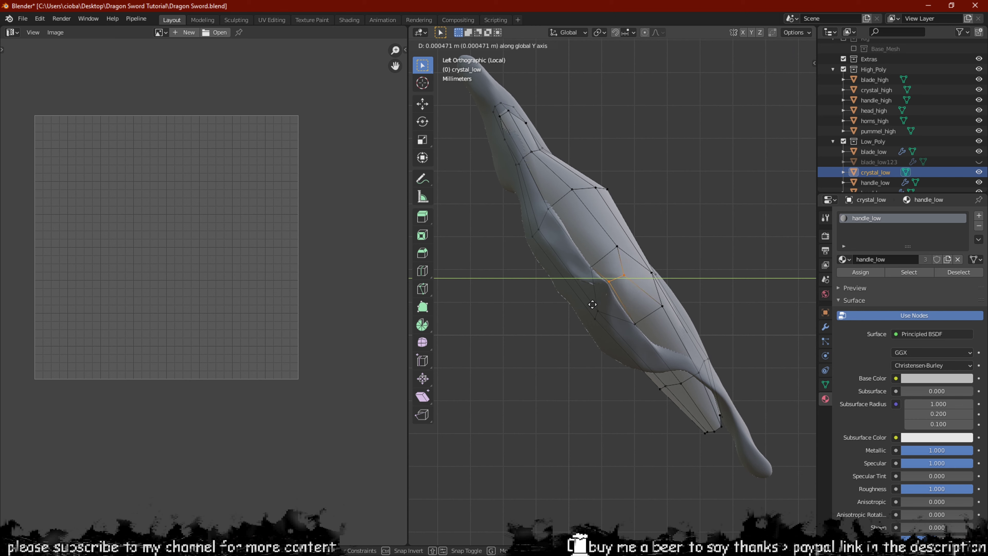
pyautogui.click(608, 303)
pyautogui.moveTo(700, 241); pyautogui.dragTo(541, 343)
pyautogui.press('g')
pyautogui.press('y')
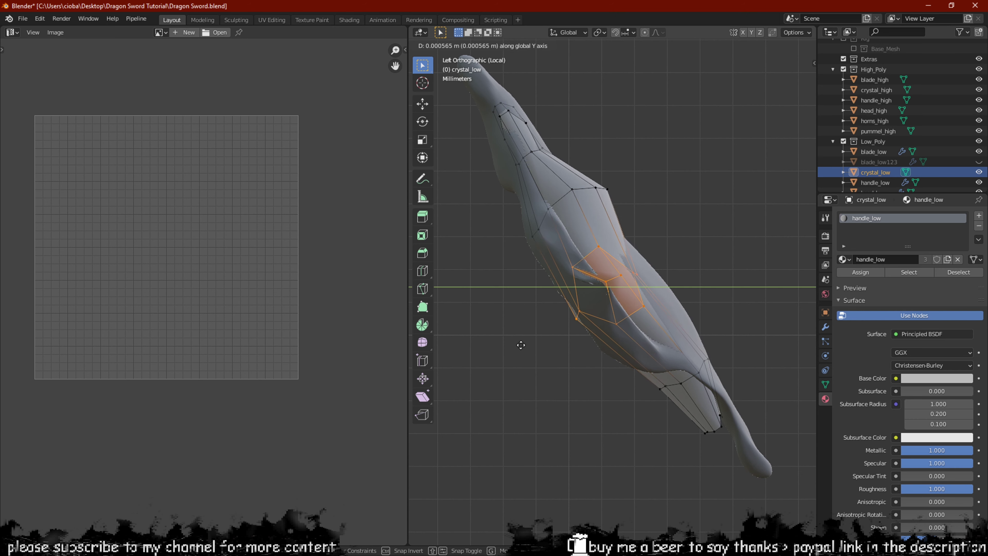
pyautogui.click(538, 345)
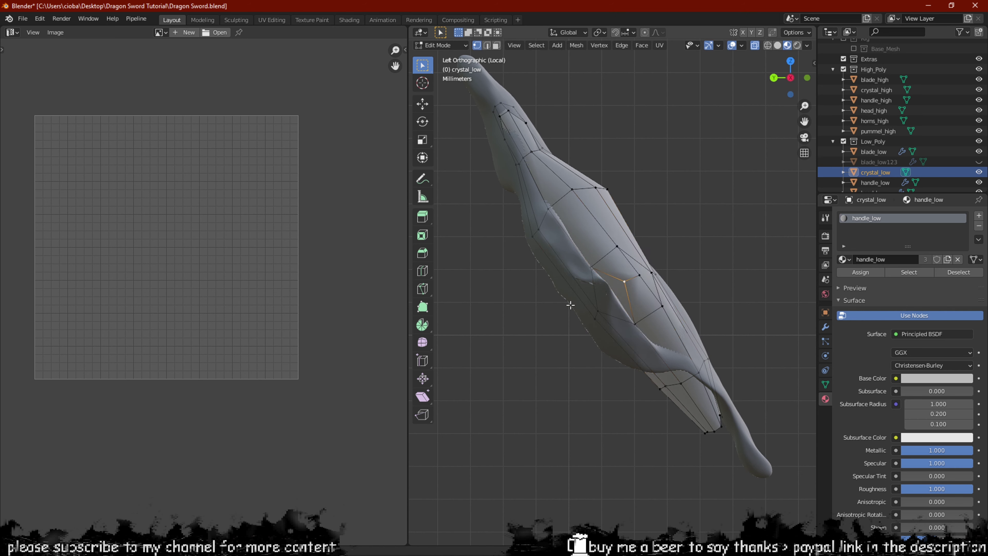
# Move the rear vertices around the uppermost crystal's widest section 0.000612 m along Y.
pyautogui.moveTo(526, 279); pyautogui.dragTo(623, 333)
pyautogui.moveTo(636, 273); pyautogui.dragTo(576, 362)
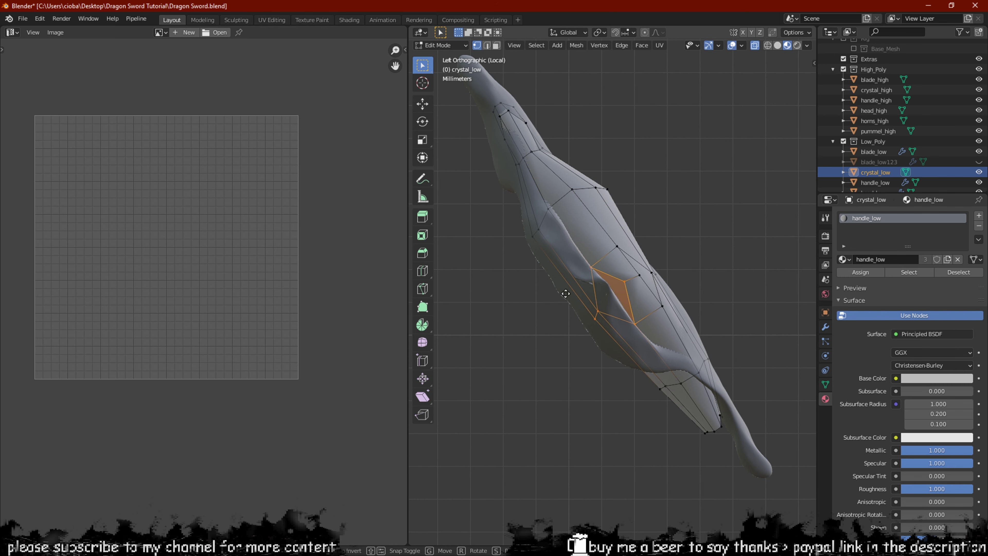
pyautogui.press('g')
pyautogui.press('y')
pyautogui.click(545, 301)
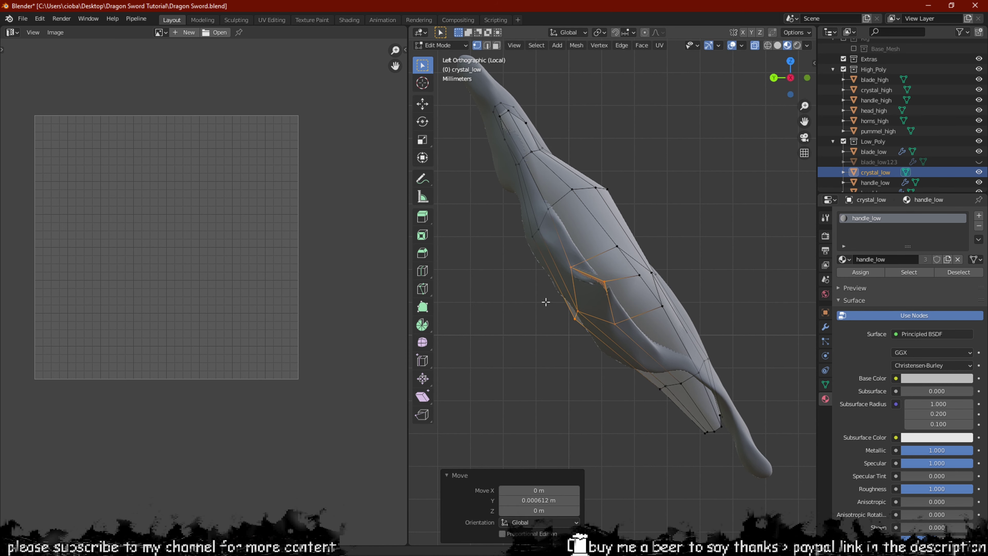
# Try to shift individual vertices on the front of the uppermost crystal's widest section towards the high-poly surface.
pyautogui.click(634, 271)
pyautogui.press('g')
pyautogui.press('y')
pyautogui.click(619, 282)
pyautogui.click(617, 248)
pyautogui.press('g')
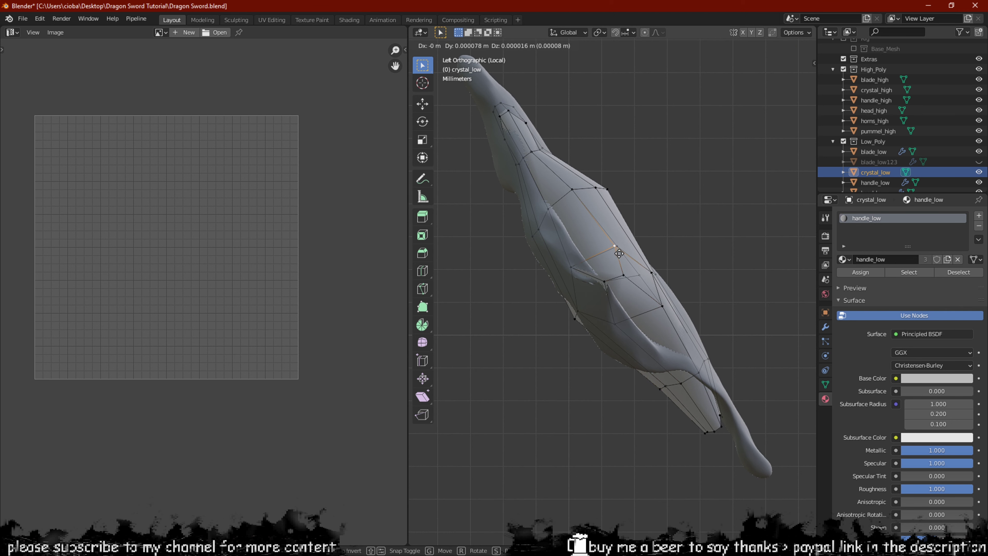
pyautogui.click(614, 253)
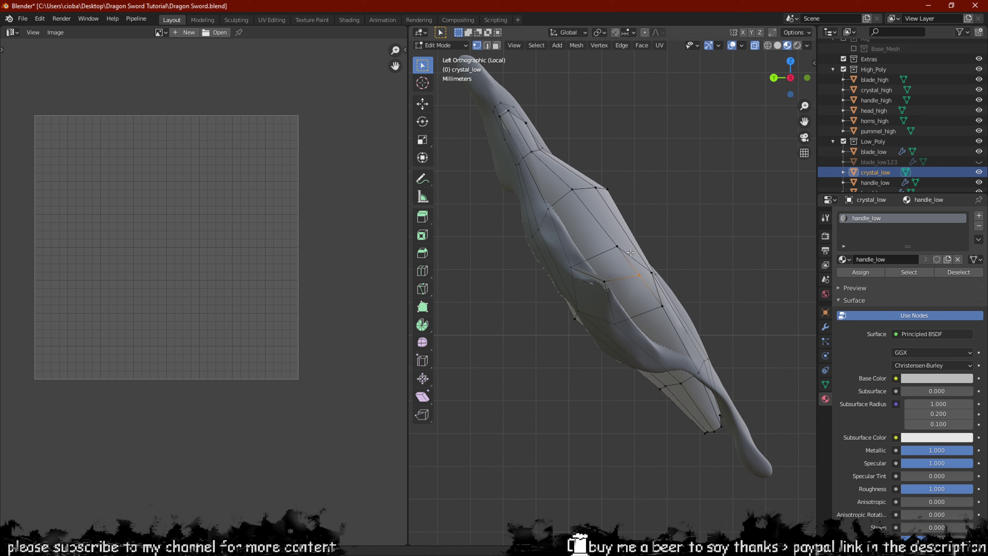
# Move the front vertices of the crystal's middle section 0.00058 m along Y and the row above them 0.000753 m.
pyautogui.moveTo(647, 325); pyautogui.dragTo(647, 325)
pyautogui.press('g')
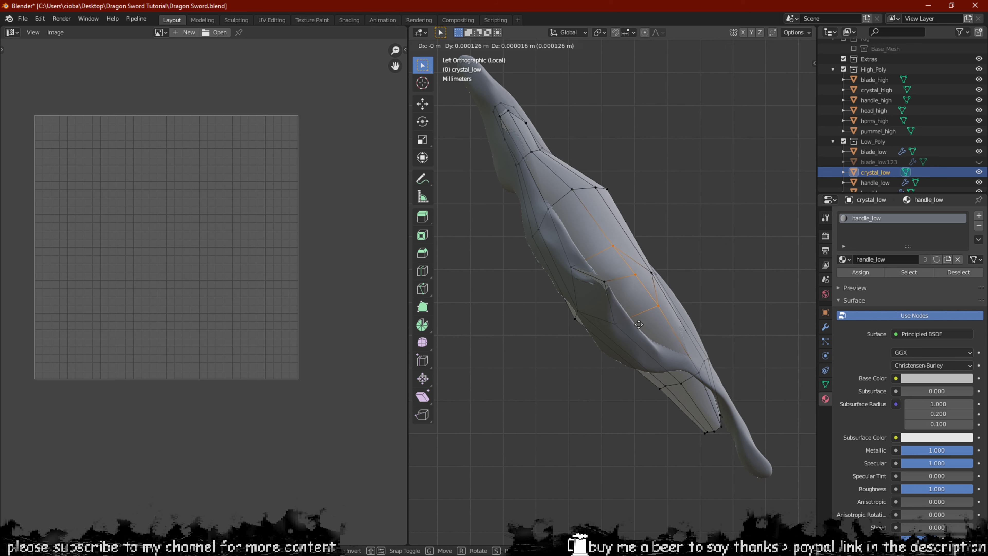
pyautogui.click(628, 327)
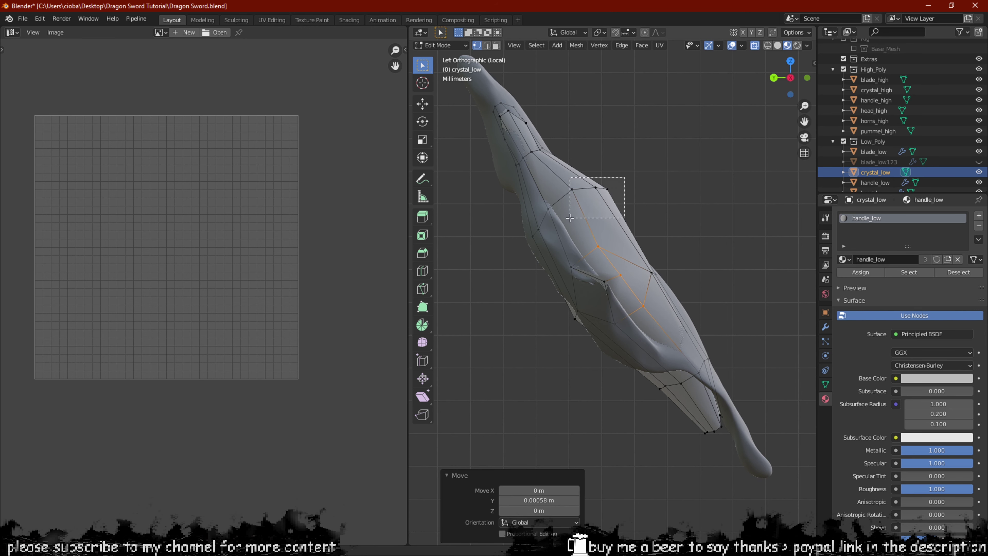
pyautogui.moveTo(569, 218); pyautogui.dragTo(570, 218)
pyautogui.press('g')
pyautogui.press('y')
pyautogui.click(541, 233)
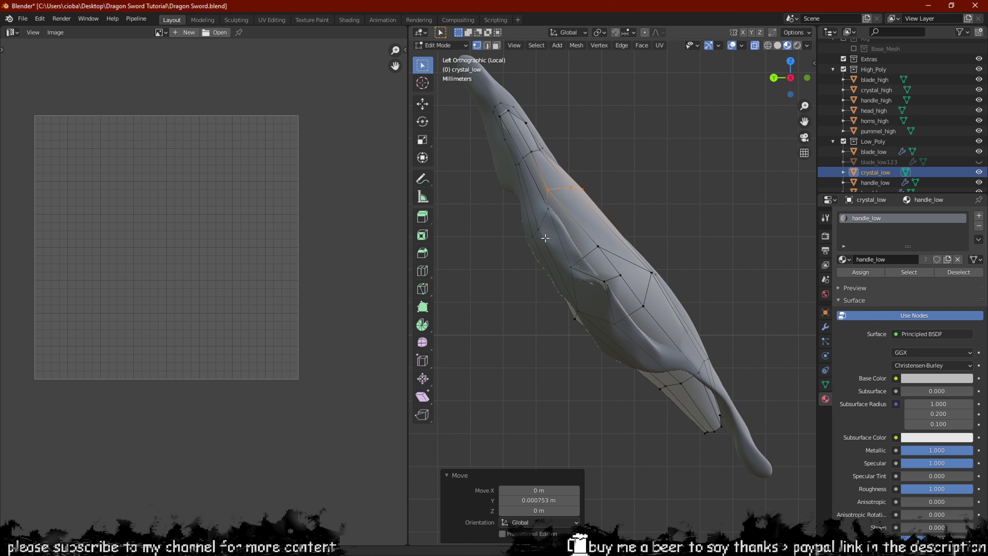
# Move the outer vertices of the next row towards the crystal's upper tip -0.000227 m along Y.
pyautogui.scroll(-2, 540, 234)
pyautogui.scroll(5, 558, 214)
pyautogui.scroll(2, 558, 214)
pyautogui.keyDown('shift'); pyautogui.moveTo(543, 147); pyautogui.dragTo(586, 255, button='middle'); pyautogui.keyUp('shift')
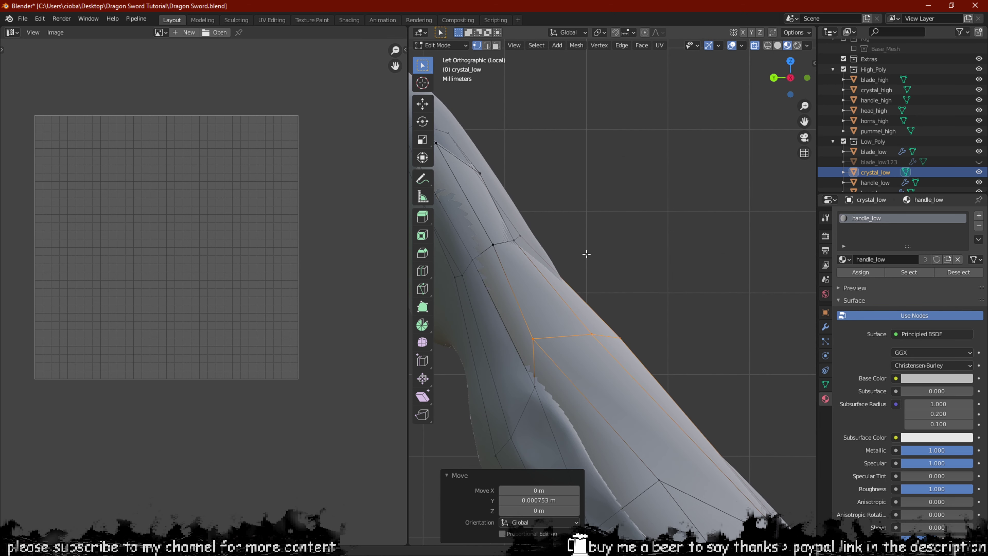
pyautogui.moveTo(517, 258); pyautogui.dragTo(503, 258)
pyautogui.press('g')
pyautogui.press('y')
pyautogui.click(519, 256)
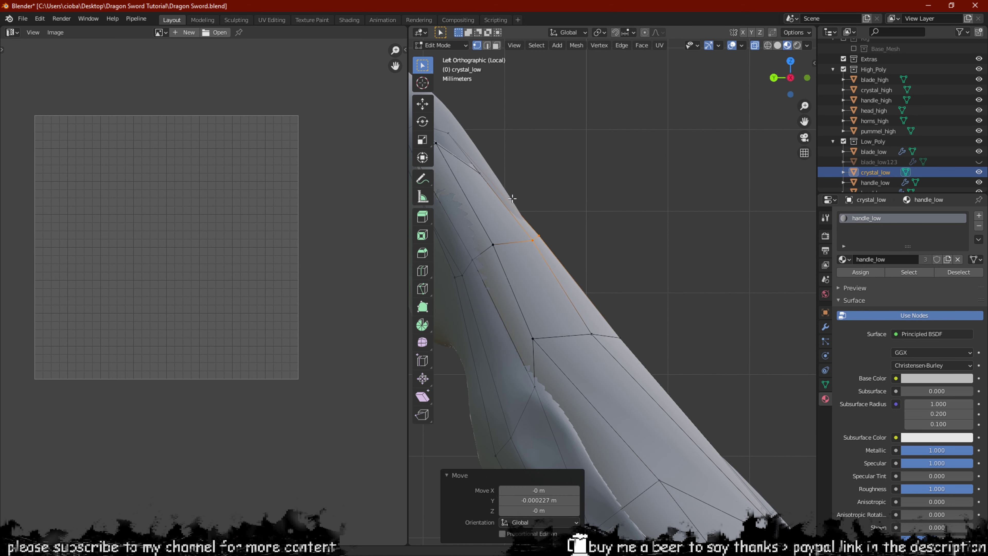
# Move the front vertices at the crystal's upper tip -0.000284 m along Y.
pyautogui.keyDown('shift'); pyautogui.moveTo(513, 199); pyautogui.dragTo(583, 277, button='middle'); pyautogui.keyUp('shift')
pyautogui.moveTo(491, 252); pyautogui.dragTo(491, 252)
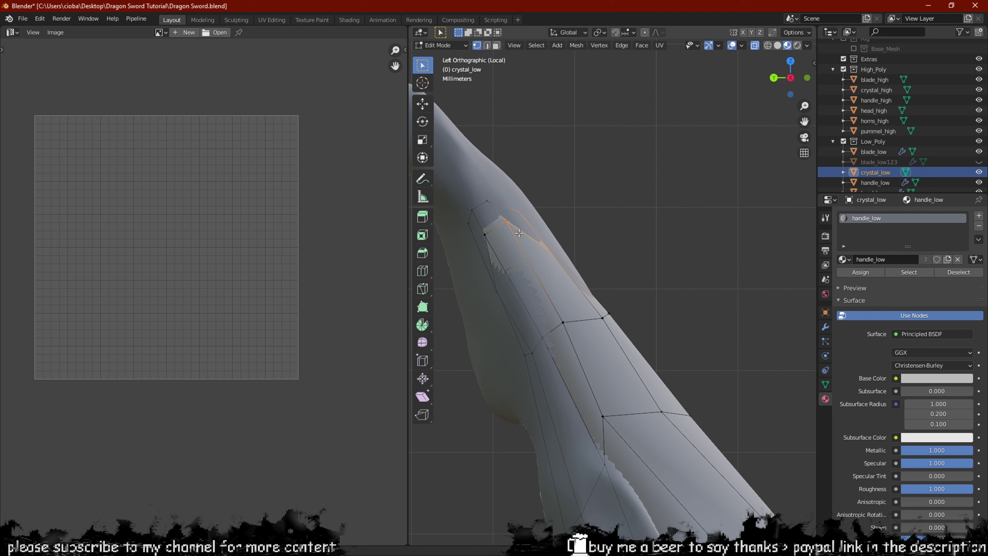
pyautogui.moveTo(478, 210); pyautogui.dragTo(478, 211)
pyautogui.press('g')
pyautogui.press('y')
pyautogui.click(504, 212)
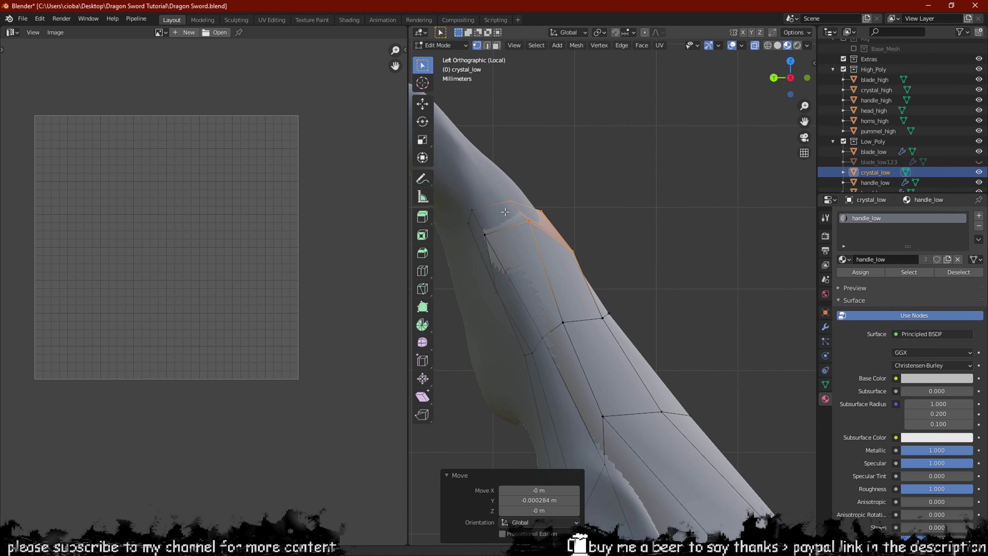
# Move the outer vertex just below the upper tip 0.000063 m along Y and raise the tip vertices slightly along Z.
pyautogui.moveTo(600, 225); pyautogui.dragTo(577, 256)
pyautogui.press('g')
pyautogui.press('y')
pyautogui.click(557, 273)
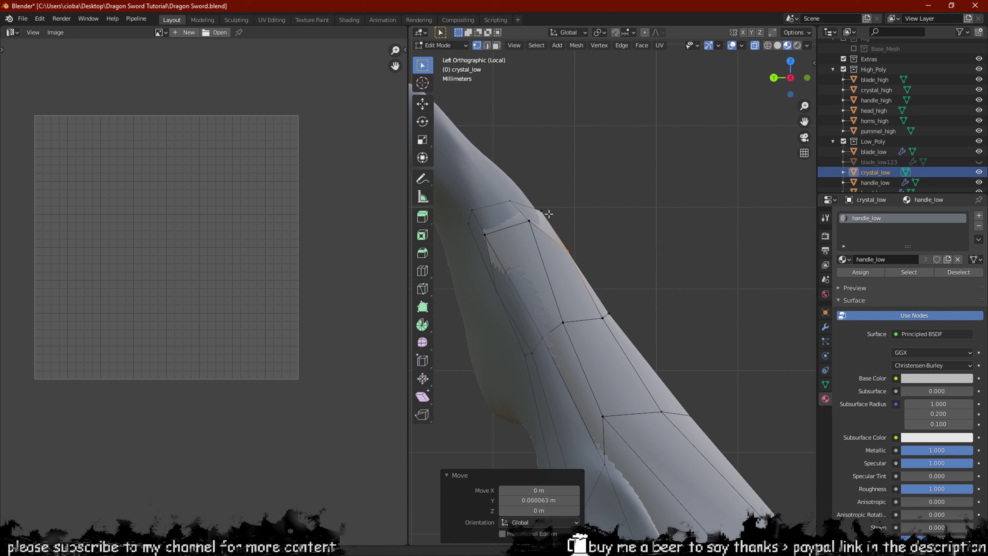
pyautogui.moveTo(502, 235); pyautogui.dragTo(502, 235)
pyautogui.press('g')
pyautogui.press('z')
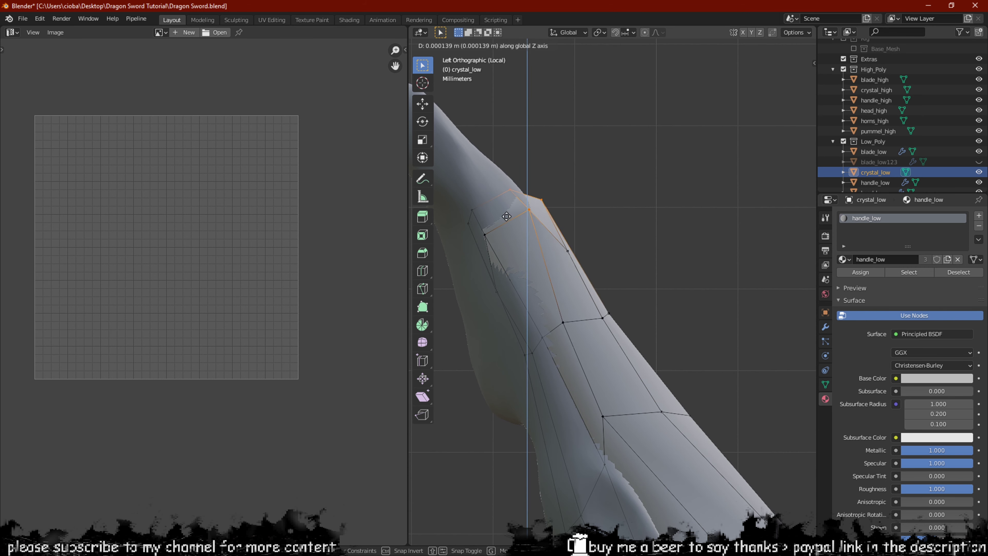
pyautogui.click(498, 223)
# Move the vertices at the uppermost crystal's lower tip -0.000601 m along Y in right side view.
pyautogui.scroll(-2, 604, 304)
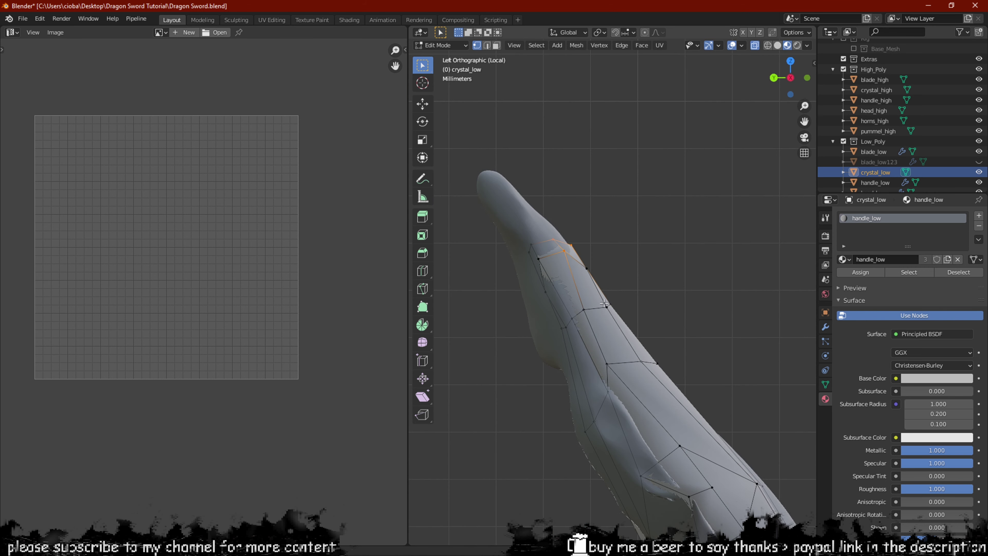
pyautogui.moveTo(704, 391); pyautogui.dragTo(560, 325, button='middle')
pyautogui.scroll(-3, 536, 381)
pyautogui.press('Tab')
pyautogui.scroll(3, 607, 290)
pyautogui.press('Tab')
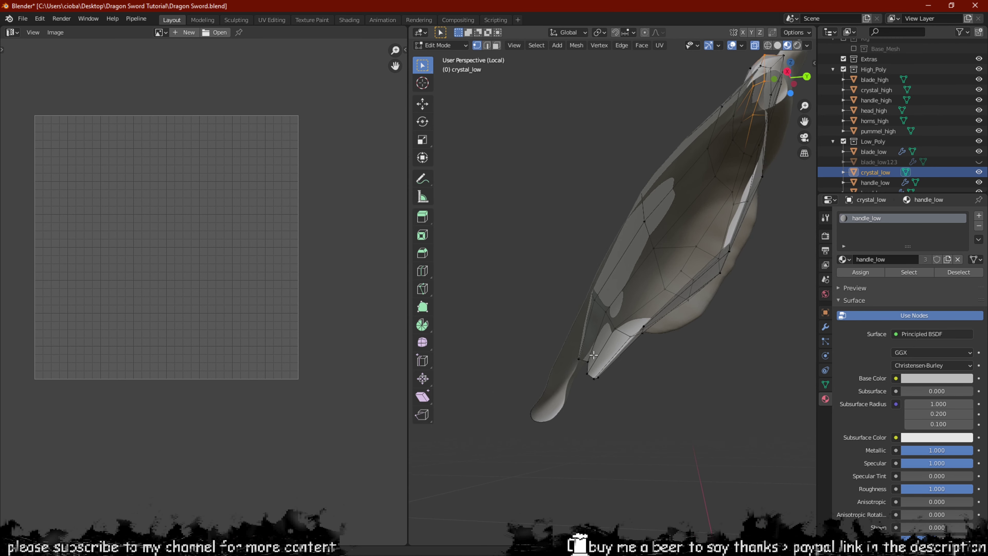
pyautogui.press('KP_3')
pyautogui.scroll(4, 600, 366)
pyautogui.moveTo(639, 380); pyautogui.dragTo(556, 453)
pyautogui.press('g')
pyautogui.press('y')
pyautogui.click(519, 454)
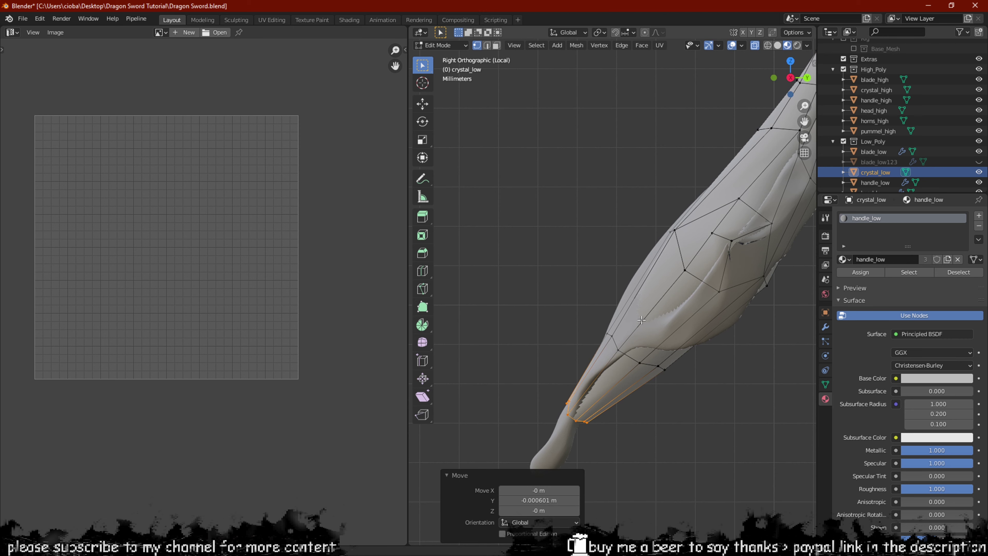
# Move the row of vertices just above the uppermost crystal's lower tip -0.000118 m along Y and leave mesh editing.
pyautogui.moveTo(574, 373); pyautogui.dragTo(574, 373)
pyautogui.press('g')
pyautogui.press('y')
pyautogui.click(569, 373)
pyautogui.scroll(1, 604, 307)
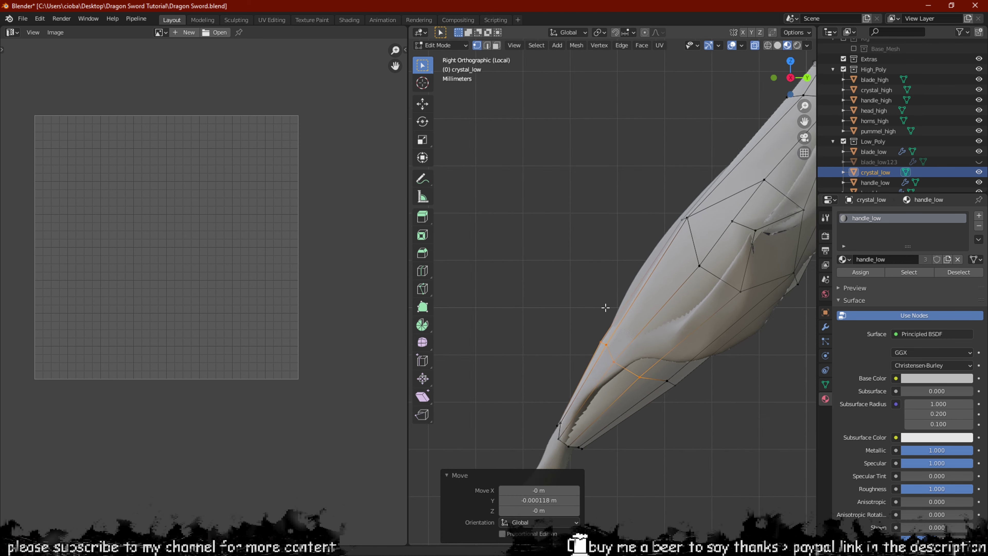
pyautogui.scroll(-2, 606, 307)
pyautogui.press('Tab')
pyautogui.scroll(-3, 613, 295)
# Leave local view and inspect how the low-poly crystals sit on the complete sword.
pyautogui.moveTo(615, 294); pyautogui.dragTo(524, 286, button='middle')
pyautogui.press('KP_Divide')
pyautogui.scroll(-4, 611, 307)
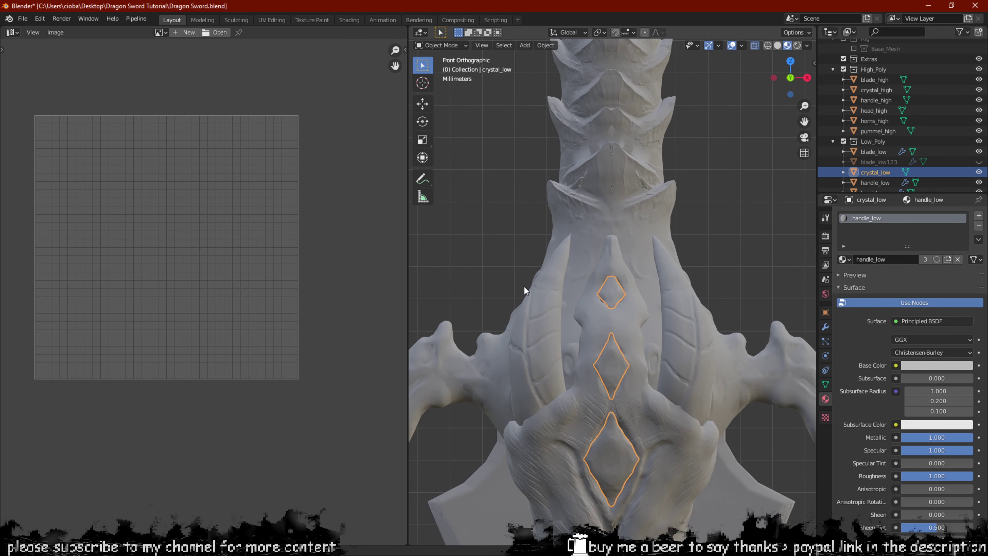
pyautogui.scroll(-3, 545, 323)
pyautogui.keyDown('shift'); pyautogui.moveTo(592, 370); pyautogui.dragTo(618, 238, button='middle'); pyautogui.keyUp('shift')
pyautogui.scroll(3, 631, 253)
pyautogui.scroll(-2, 665, 300)
pyautogui.keyDown('shift'); pyautogui.moveTo(670, 308); pyautogui.dragTo(624, 215, button='middle'); pyautogui.keyUp('shift')
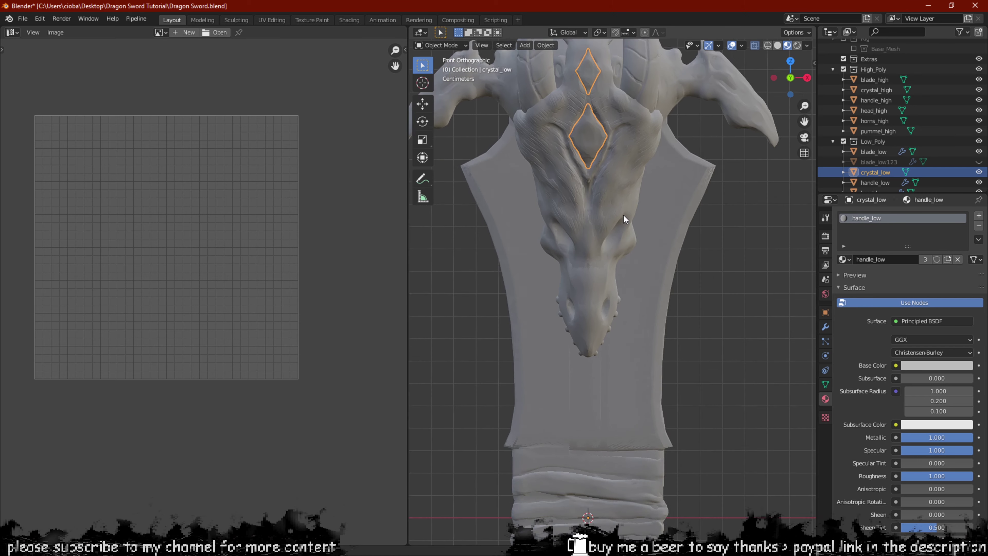
pyautogui.scroll(-3, 656, 327)
pyautogui.moveTo(656, 327); pyautogui.dragTo(679, 390, button='middle')
pyautogui.scroll(-3, 679, 387)
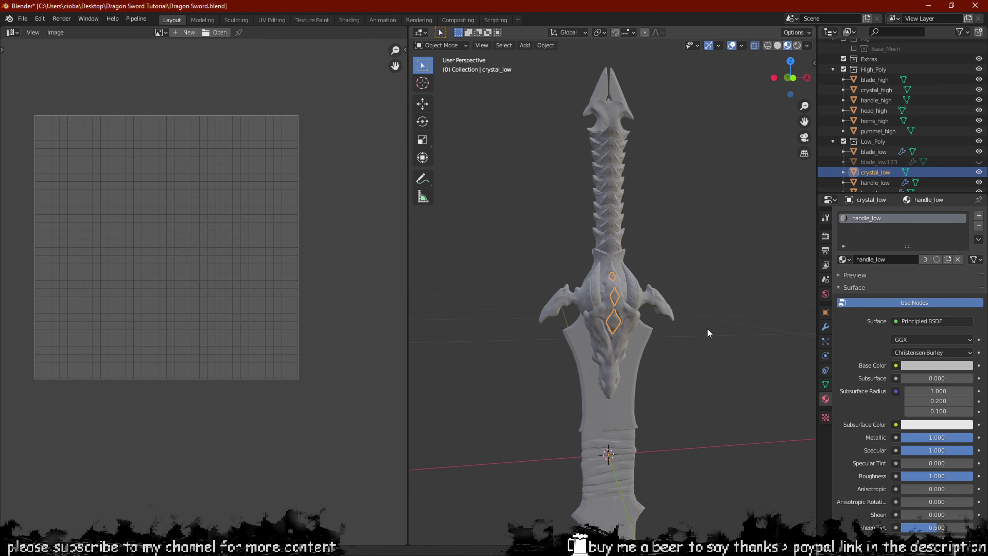
pyautogui.scroll(5, 577, 285)
# Switch crystal_low to mesh editing in edge select mode, clear the selection and turn off X-ray.
pyautogui.press('Tab')
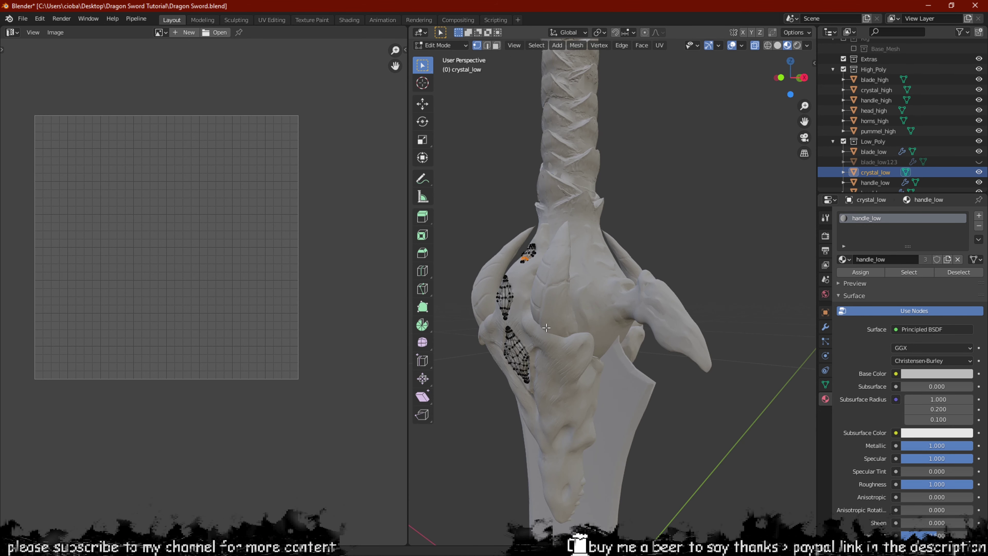
pyautogui.moveTo(577, 285); pyautogui.dragTo(647, 223, button='middle')
pyautogui.press('3')
pyautogui.press('a')
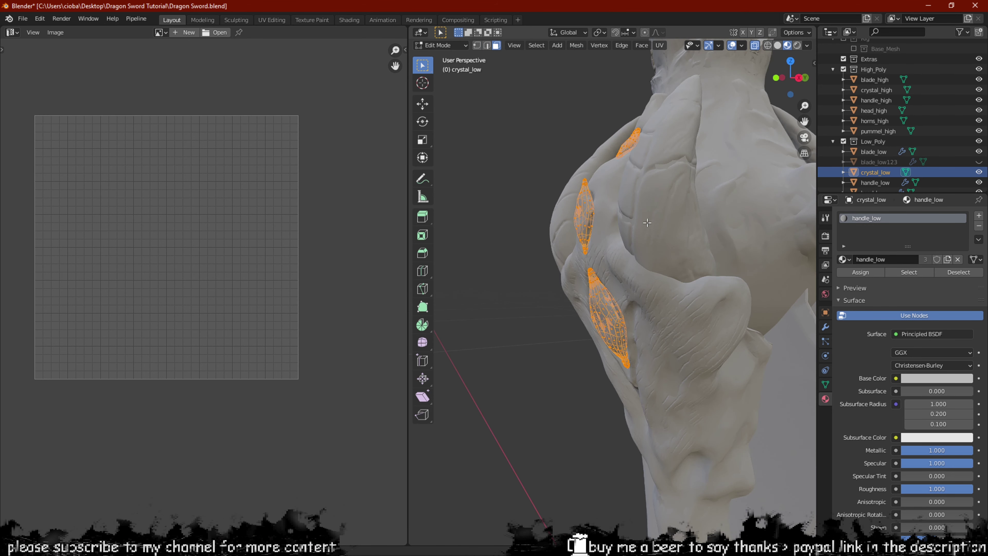
pyautogui.scroll(-4, 575, 271)
pyautogui.moveTo(576, 270); pyautogui.dragTo(595, 272, button='middle')
pyautogui.scroll(7, 649, 317)
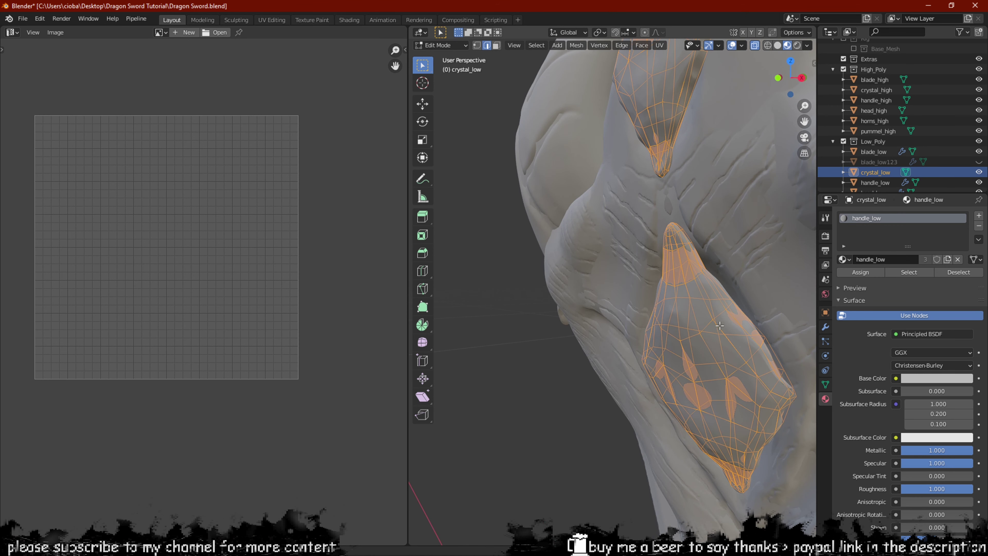
pyautogui.hotkey('alt', 'a')
pyautogui.moveTo(726, 320); pyautogui.dragTo(605, 317, button='middle')
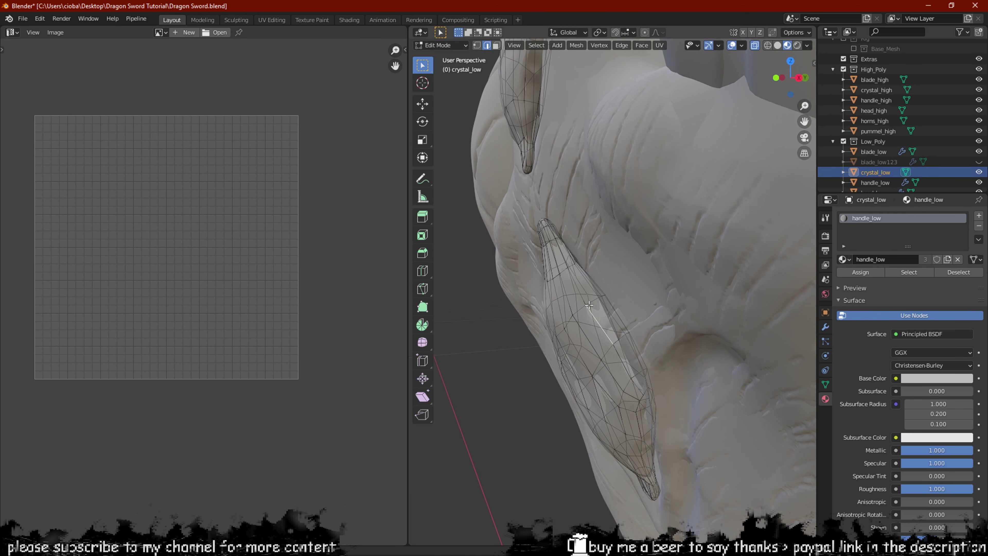
pyautogui.hotkey('alt', 'z')
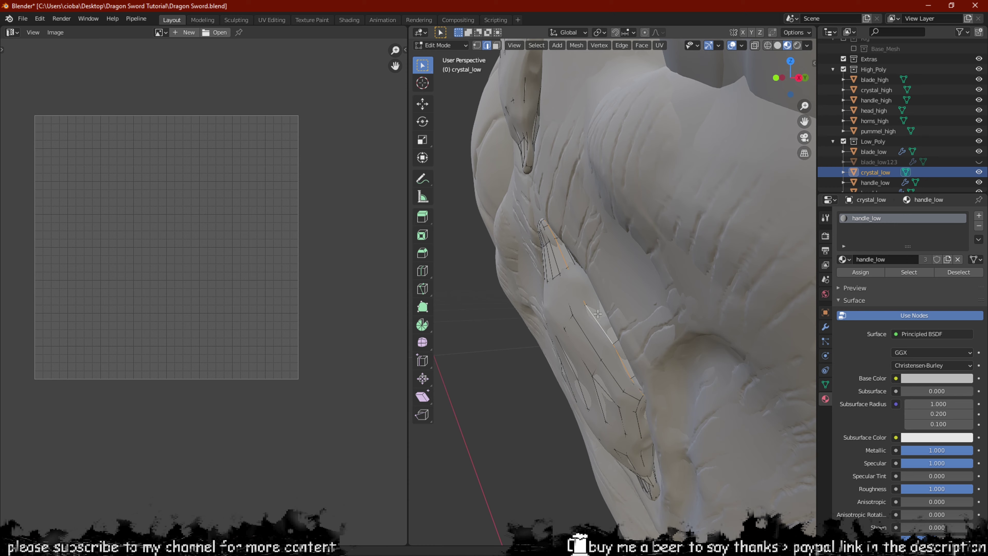
# Select the outer side edges of the lowest crystal along its border with the dragon head.
pyautogui.moveTo(598, 313); pyautogui.dragTo(549, 298, button='middle')
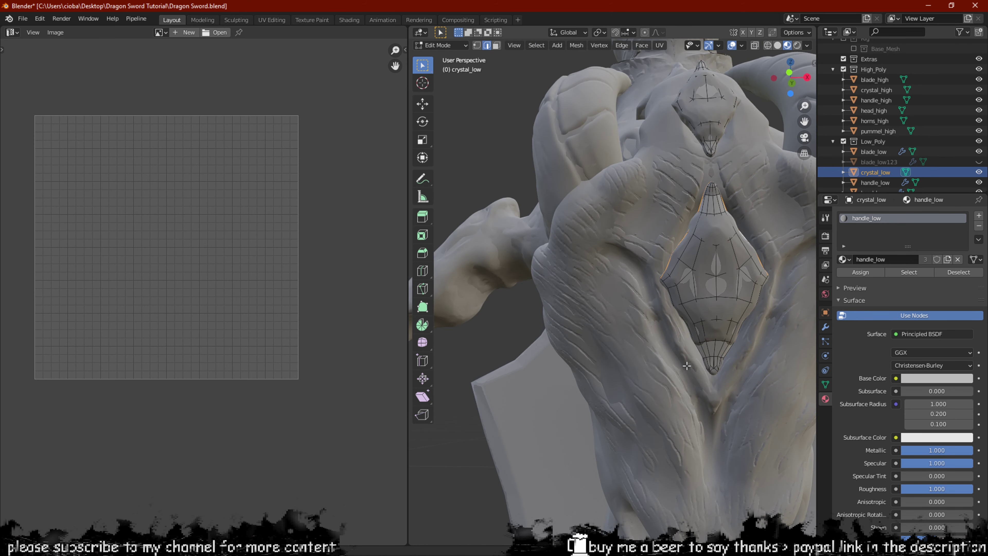
pyautogui.moveTo(708, 192); pyautogui.dragTo(607, 247, button='middle')
pyautogui.scroll(3, 540, 249)
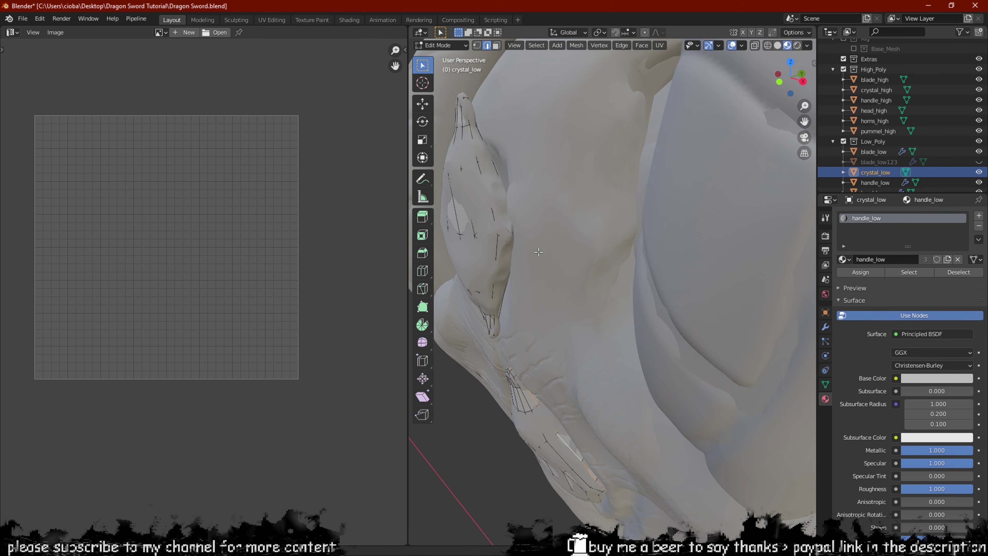
pyautogui.moveTo(539, 251); pyautogui.dragTo(651, 233, button='middle')
pyautogui.moveTo(554, 245); pyautogui.dragTo(570, 206, button='middle')
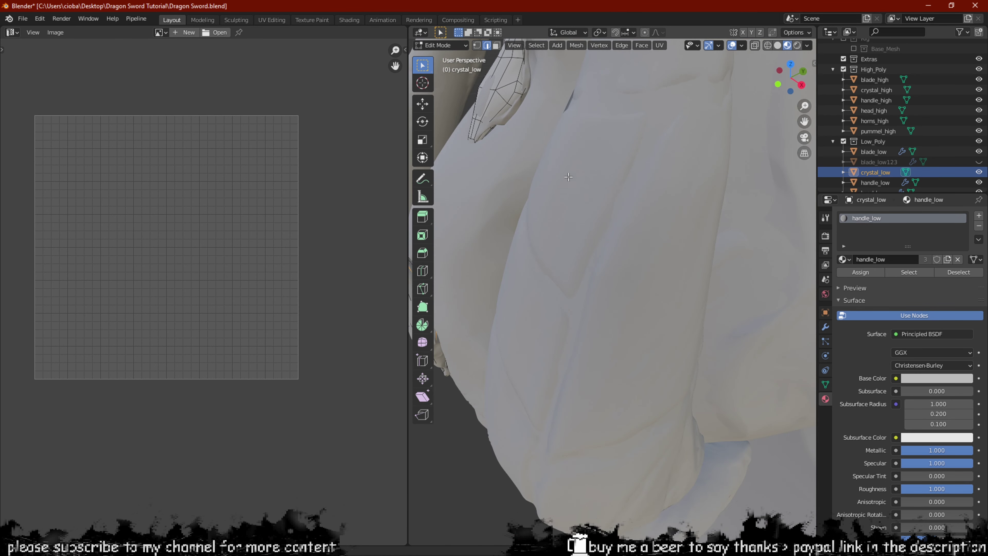
pyautogui.keyDown('shift'); pyautogui.moveTo(514, 77); pyautogui.dragTo(756, 273, button='middle'); pyautogui.keyUp('shift')
pyautogui.scroll(2, 769, 253)
pyautogui.keyDown('shift'); pyautogui.moveTo(806, 226); pyautogui.dragTo(647, 262, button='middle'); pyautogui.keyUp('shift')
pyautogui.scroll(2, 573, 282)
pyautogui.scroll(-1, 573, 281)
# Isolate crystal_low in local view, complete the selection of side edges around all three crystals and mark them as seams.
pyautogui.press('KP_Divide')
pyautogui.scroll(5, 644, 257)
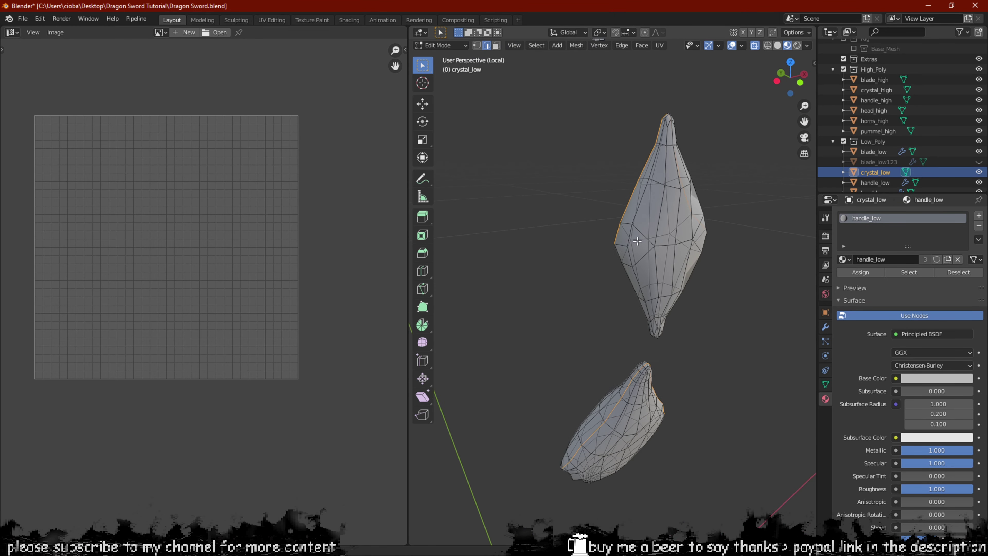
pyautogui.moveTo(646, 193); pyautogui.dragTo(668, 132, button='middle')
pyautogui.moveTo(655, 211); pyautogui.dragTo(744, 233, button='middle')
pyautogui.keyDown('shift'); pyautogui.moveTo(621, 205); pyautogui.dragTo(646, 421, button='middle'); pyautogui.keyUp('shift')
pyautogui.scroll(2, 589, 270)
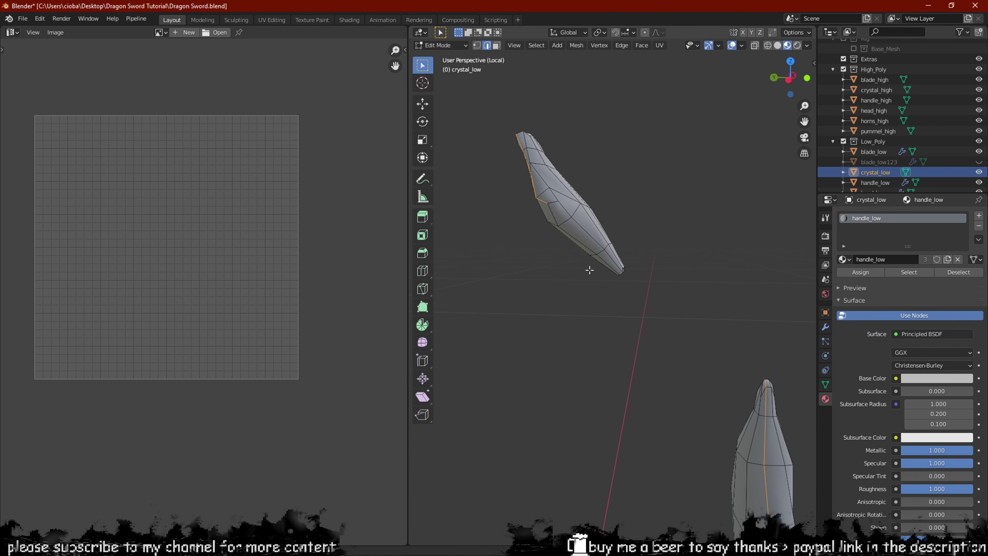
pyautogui.moveTo(567, 236); pyautogui.dragTo(490, 253, button='middle')
pyautogui.moveTo(739, 257); pyautogui.dragTo(626, 355, button='middle')
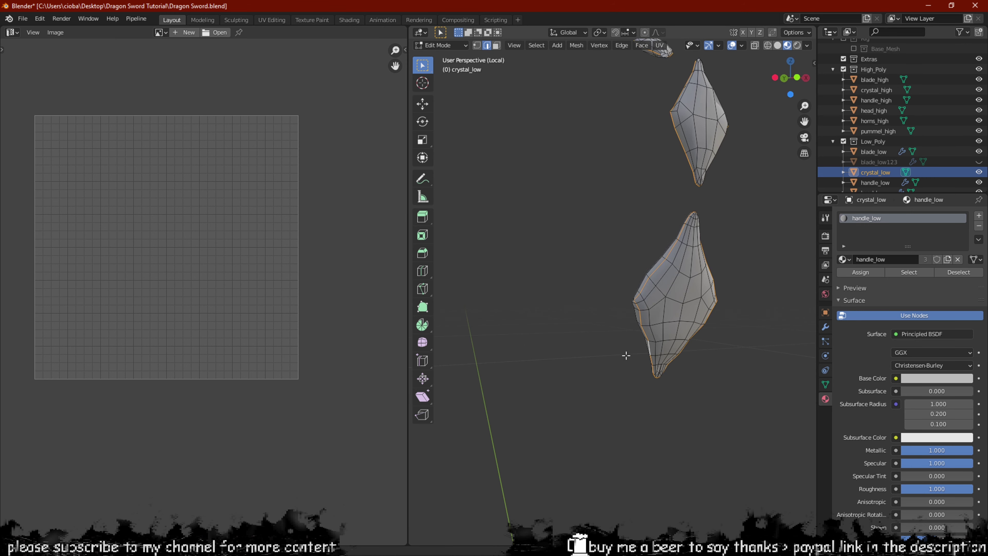
pyautogui.keyDown('shift'); pyautogui.moveTo(659, 308); pyautogui.dragTo(572, 366, button='middle'); pyautogui.keyUp('shift')
pyautogui.press('u')
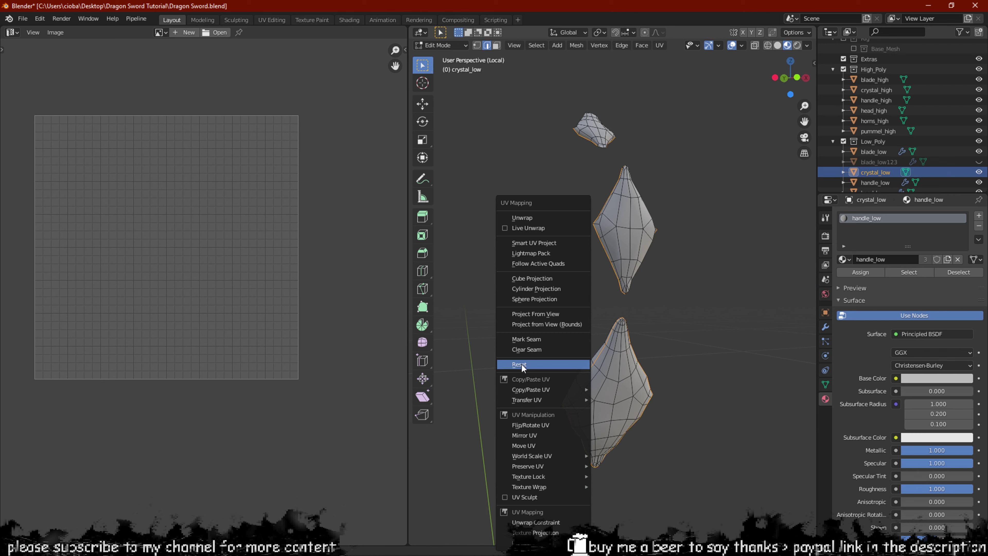
pyautogui.click(522, 340)
pyautogui.scroll(-2, 607, 311)
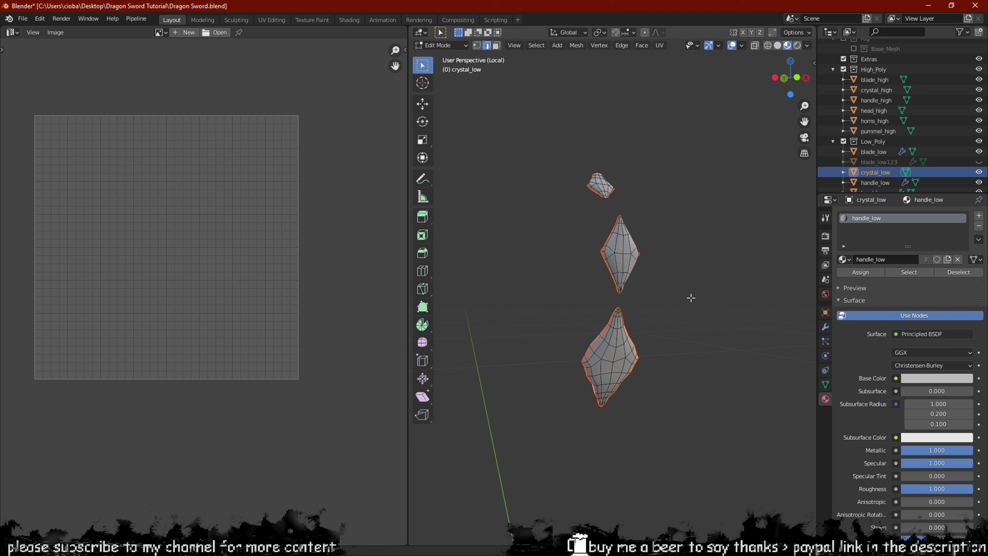
# Select all crystal faces and unwrap them with the Angle Based method.
pyautogui.press('3')
pyautogui.press('a')
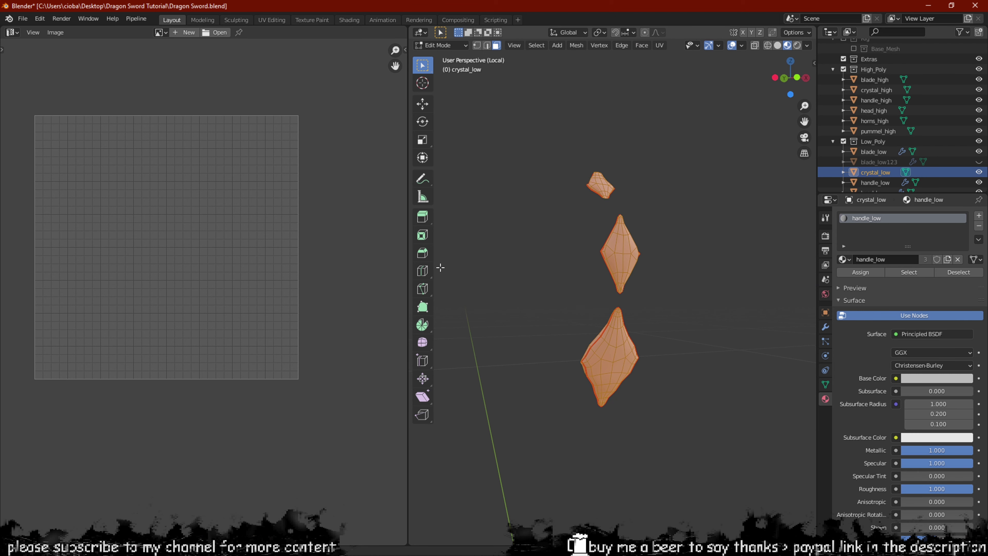
pyautogui.press('u')
pyautogui.click(459, 143)
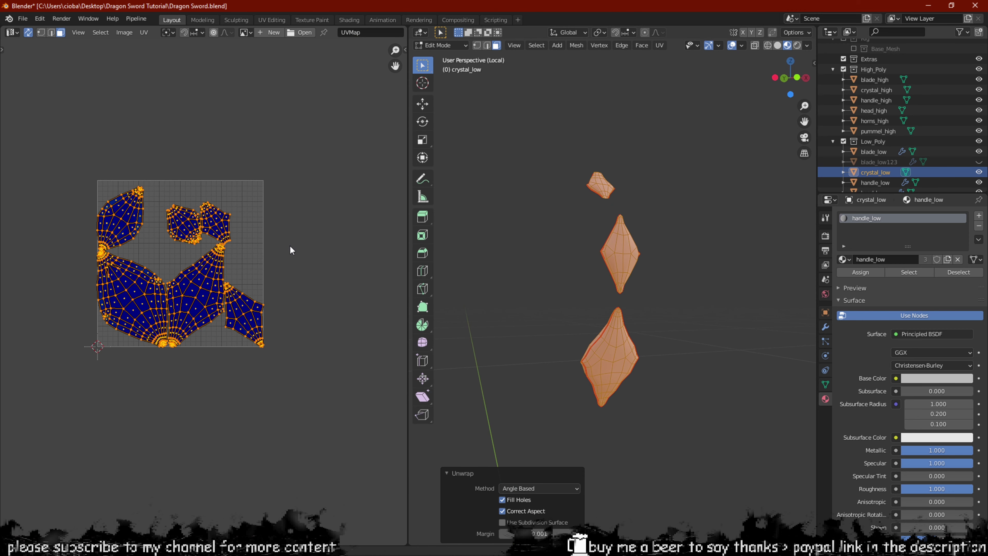
pyautogui.scroll(7, 290, 250)
pyautogui.scroll(-7, 291, 250)
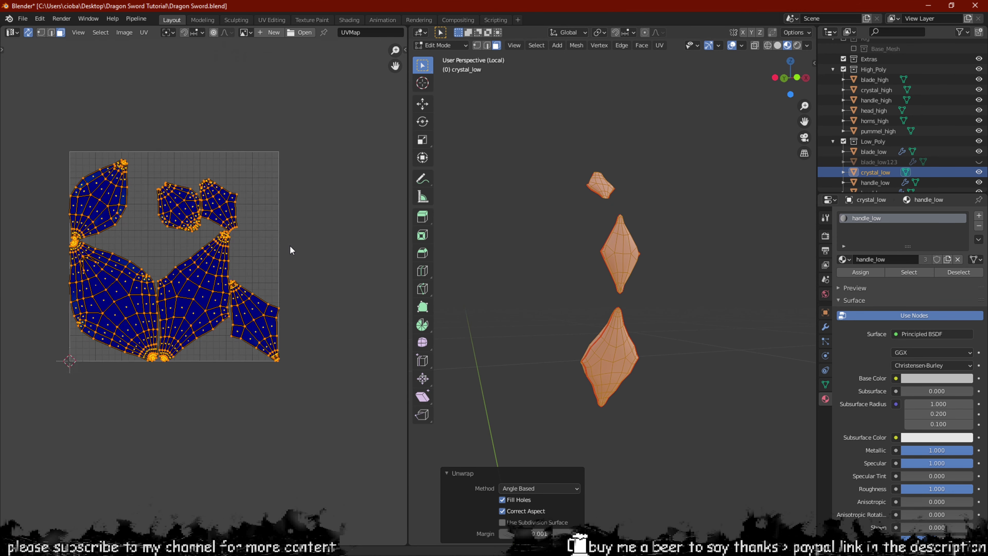
pyautogui.scroll(2, 303, 173)
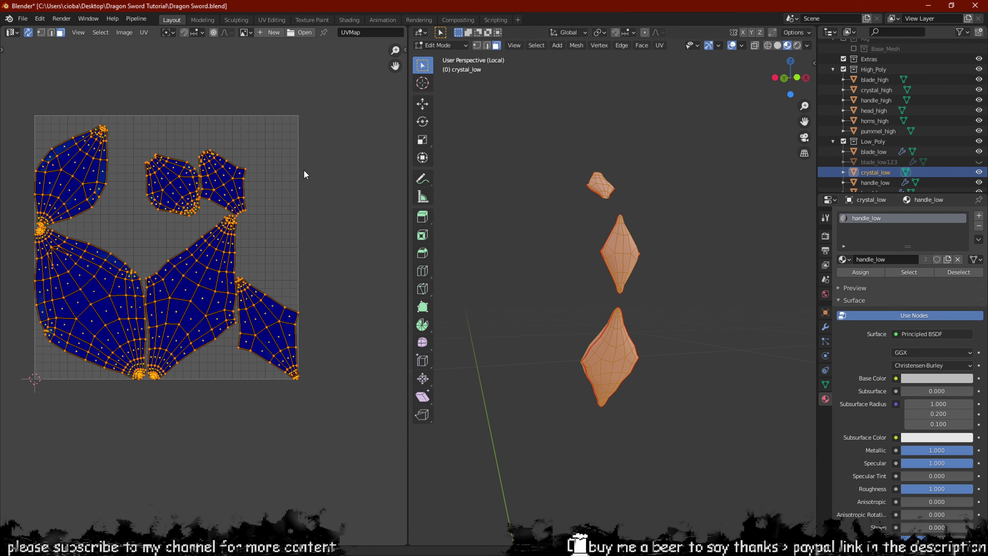
pyautogui.scroll(-3, 293, 170)
pyautogui.scroll(2, 262, 239)
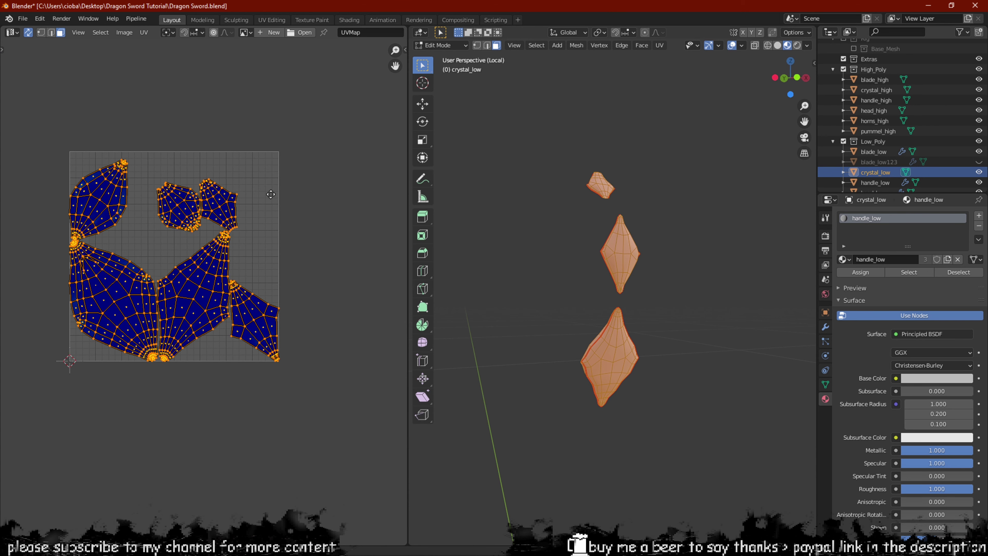
# Move the crystal UV islands outside the UV square, beyond its right edge.
pyautogui.scroll(-4, 261, 188)
pyautogui.press('g')
pyautogui.click(16, 223)
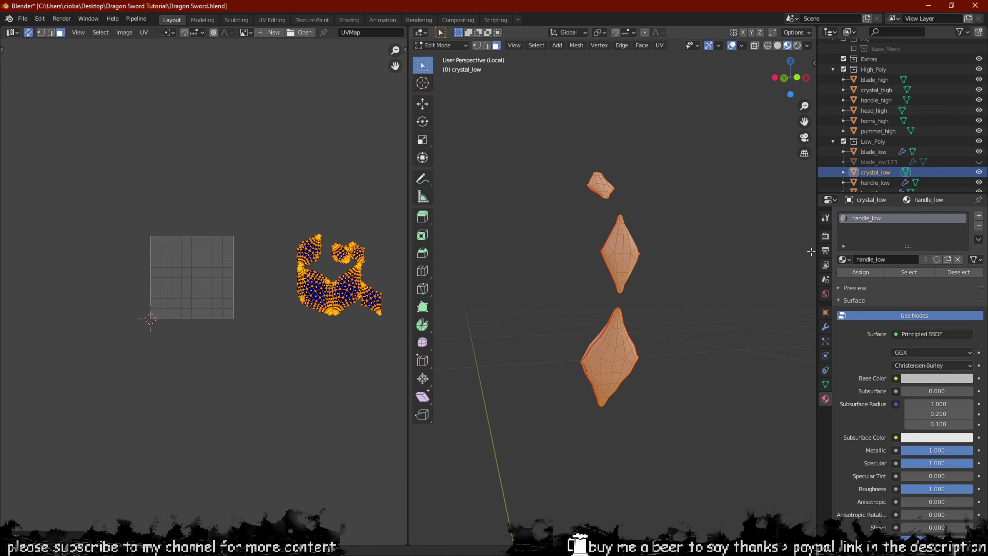
# Add handle_low to the selection, edit it together with crystal_low and leave local view.
pyautogui.scroll(-2, 852, 150)
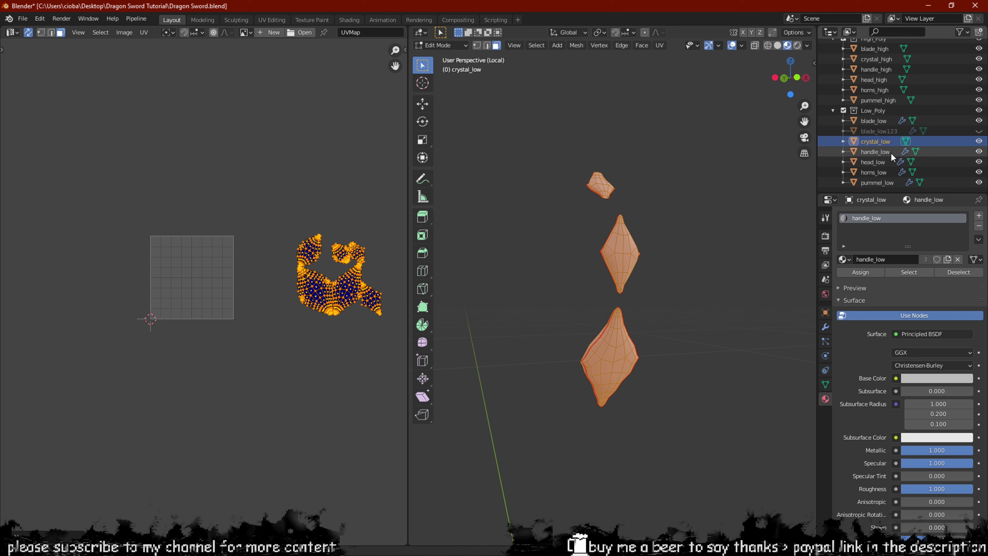
pyautogui.press('Tab')
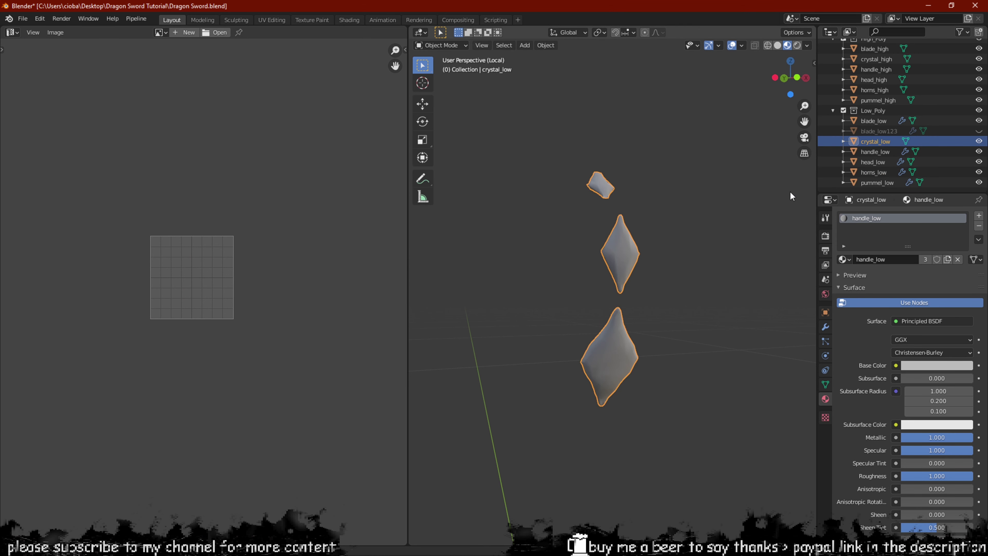
pyautogui.keyDown('ctrl'); pyautogui.click(875, 151); pyautogui.keyUp('ctrl')
pyautogui.press('Tab')
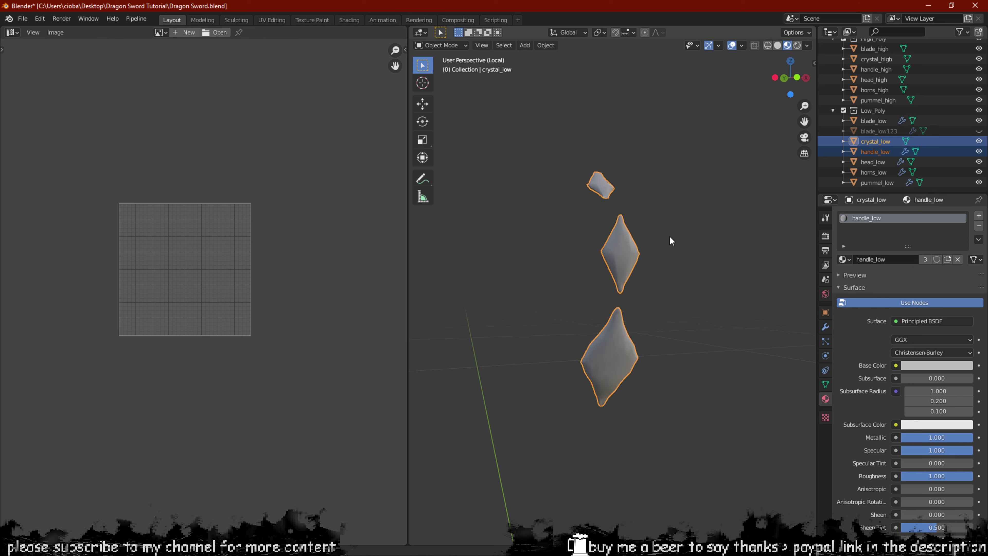
pyautogui.press('KP_Divide')
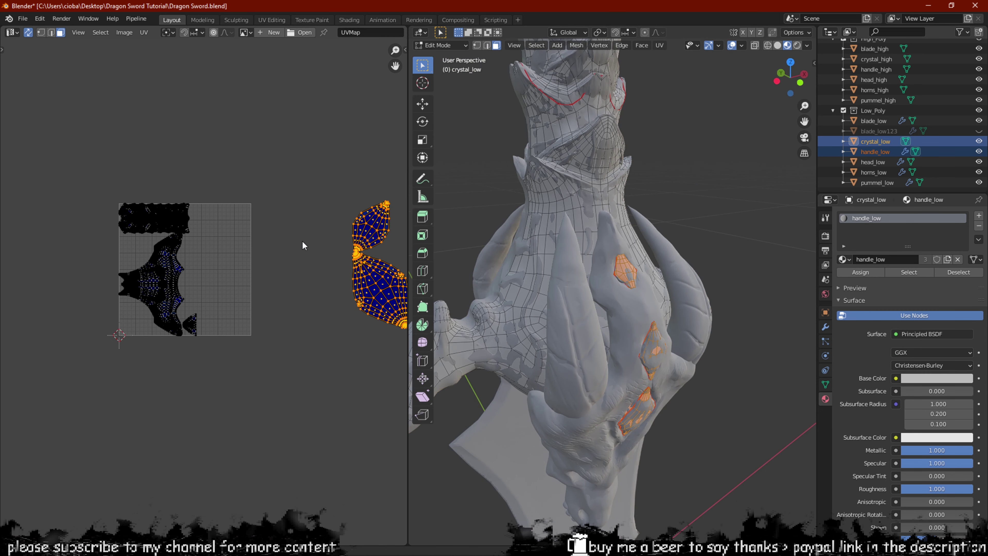
# Select all crystal UV islands, scale them down and move them into the empty area beside the handle islands.
pyautogui.moveTo(307, 241); pyautogui.dragTo(130, 210, button='middle')
pyautogui.moveTo(346, 107); pyautogui.dragTo(123, 346)
pyautogui.moveTo(159, 249); pyautogui.dragTo(308, 281, button='middle')
pyautogui.press('s')
pyautogui.click(289, 265)
pyautogui.press('g')
pyautogui.click(40, 282)
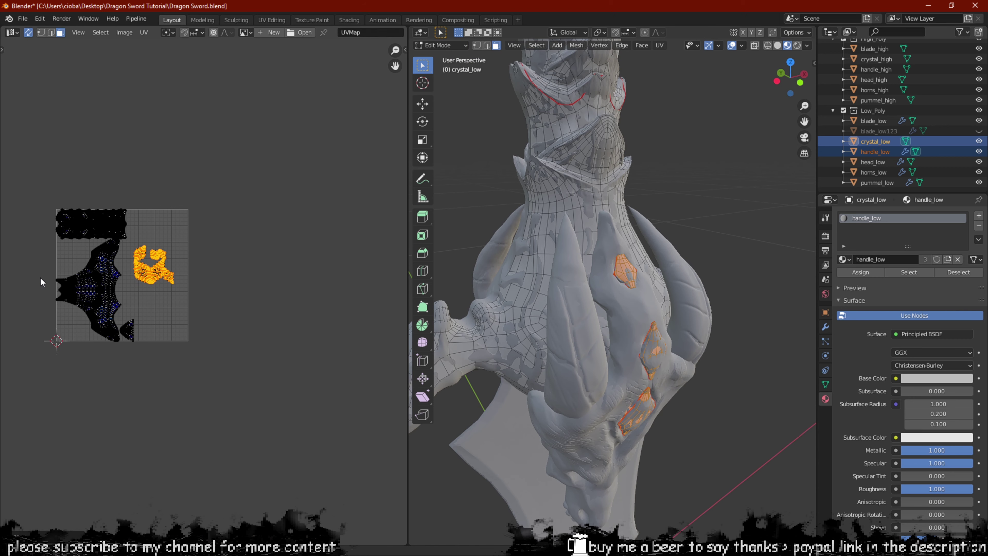
# Enlarge and rotate the crystal UV islands, scale them by about 1.1 and reposition them in the free space beside the handle islands.
pyautogui.scroll(5, 125, 287)
pyautogui.press('s')
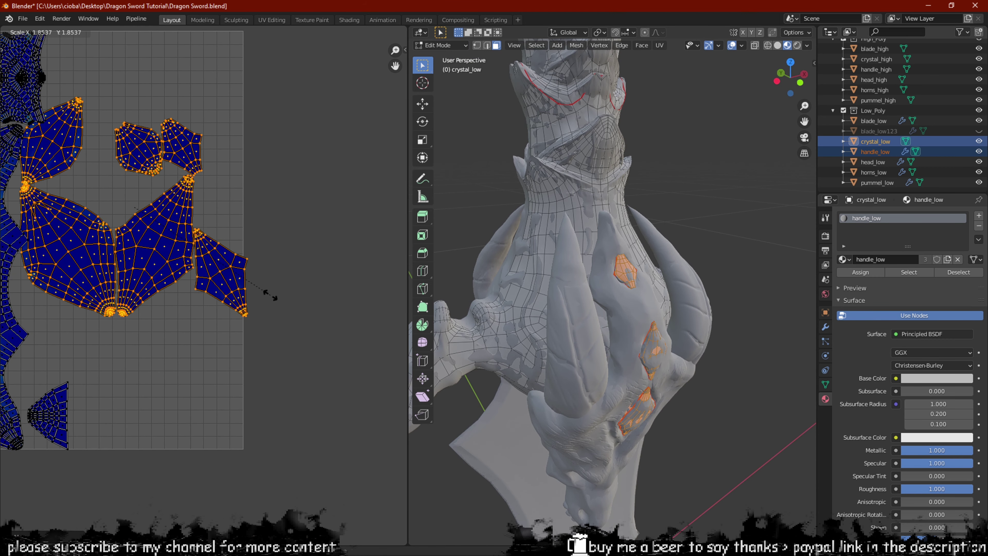
pyautogui.click(245, 288)
pyautogui.press('r')
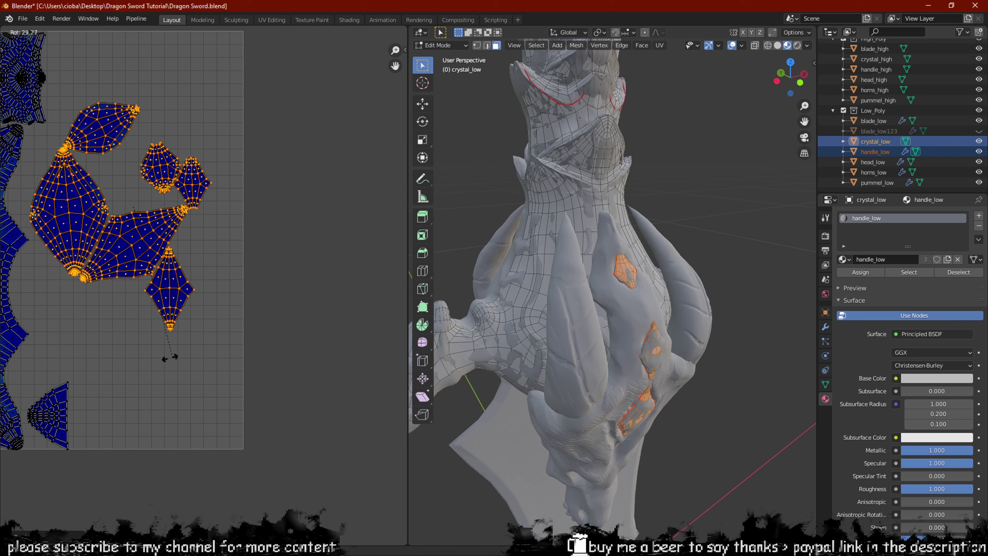
pyautogui.click(82, 370)
pyautogui.press('s')
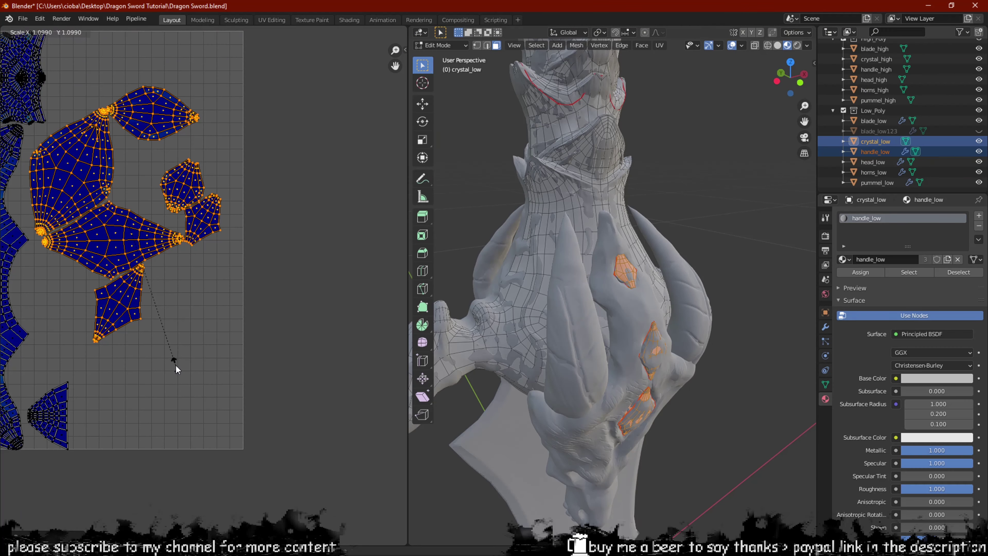
pyautogui.click(176, 366)
pyautogui.press('g')
pyautogui.click(186, 390)
pyautogui.moveTo(183, 349); pyautogui.dragTo(280, 391, button='middle')
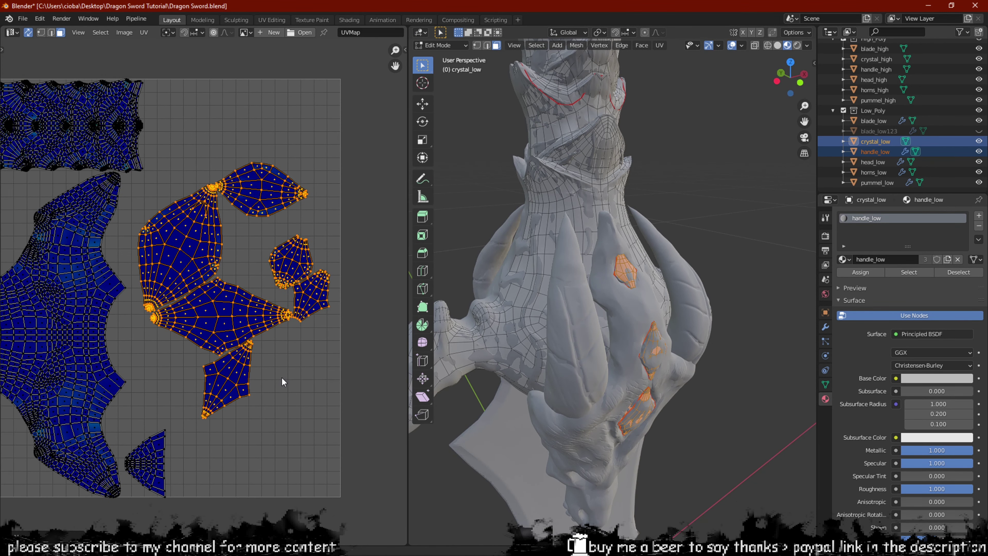
pyautogui.scroll(-1, 281, 367)
pyautogui.click(353, 403)
pyautogui.moveTo(263, 325); pyautogui.dragTo(315, 364, button='middle')
pyautogui.press('l')
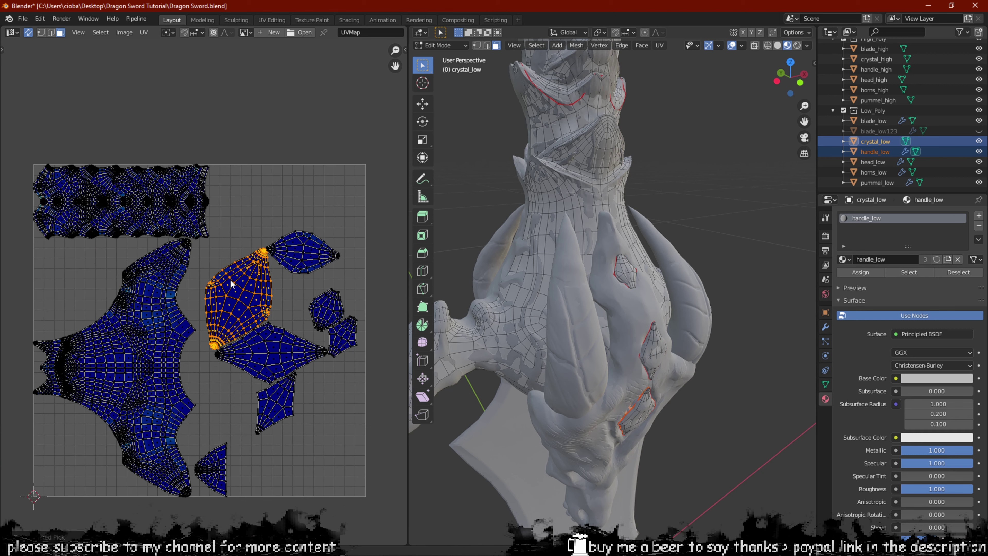
pyautogui.press('g')
pyautogui.rightClick(246, 152)
pyautogui.press('g')
pyautogui.rightClick(315, 190)
pyautogui.scroll(1, 321, 381)
# Scale the diamond-shaped crystal UV island up by about 1.5 and place it beside the small triangular island near the UV square's lower edge.
pyautogui.click(351, 480)
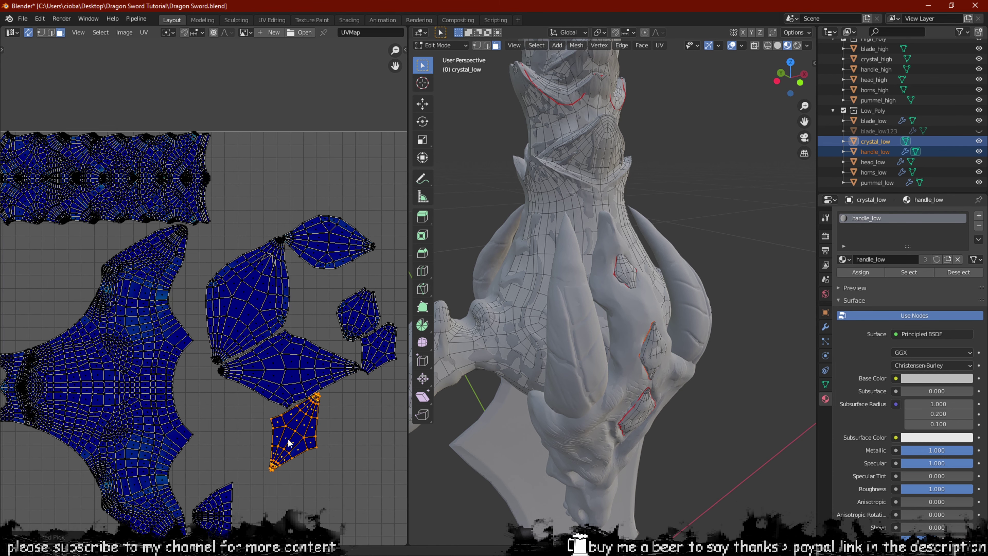
pyautogui.moveTo(289, 443); pyautogui.dragTo(281, 371, button='middle')
pyautogui.press('s')
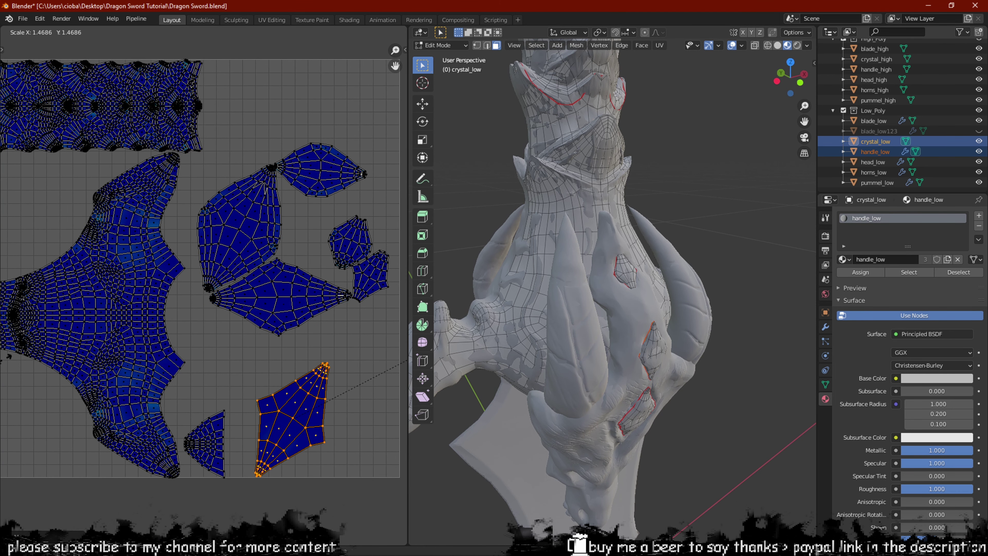
pyautogui.click(10, 355)
pyautogui.press('g')
pyautogui.click(401, 334)
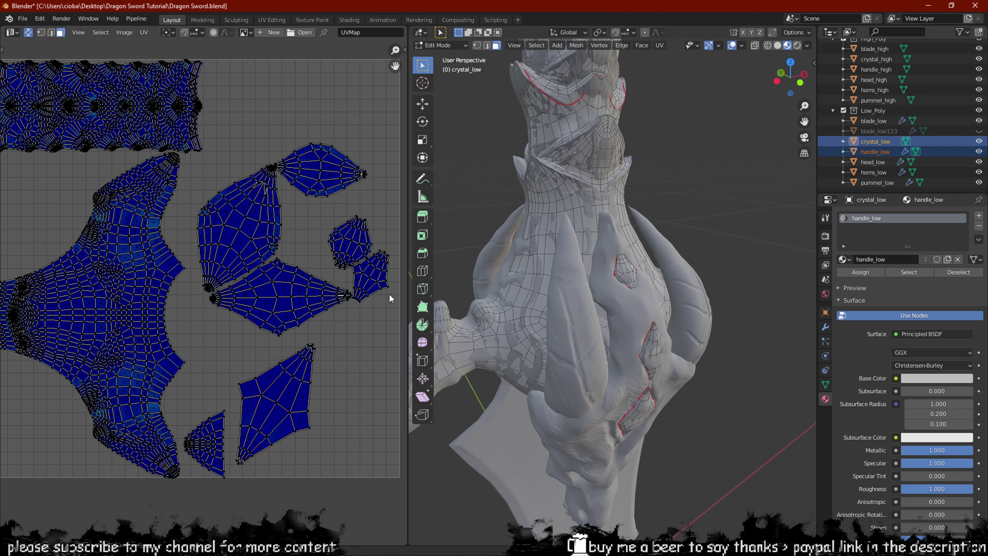
# Move the leaf-shaped crystal UV island into the empty upper corner beside the handle strip, enlarge it, then scale it by about 0.91.
pyautogui.press('g')
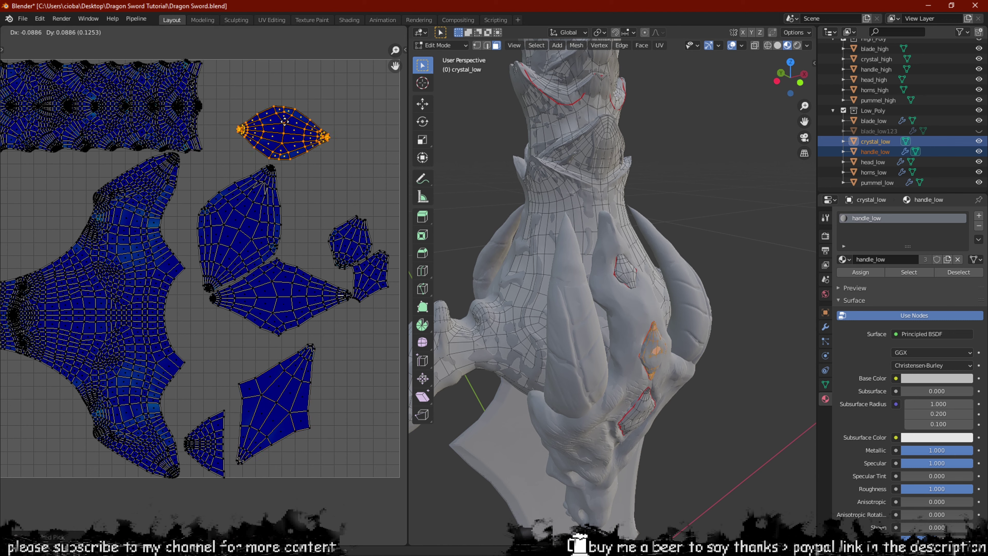
pyautogui.click(286, 94)
pyautogui.press('s')
pyautogui.click(343, 124)
pyautogui.press('g')
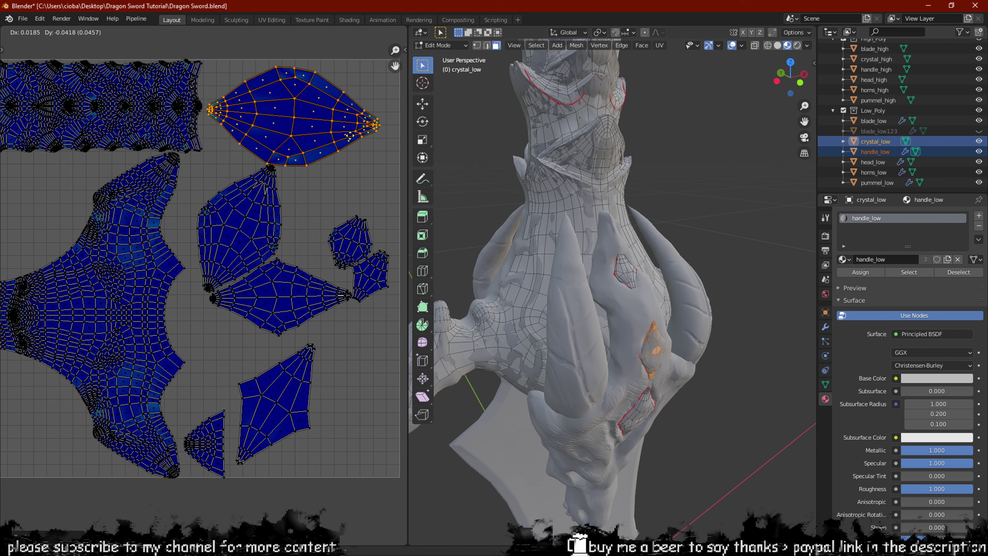
pyautogui.click(353, 136)
pyautogui.press('s')
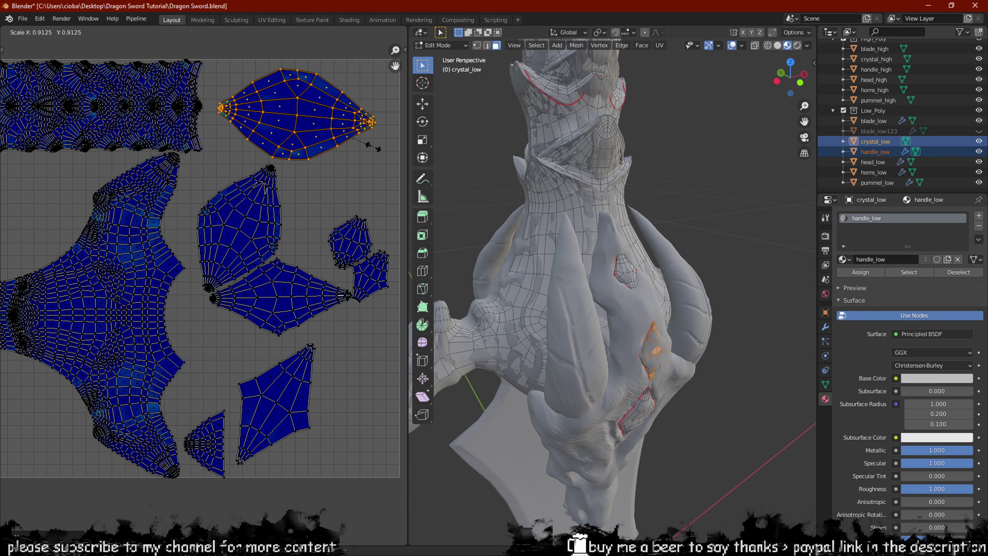
pyautogui.click(378, 145)
# Scale the small rounded crystal UV island up by about 1.34 and place it just below the enlarged leaf-shaped island.
pyautogui.click(372, 248)
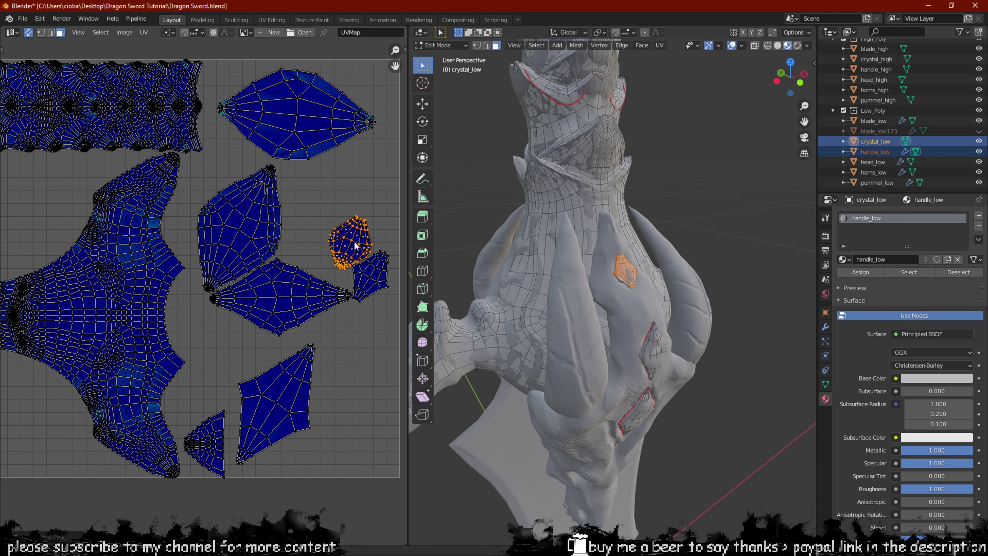
pyautogui.press('g')
pyautogui.click(331, 202)
pyautogui.press('s')
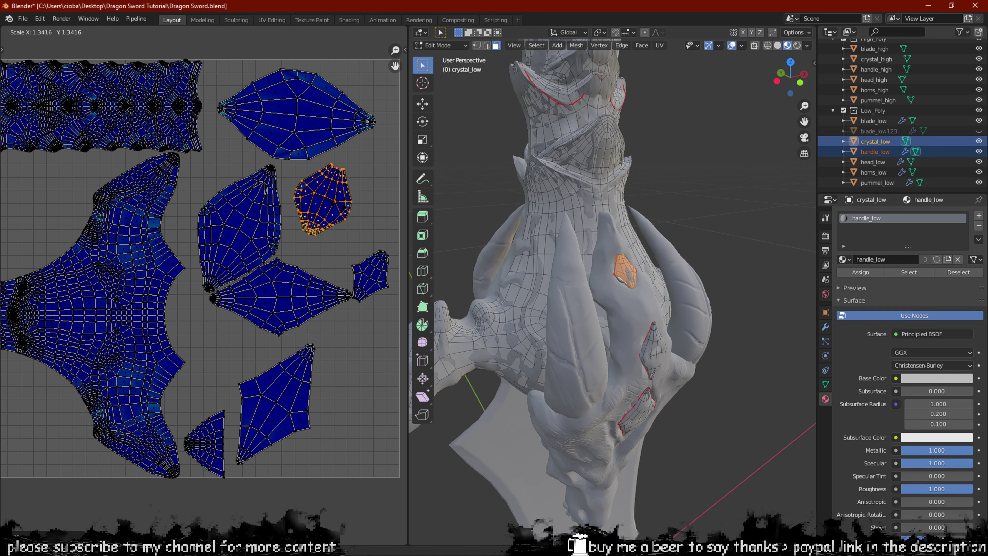
pyautogui.click(340, 205)
pyautogui.press('g')
pyautogui.click(374, 188)
# Move the remaining small crystal UV island into the free lower corner, enlarge it and position it beside the diamond-shaped island.
pyautogui.click(383, 228)
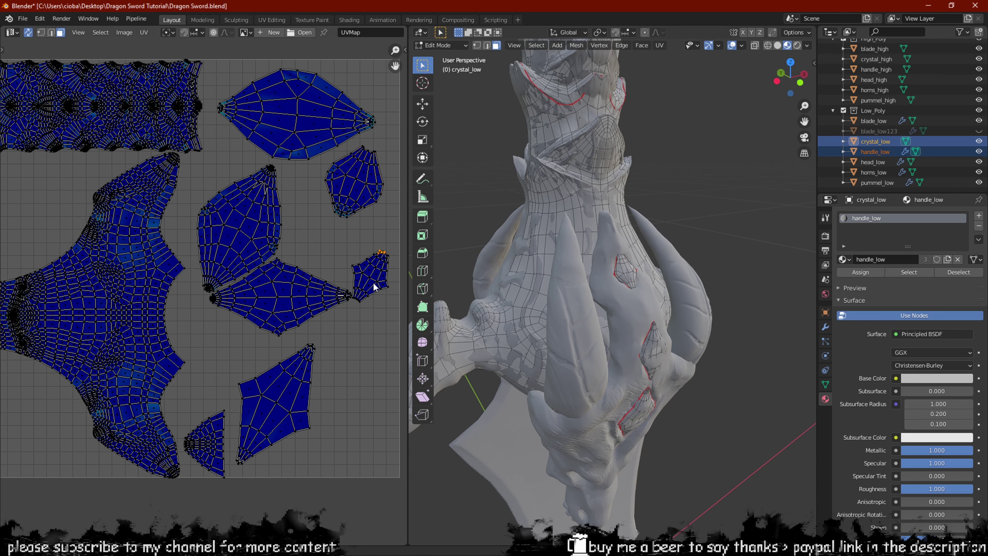
pyautogui.press('g')
pyautogui.click(364, 411)
pyautogui.press('s')
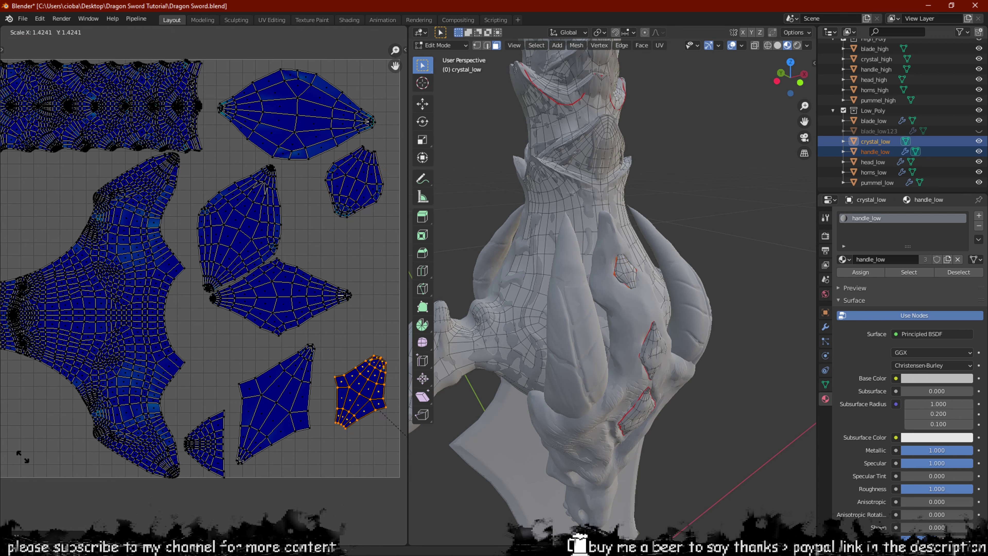
pyautogui.click(40, 468)
pyautogui.press('g')
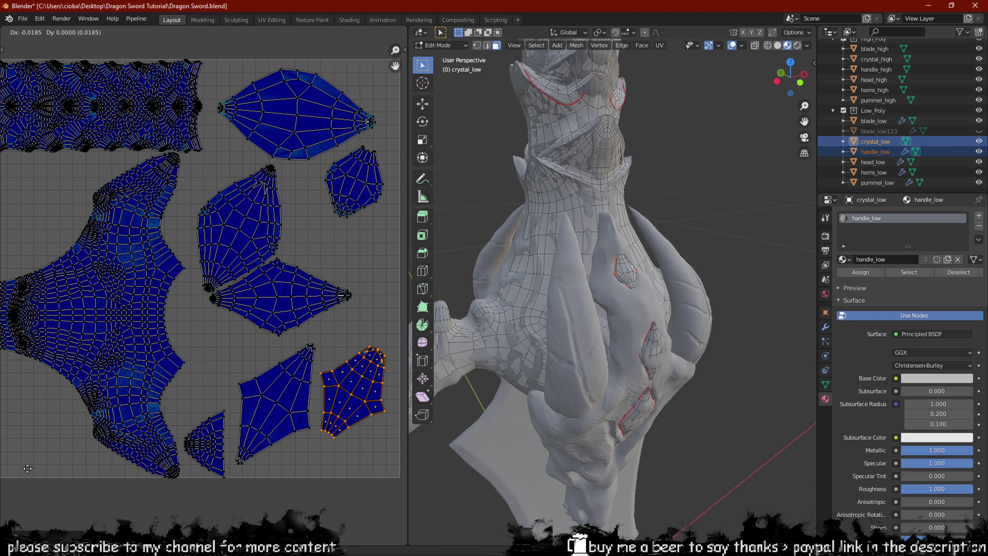
pyautogui.click(27, 469)
# Leave Edit Mode for crystal_low and handle_low and deselect all objects.
pyautogui.scroll(-5, 206, 358)
pyautogui.press('Tab')
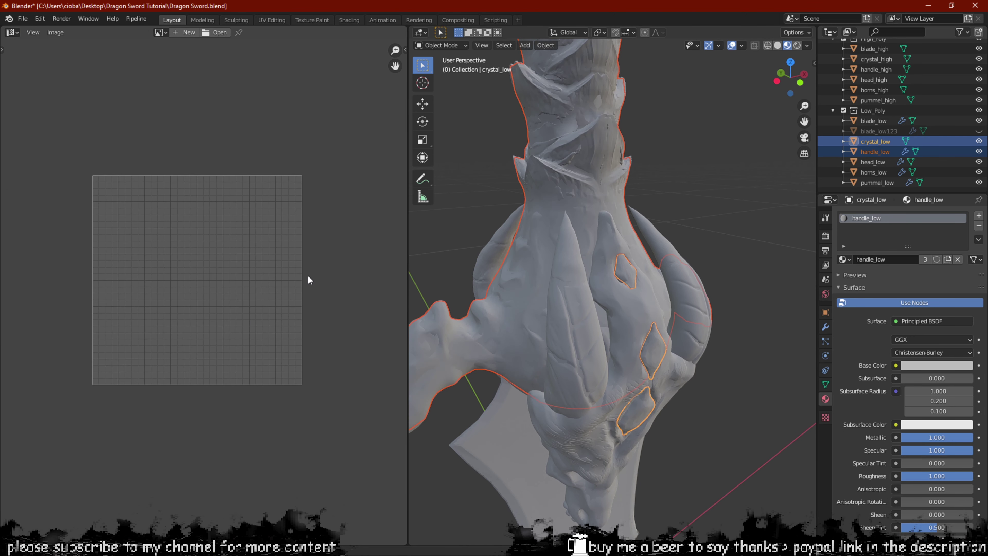
pyautogui.scroll(-4, 576, 191)
pyautogui.moveTo(568, 232); pyautogui.dragTo(576, 261, button='middle')
pyautogui.scroll(-7, 576, 261)
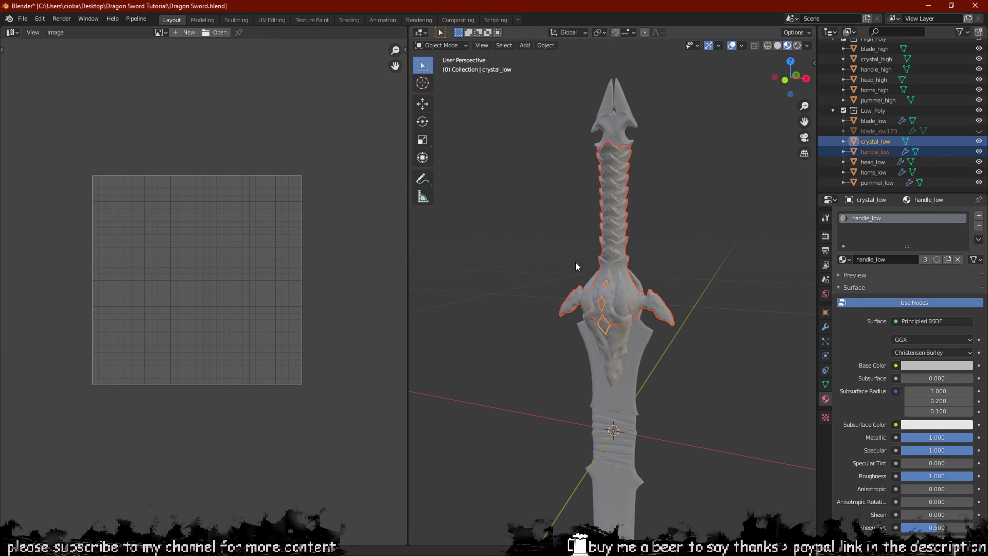
pyautogui.scroll(4, 677, 243)
pyautogui.hotkey('alt', 'a')
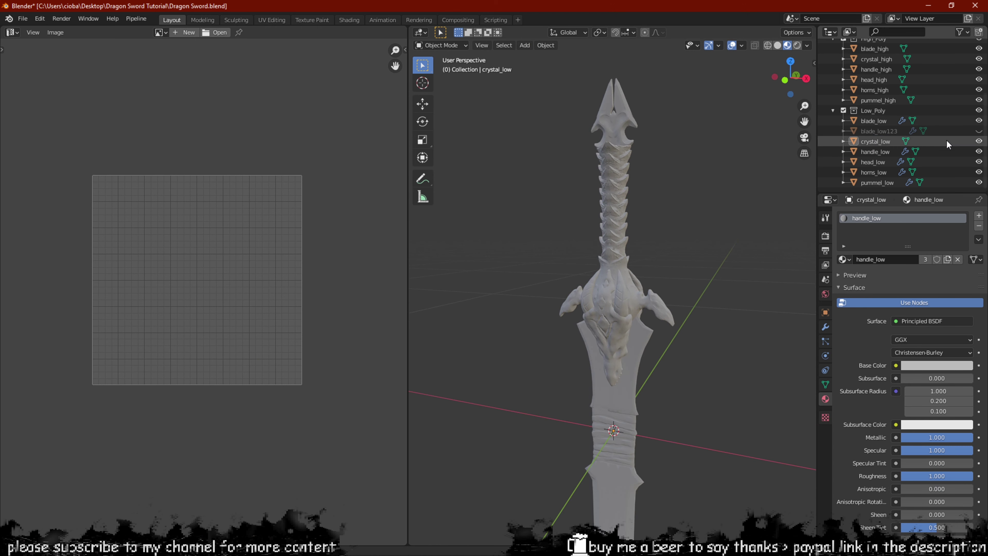
# Go through the crystal, handle, head, horns, pummel and blade low-poly objects to check which material each one uses.
pyautogui.click(894, 139)
pyautogui.click(879, 151)
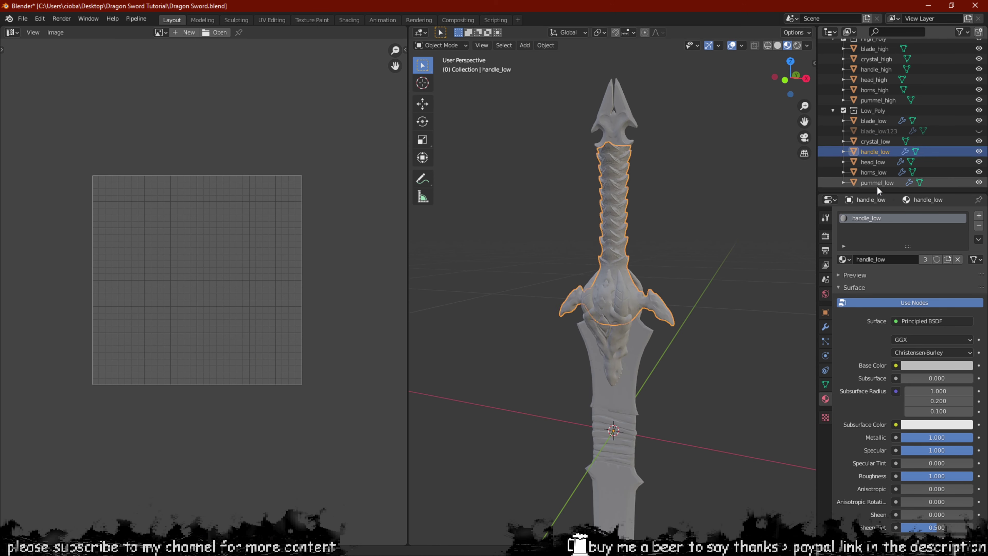
pyautogui.click(874, 164)
pyautogui.click(879, 170)
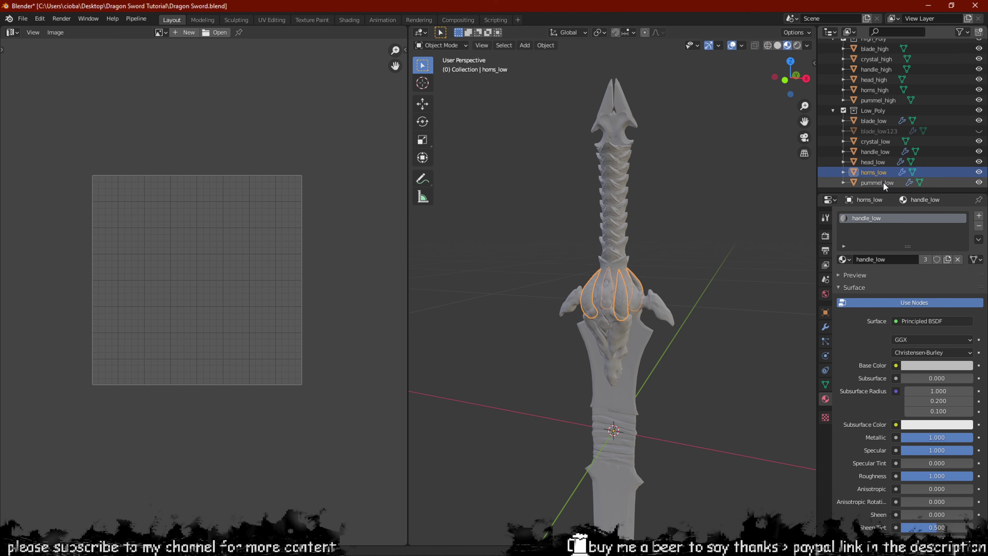
pyautogui.click(883, 182)
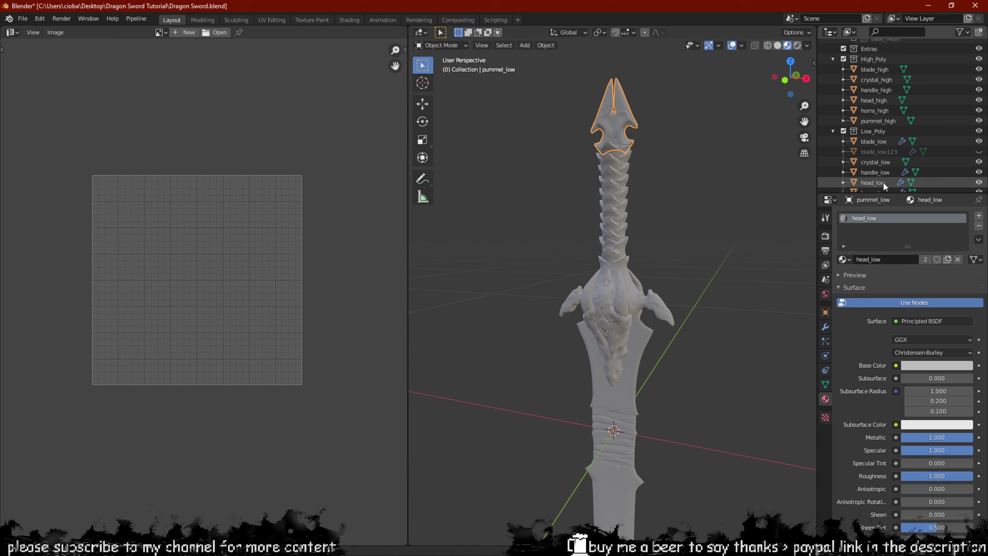
pyautogui.click(873, 162)
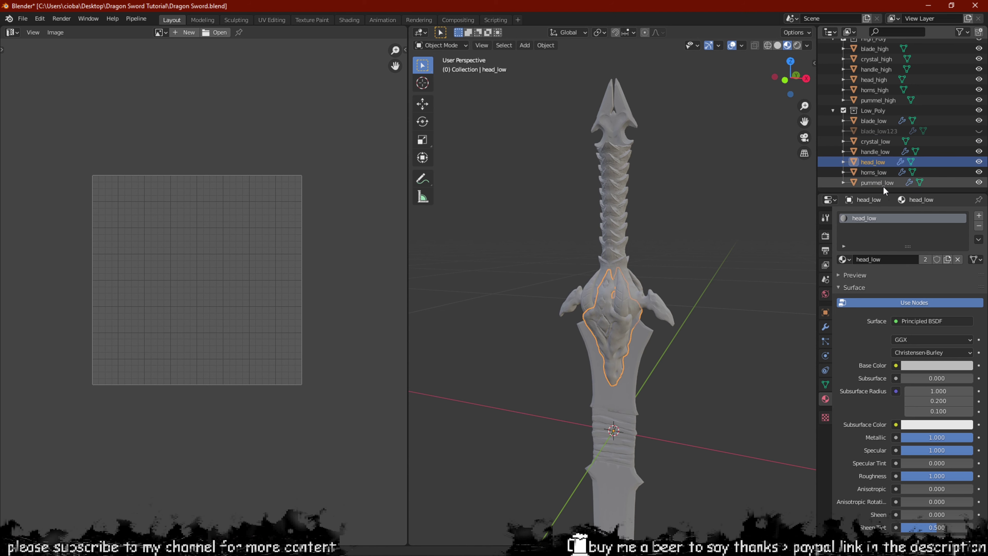
pyautogui.click(883, 182)
pyautogui.click(875, 171)
pyautogui.click(884, 142)
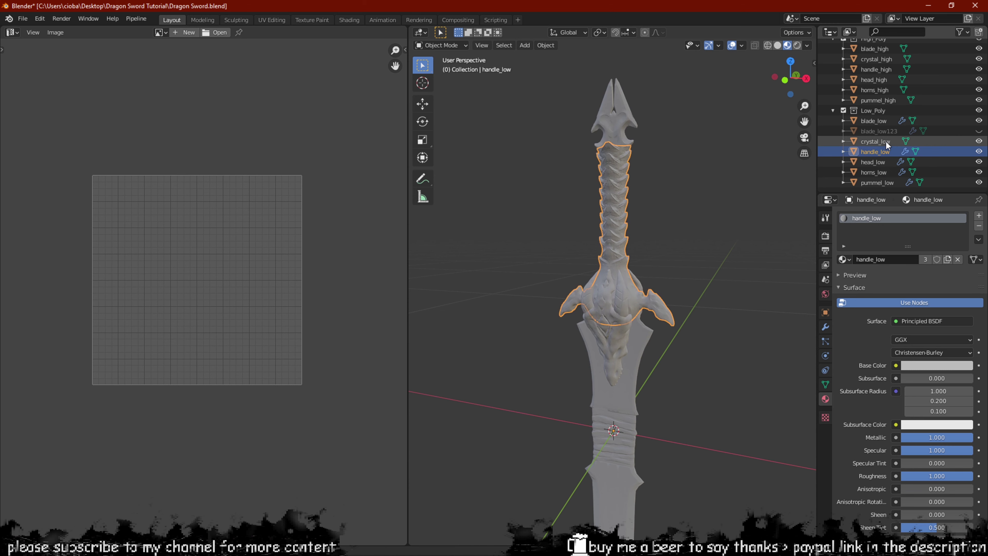
pyautogui.click(870, 121)
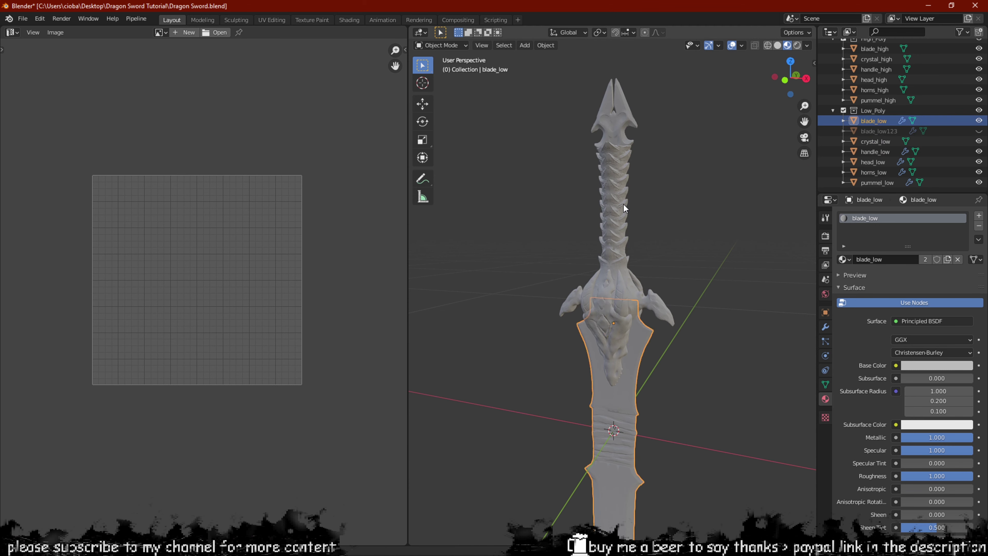
pyautogui.moveTo(618, 218); pyautogui.dragTo(658, 190, button='middle')
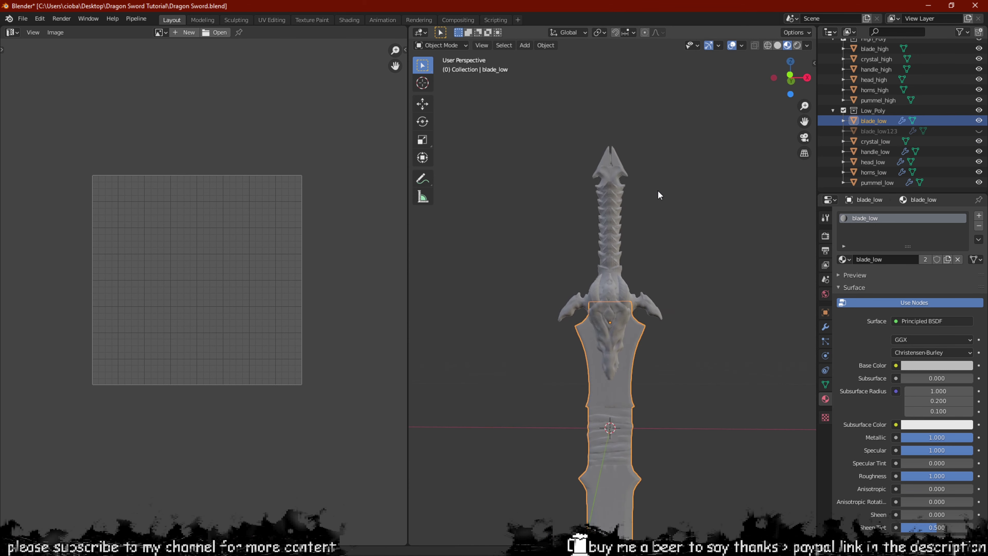
pyautogui.click(875, 131)
pyautogui.moveTo(879, 130); pyautogui.dragTo(878, 119)
pyautogui.click(873, 122)
pyautogui.scroll(-3, 723, 221)
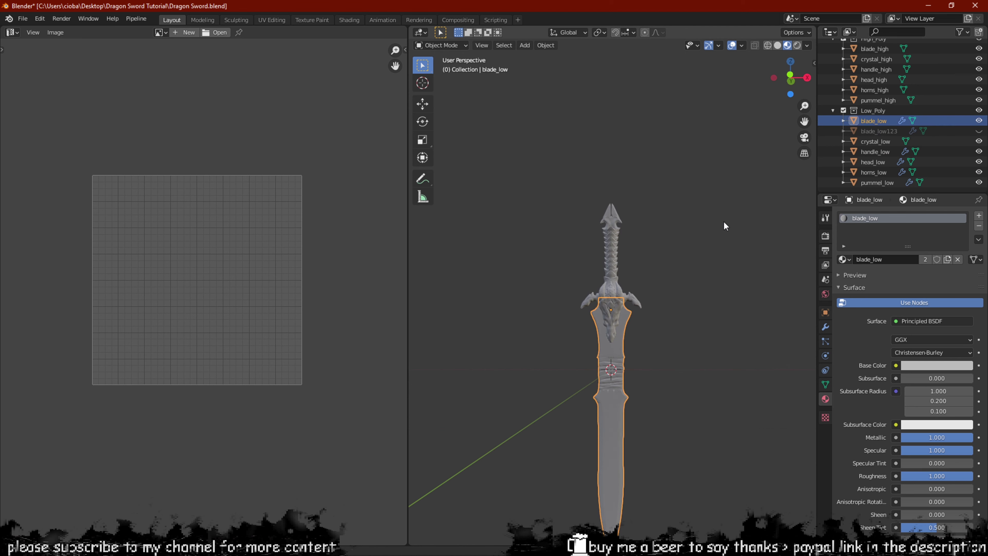
pyautogui.scroll(3, 863, 127)
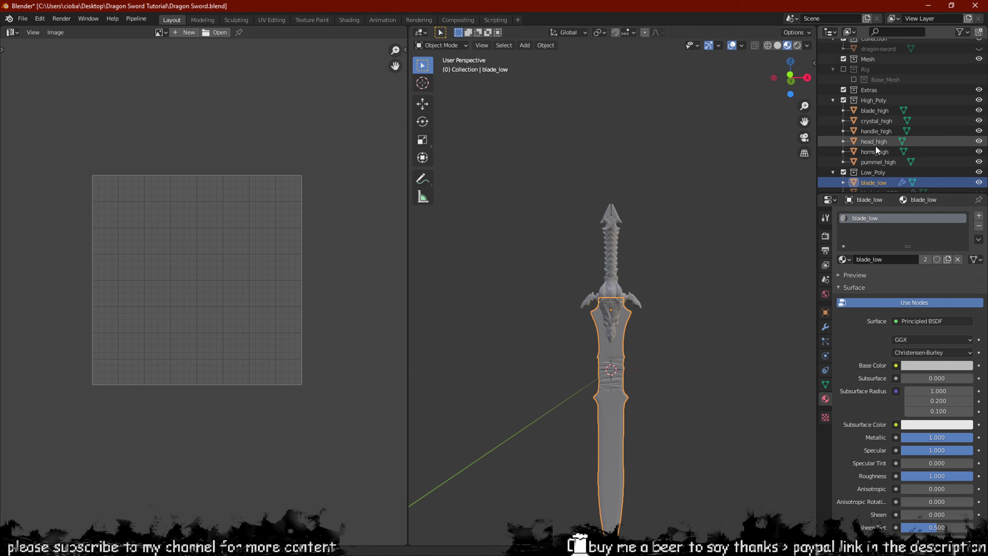